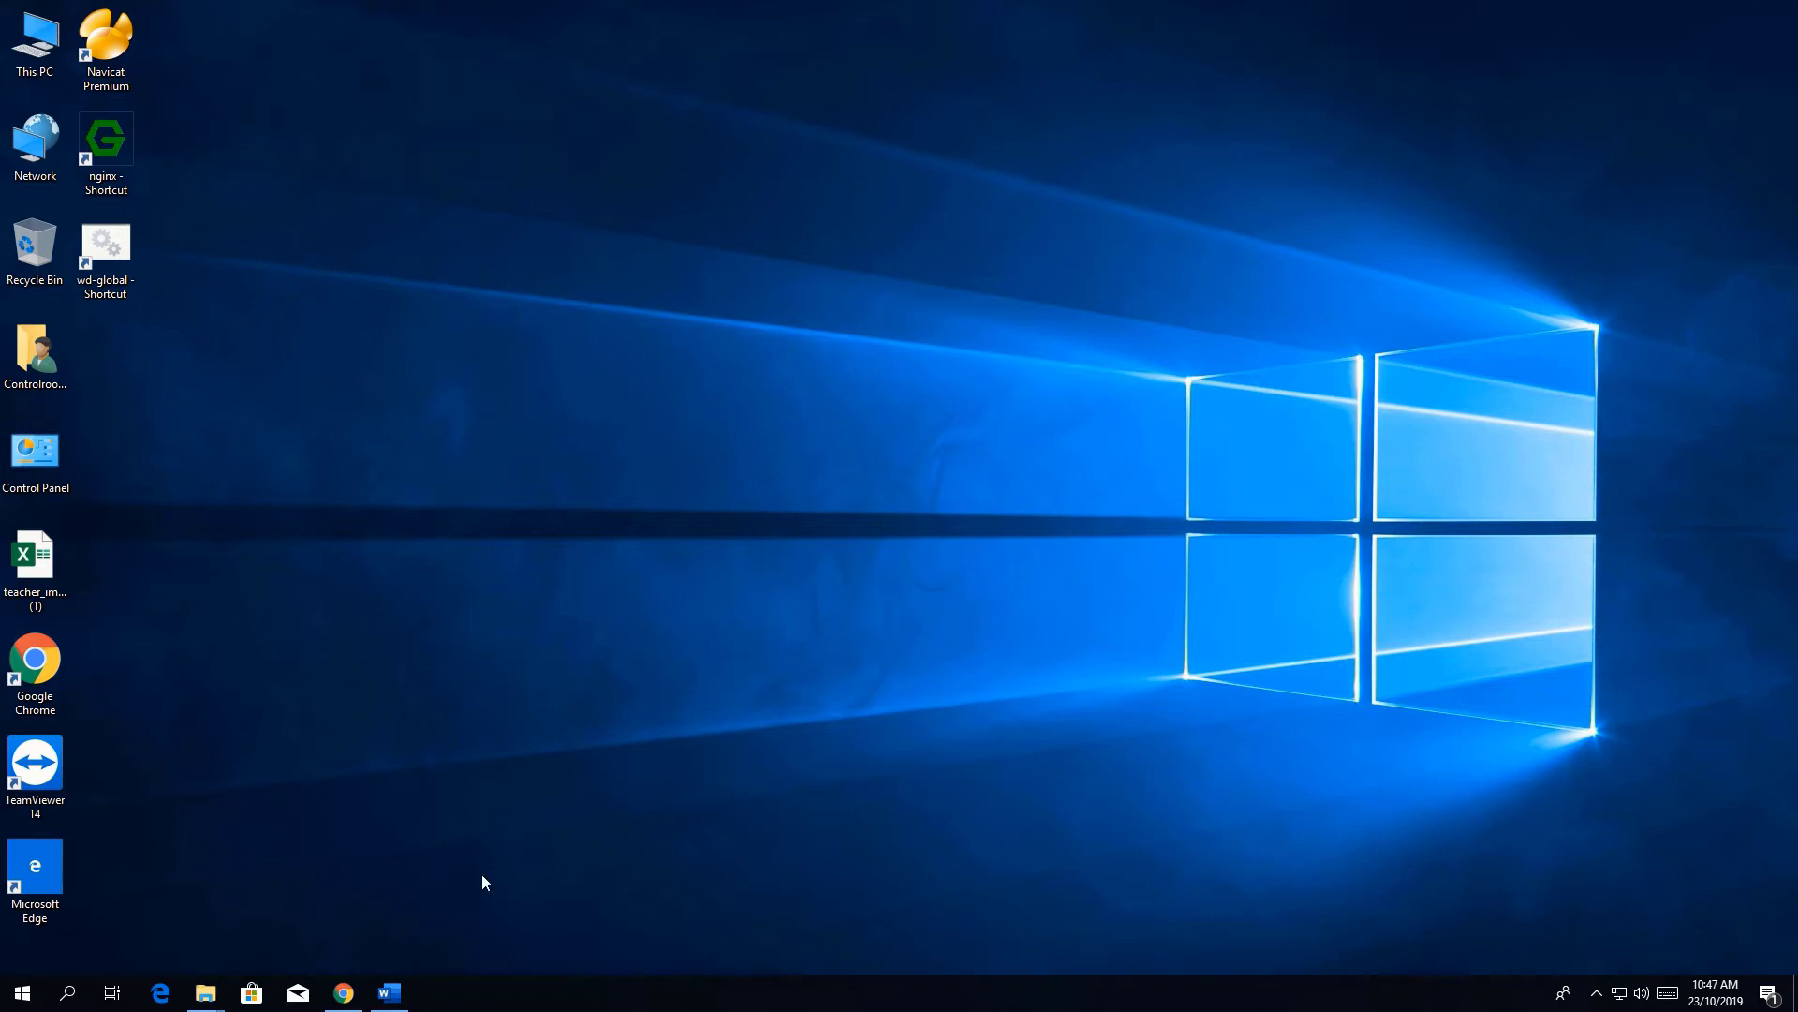
# Step: Review the WeClass manual full screen, then minimize it to reveal the desktop
pyautogui.click(397, 995)
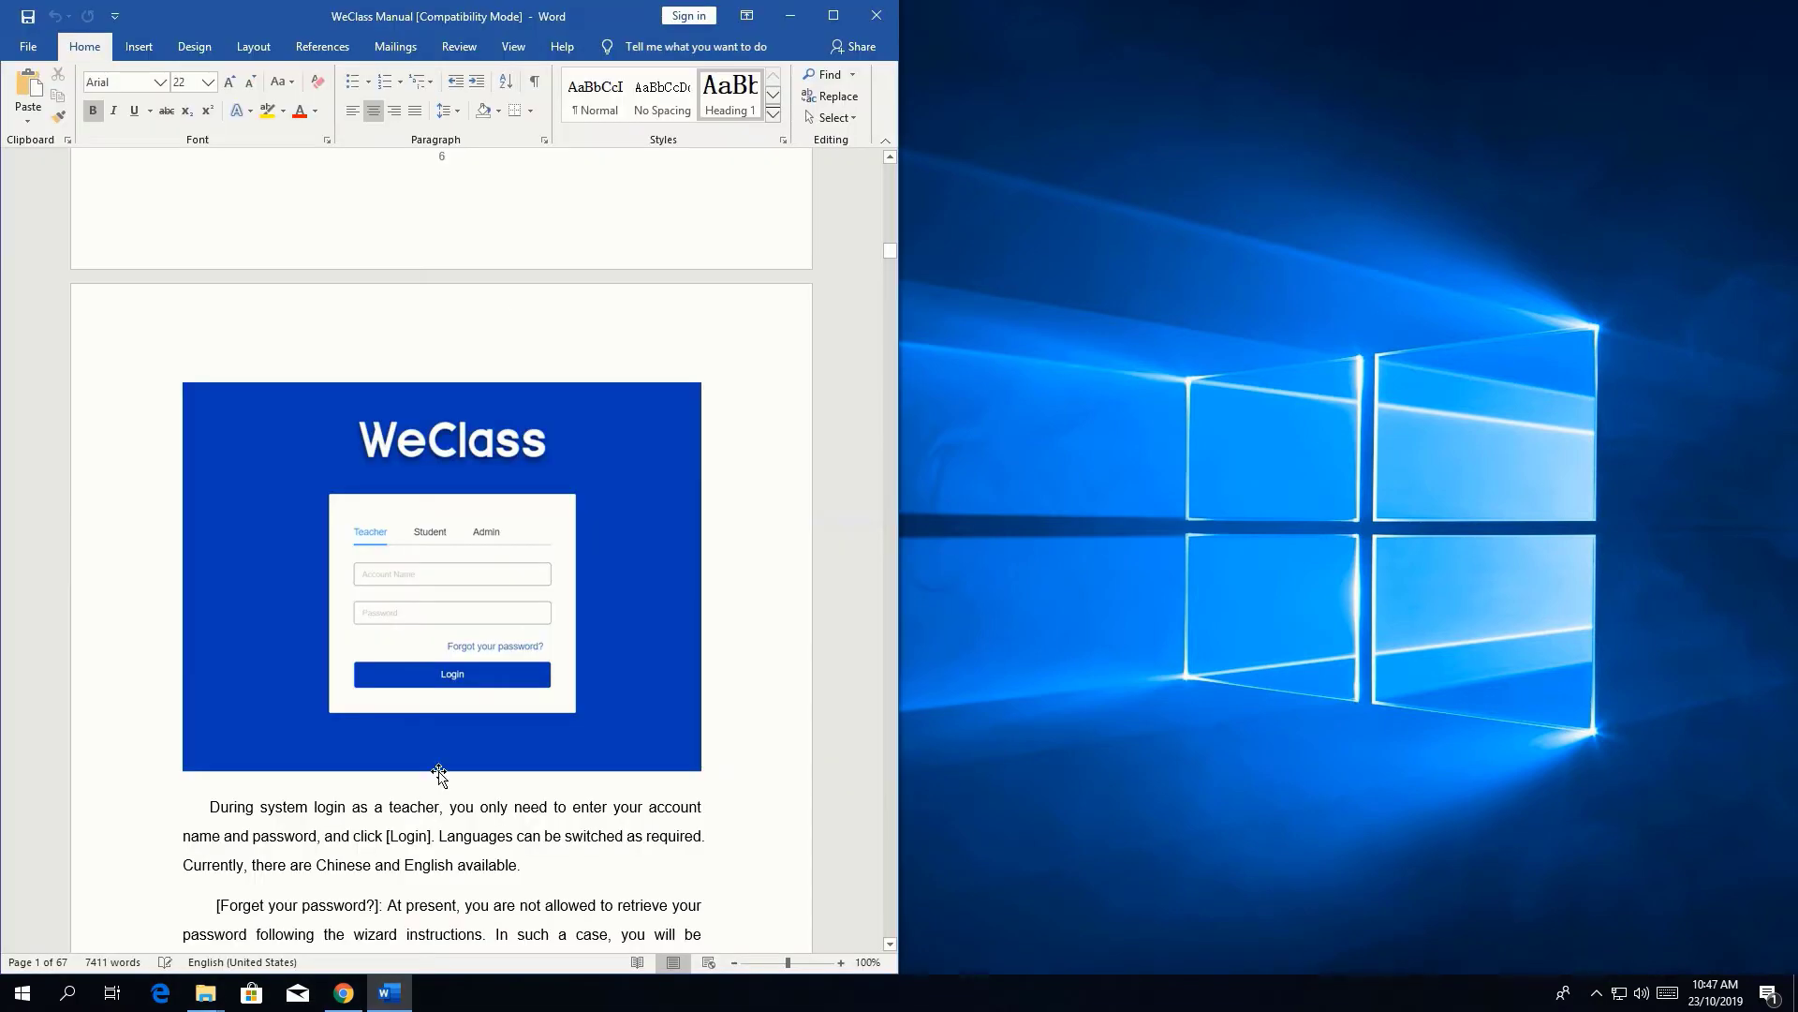
pyautogui.click(833, 15)
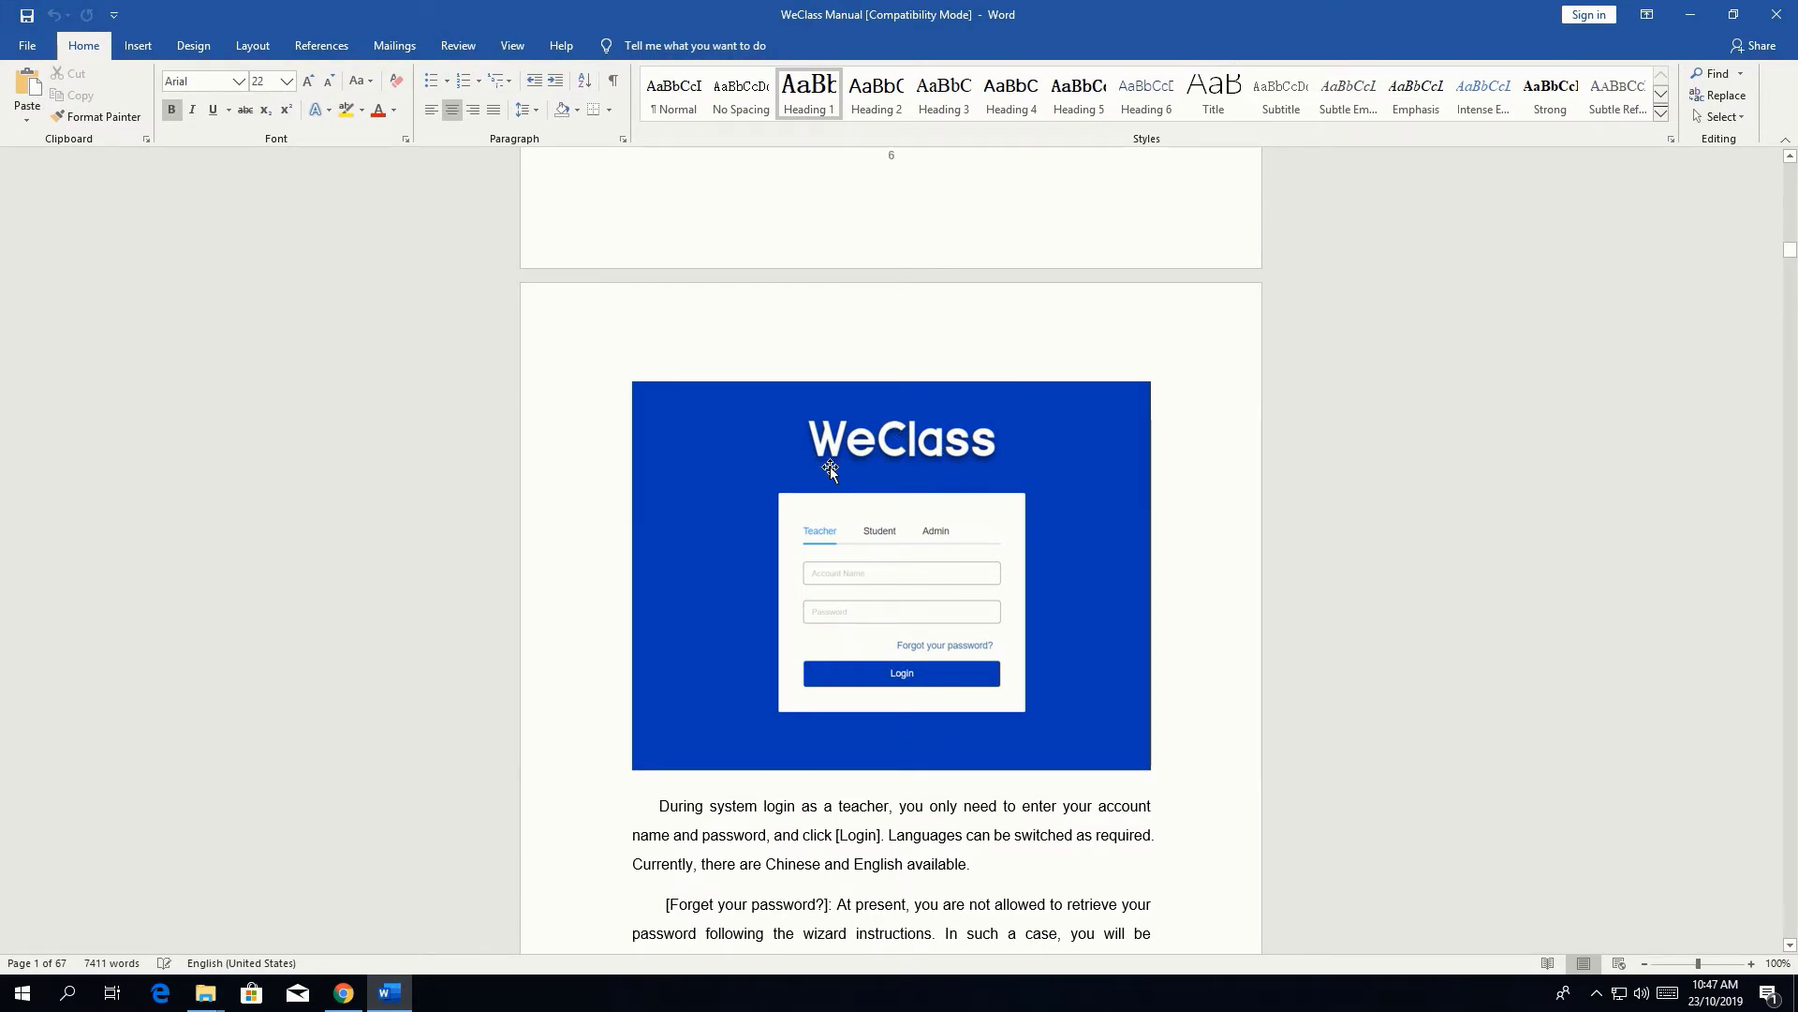
pyautogui.keyDown('ctrl'); pyautogui.scroll(1, 845, 514); pyautogui.keyUp('ctrl')
pyautogui.scroll(3, 847, 486)
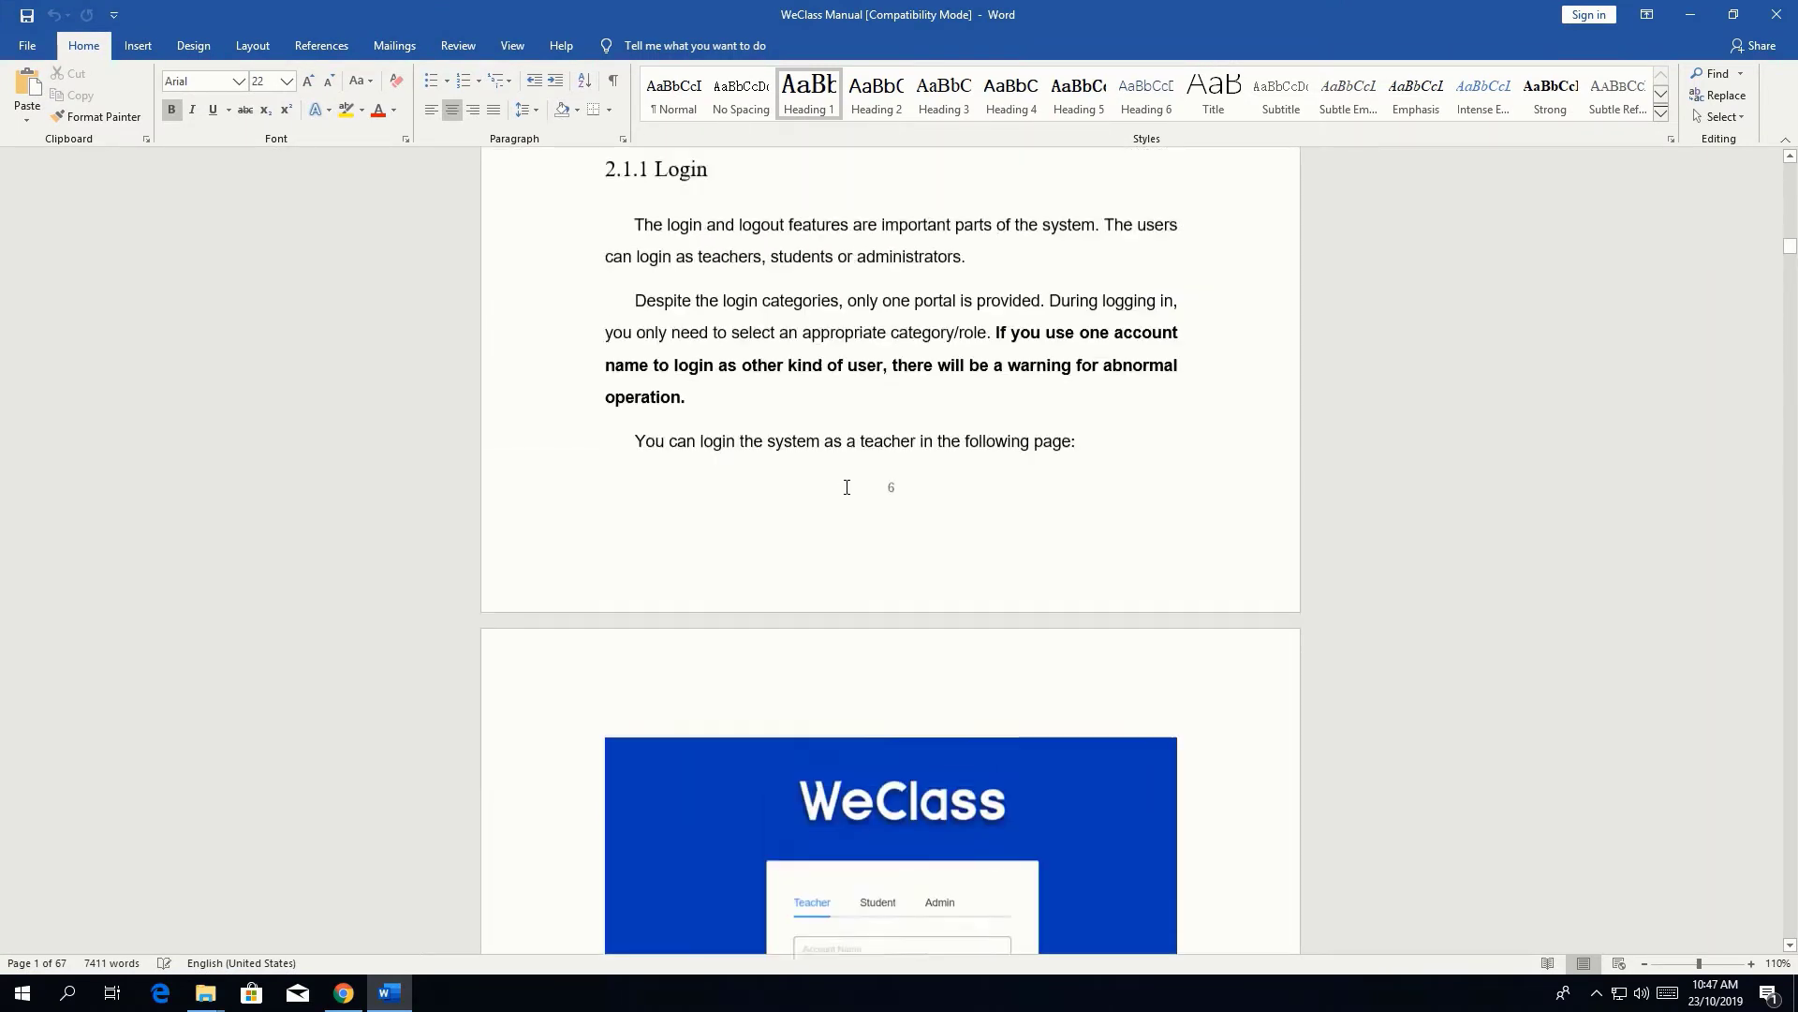
pyautogui.scroll(-4, 847, 487)
pyautogui.click(1676, 15)
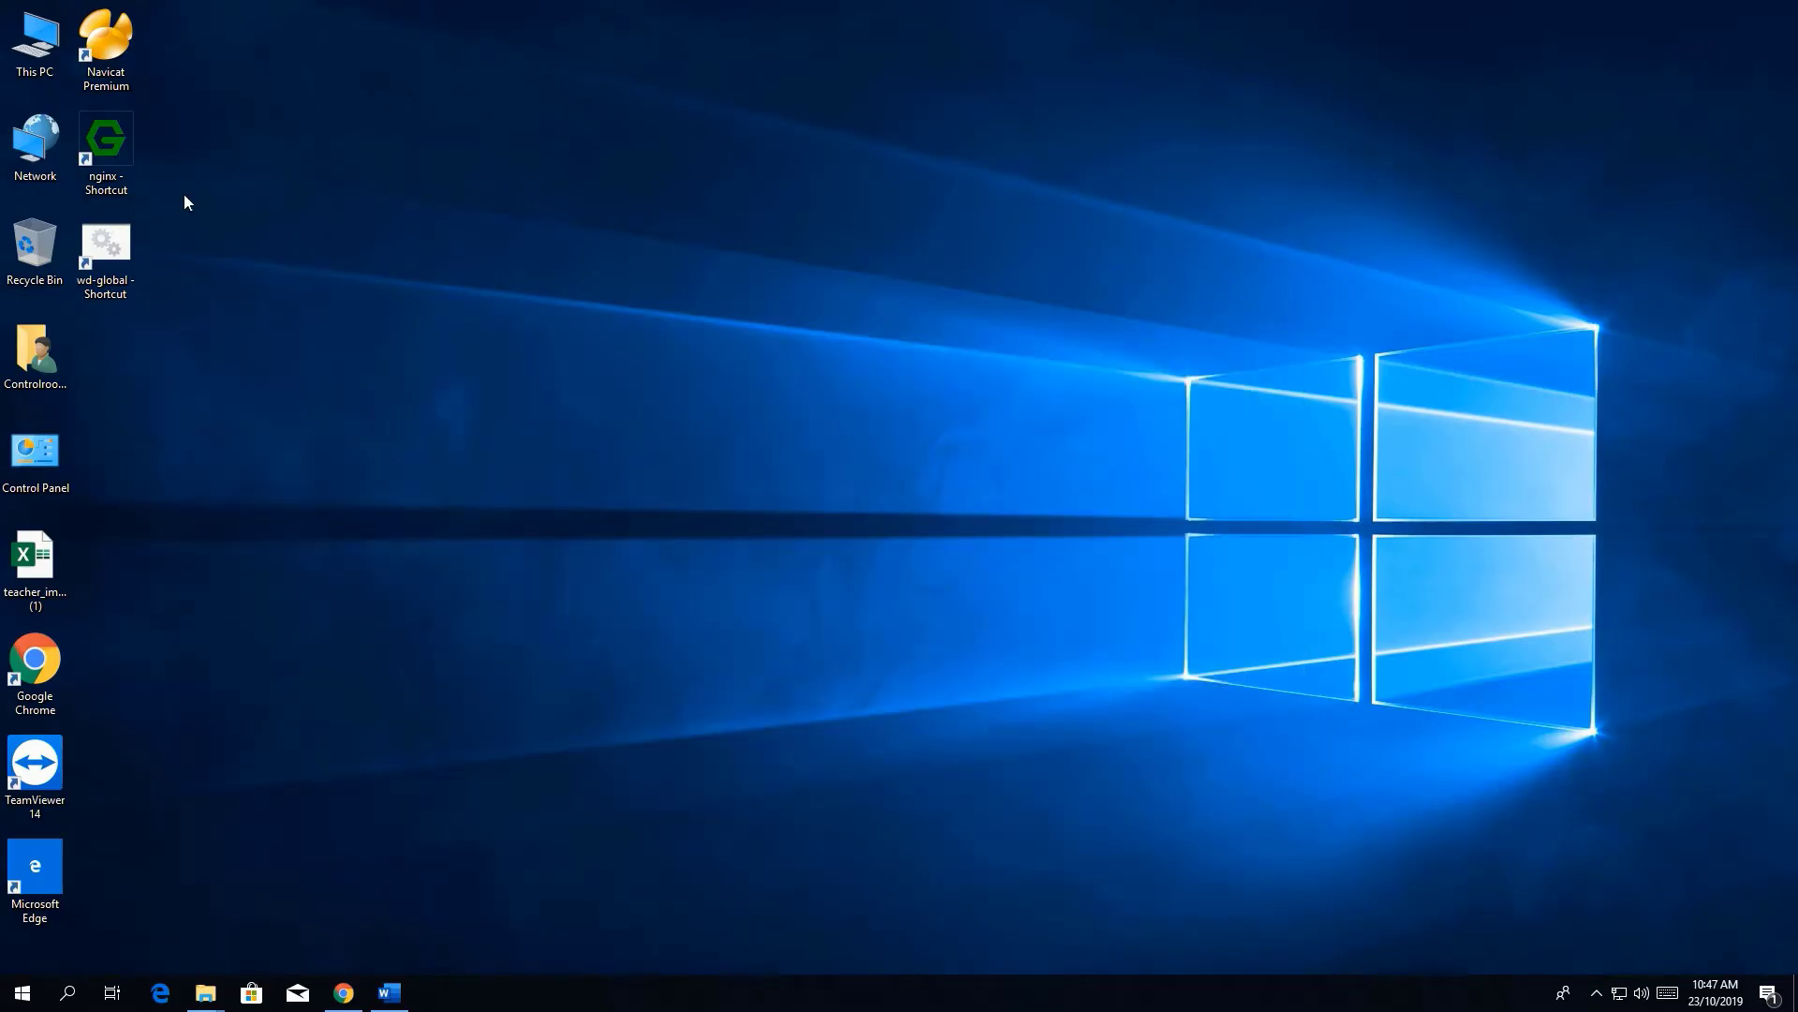
# Step: Marquee-select the nginx and wd-global desktop shortcuts, then clear the selection
pyautogui.moveTo(172, 114); pyautogui.dragTo(92, 402)
pyautogui.click(227, 240)
pyautogui.moveTo(152, 186); pyautogui.dragTo(99, 438)
pyautogui.click(282, 294)
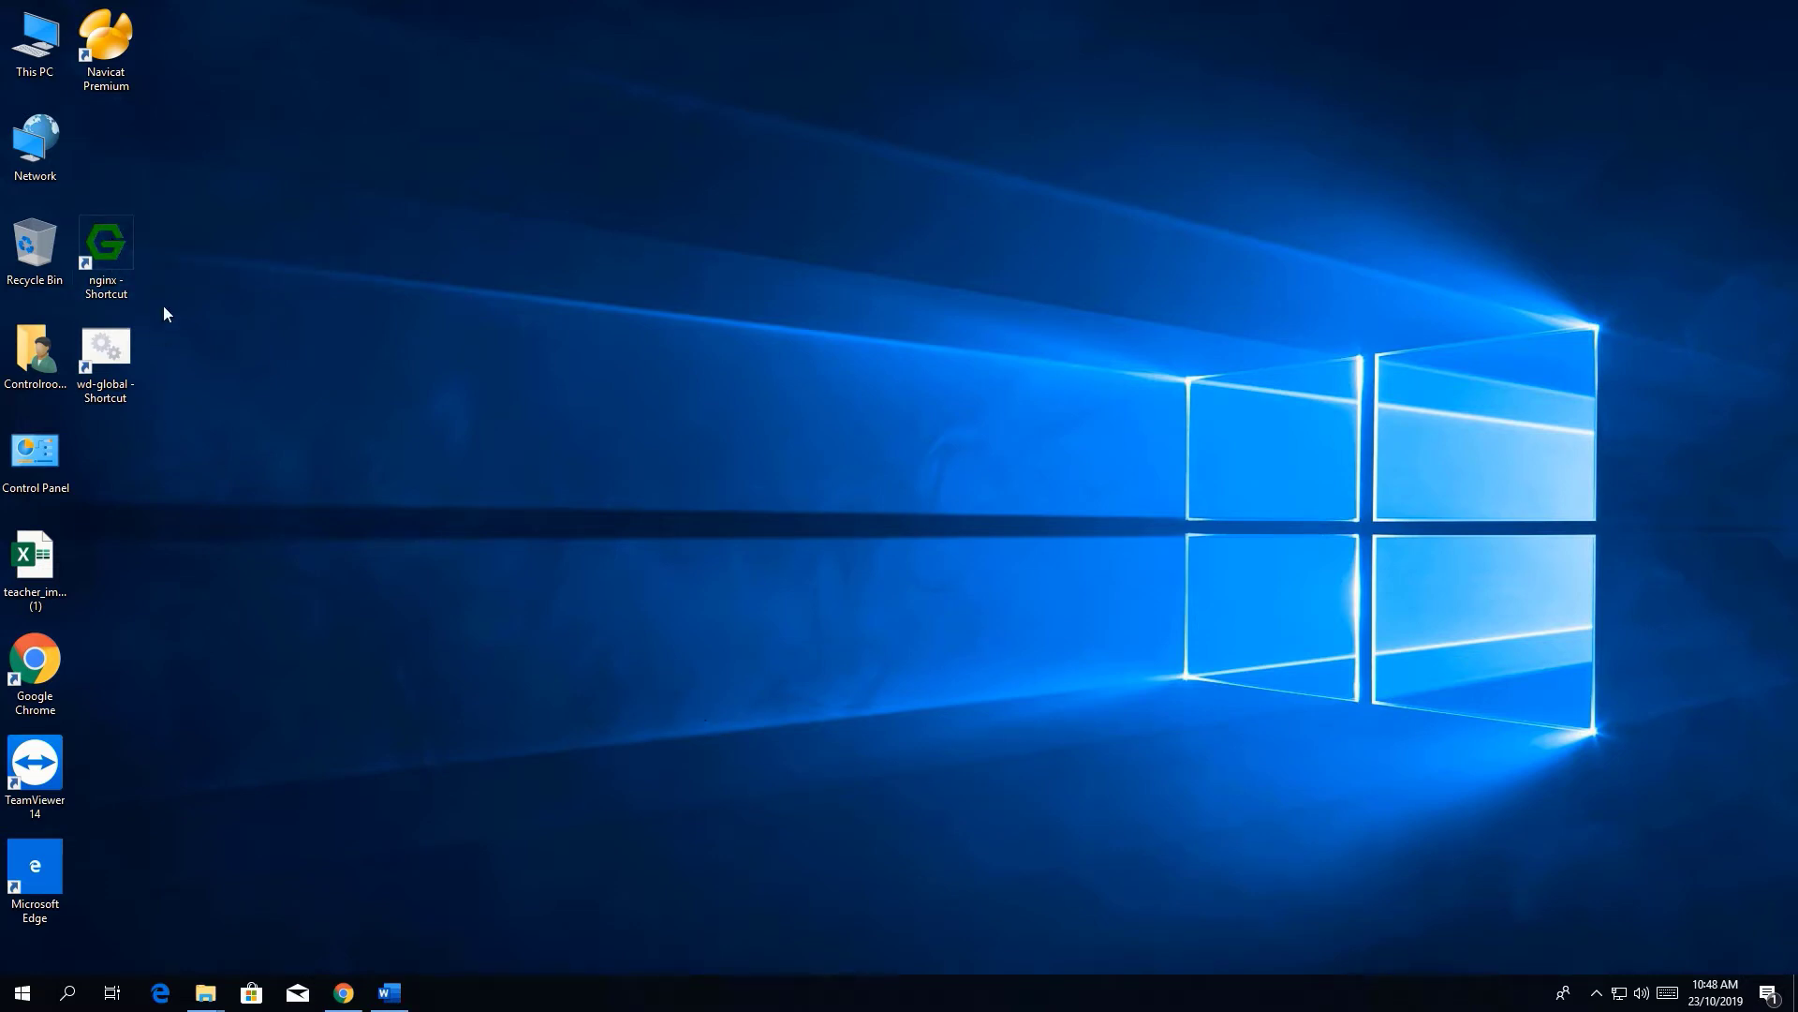
# Step: Start the wd-global server from its shortcut and minimize its console window
pyautogui.doubleClick(106, 373)
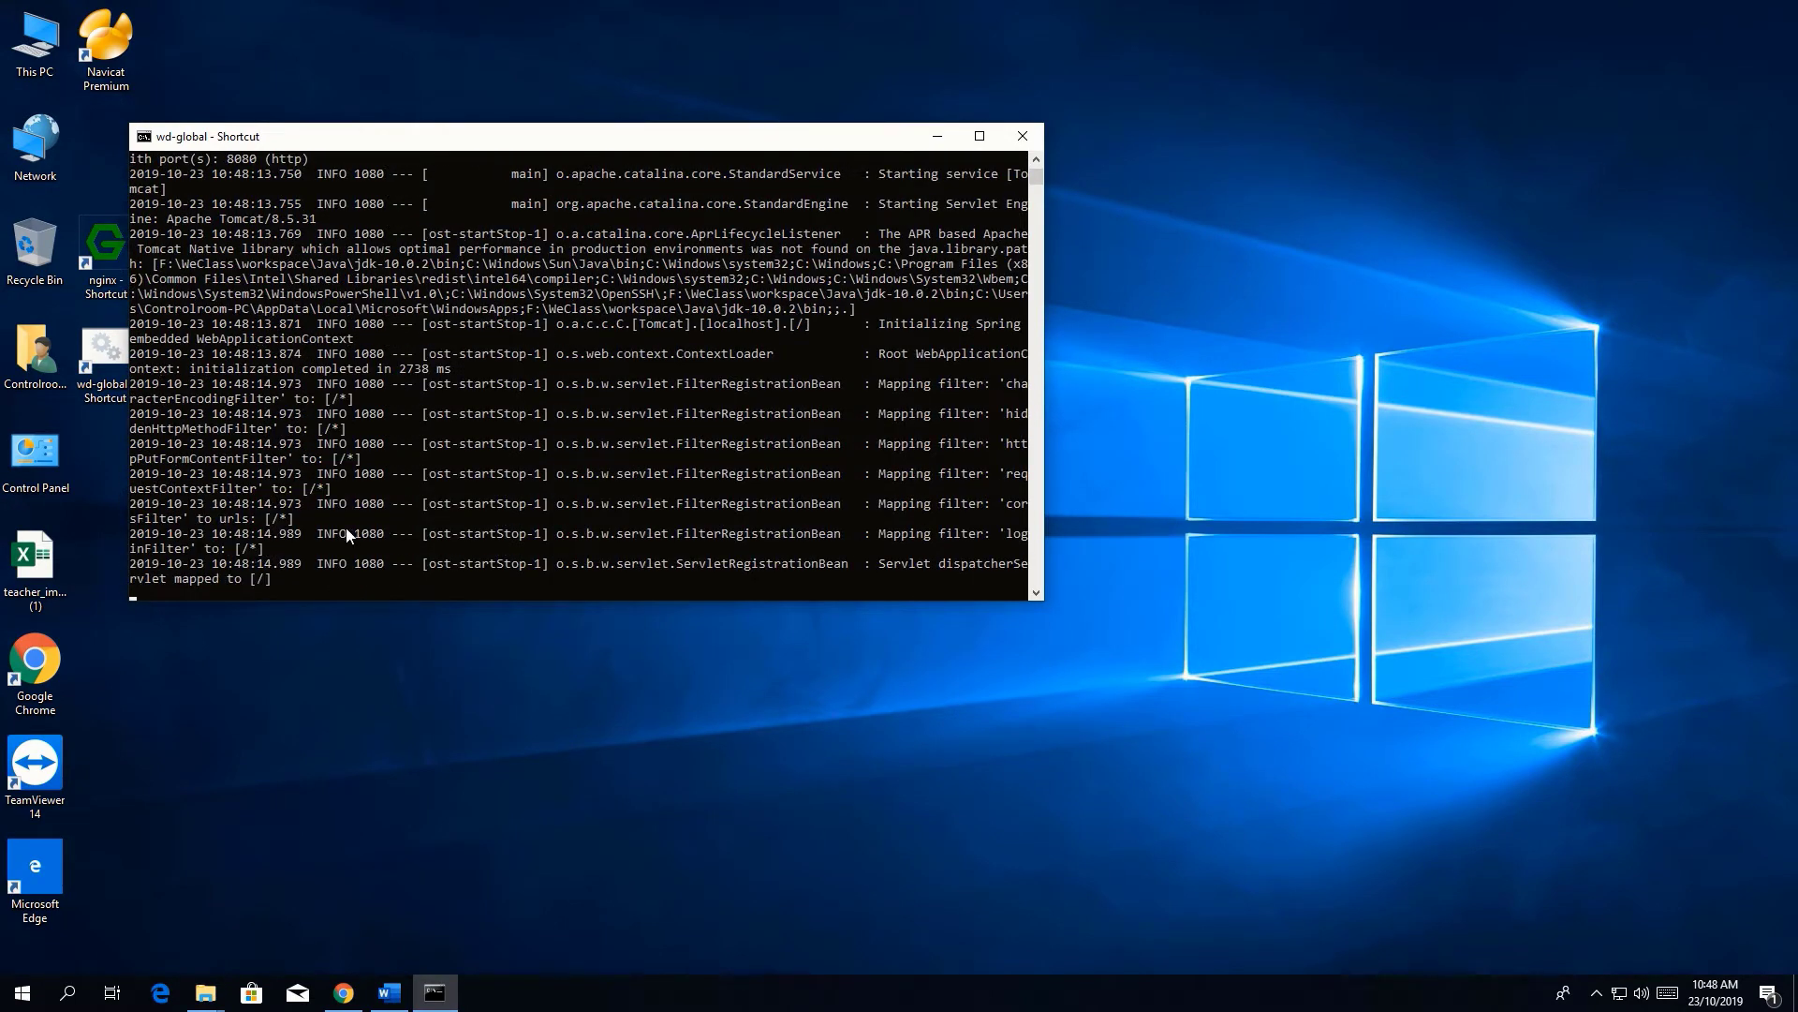
pyautogui.click(939, 141)
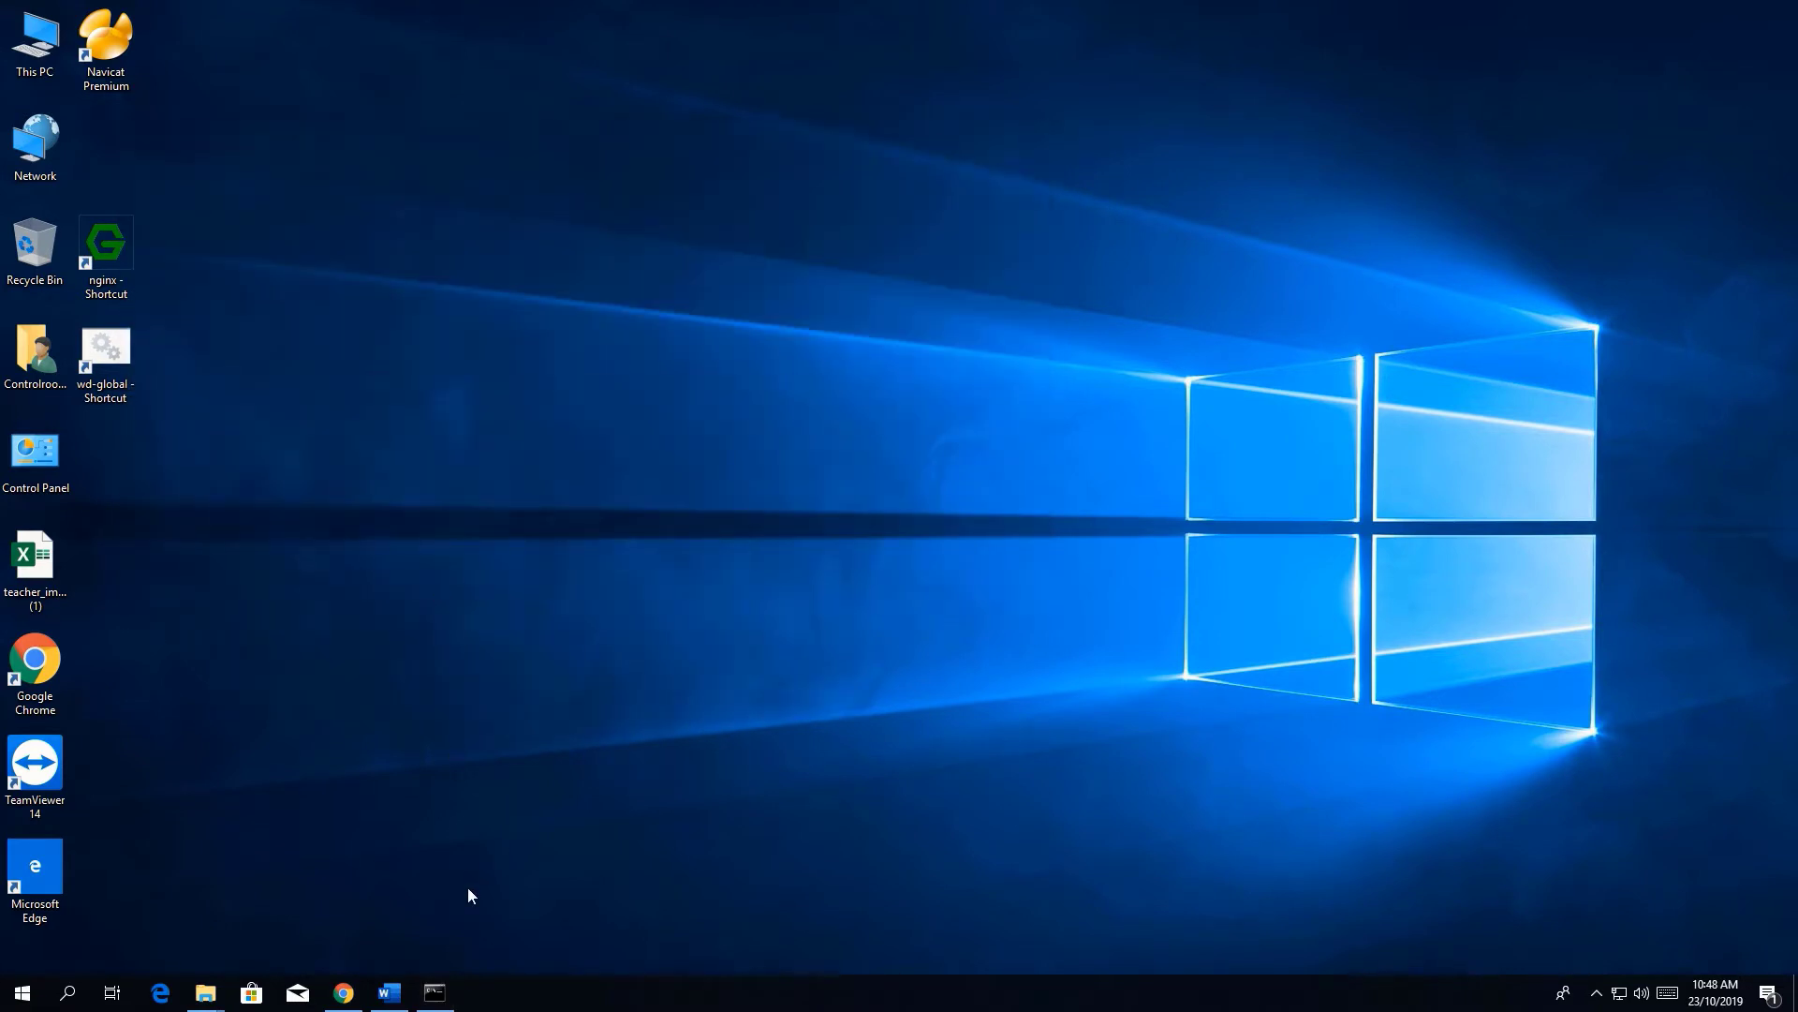
pyautogui.moveTo(189, 202); pyautogui.dragTo(71, 423)
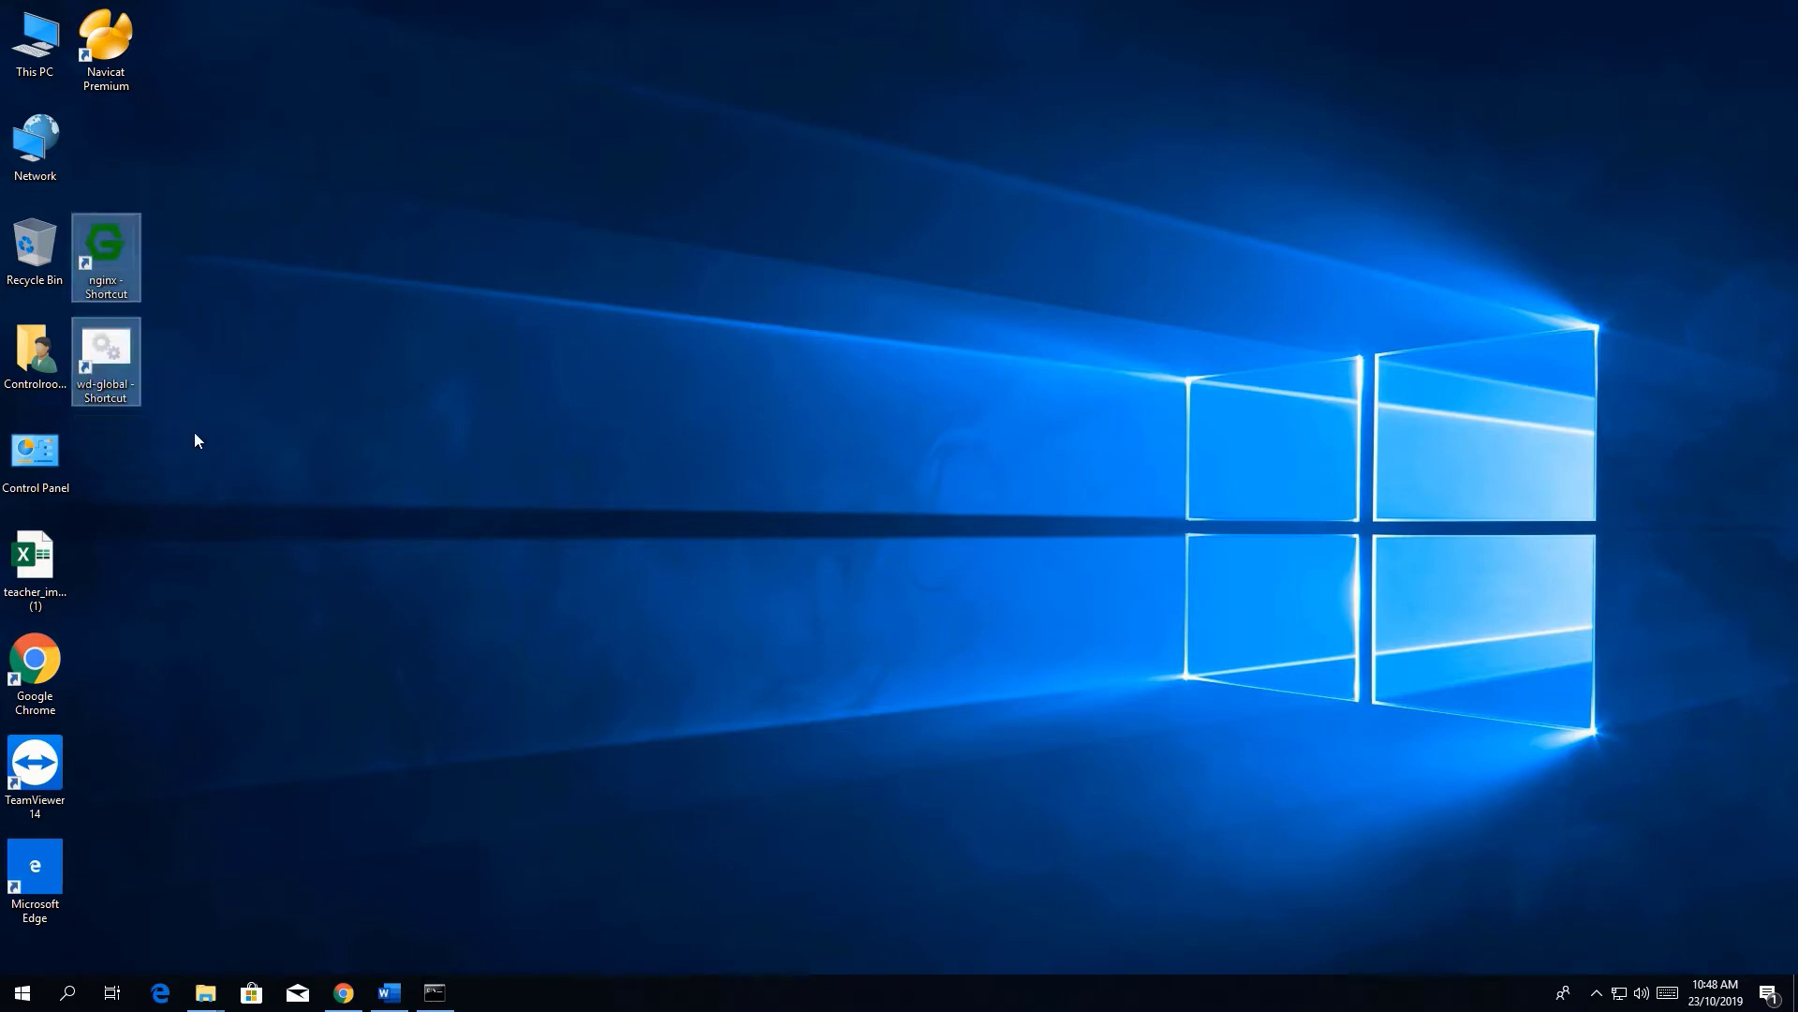
pyautogui.click(257, 376)
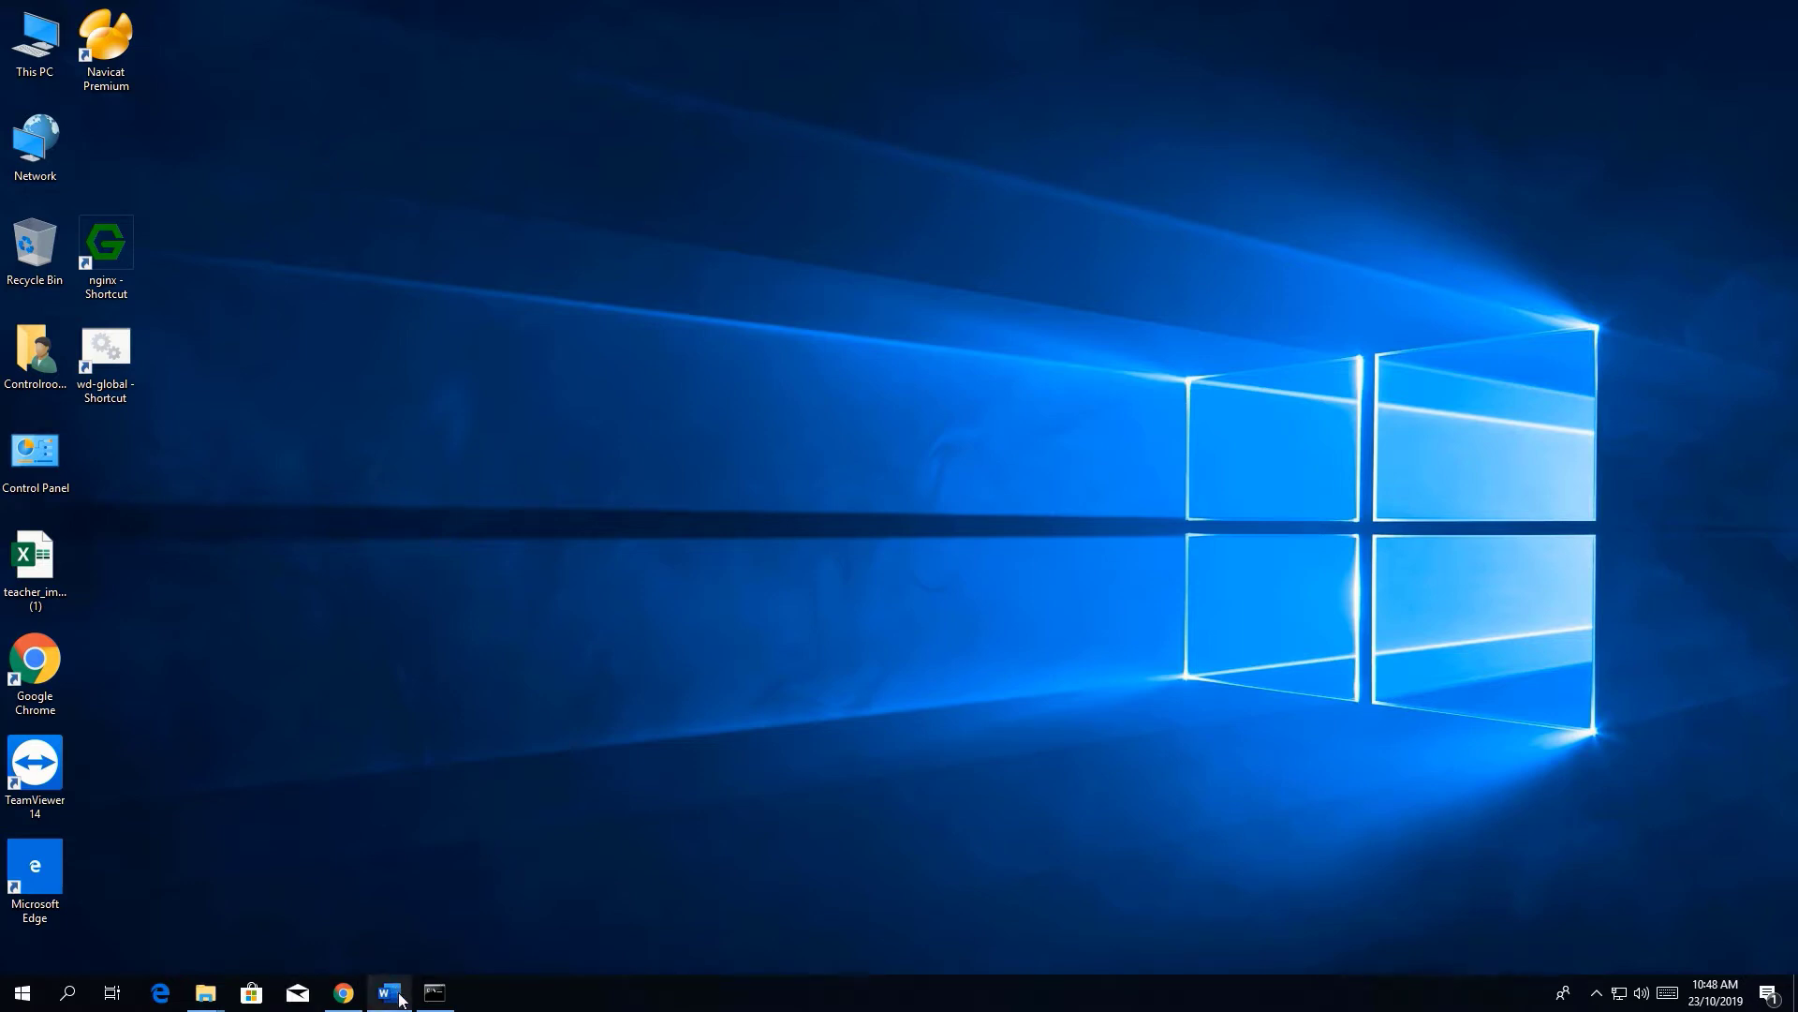
# Step: Load the WeClass SMART CLASSROOM login at 10.11.19.62 in a fresh incognito tab
pyautogui.click(343, 993)
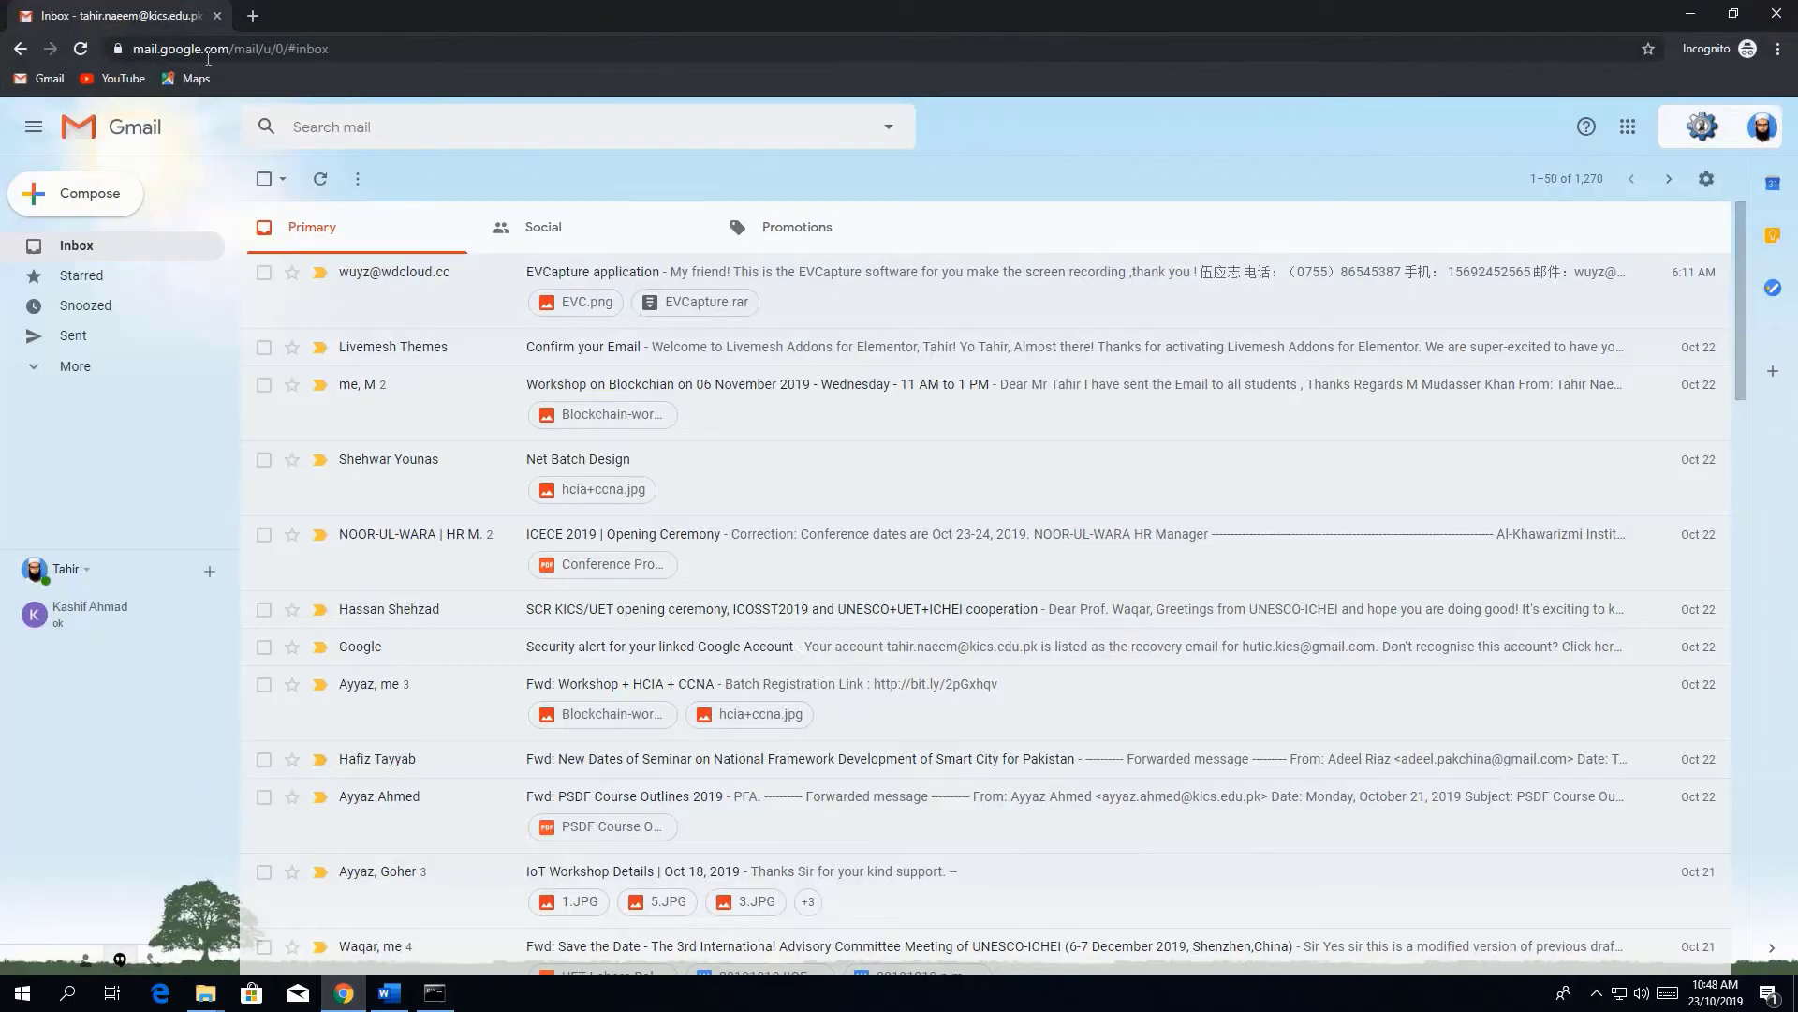
pyautogui.click(251, 16)
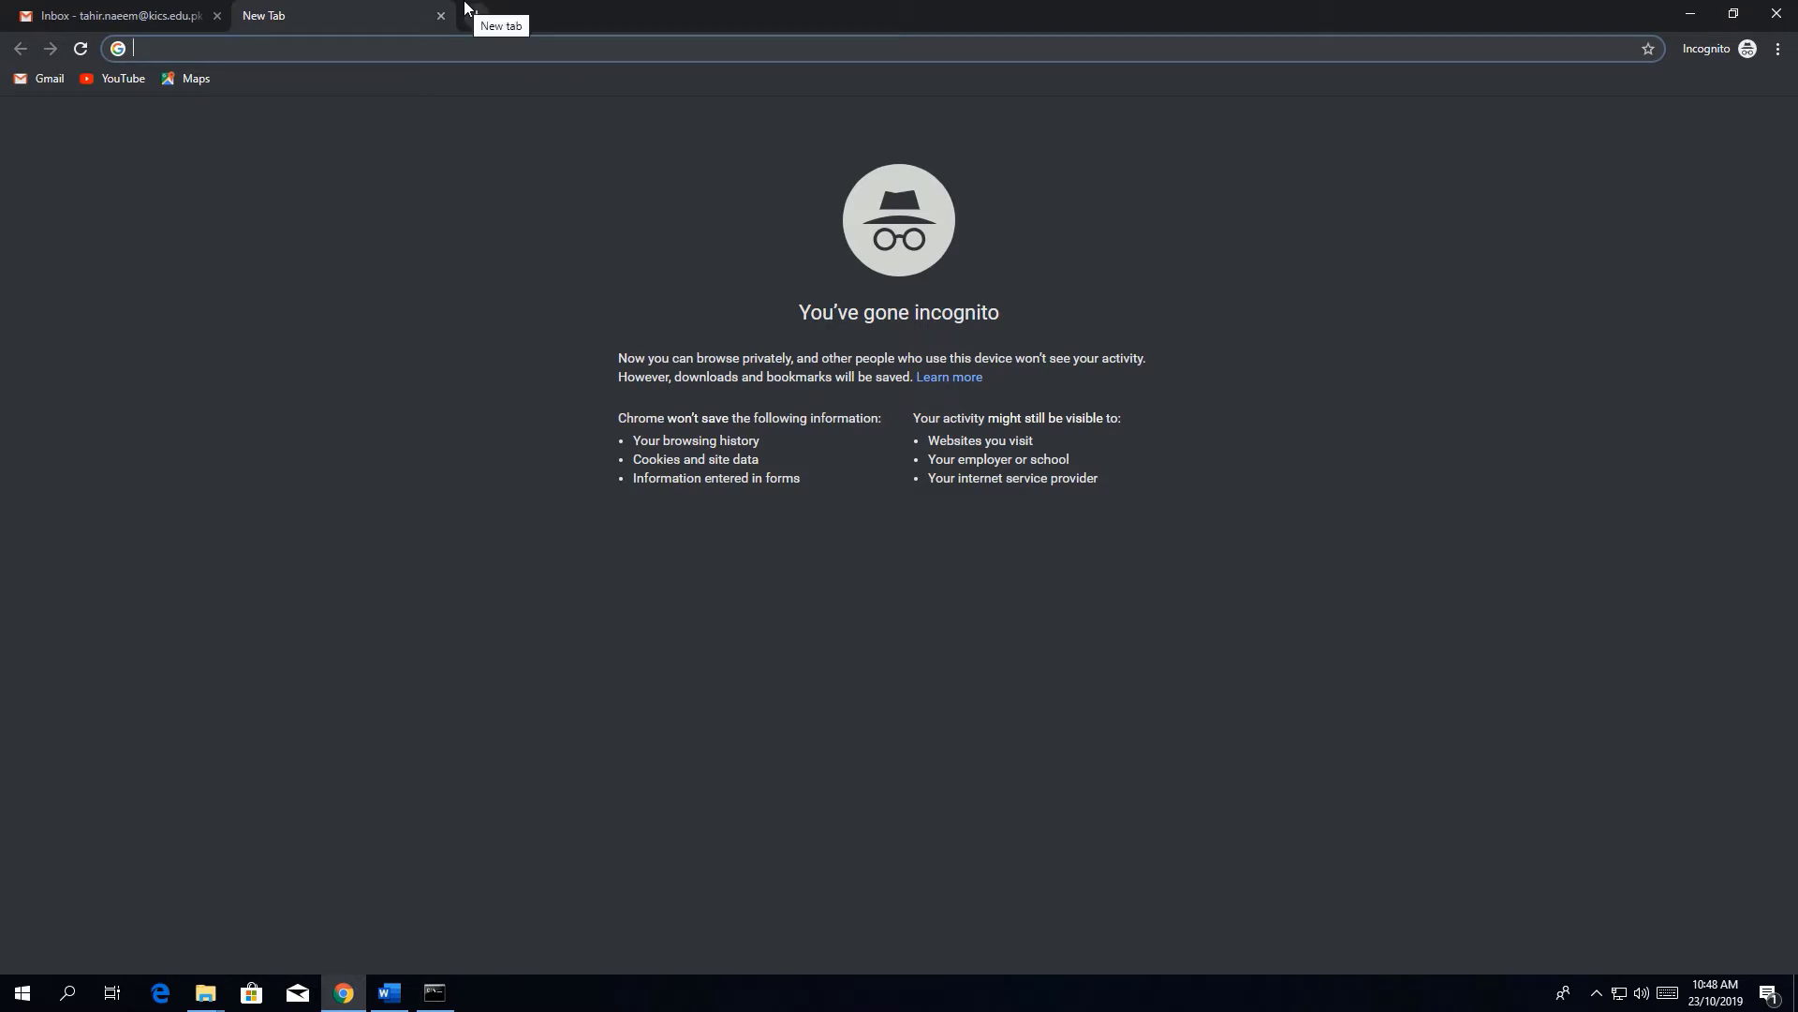
pyautogui.write('10.11')
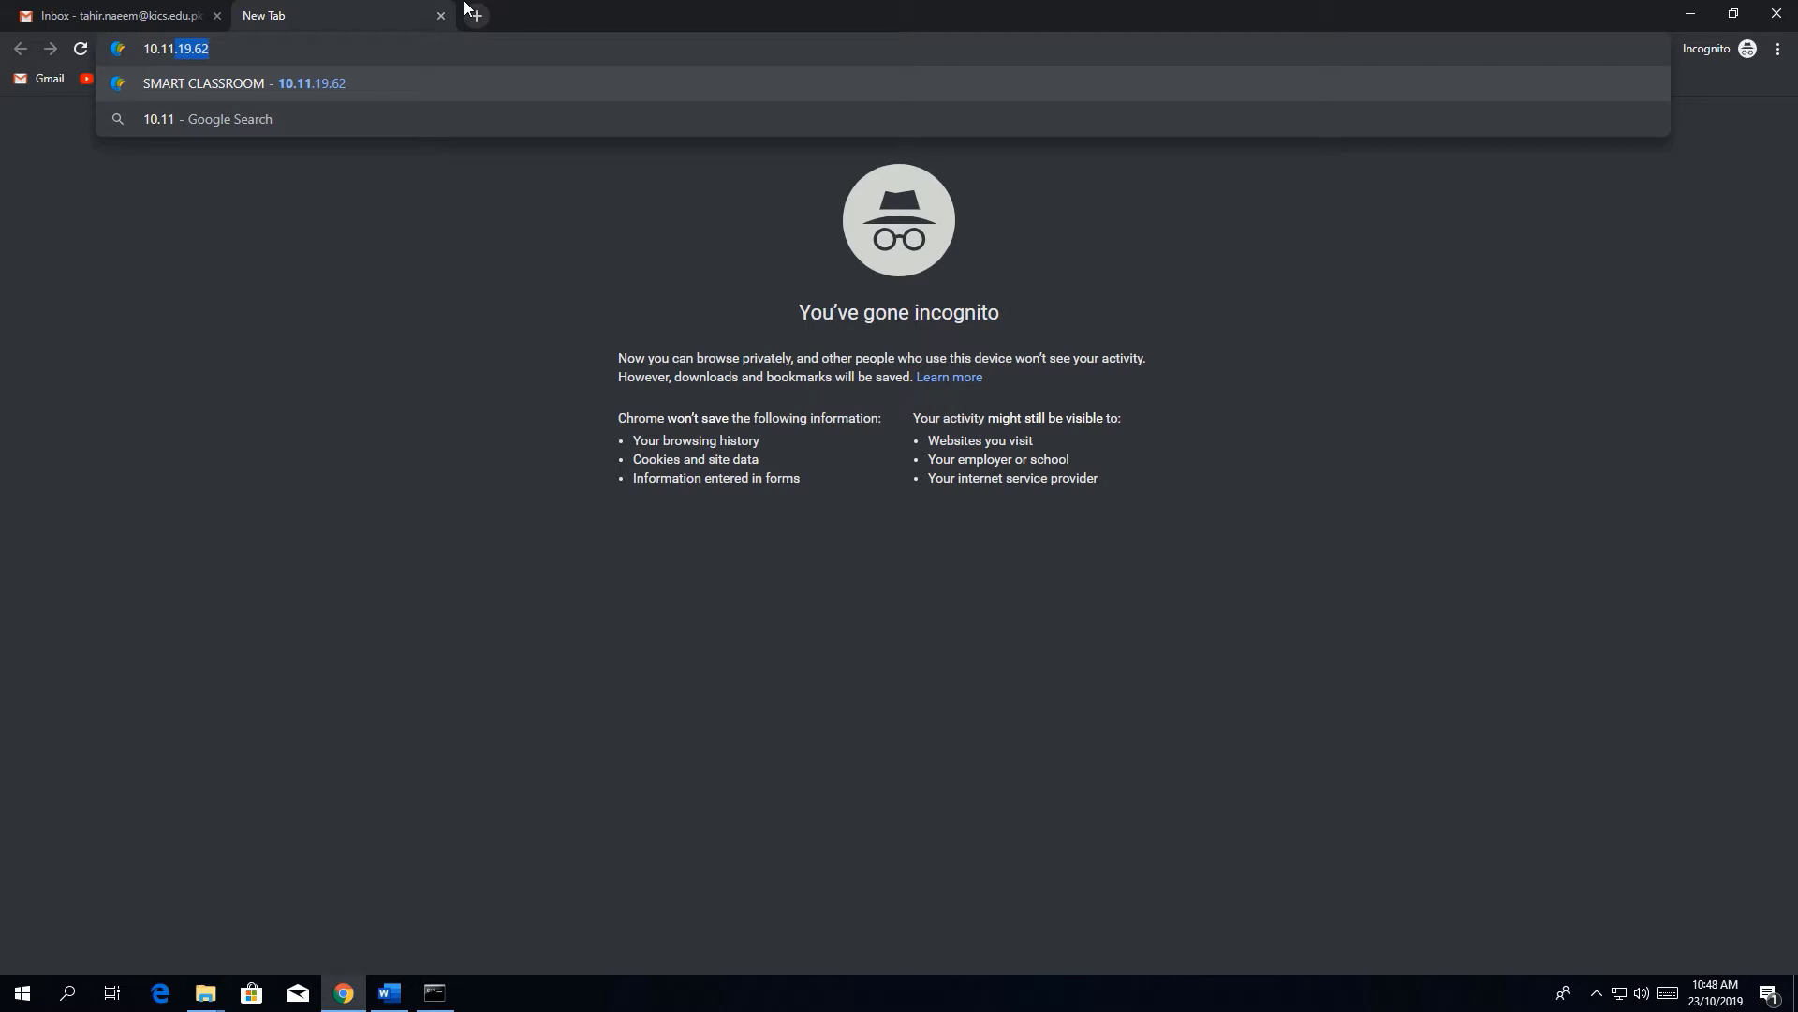
pyautogui.press('Return')
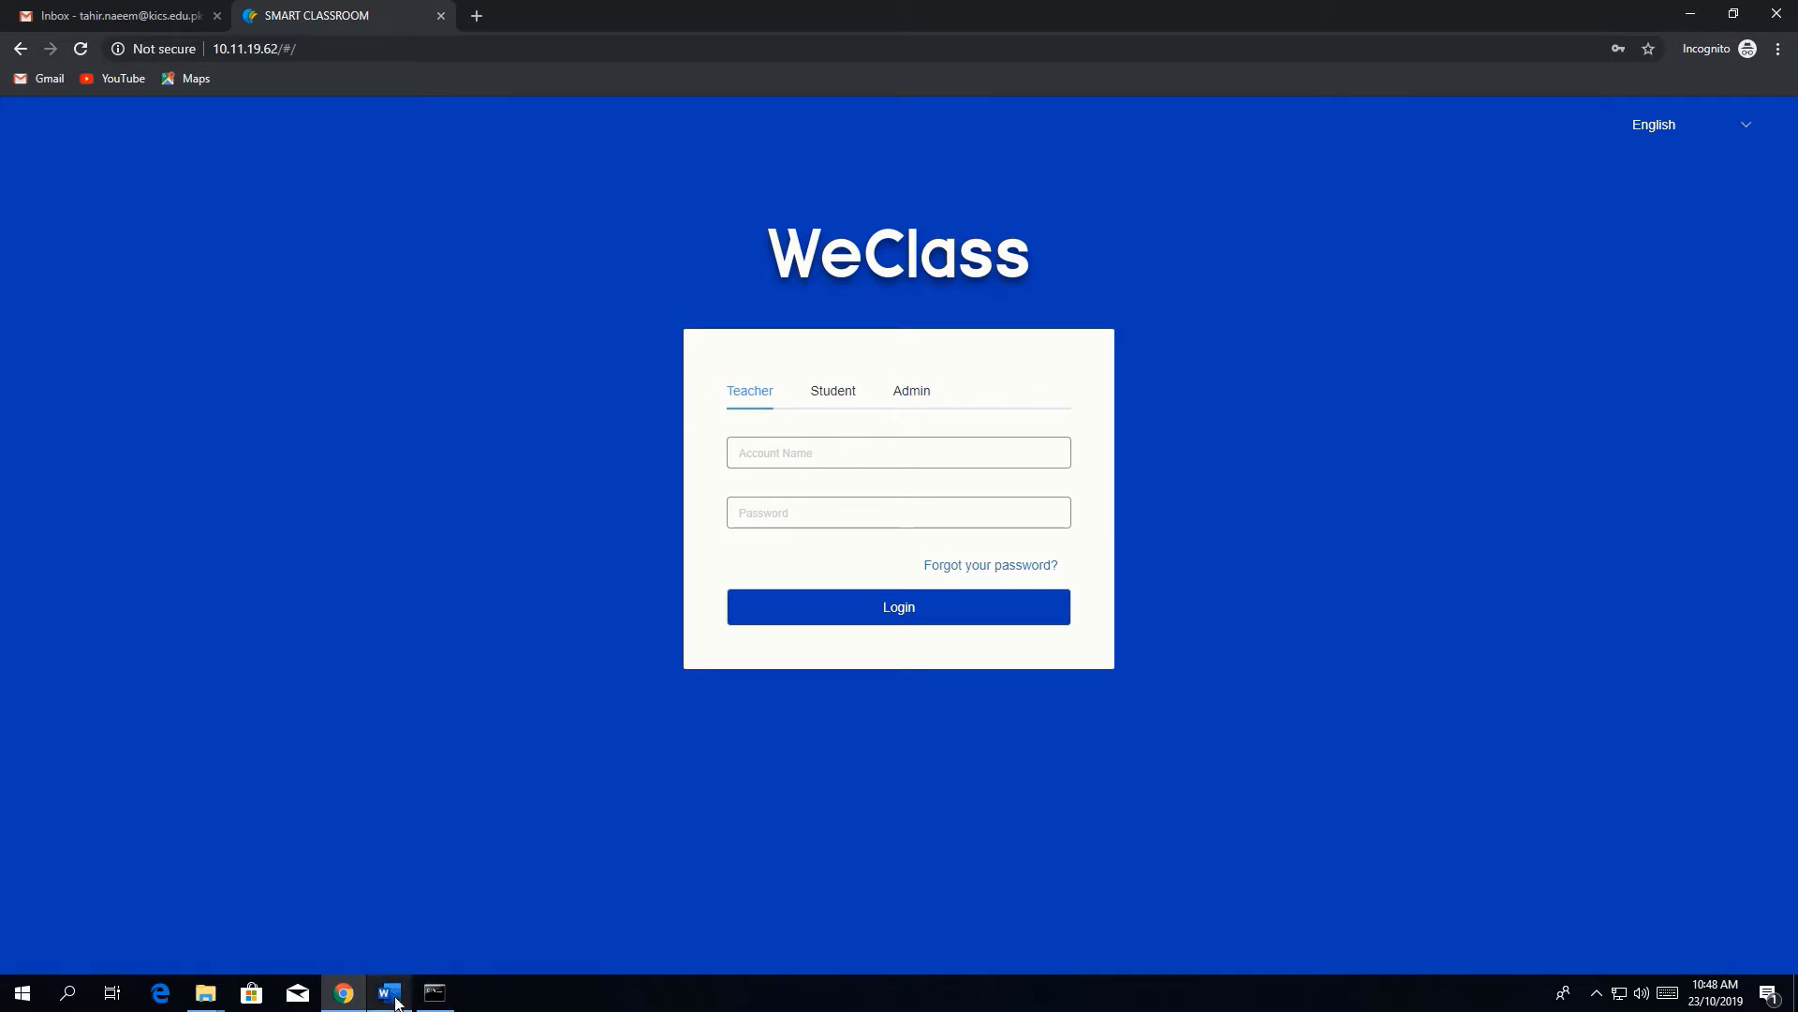
# Step: Switch among the Student, Admin and Teacher login forms to compare their fields
pyautogui.moveTo(392, 1005)
pyautogui.click(839, 396)
pyautogui.click(915, 399)
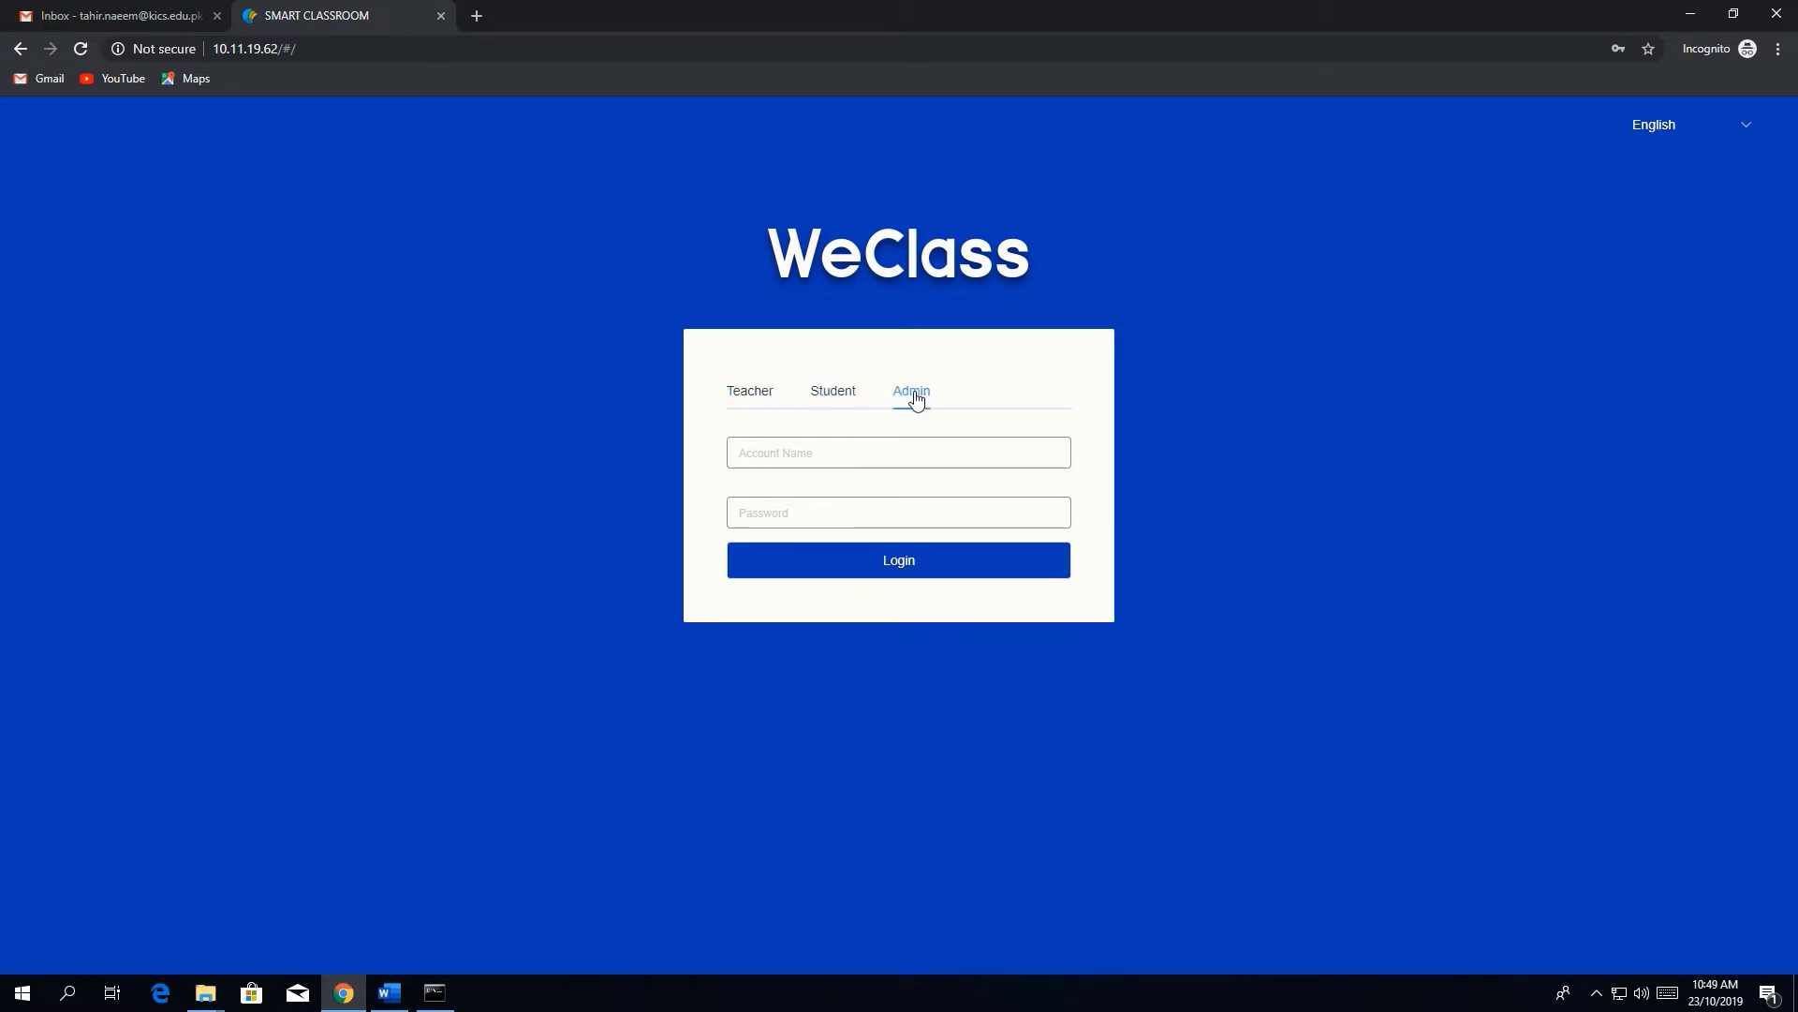
pyautogui.click(754, 399)
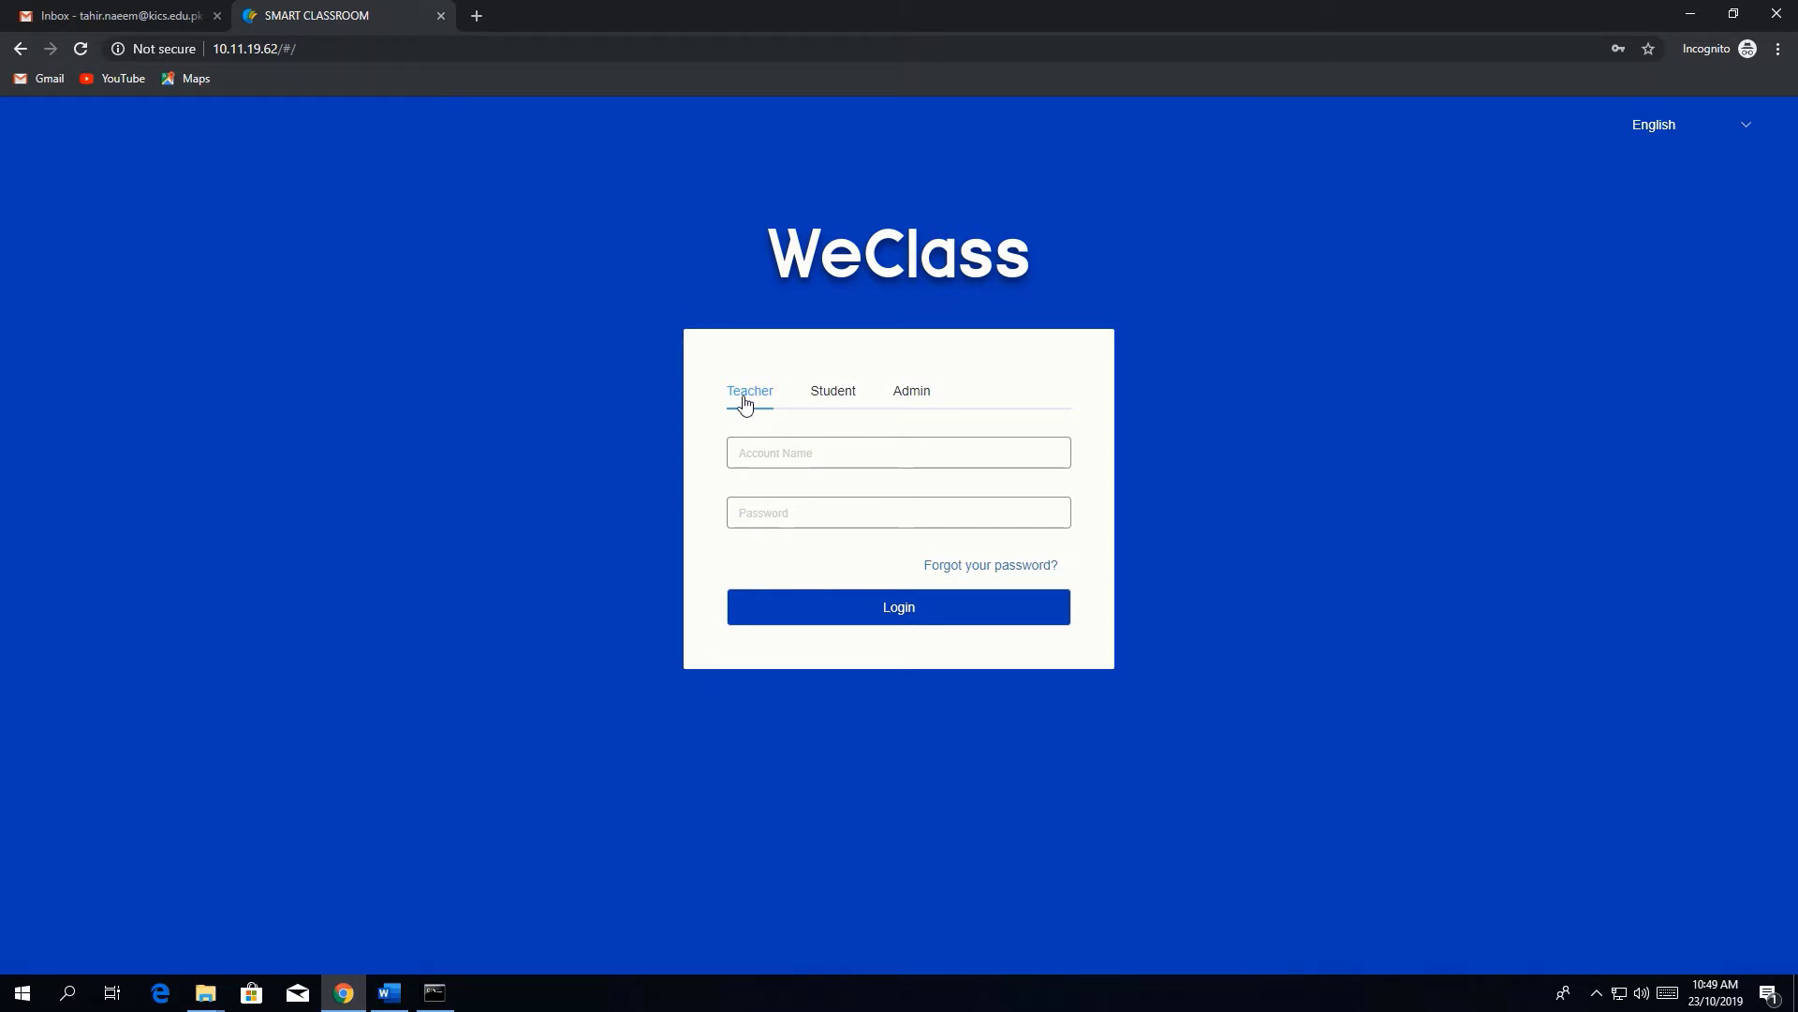
pyautogui.click(835, 397)
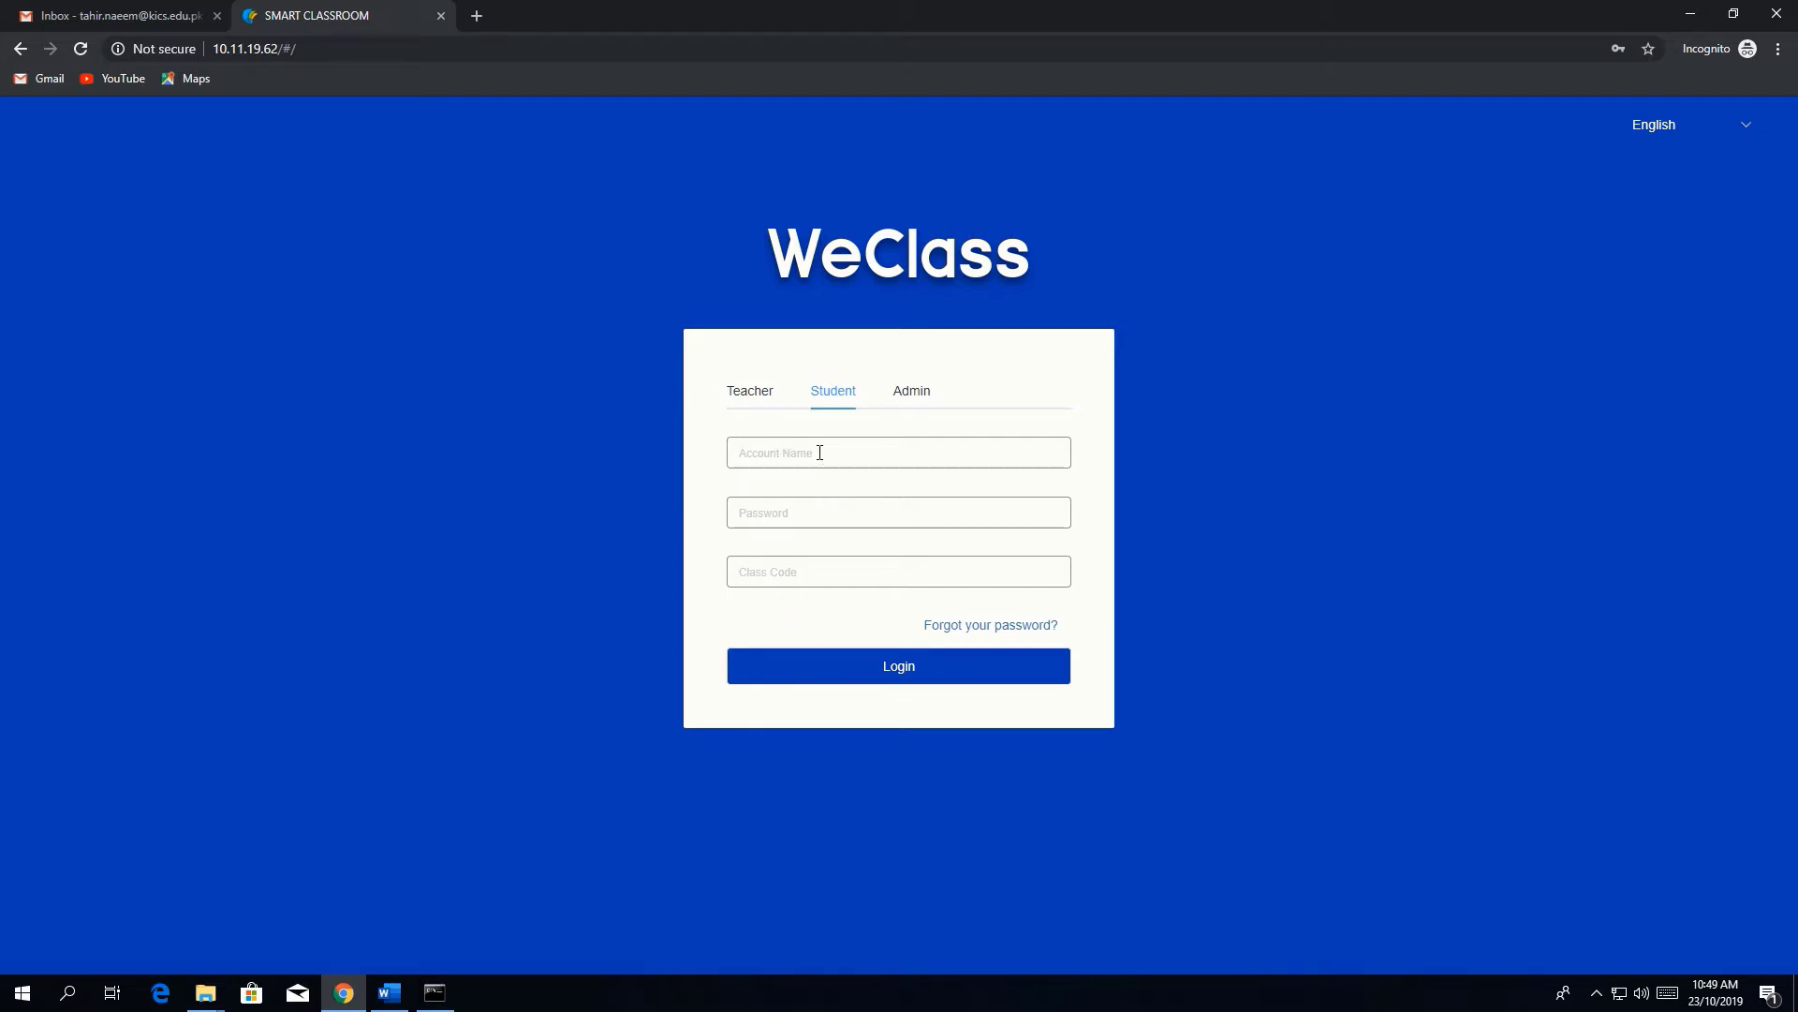
# Step: Log in on the Admin form with the administrator account name and password
pyautogui.click(911, 395)
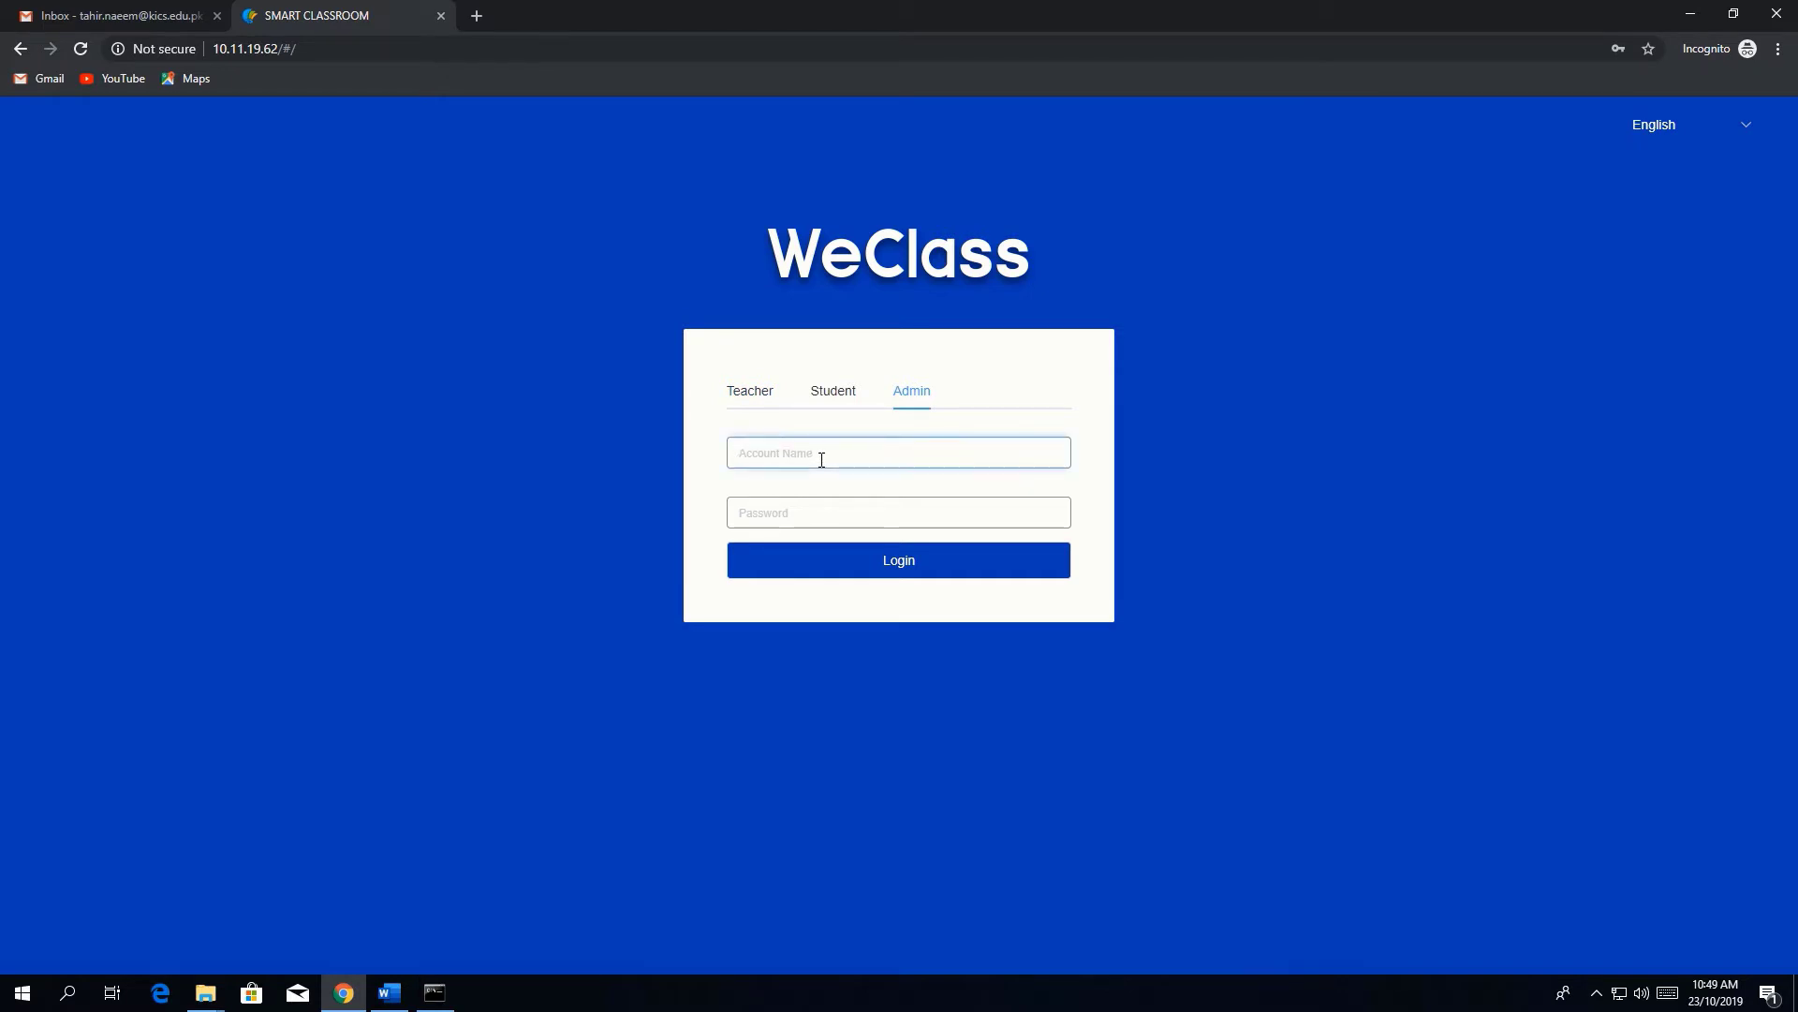
pyautogui.write('admin')
pyautogui.press('Tab')
pyautogui.write('****')
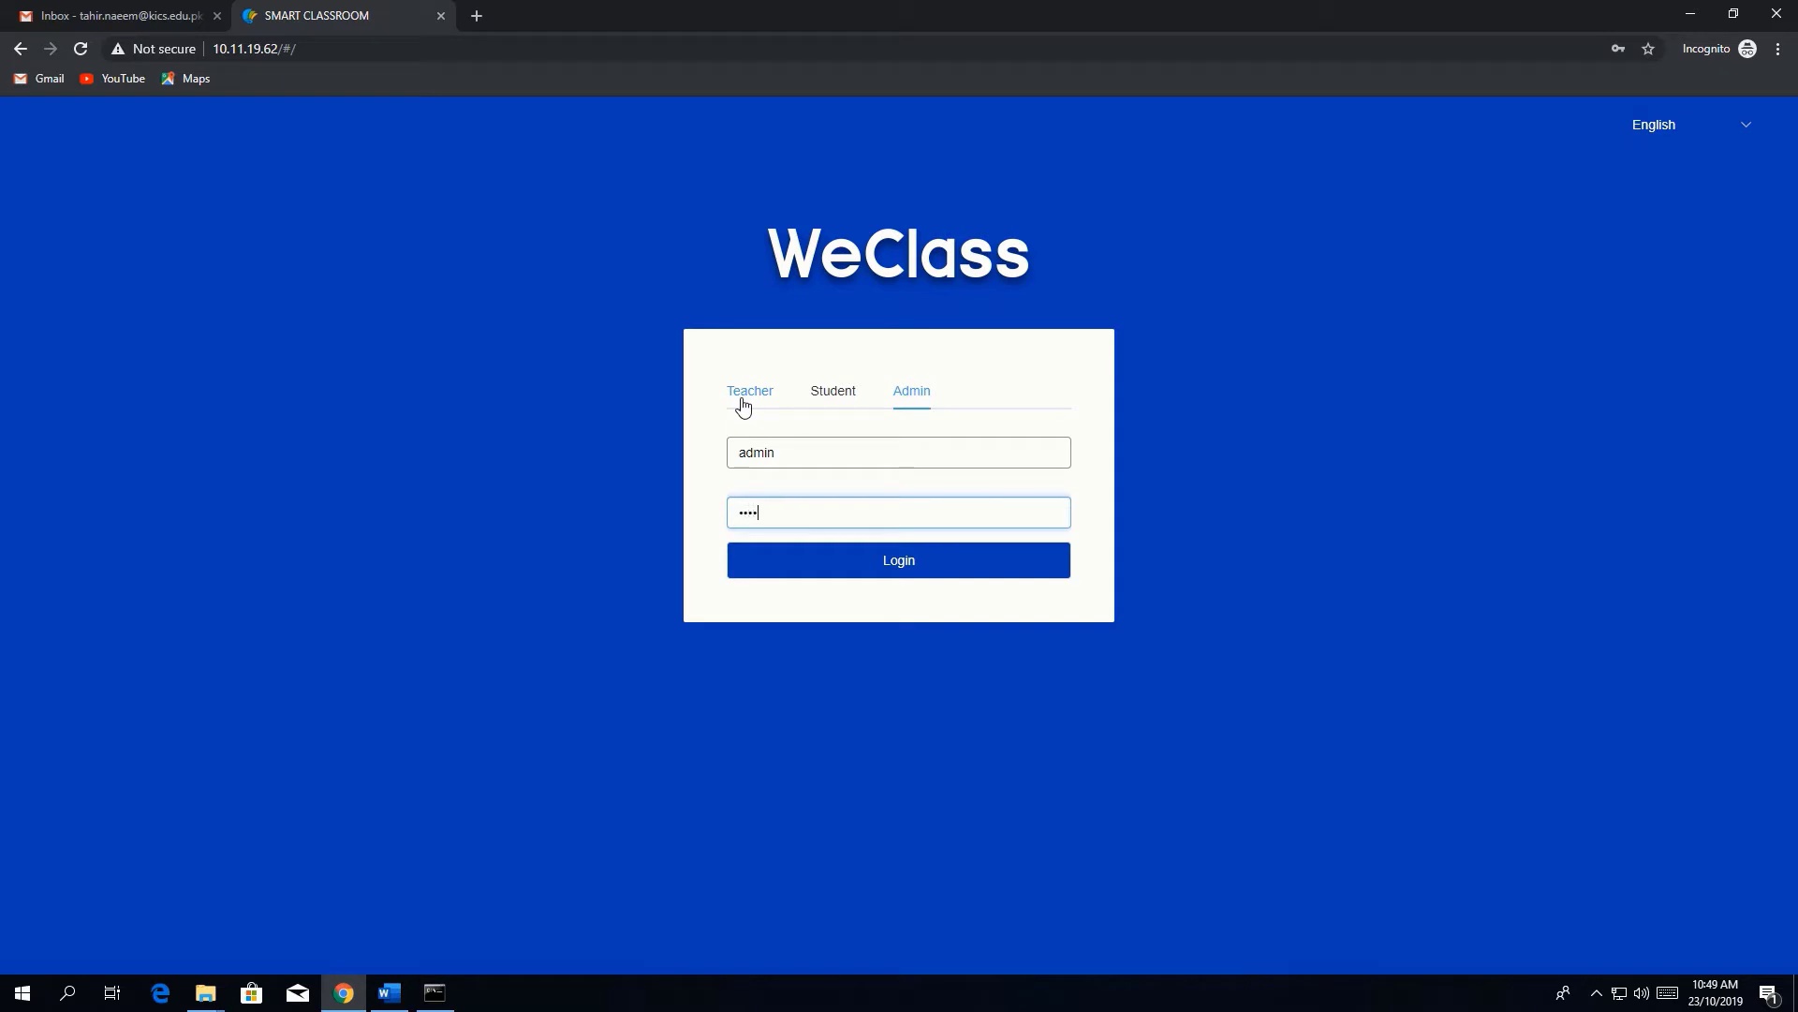
pyautogui.write('**')
pyautogui.press('Return')
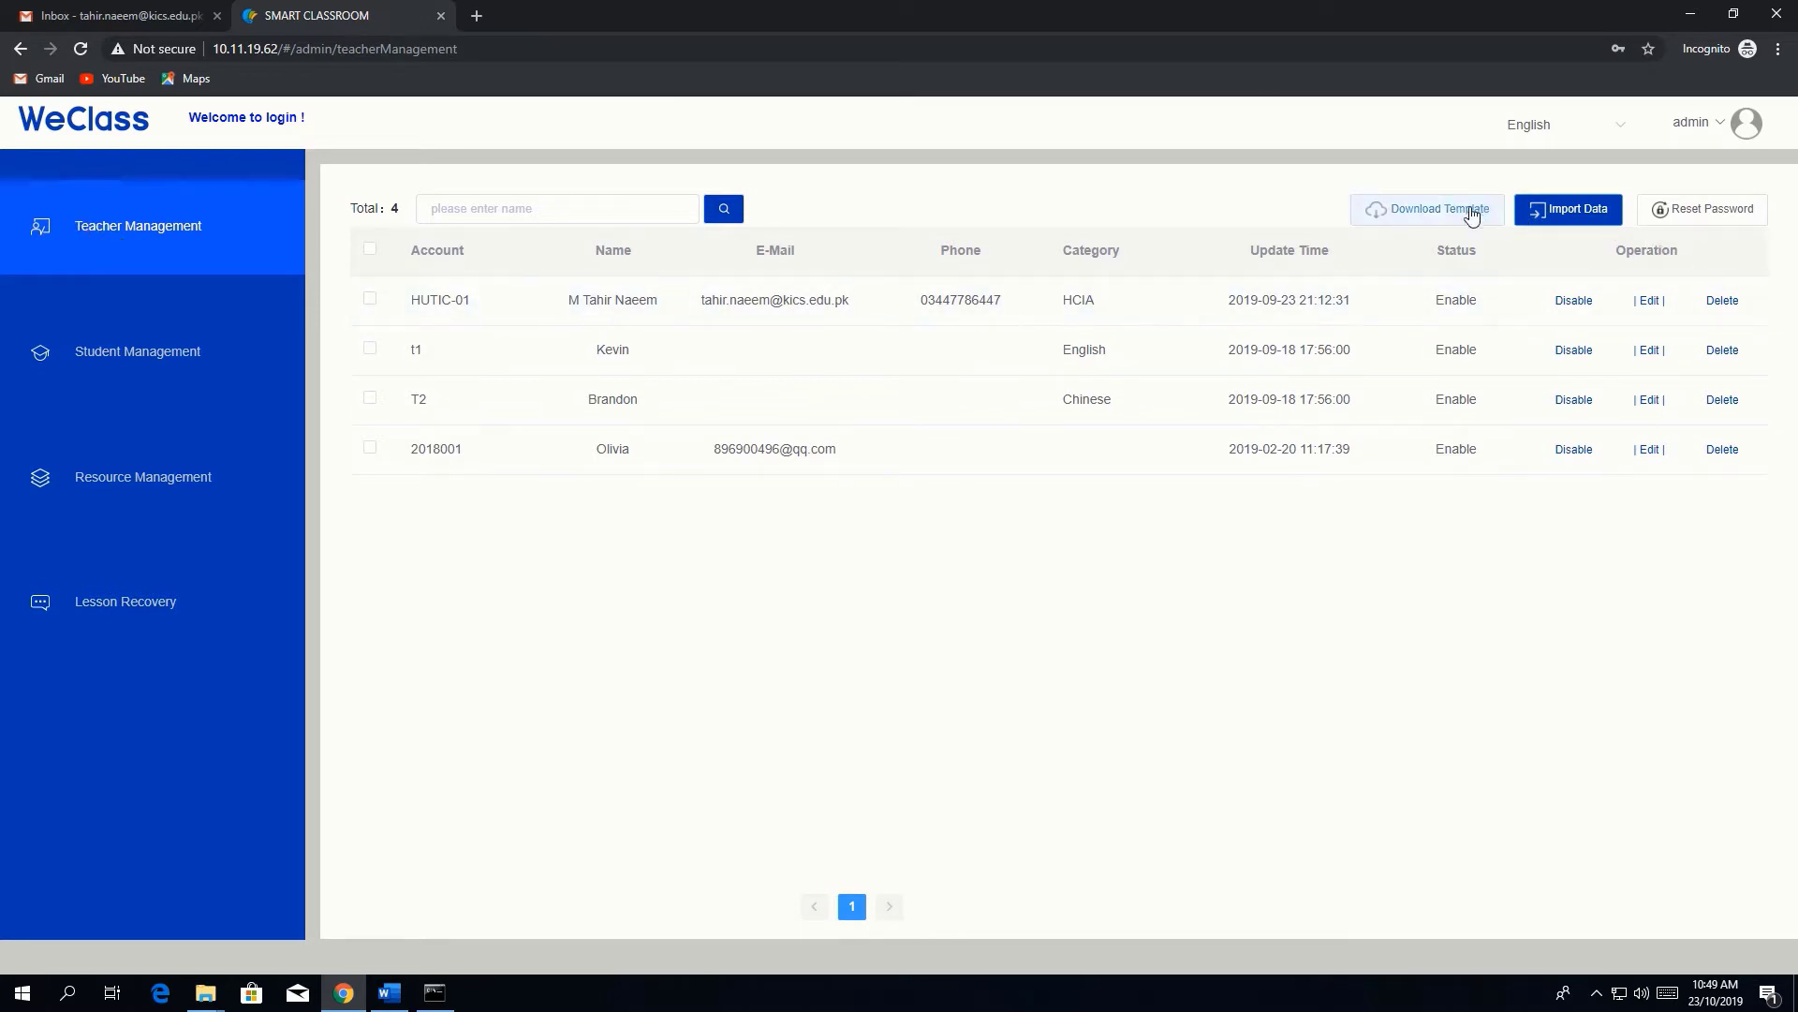
# Step: Download teacher_import_en (7).xlsx from Teacher Management and open it in Excel
pyautogui.click(1439, 210)
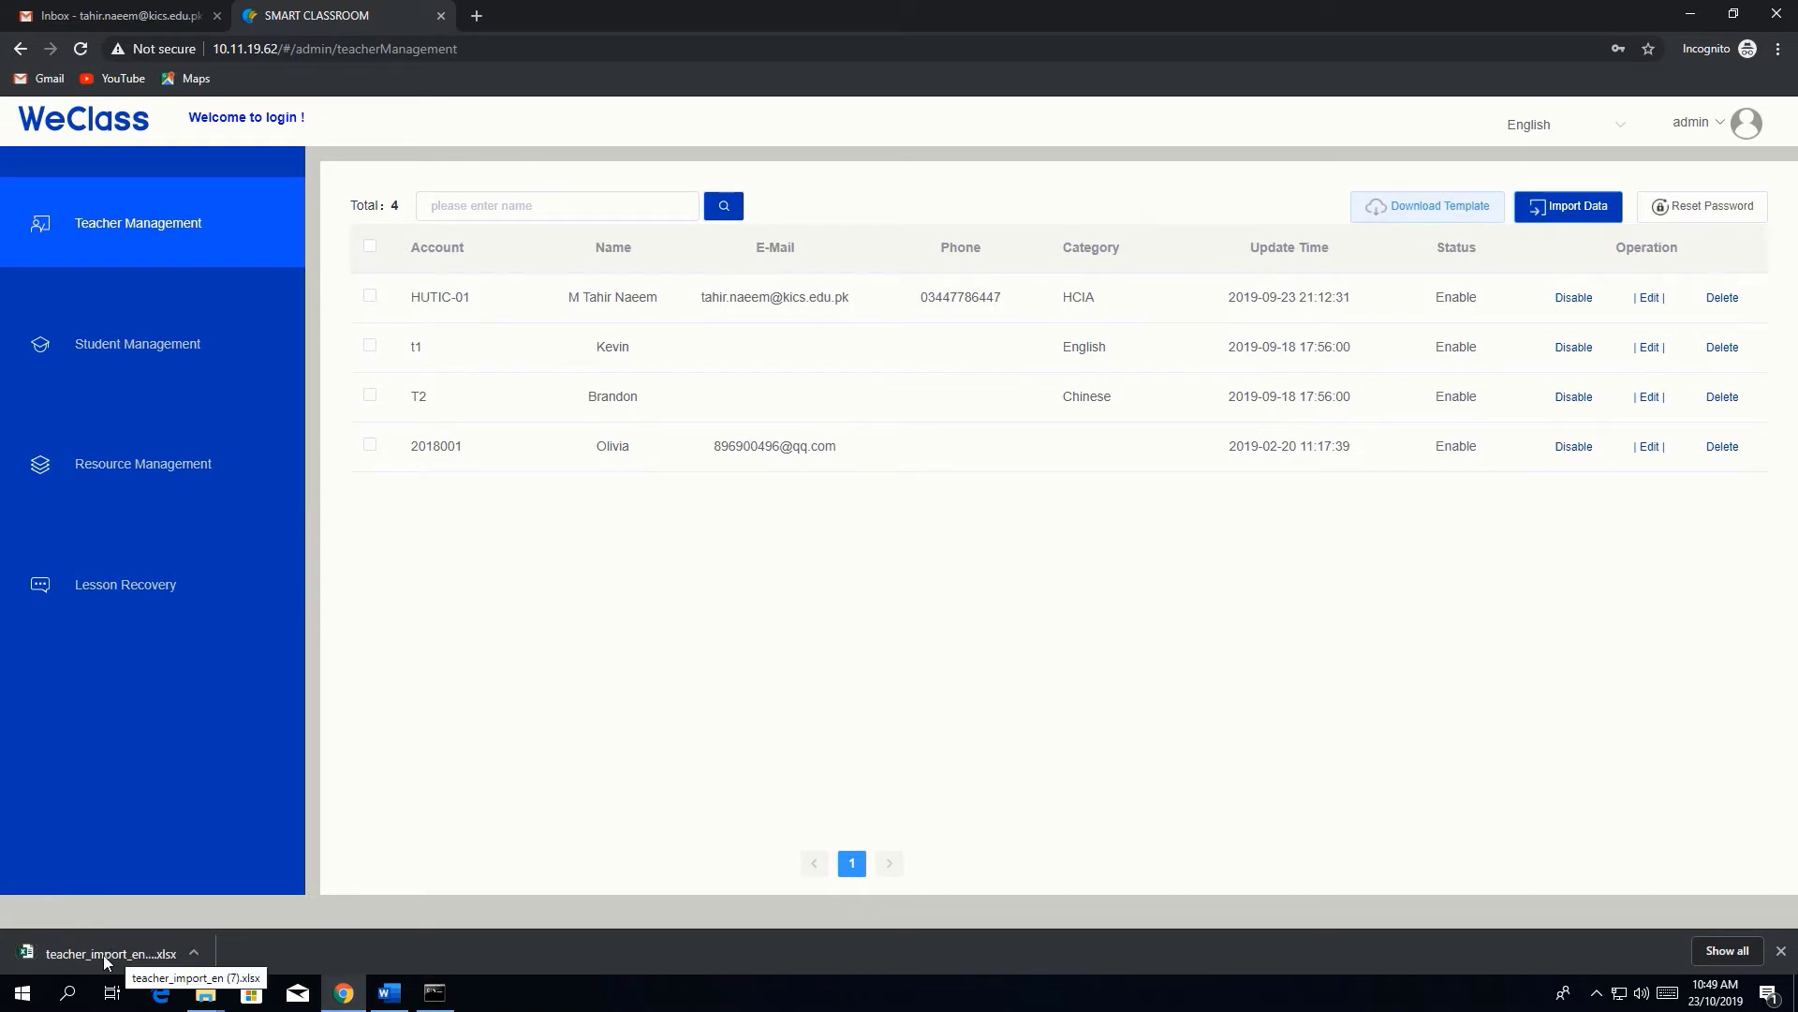
pyautogui.click(106, 956)
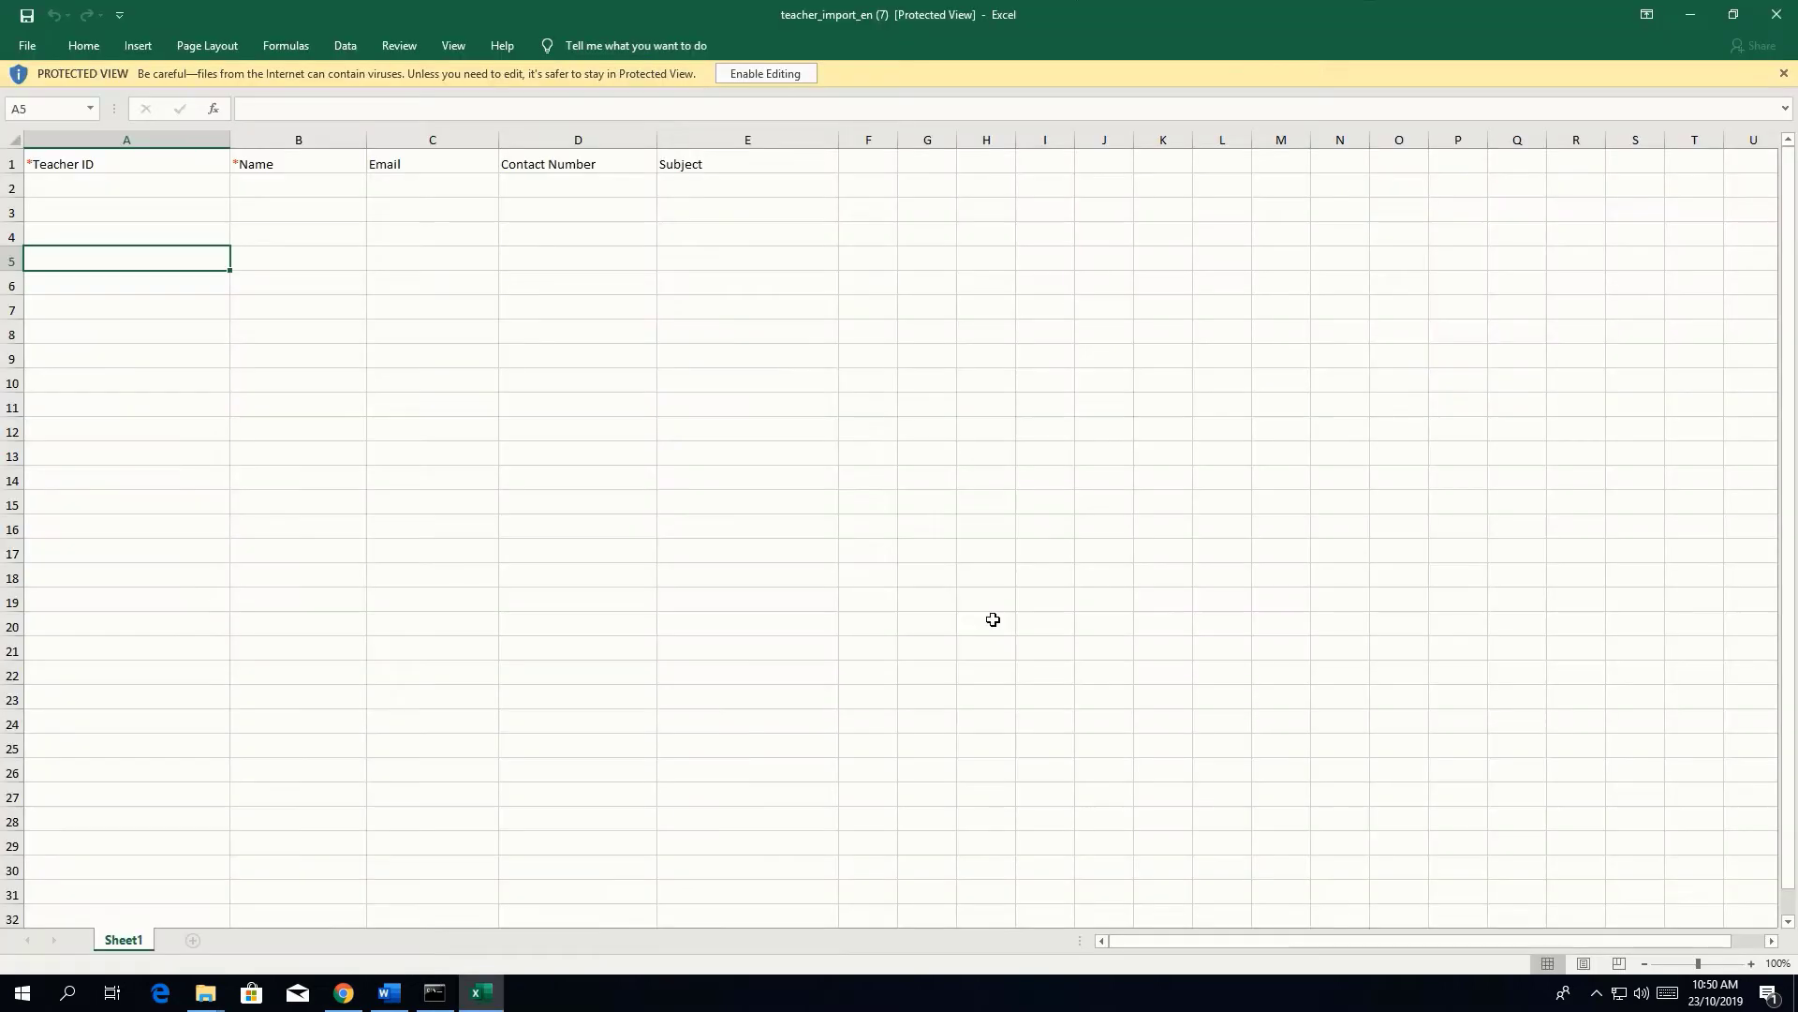
# Step: Select cell A2 under Teacher ID in the protected template
pyautogui.click(162, 191)
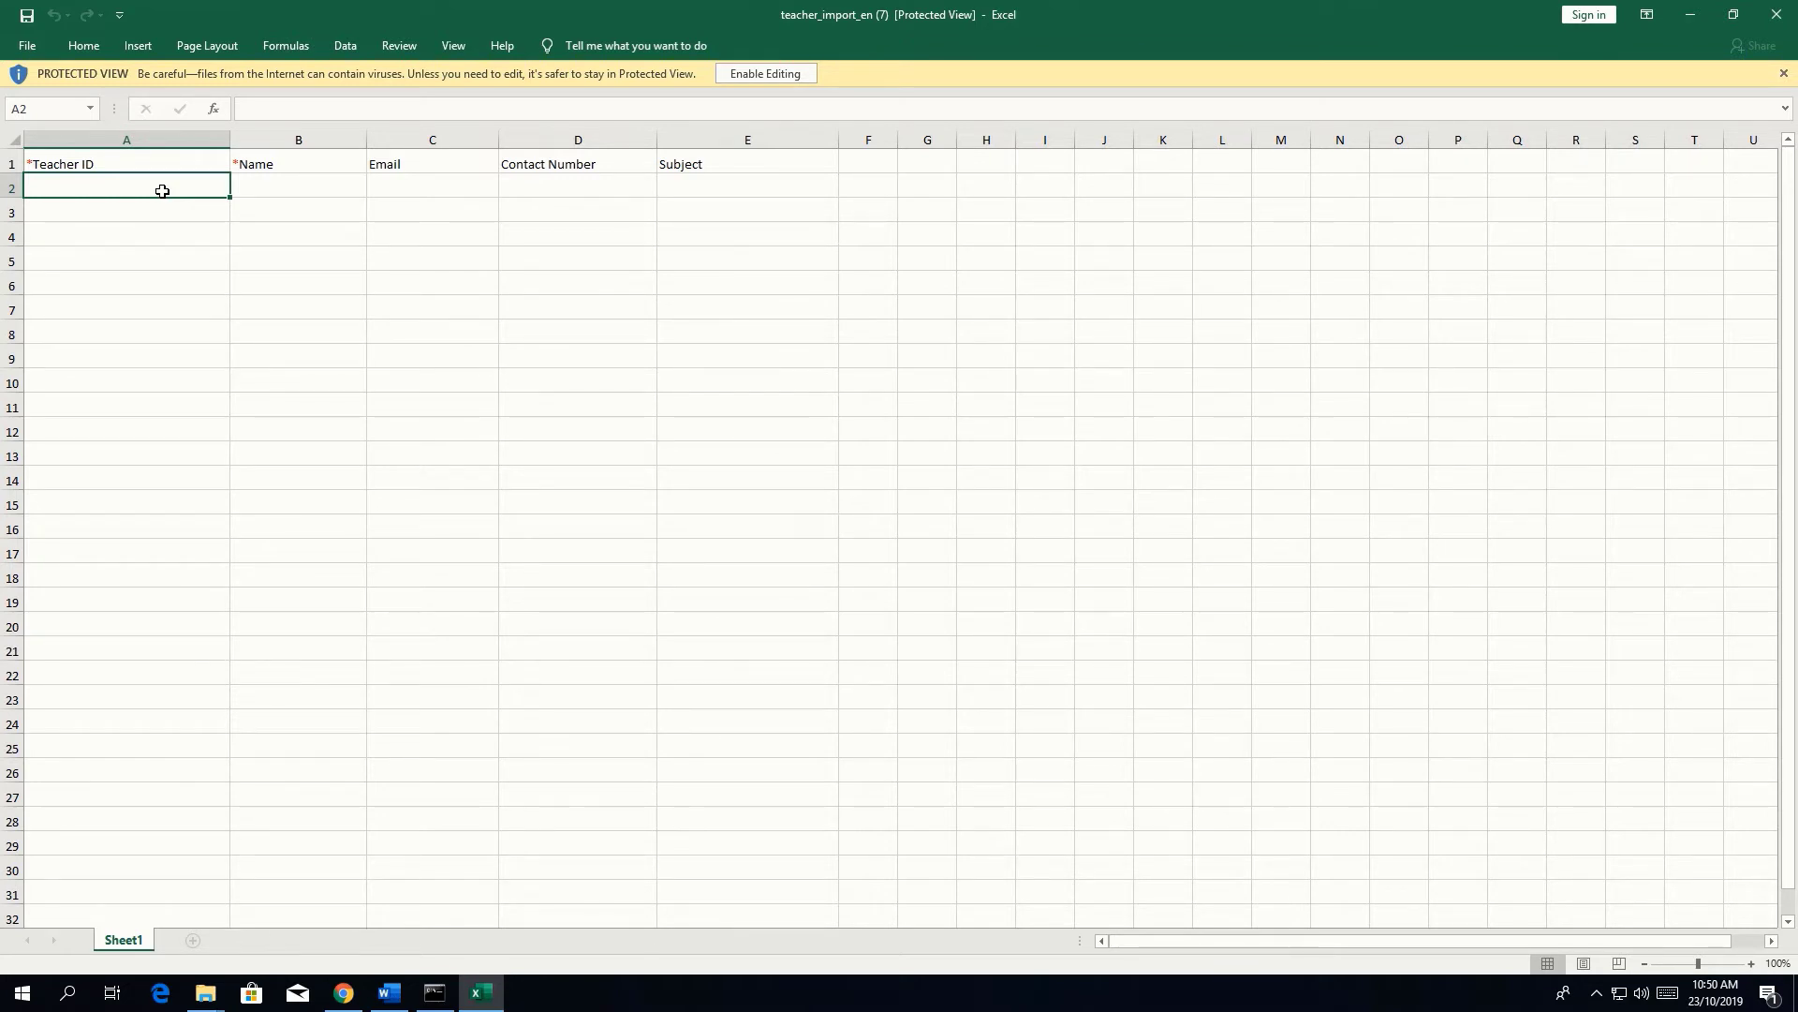
# Step: Enable editing and enter Teacher ID HUTIC-002 and the teacher's name in row 2
pyautogui.click(765, 73)
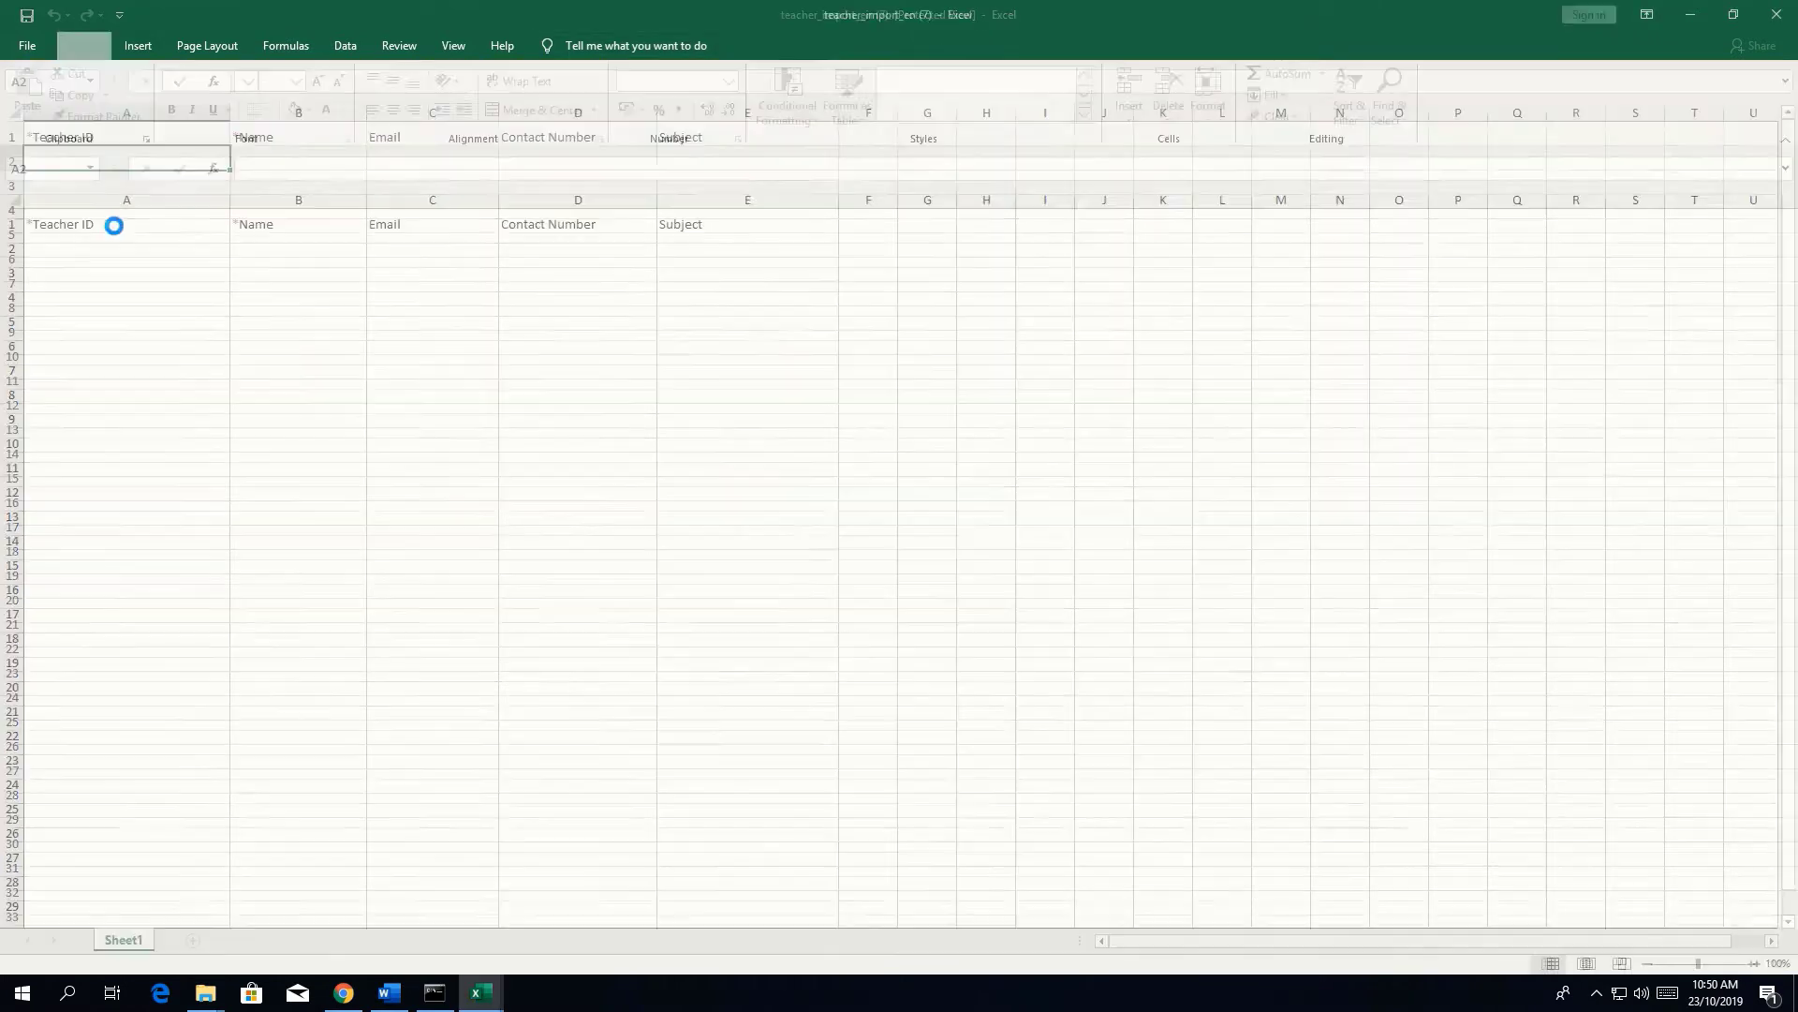
pyautogui.write('HUT')
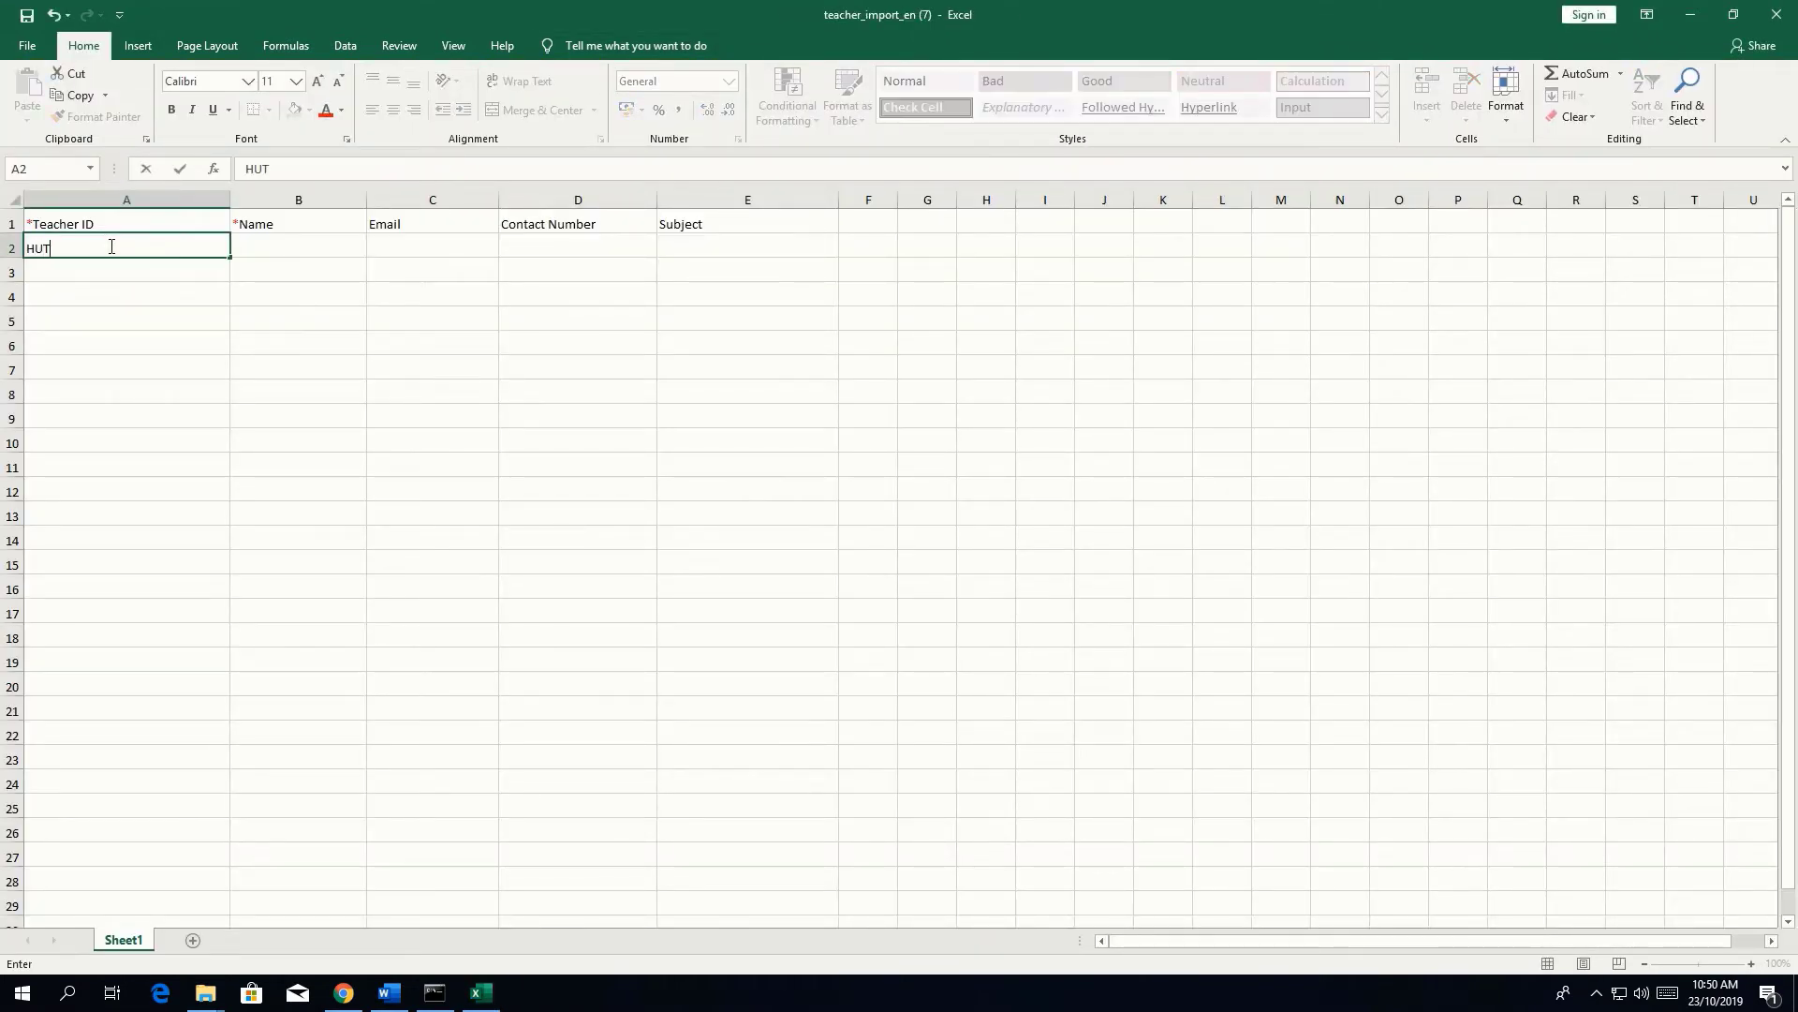
pyautogui.write('IC-')
pyautogui.write('002')
pyautogui.click(306, 250)
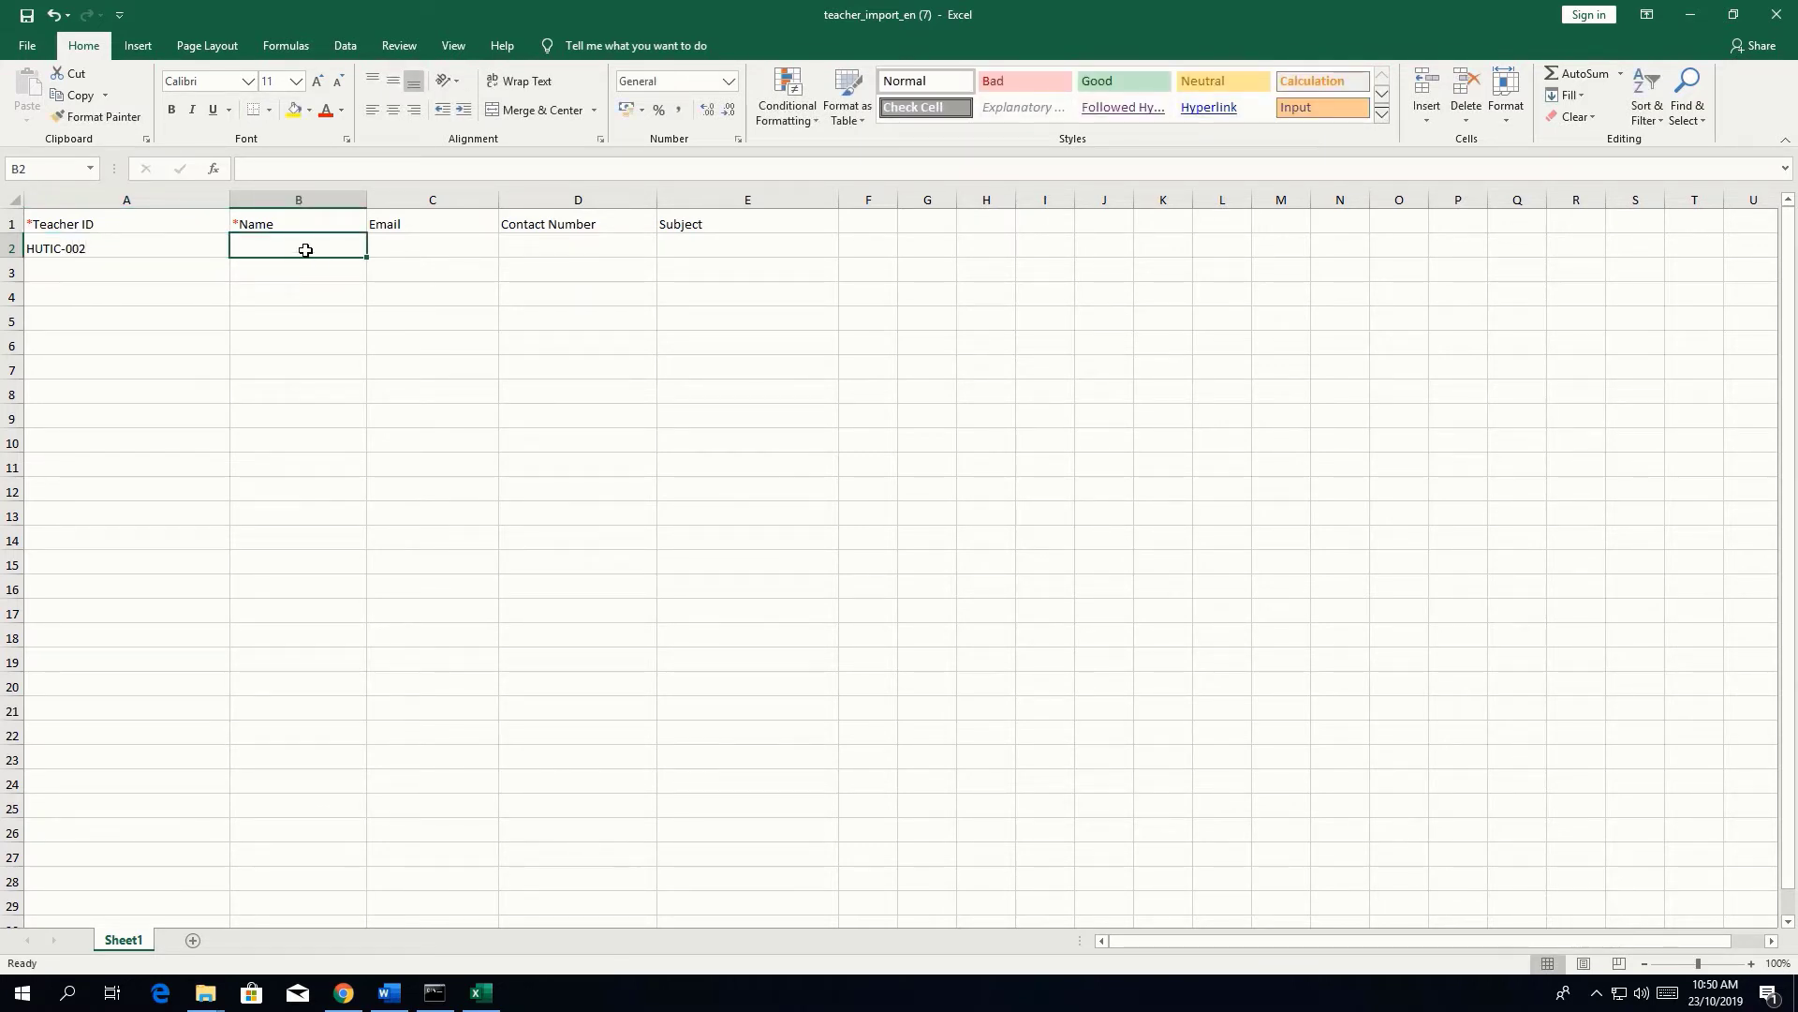
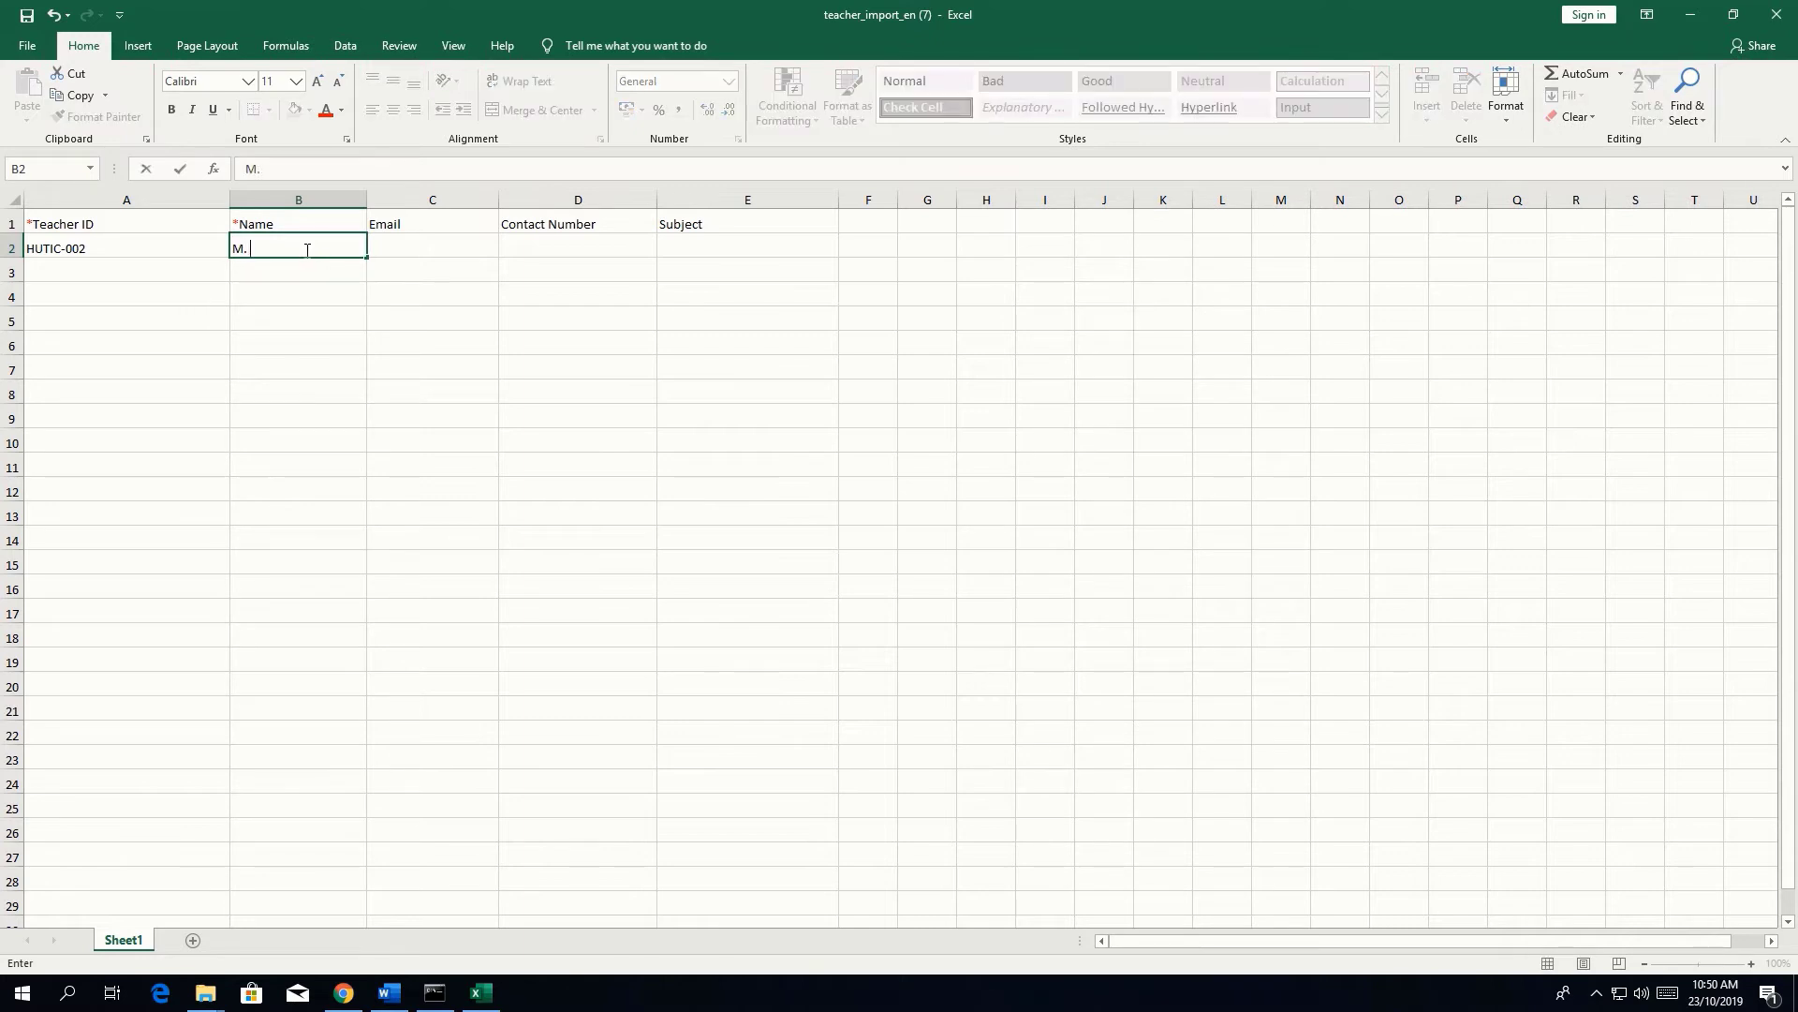
pyautogui.click(422, 233)
# Step: Fill in the teacher's e-mail, contact number and subject Computer Networking, then save
pyautogui.click(424, 243)
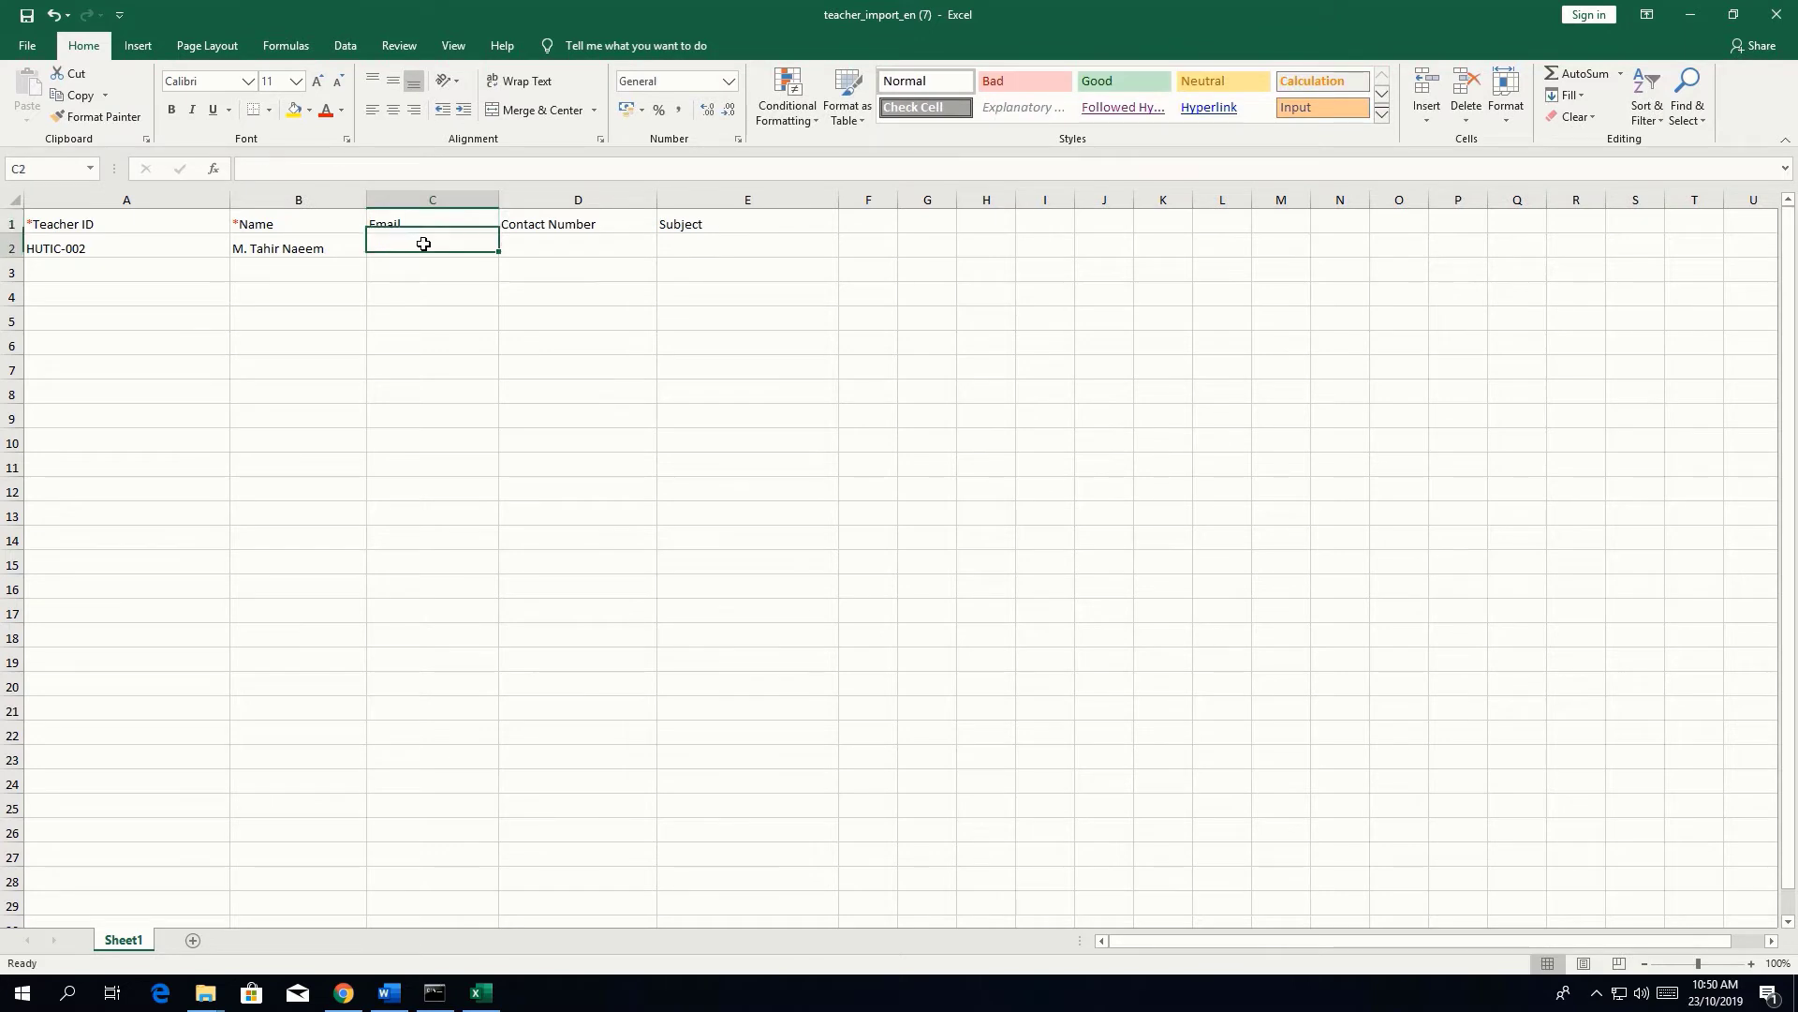
pyautogui.write('a')
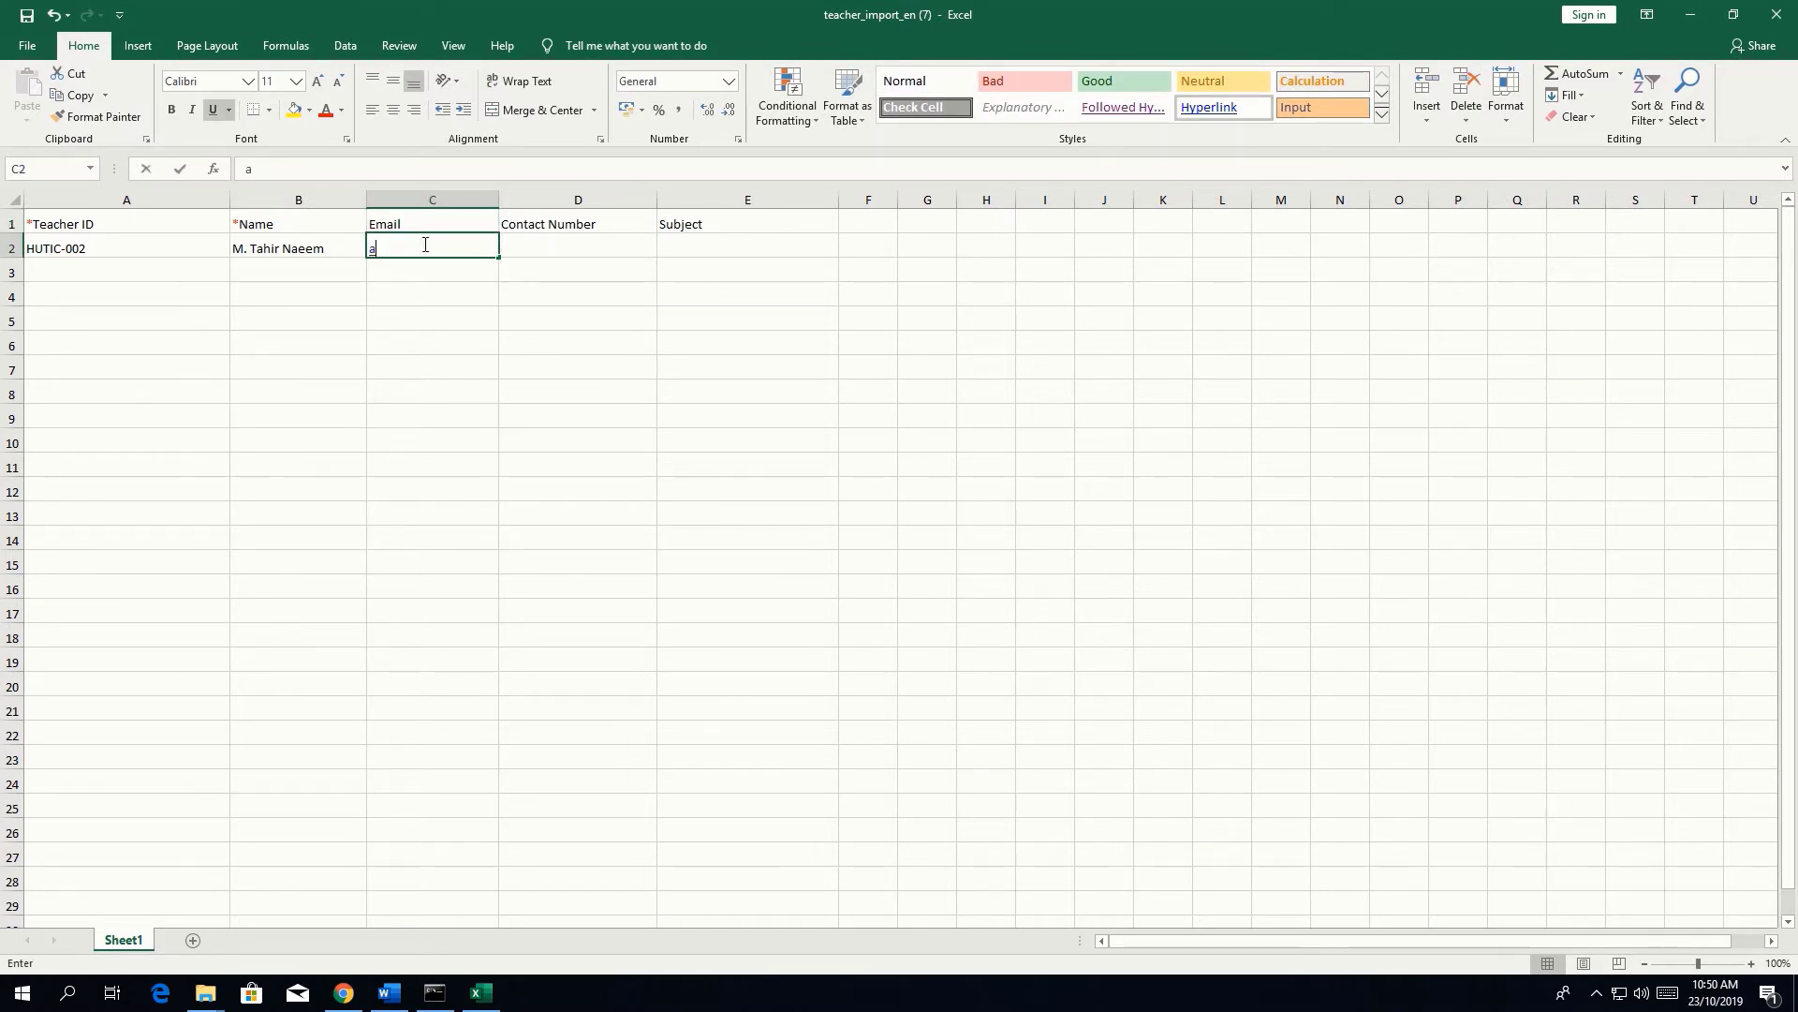
pyautogui.write('bc@gmail.com')
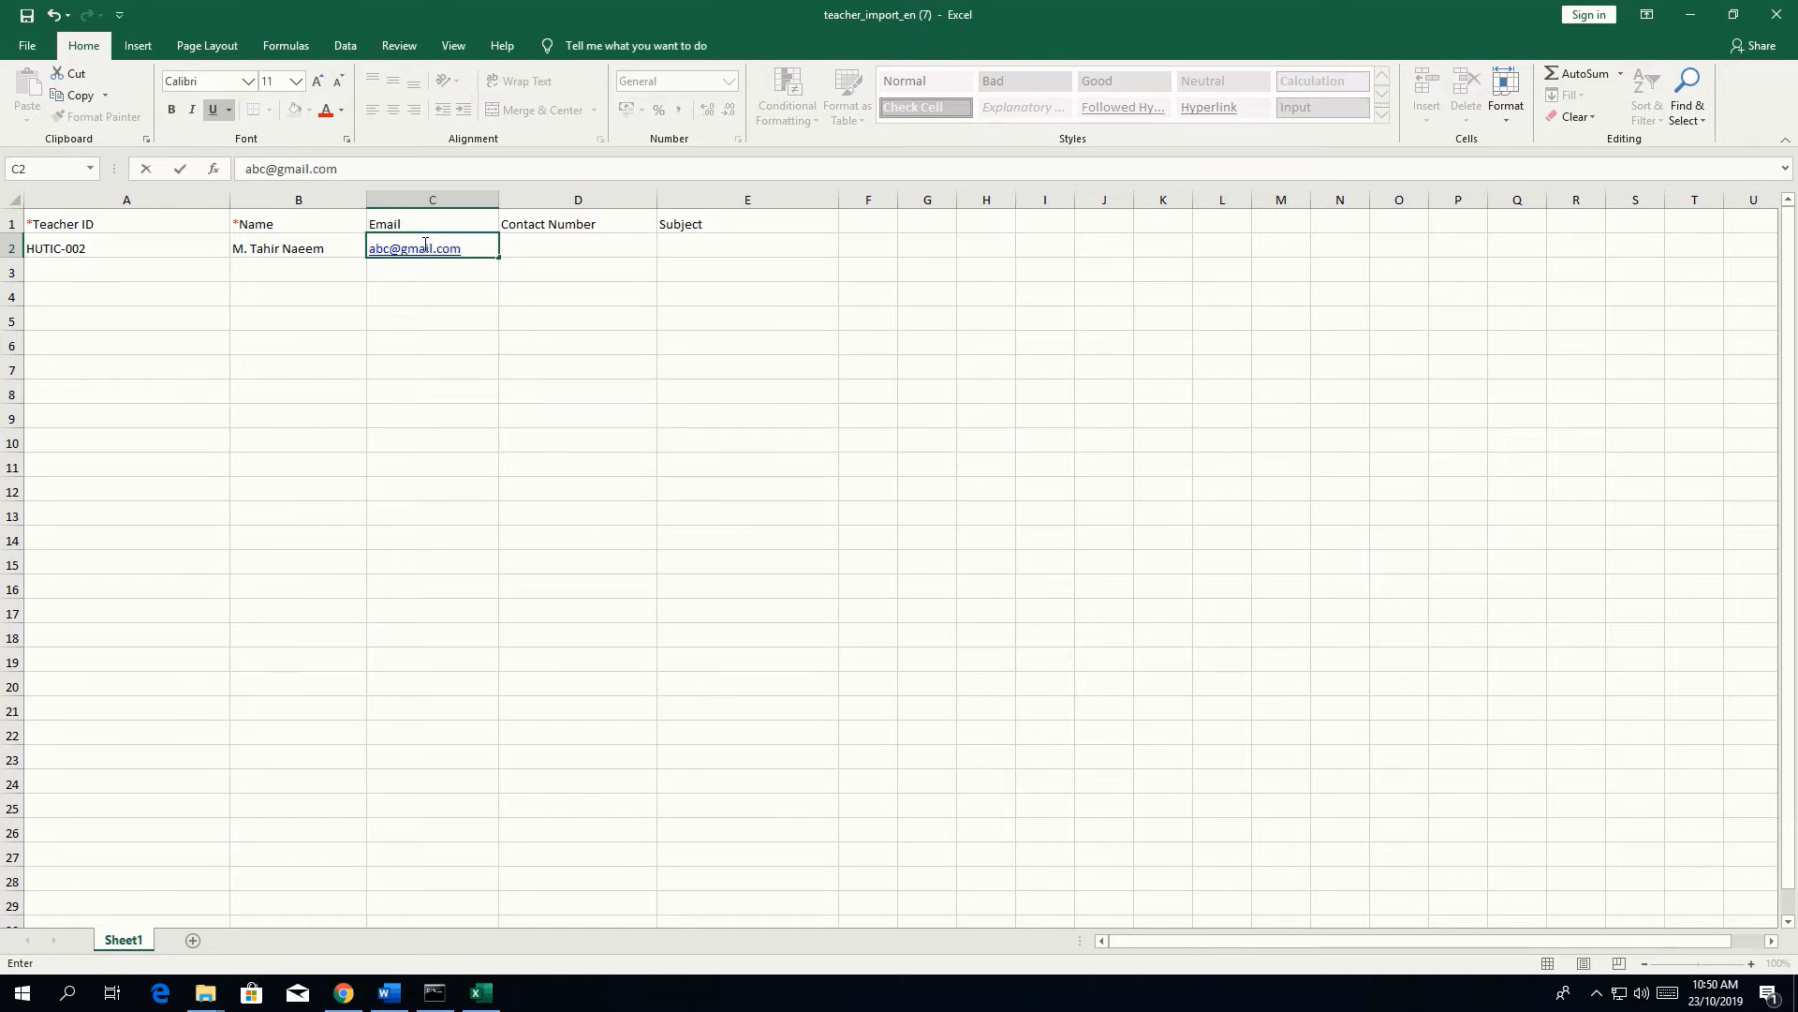
pyautogui.click(593, 251)
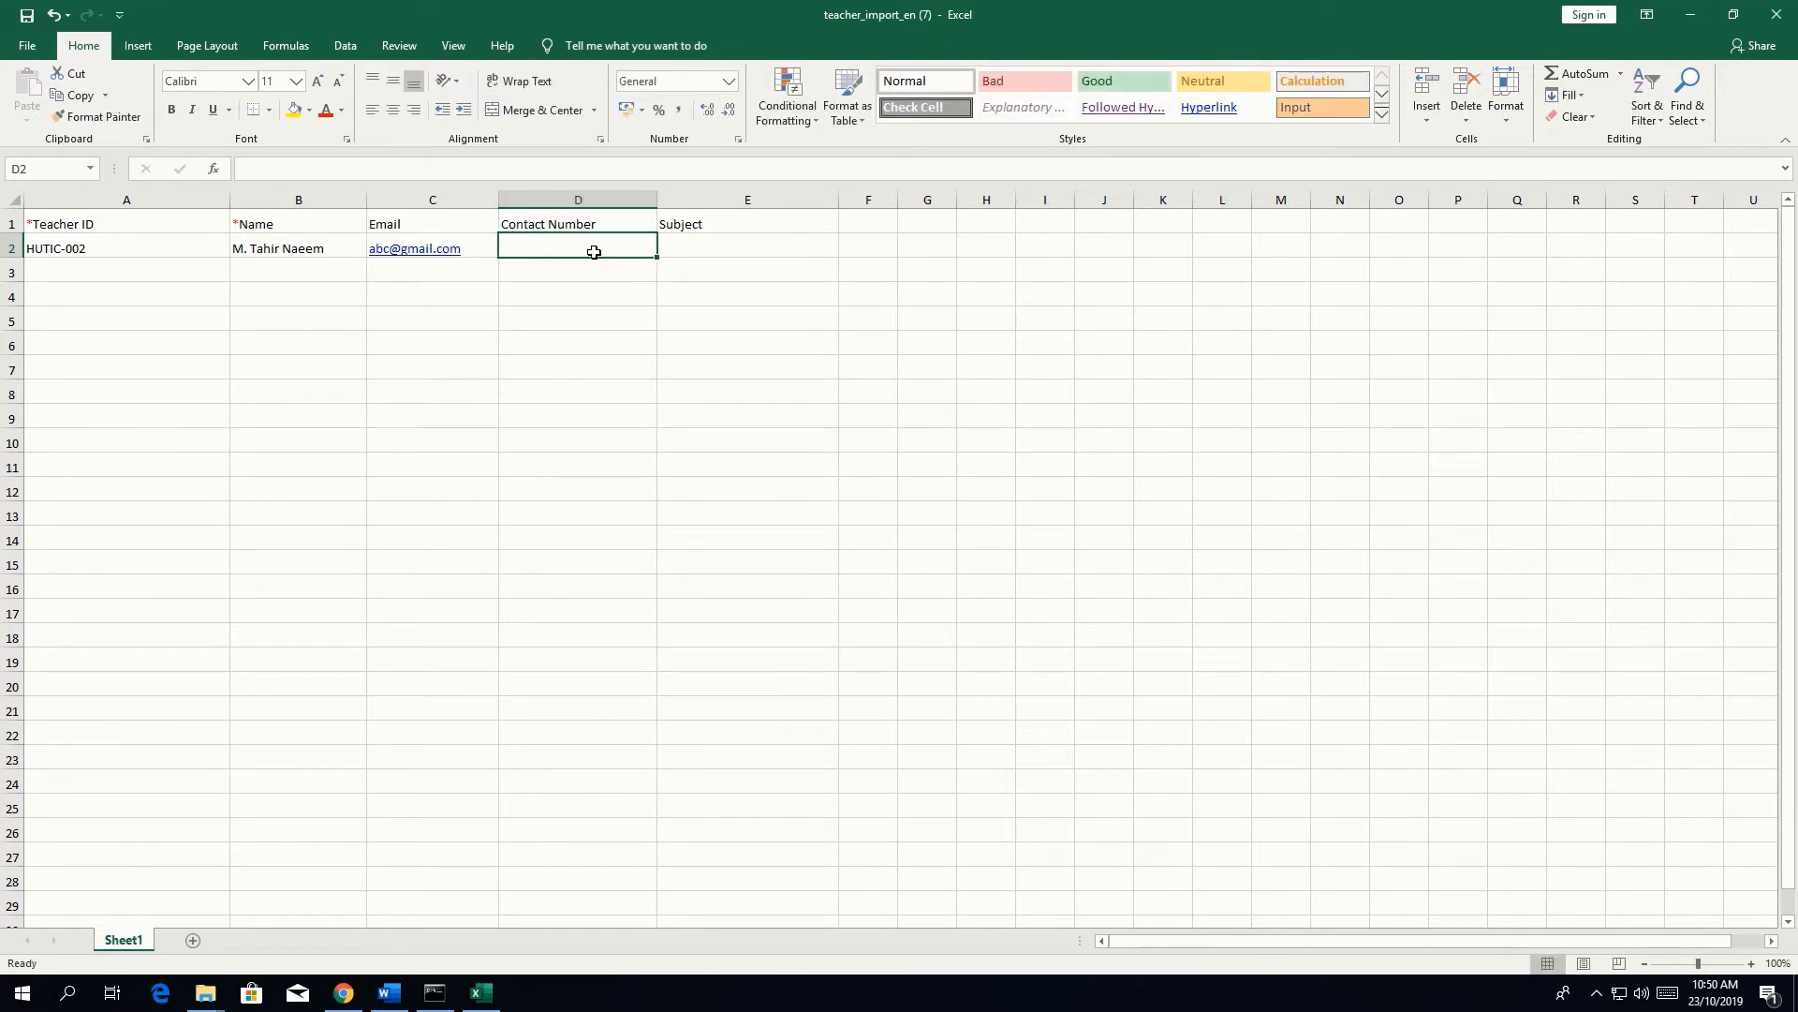
pyautogui.write('042-')
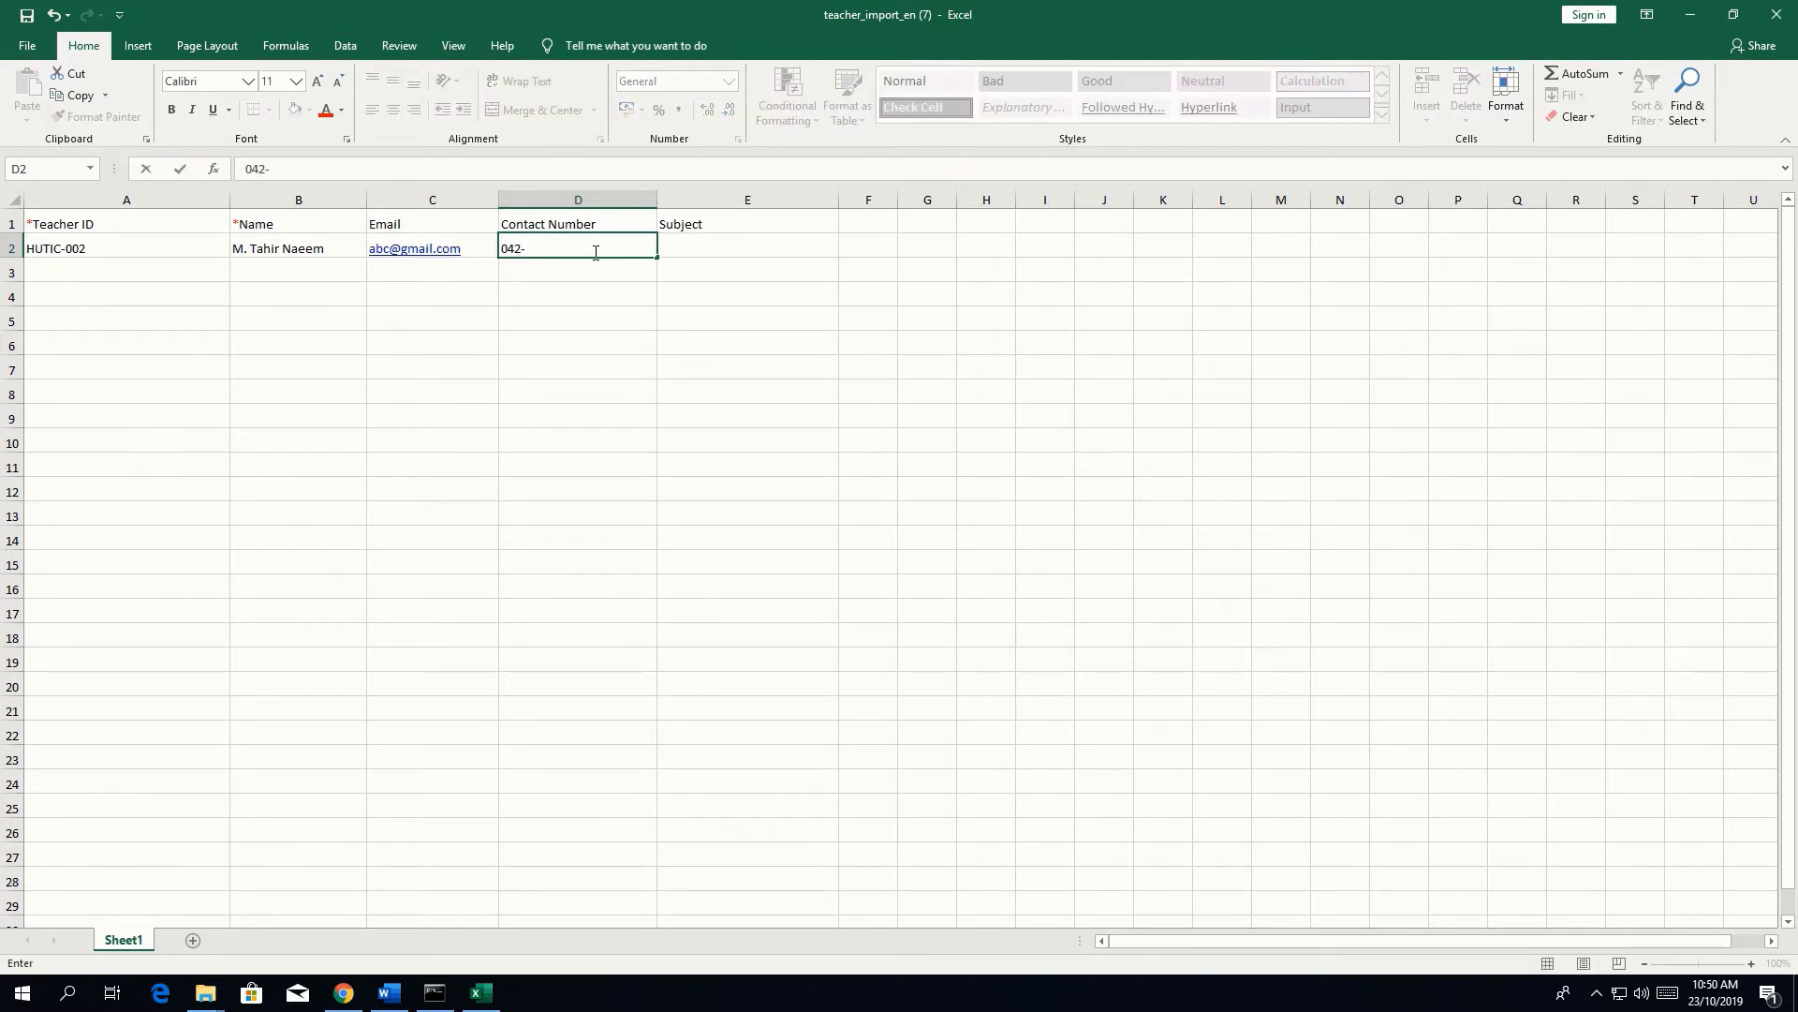
pyautogui.write('987654321')
pyautogui.click(755, 246)
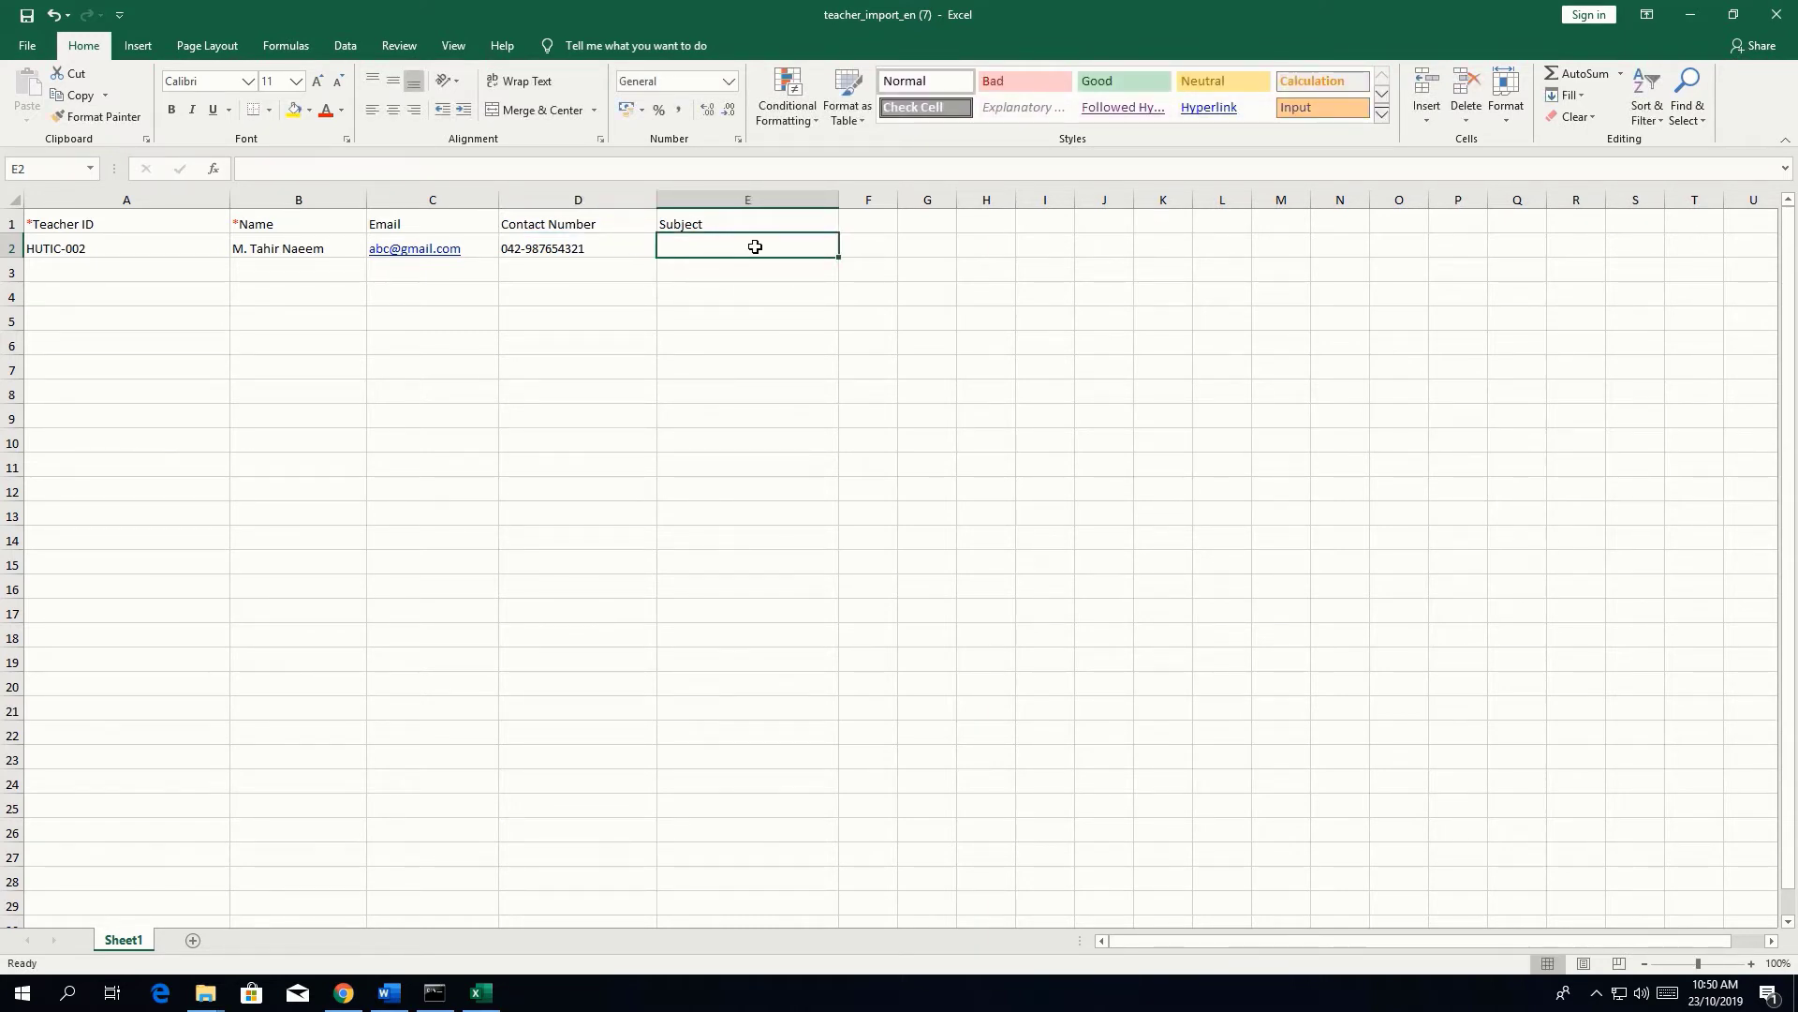
pyautogui.write('Computer BNetworking')
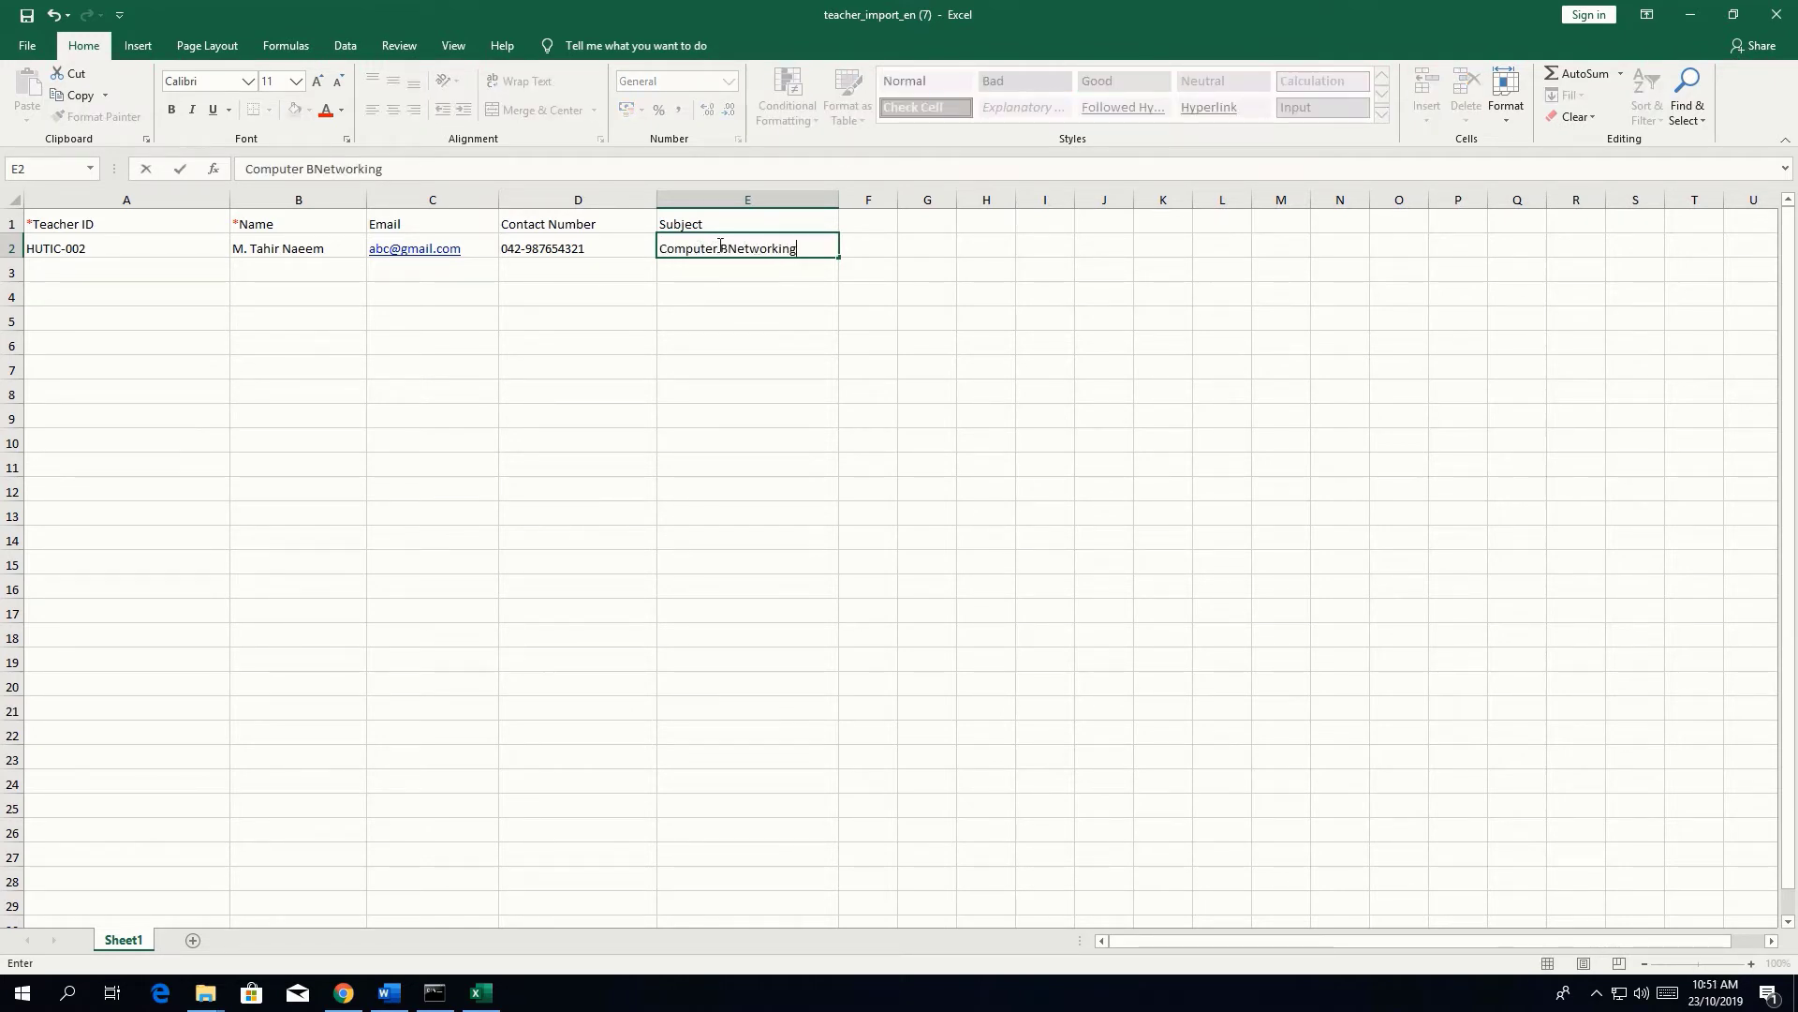
pyautogui.click(733, 246)
pyautogui.press('BackSpace')
pyautogui.click(27, 15)
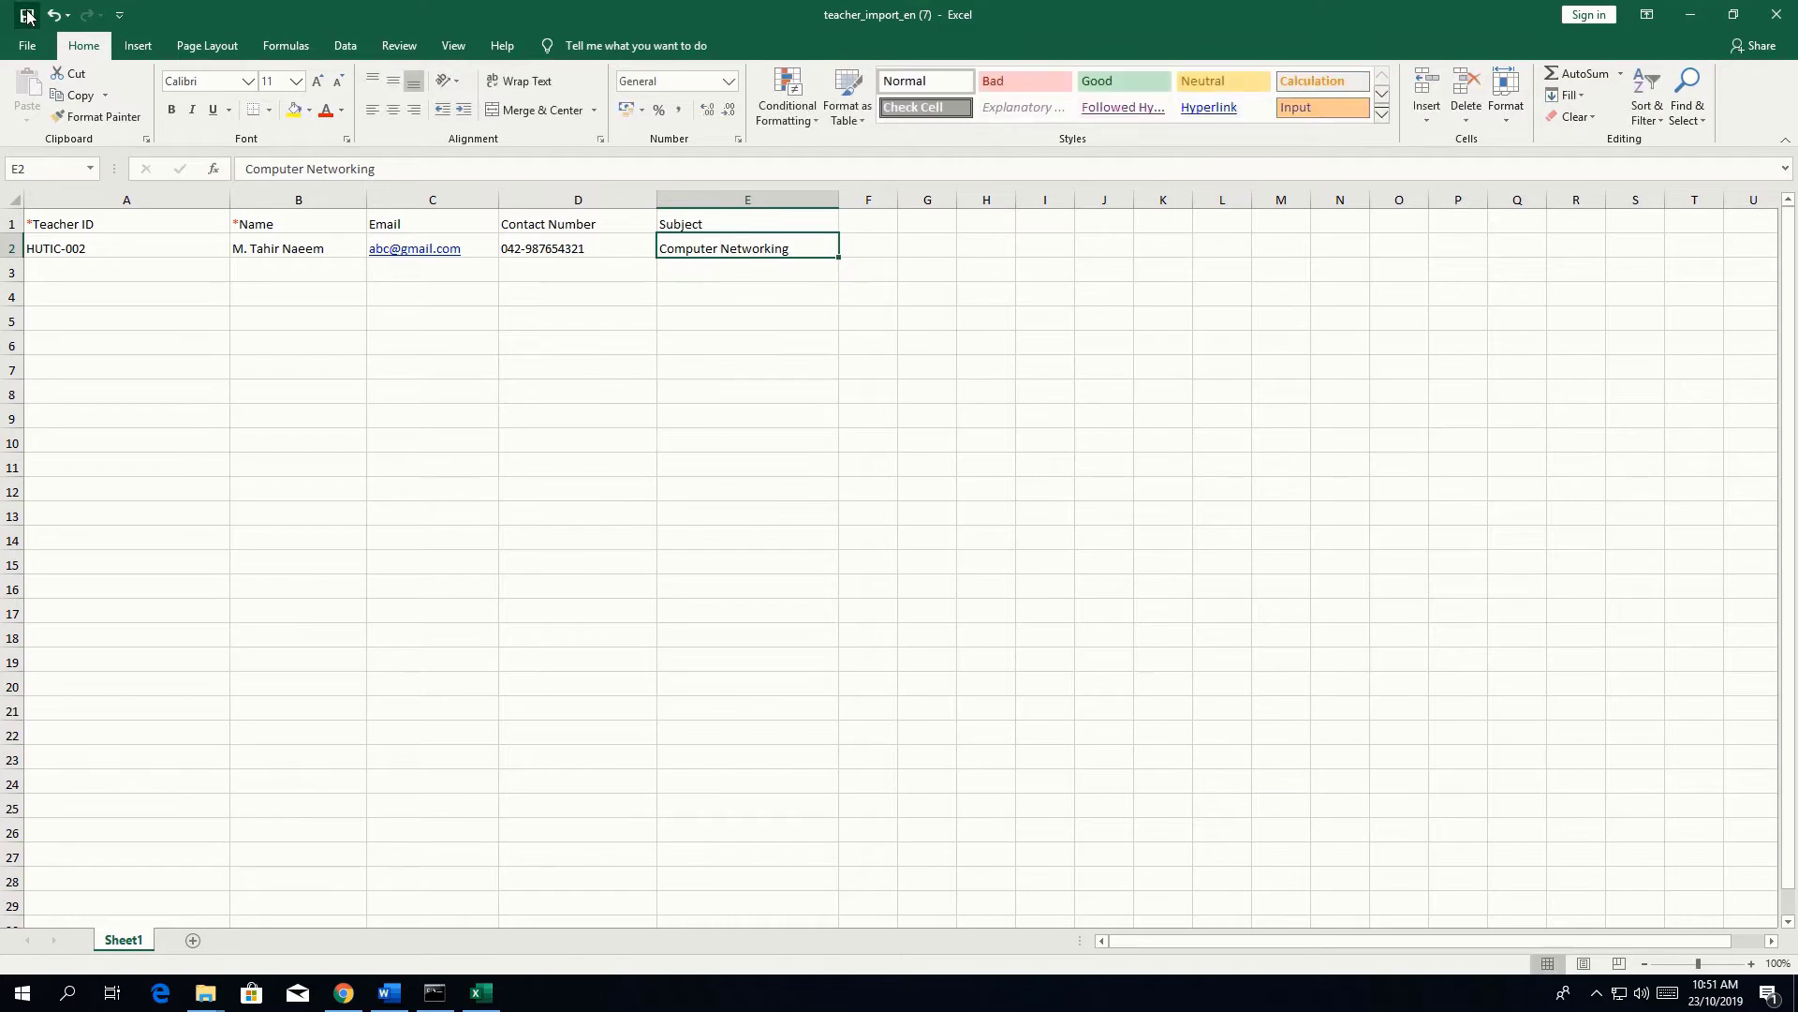
# Step: Close Excel and upload teacher_import_en (7).xlsx in the Import Teacher Data dialog
pyautogui.click(1777, 14)
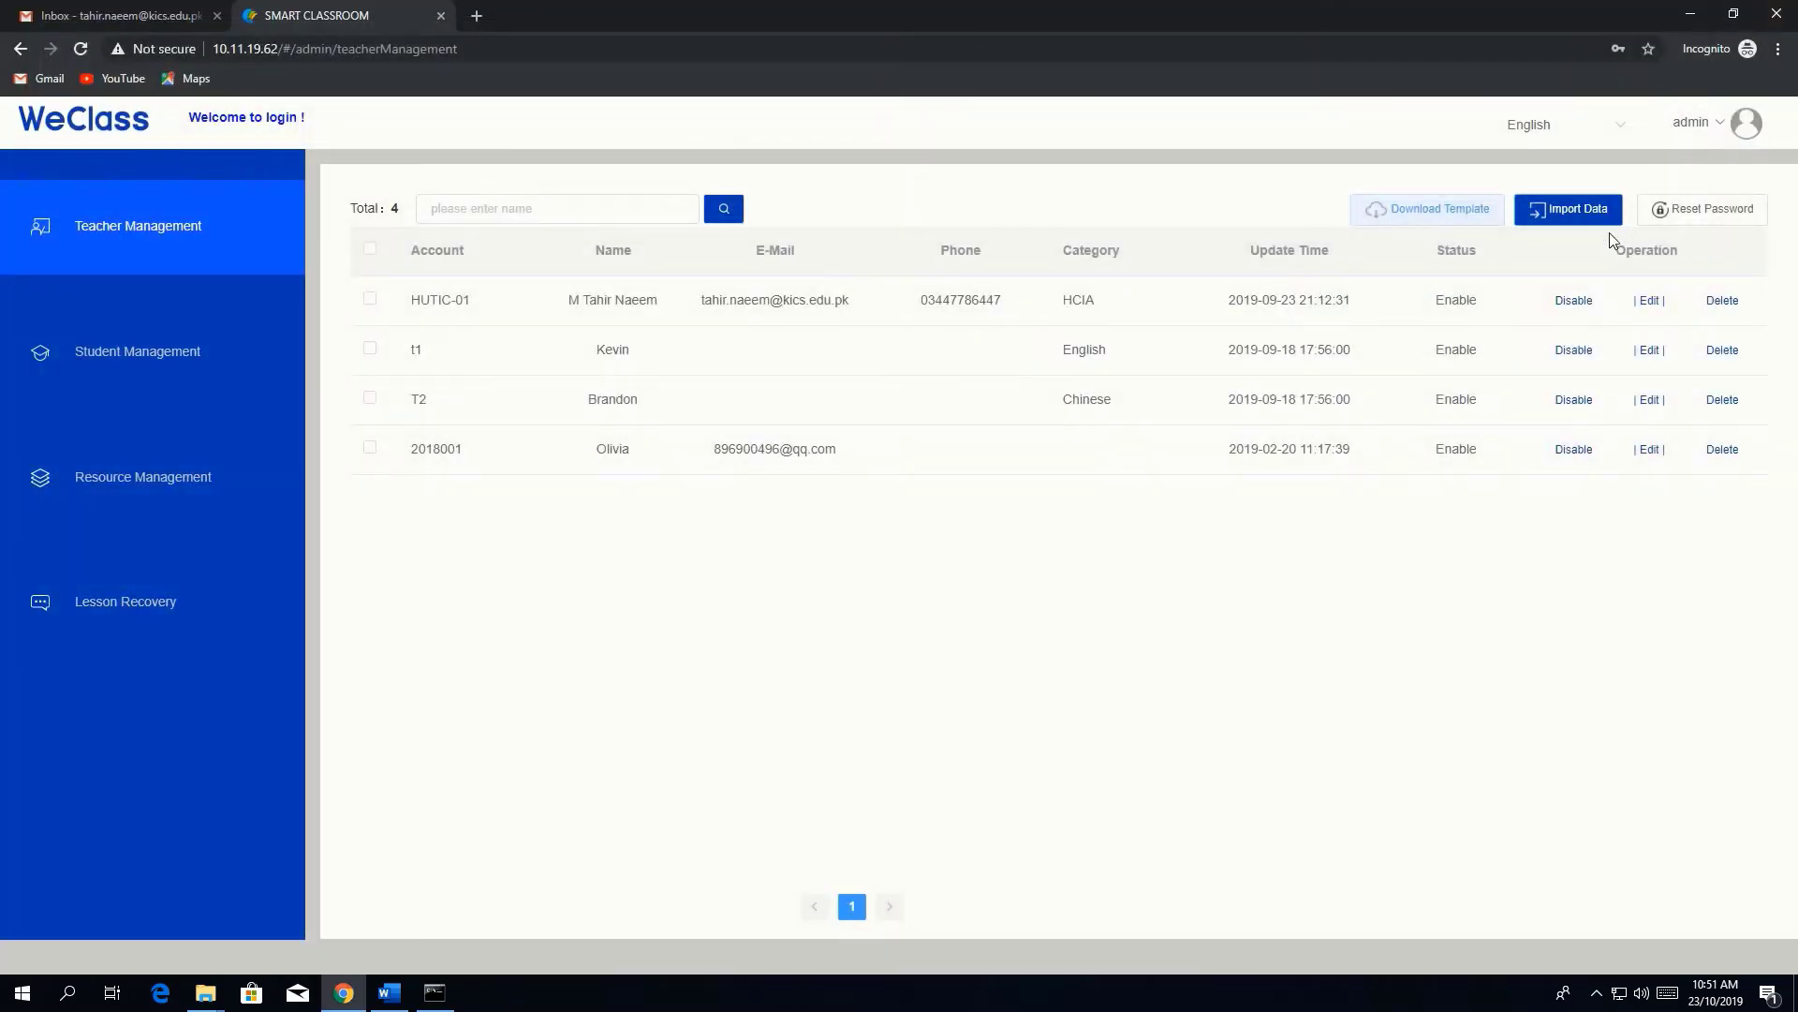
pyautogui.click(1580, 215)
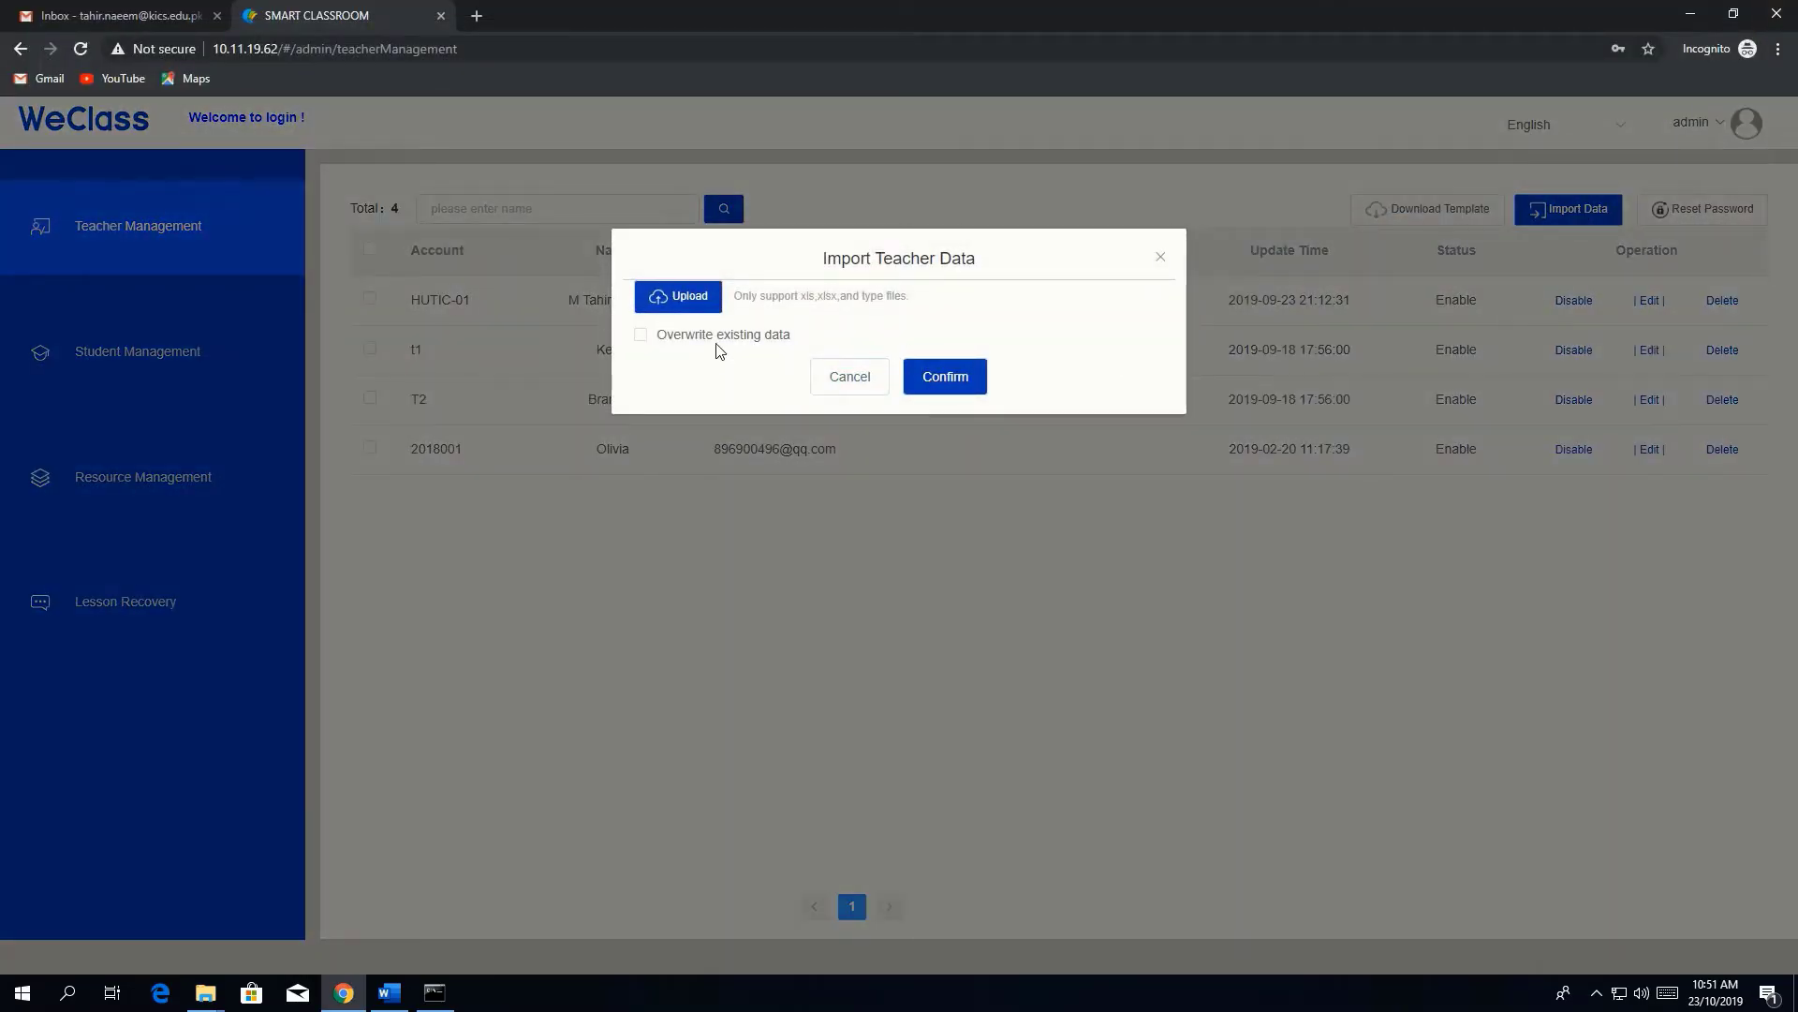
pyautogui.click(690, 296)
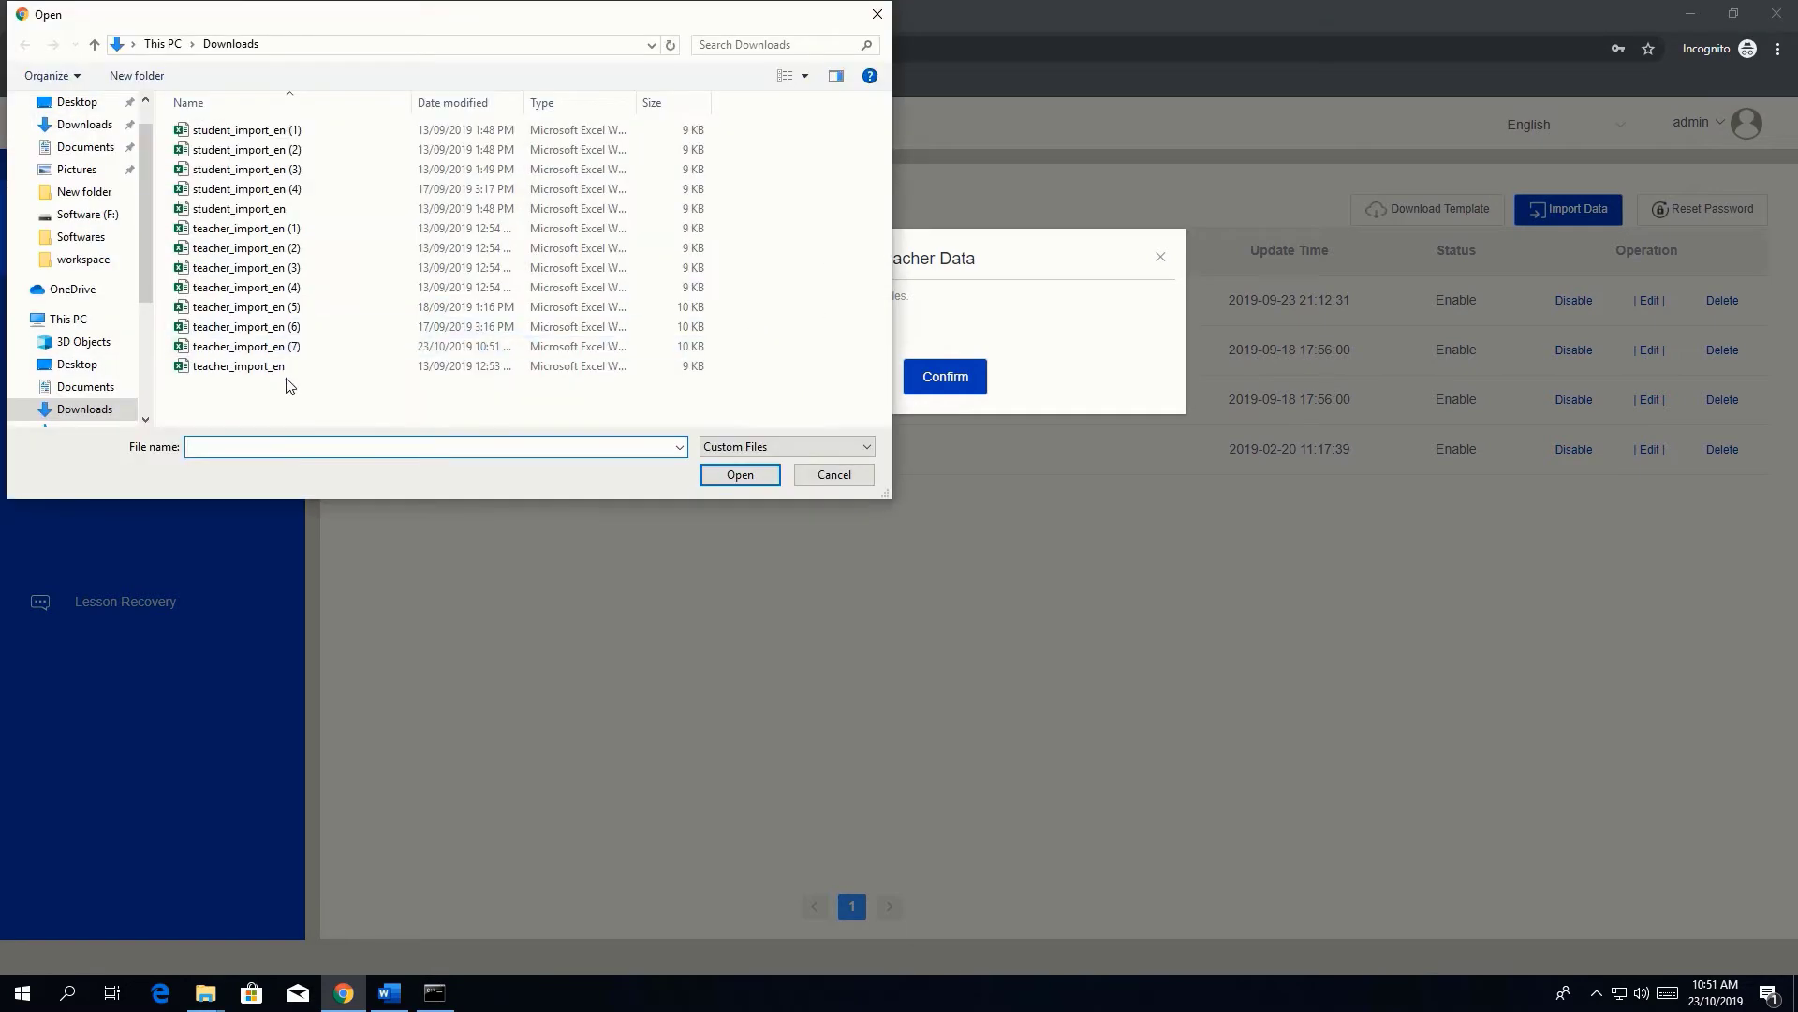
pyautogui.click(290, 354)
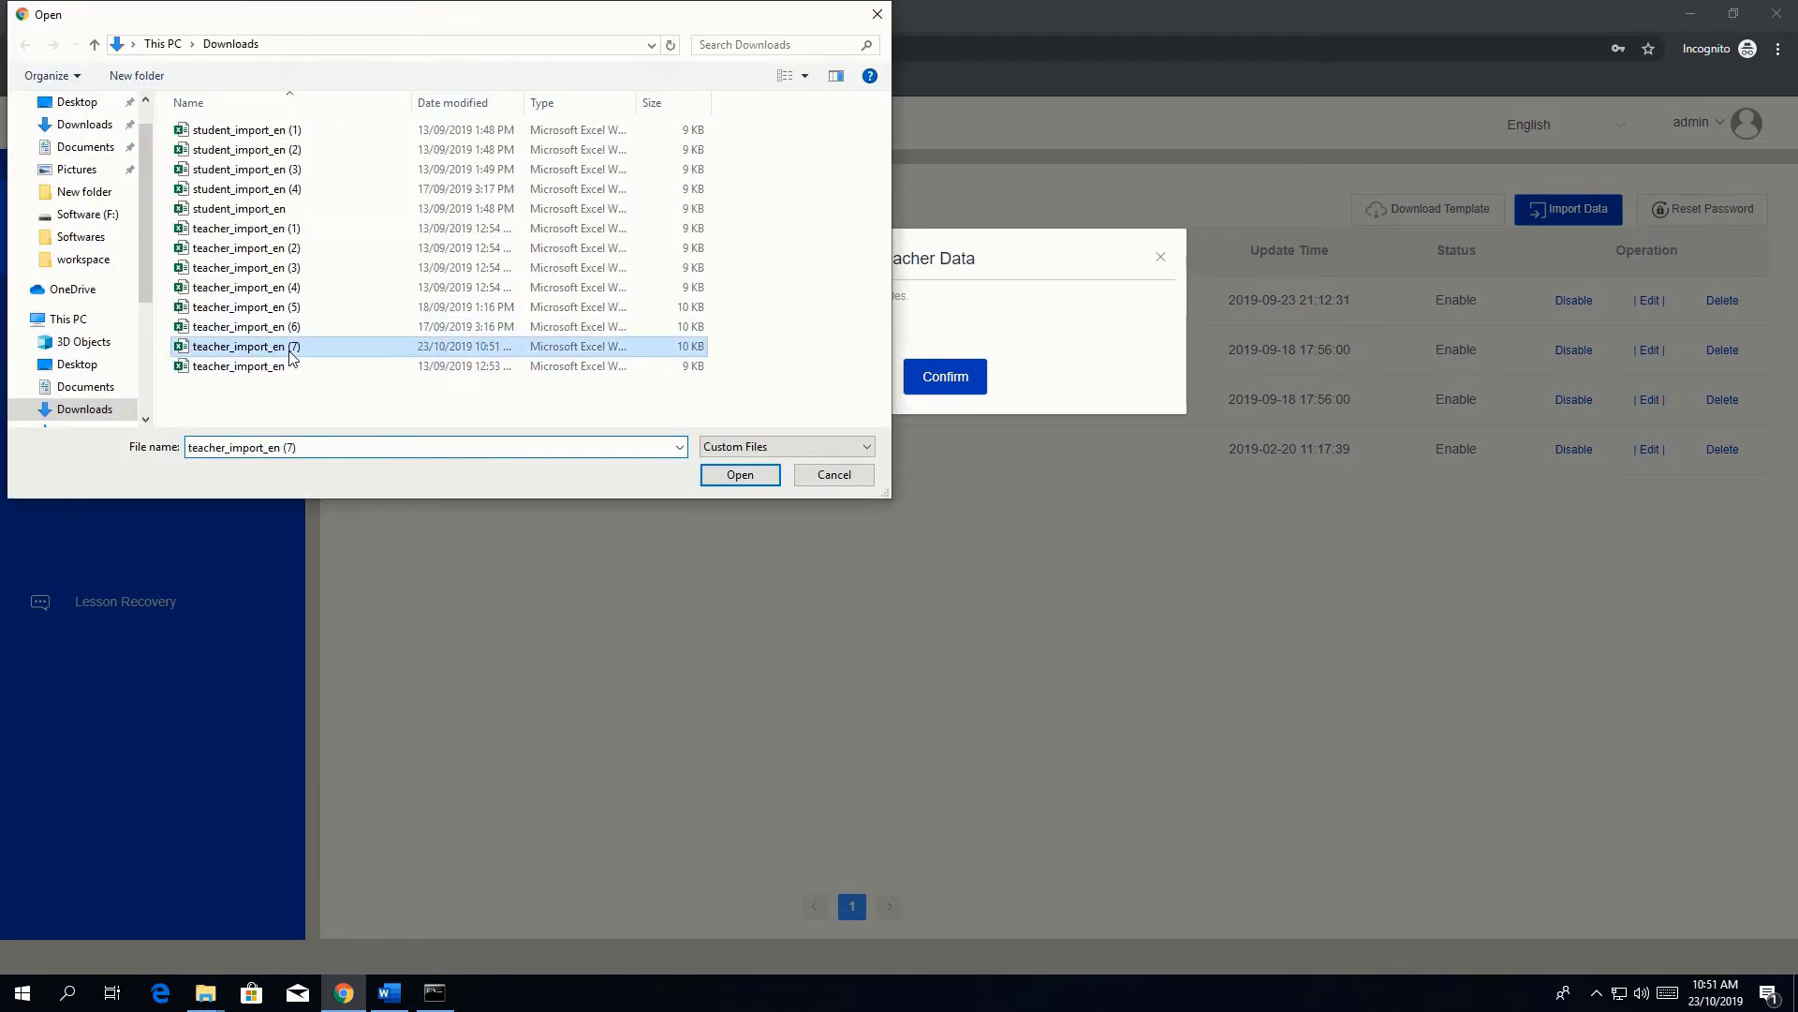
pyautogui.click(739, 475)
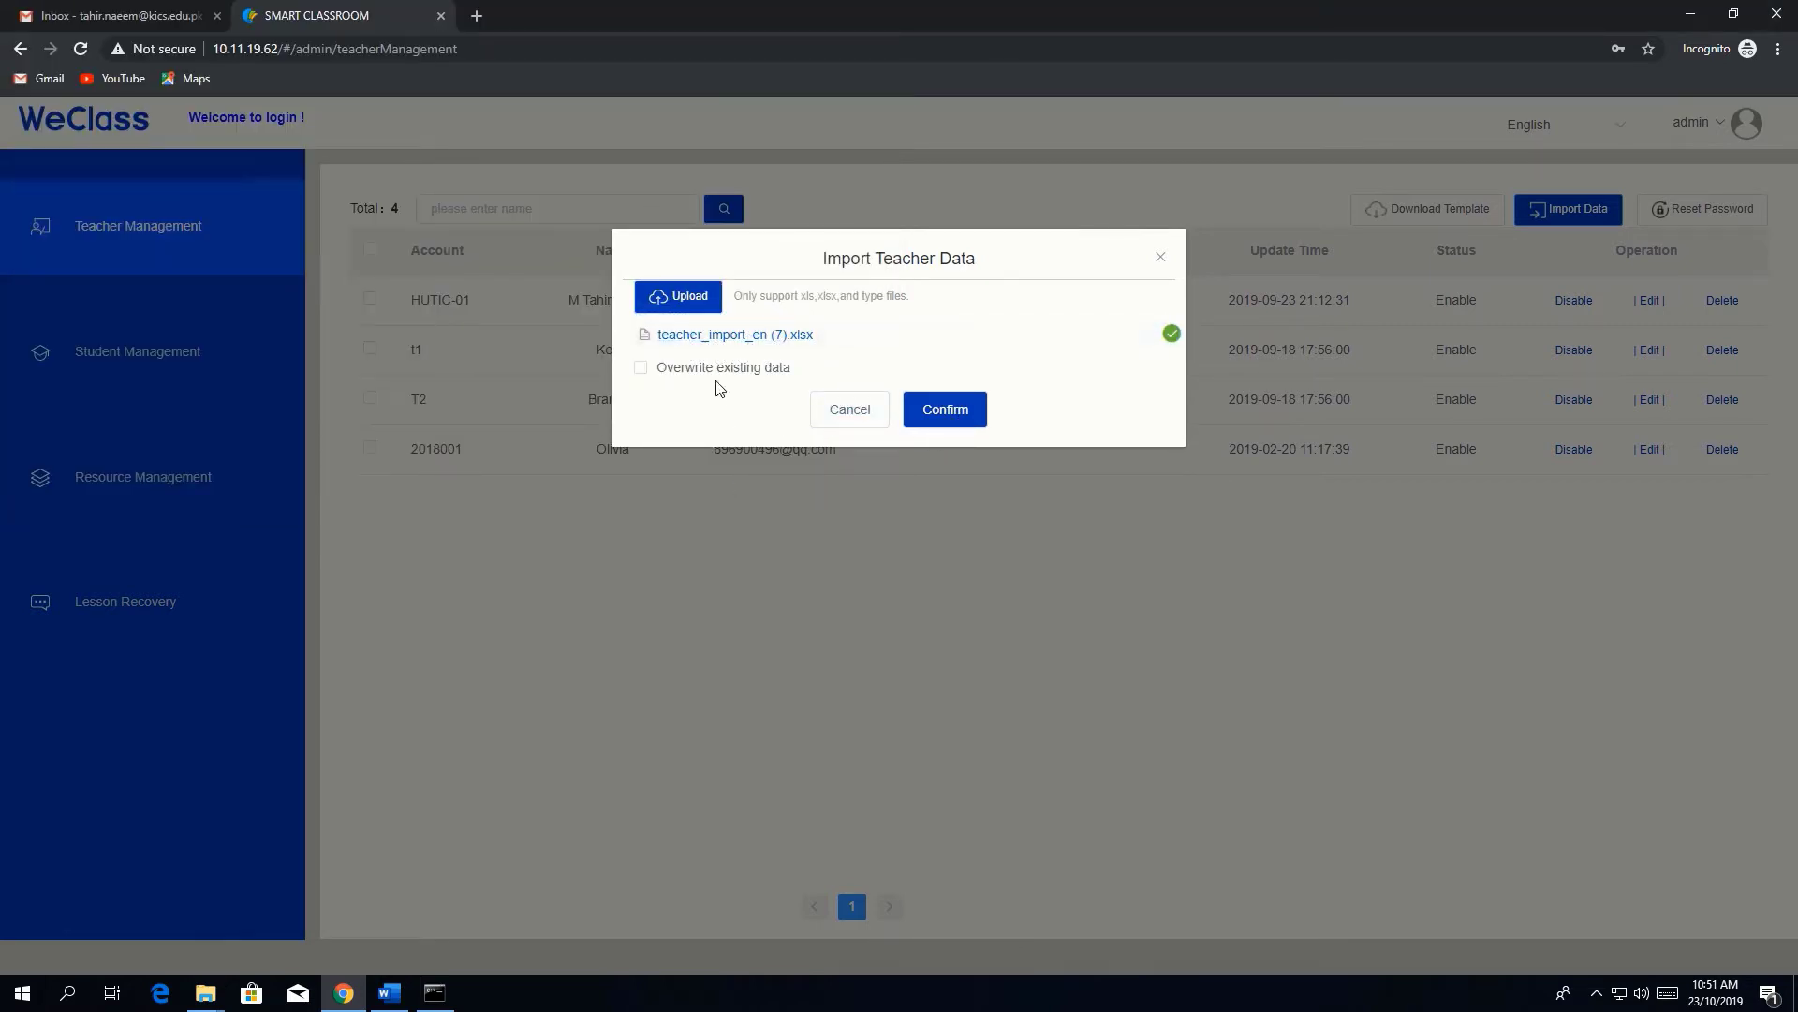
# Step: Confirm the teacher import and open HUTIC-002's Edit dialog
pyautogui.click(952, 408)
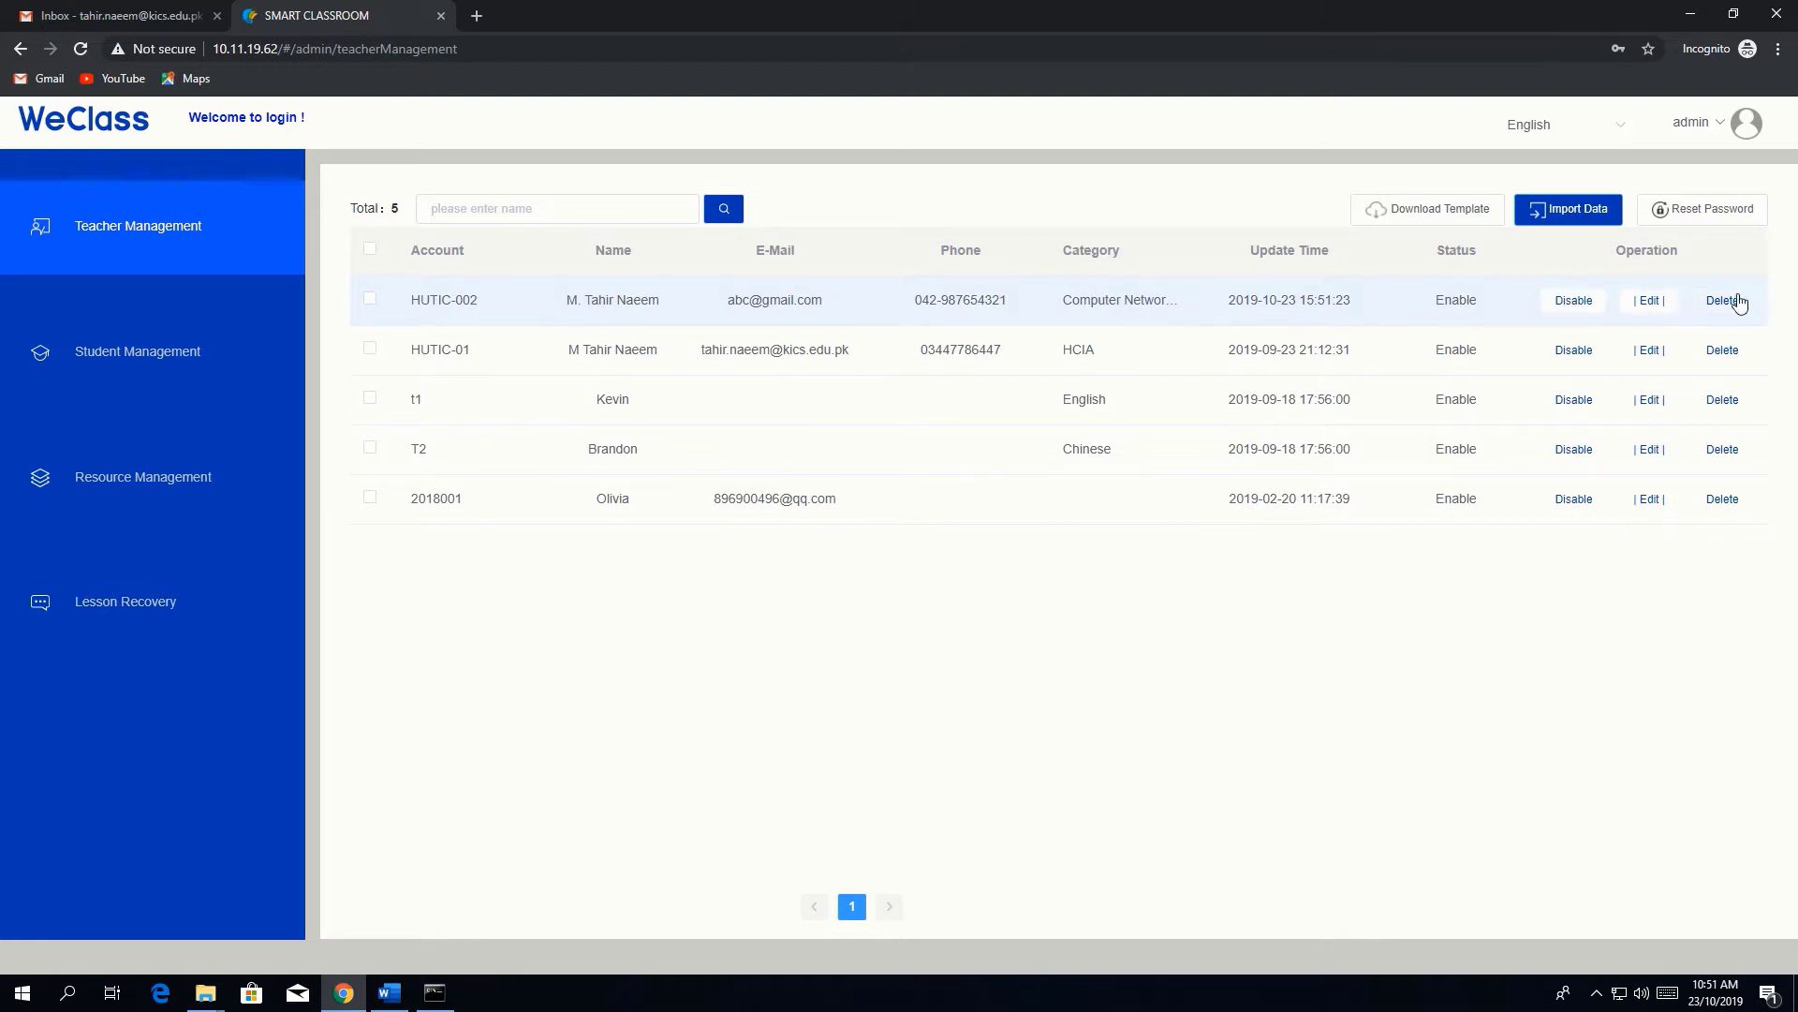
pyautogui.click(1649, 301)
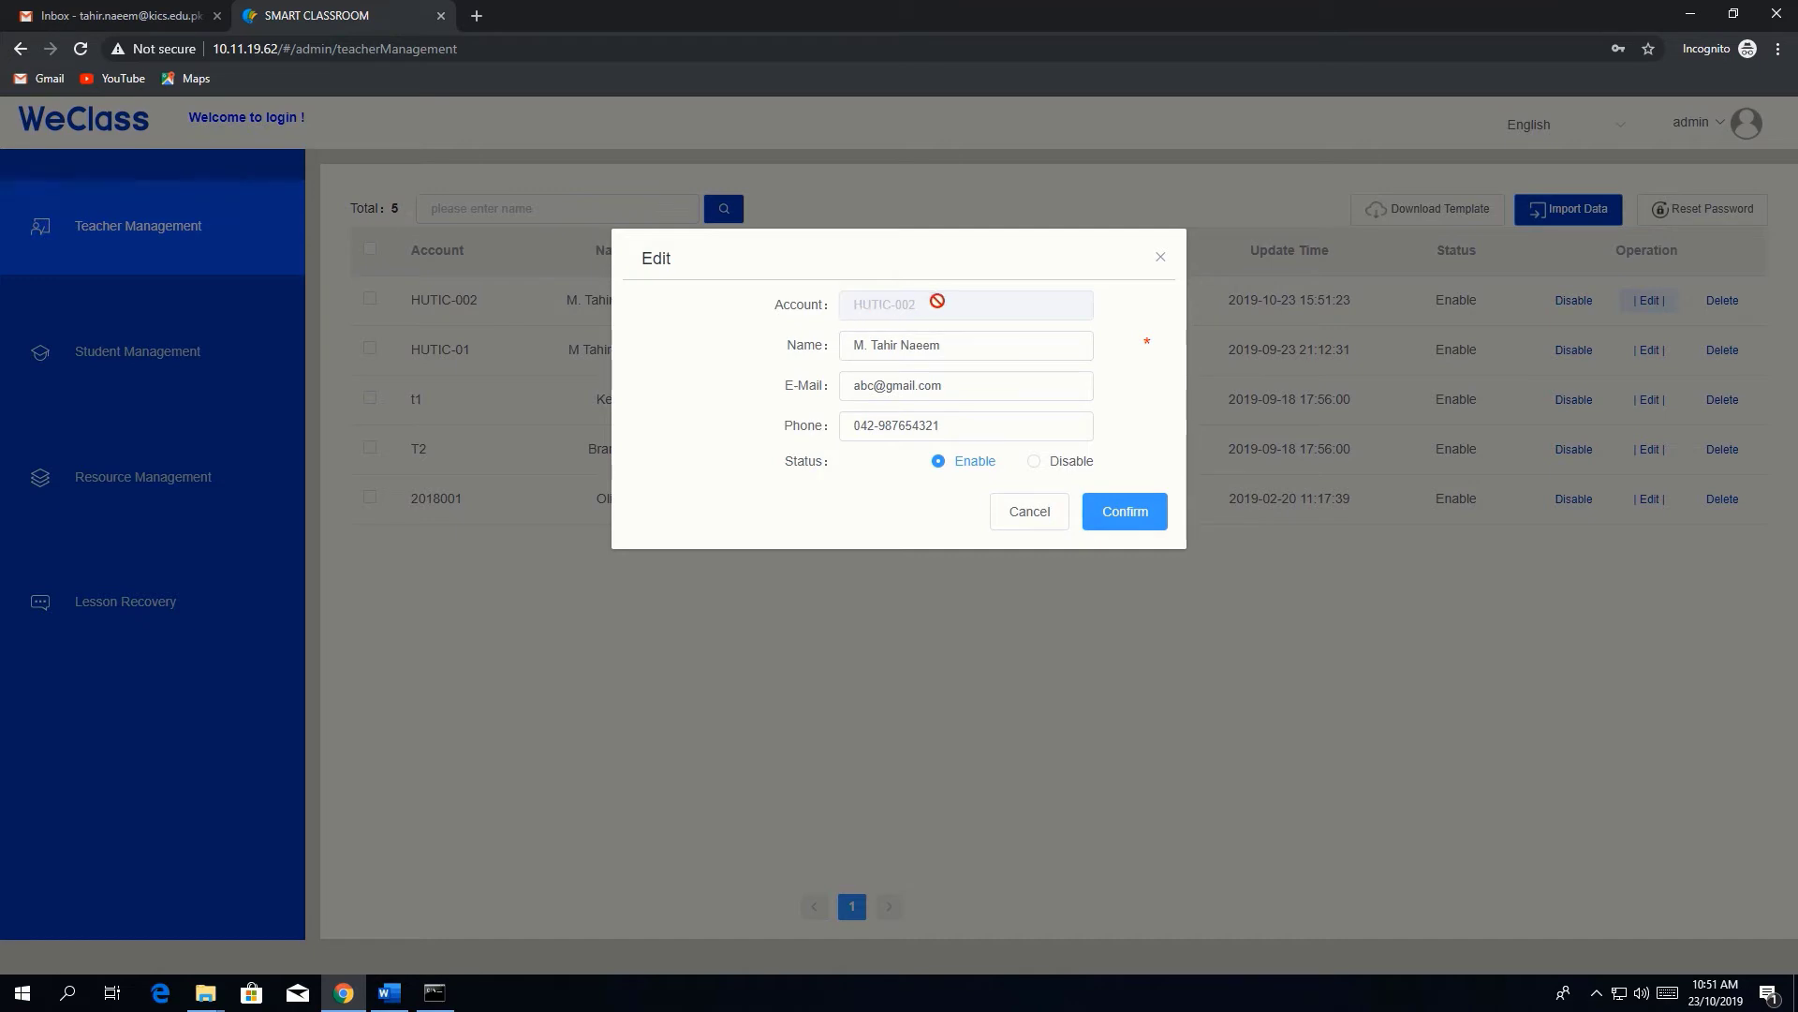
# Step: Cancel the edit form and reset teacher HUTIC-002's password
pyautogui.click(1041, 515)
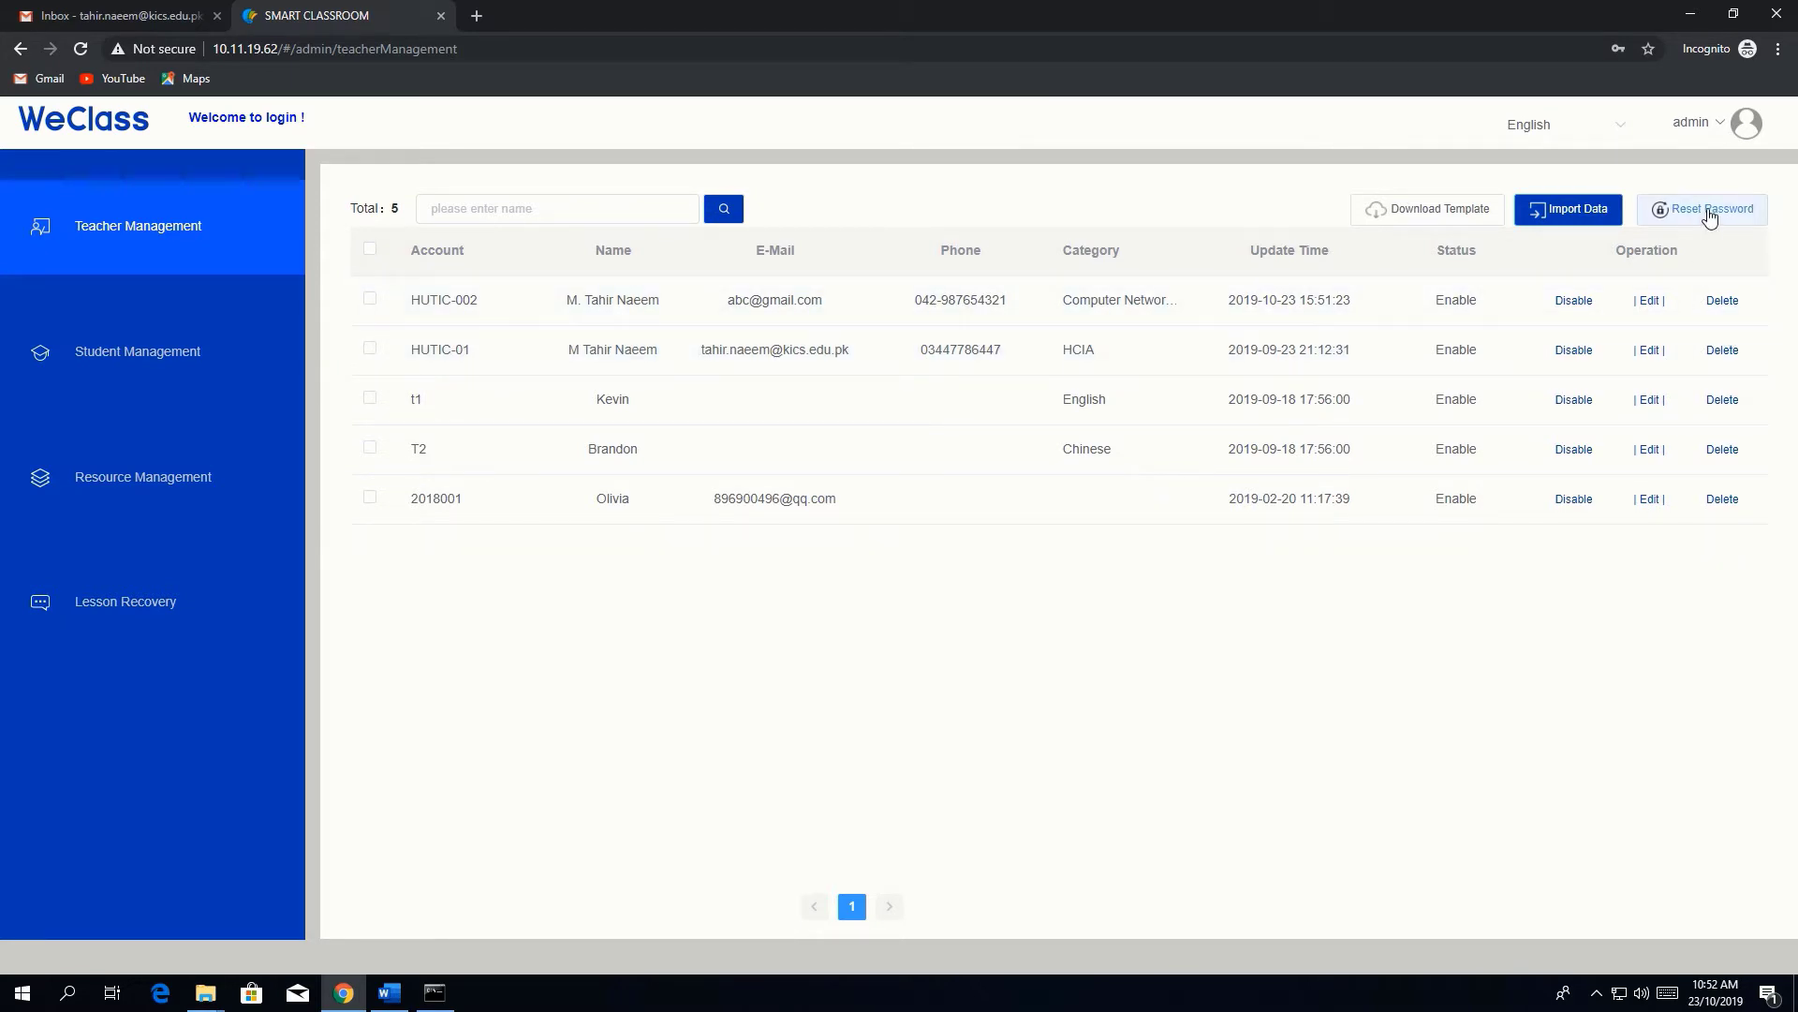
pyautogui.click(370, 298)
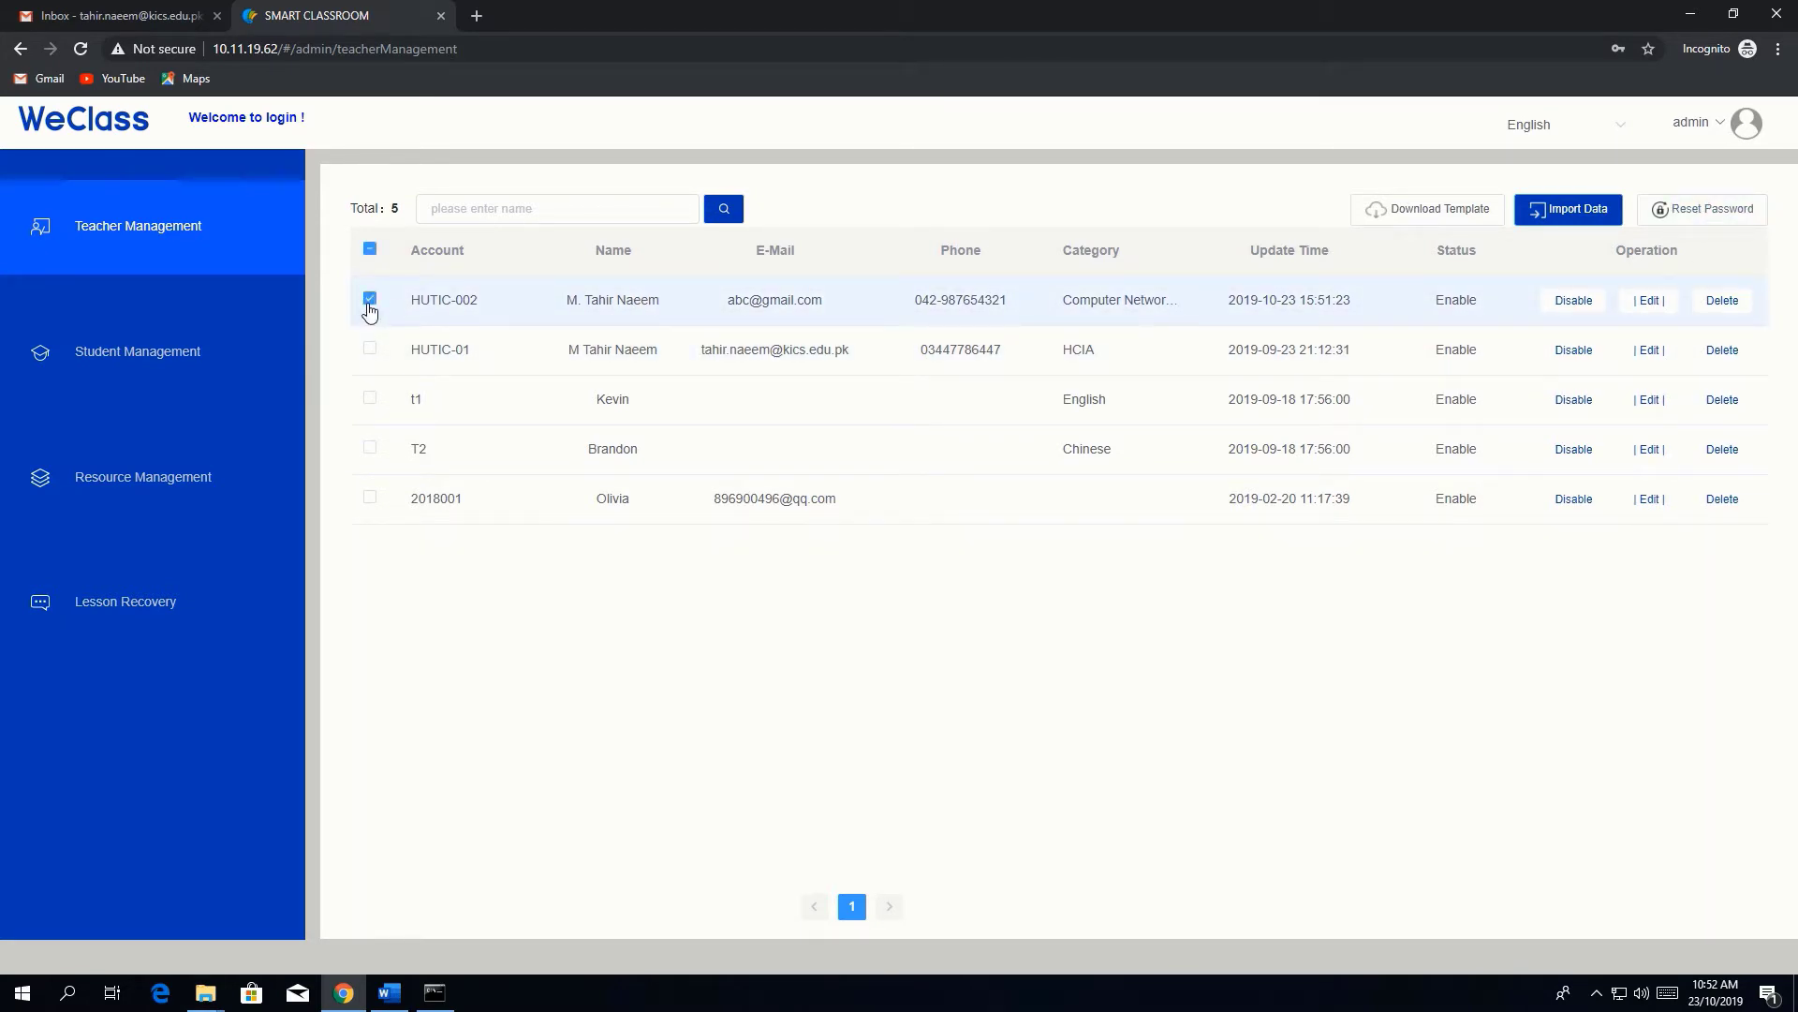
pyautogui.click(1739, 225)
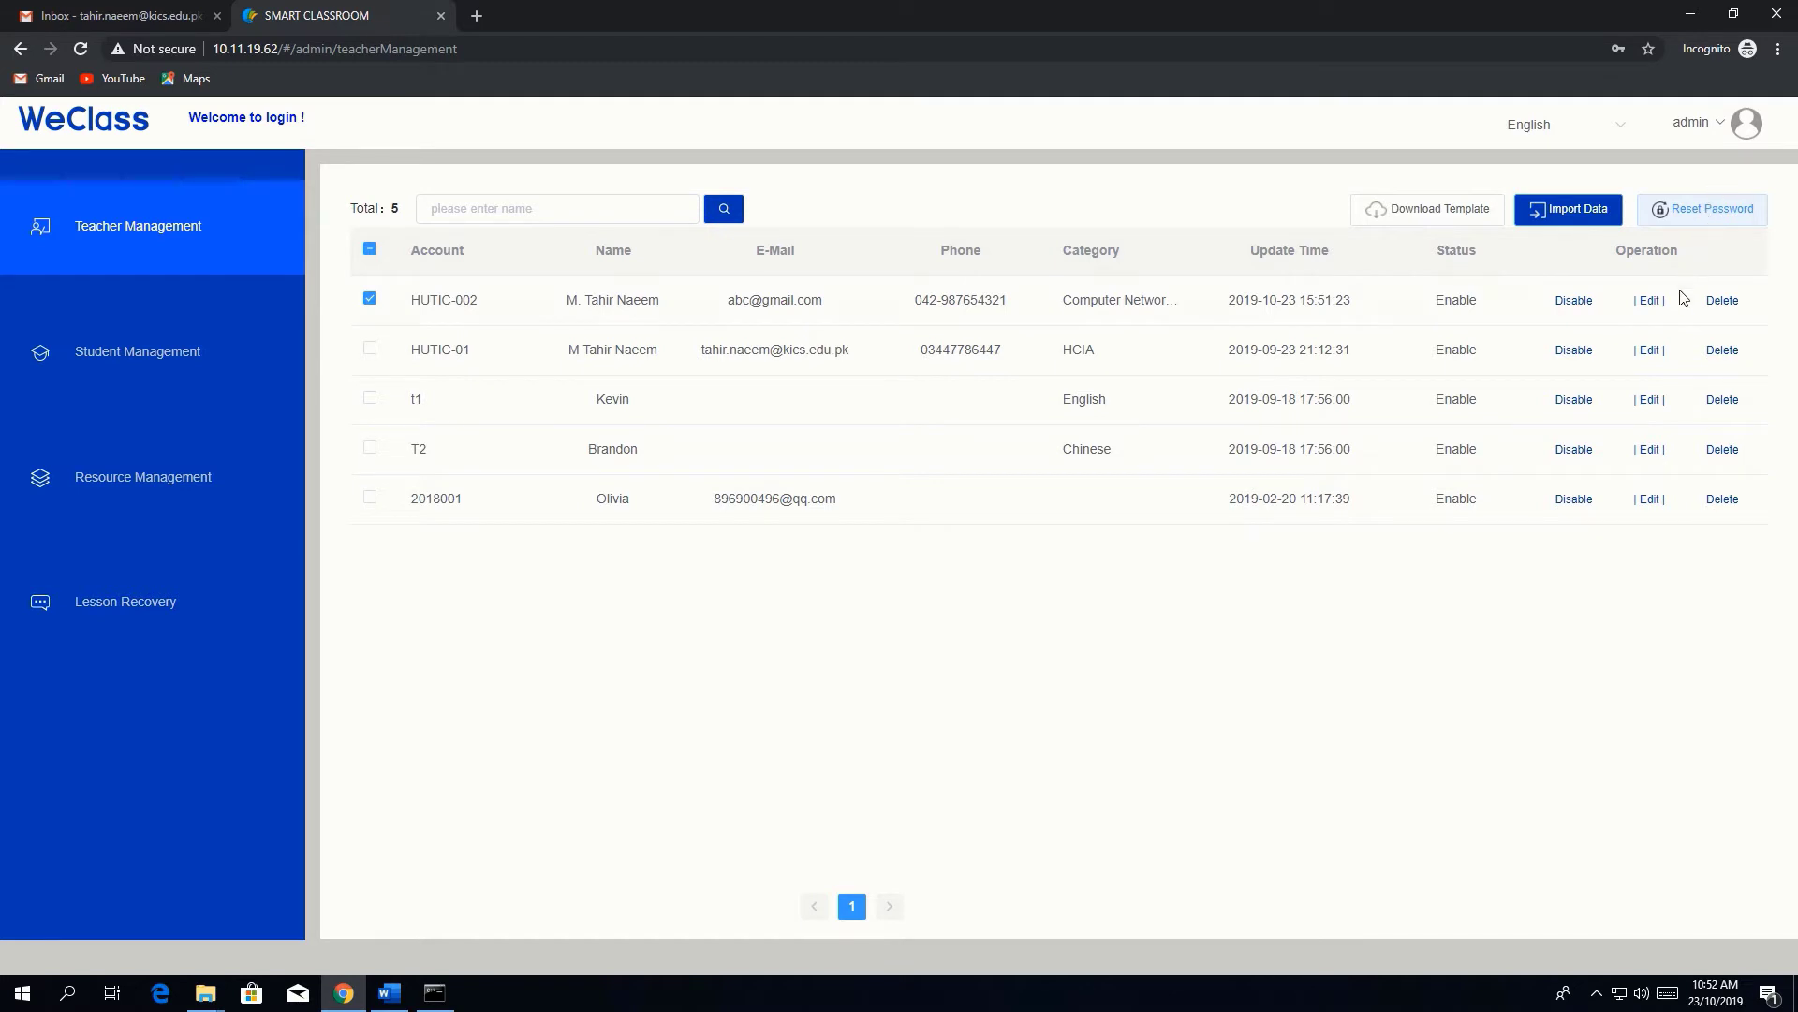
# Step: Toggle the teacher checkboxes, review HUTIC-002's edit form, and go to Student Management
pyautogui.click(370, 249)
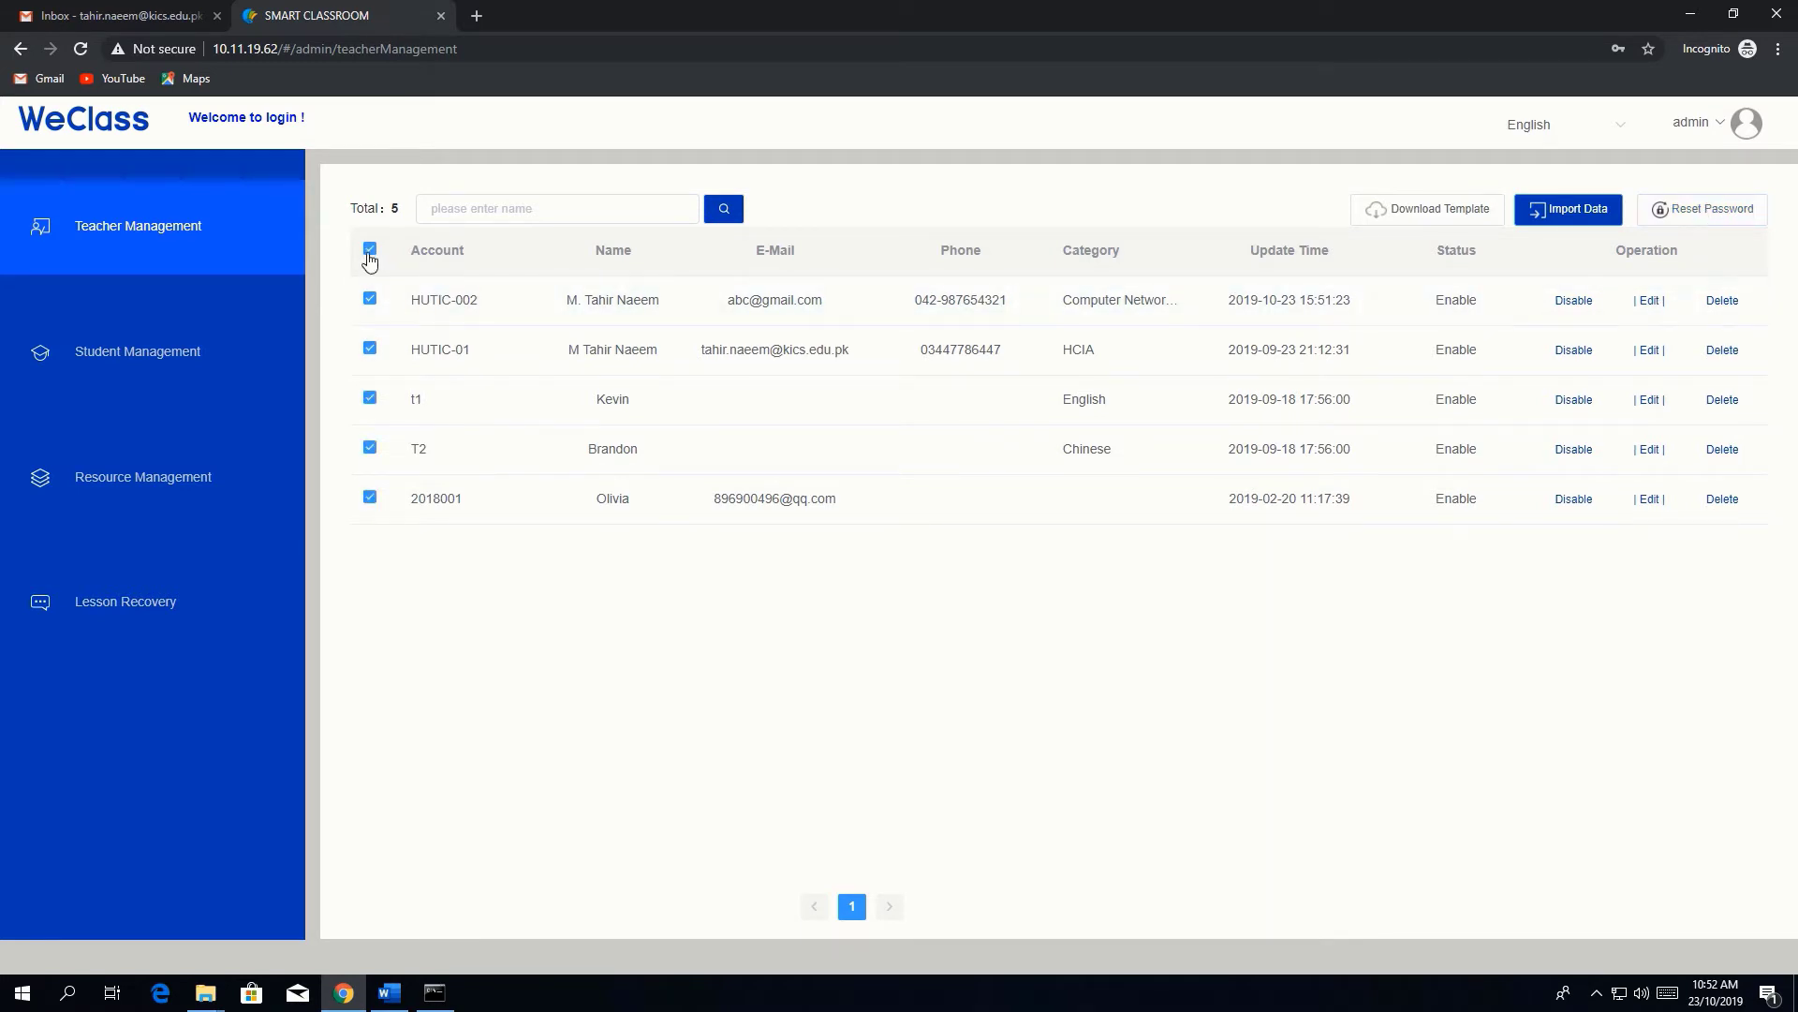
pyautogui.click(370, 297)
pyautogui.click(370, 249)
pyautogui.click(370, 250)
pyautogui.click(1650, 301)
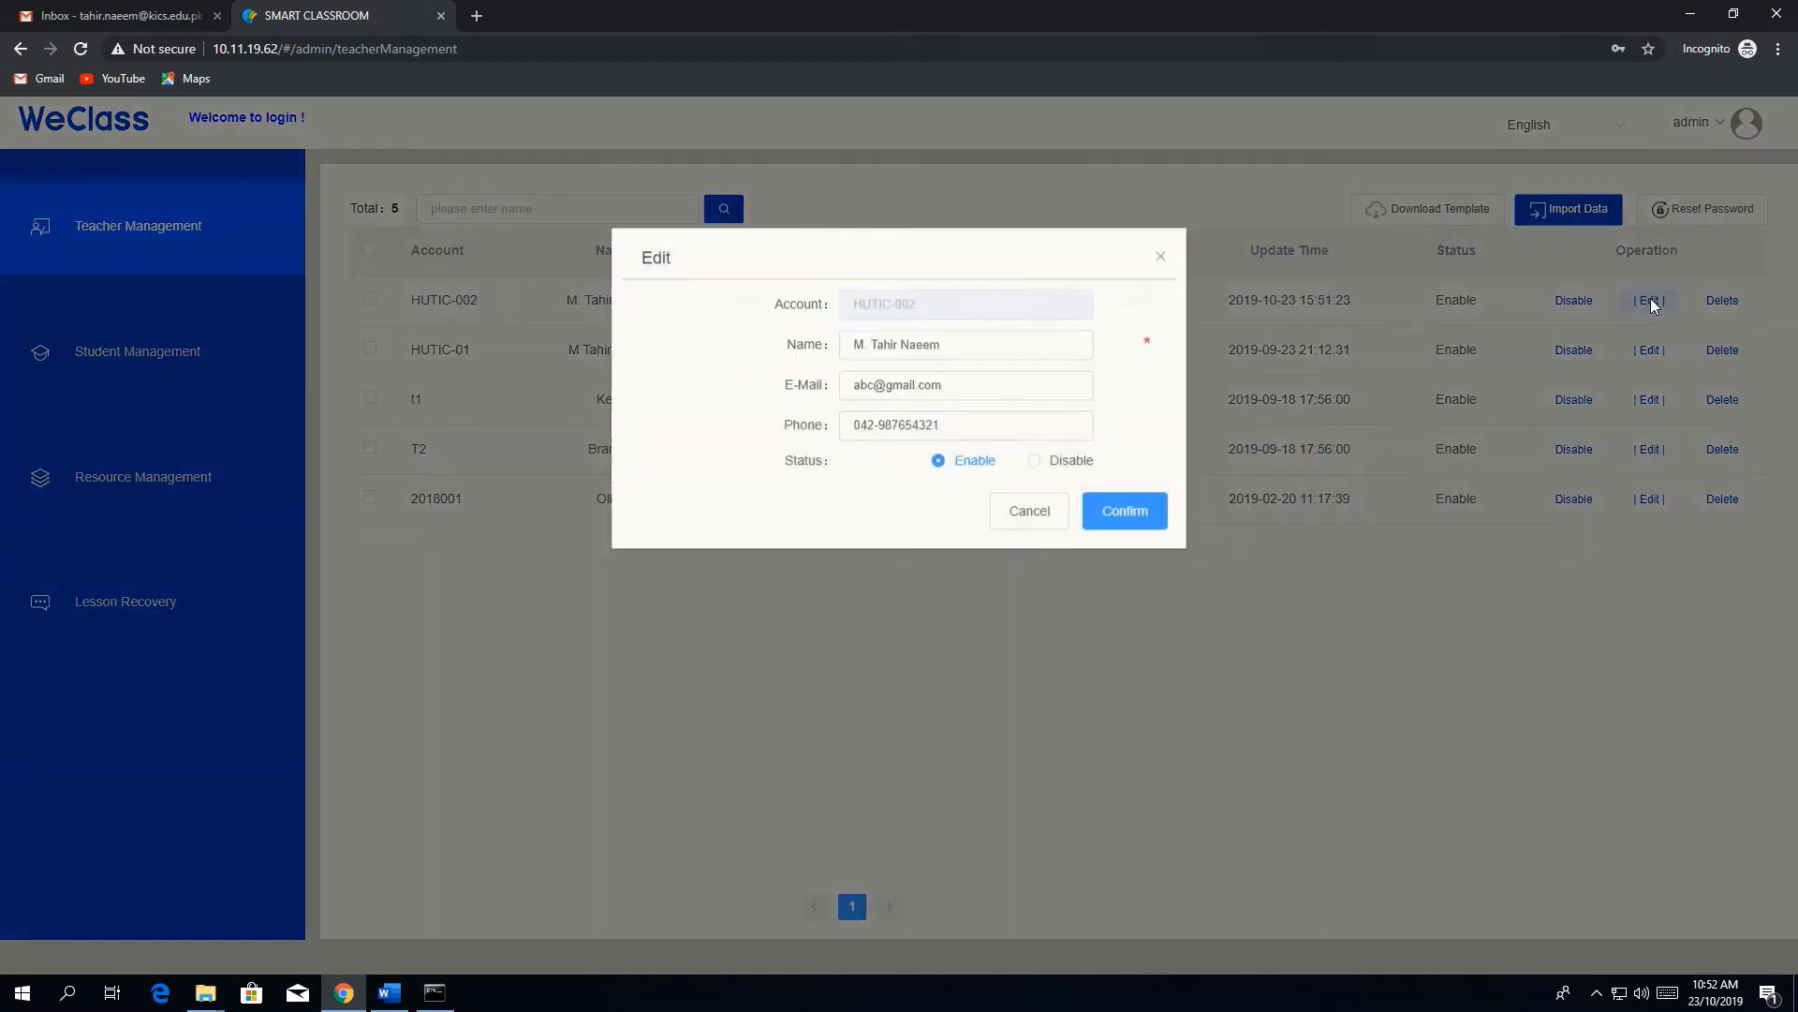
pyautogui.click(1160, 258)
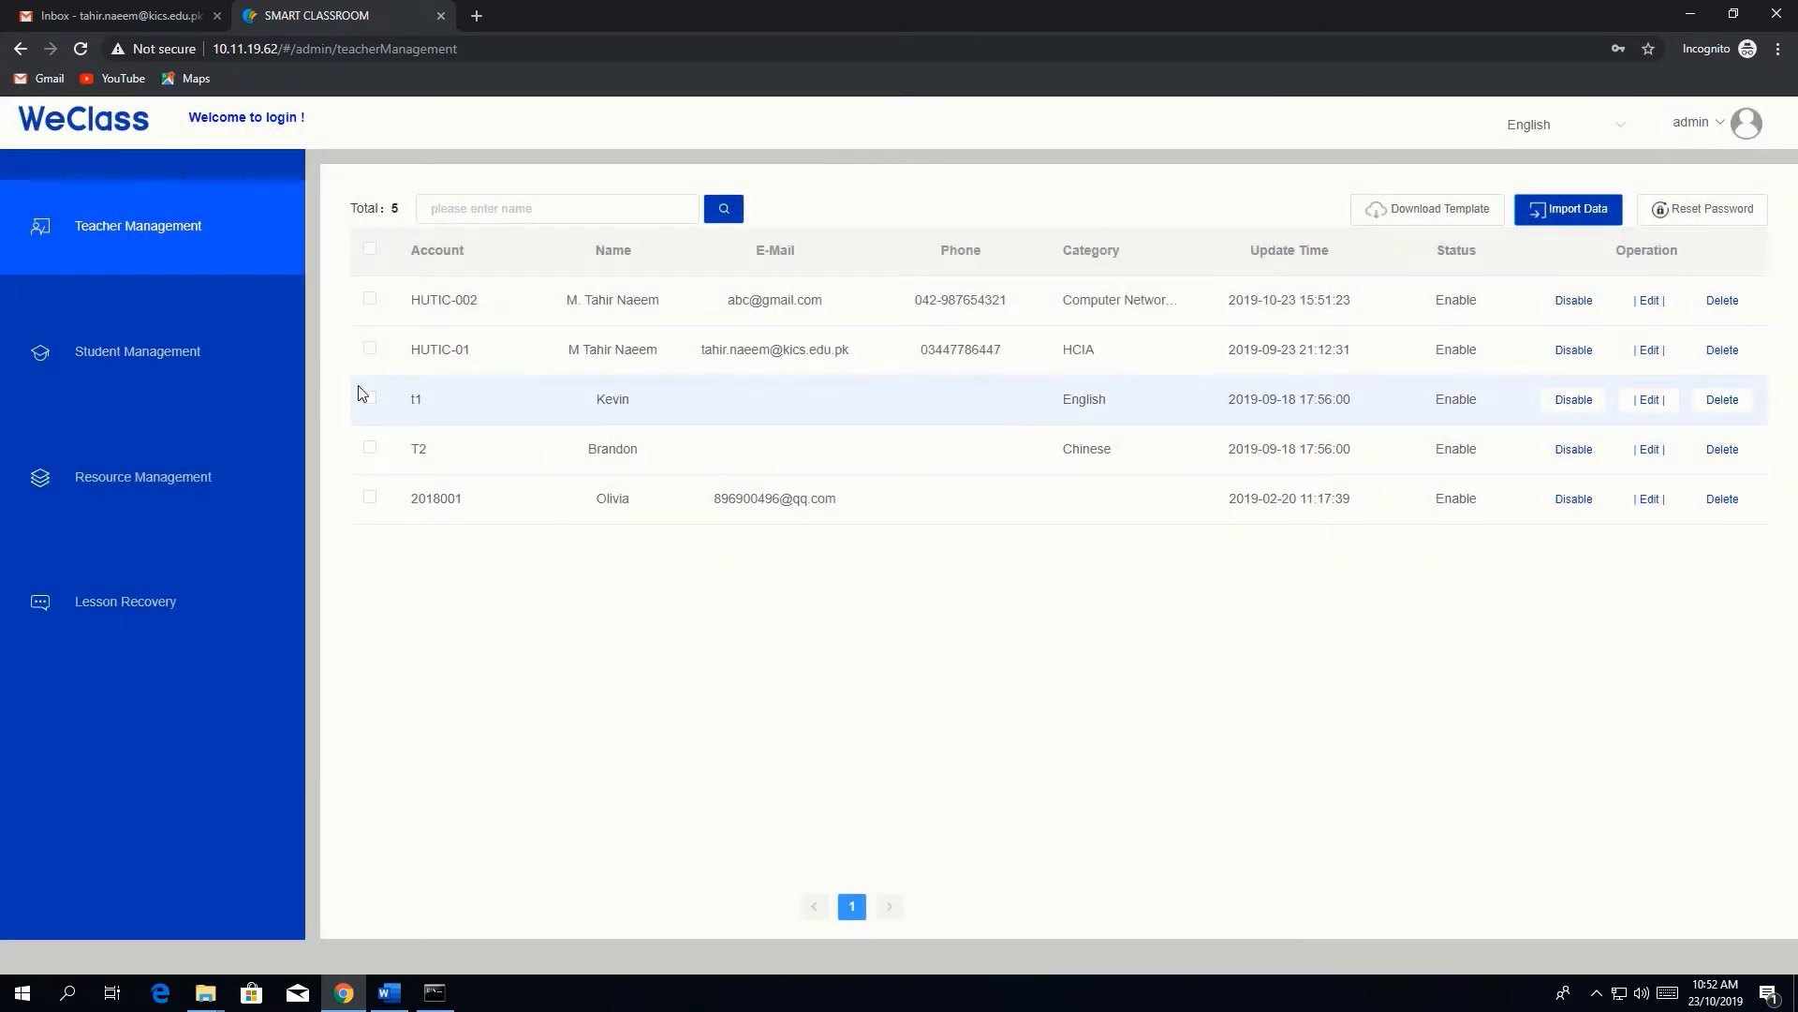
pyautogui.click(151, 362)
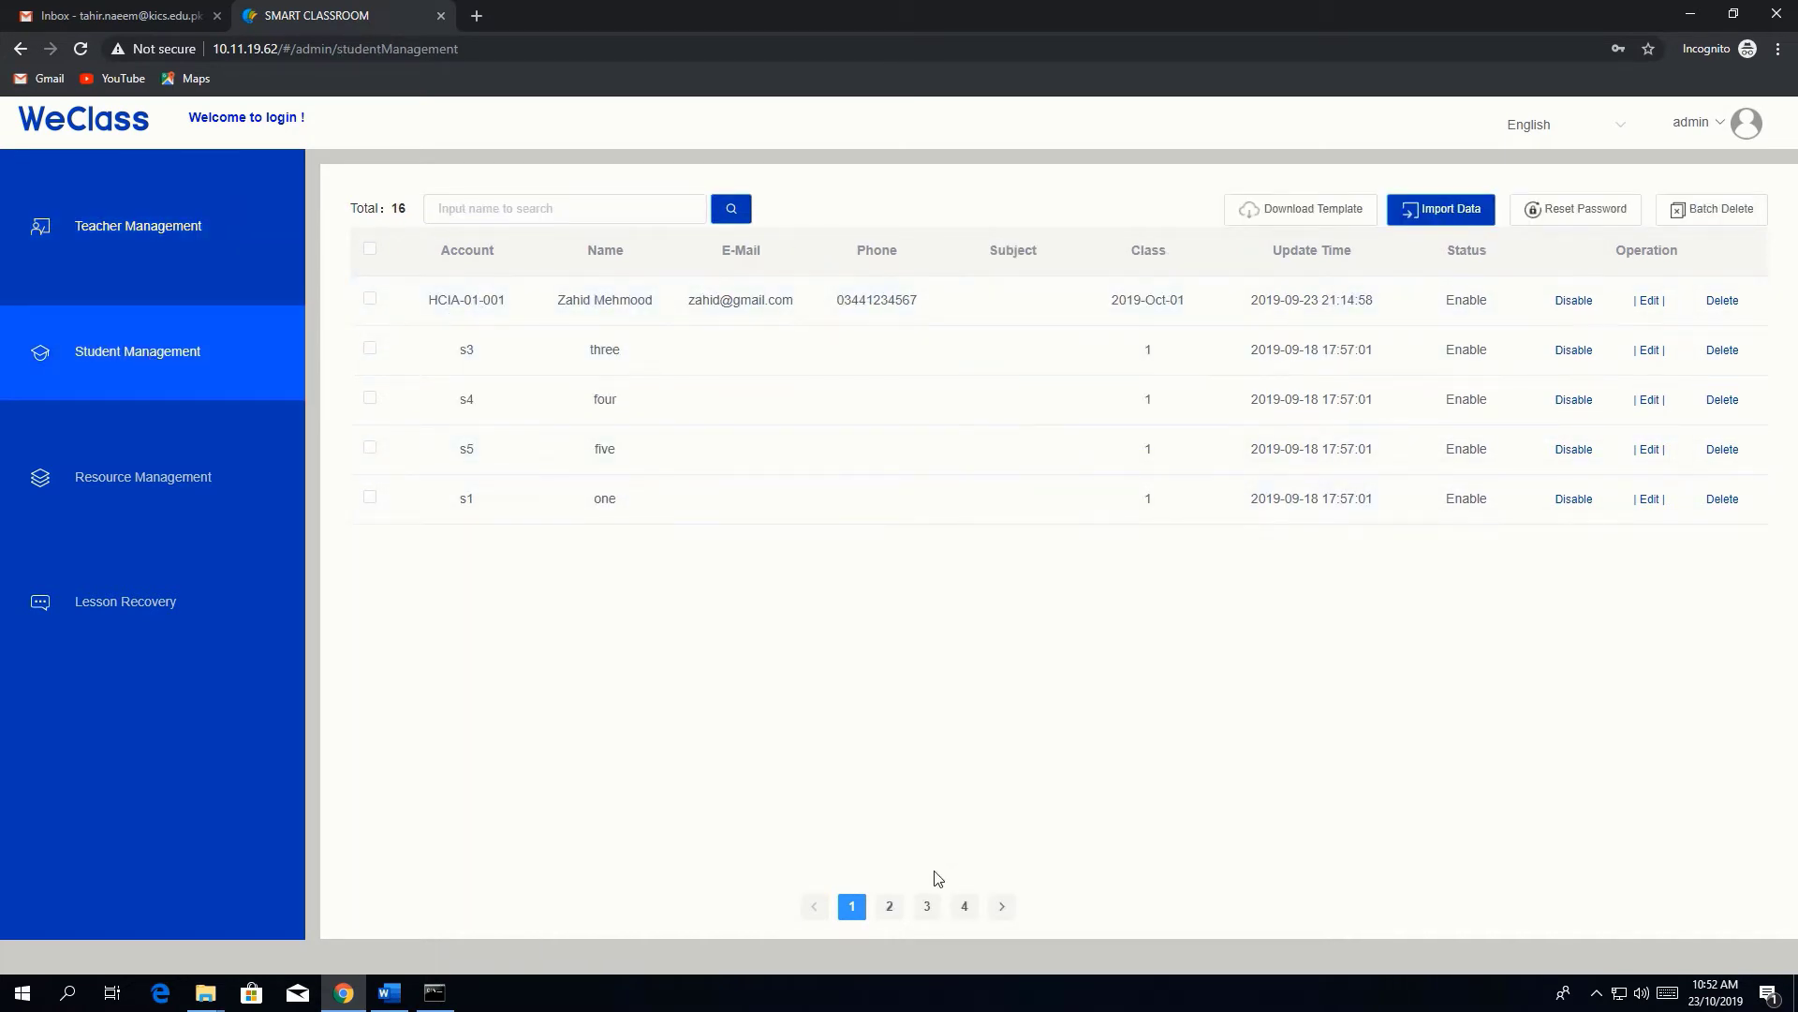
# Step: Page through the student list, then download student_import_en (5).xlsx and open it in Excel
pyautogui.click(1000, 913)
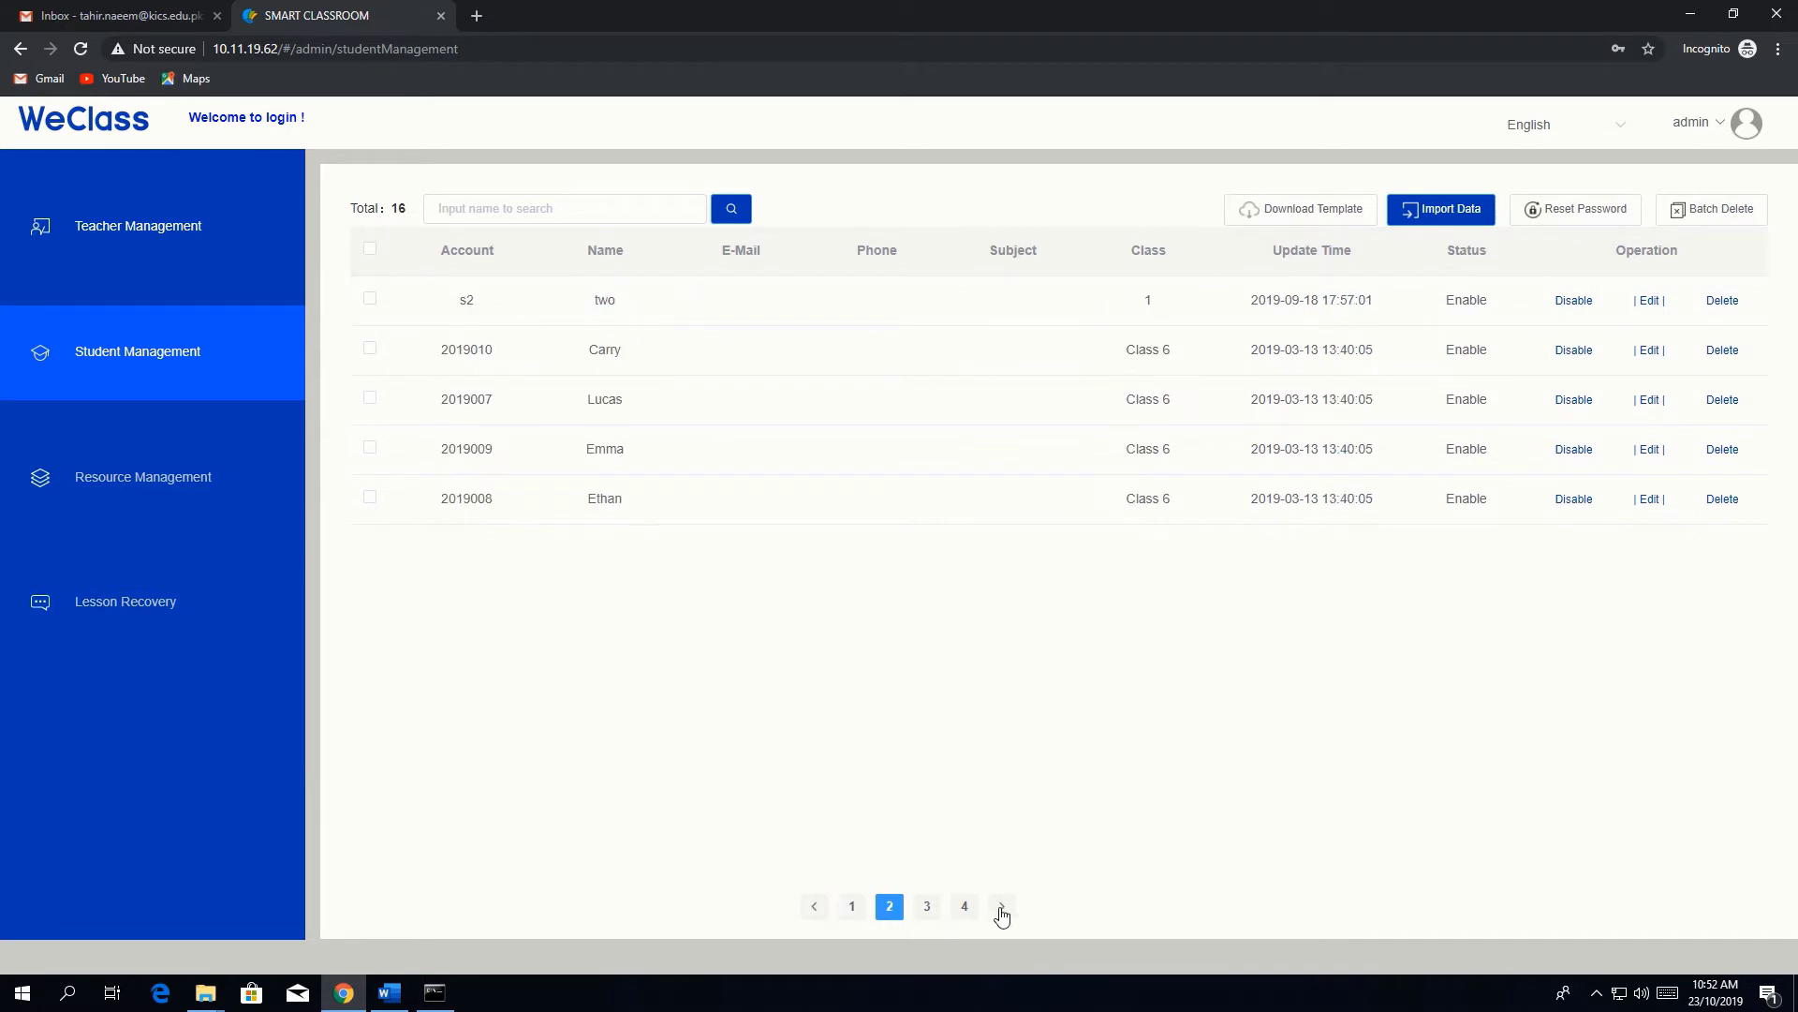
pyautogui.click(1001, 914)
pyautogui.click(1001, 914)
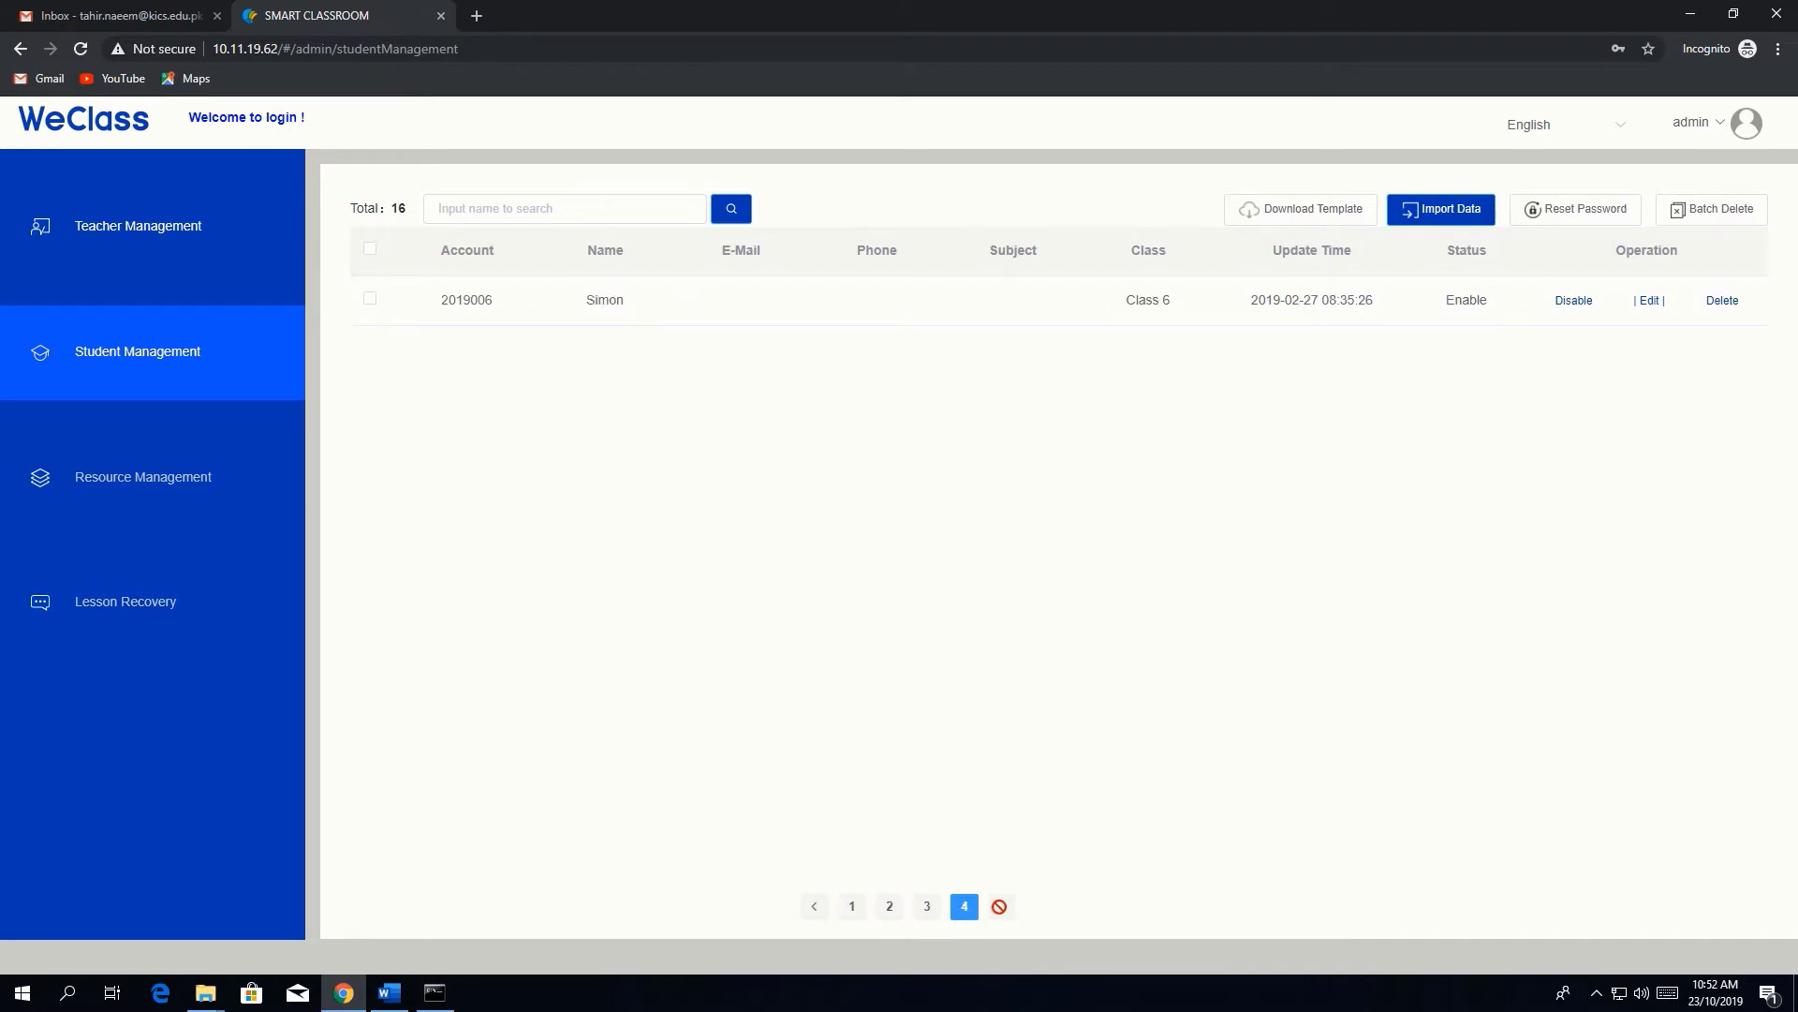
pyautogui.click(813, 908)
pyautogui.click(814, 908)
pyautogui.click(814, 908)
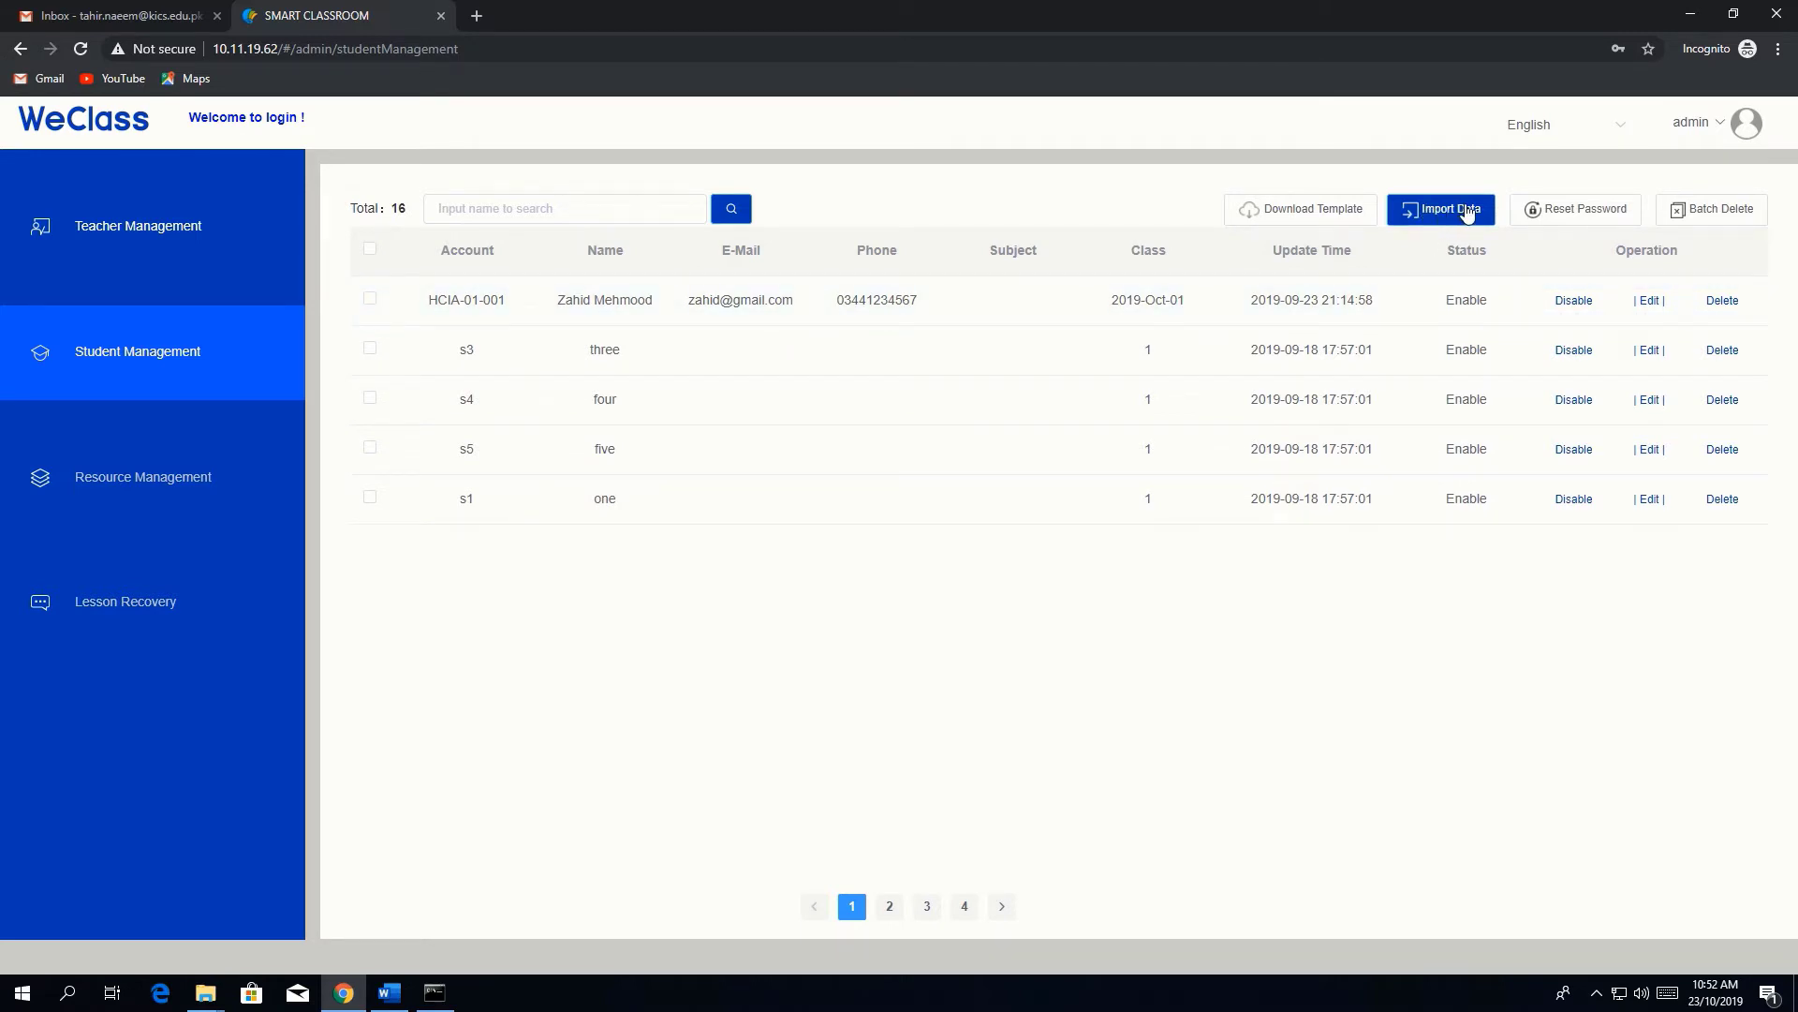
pyautogui.click(1309, 211)
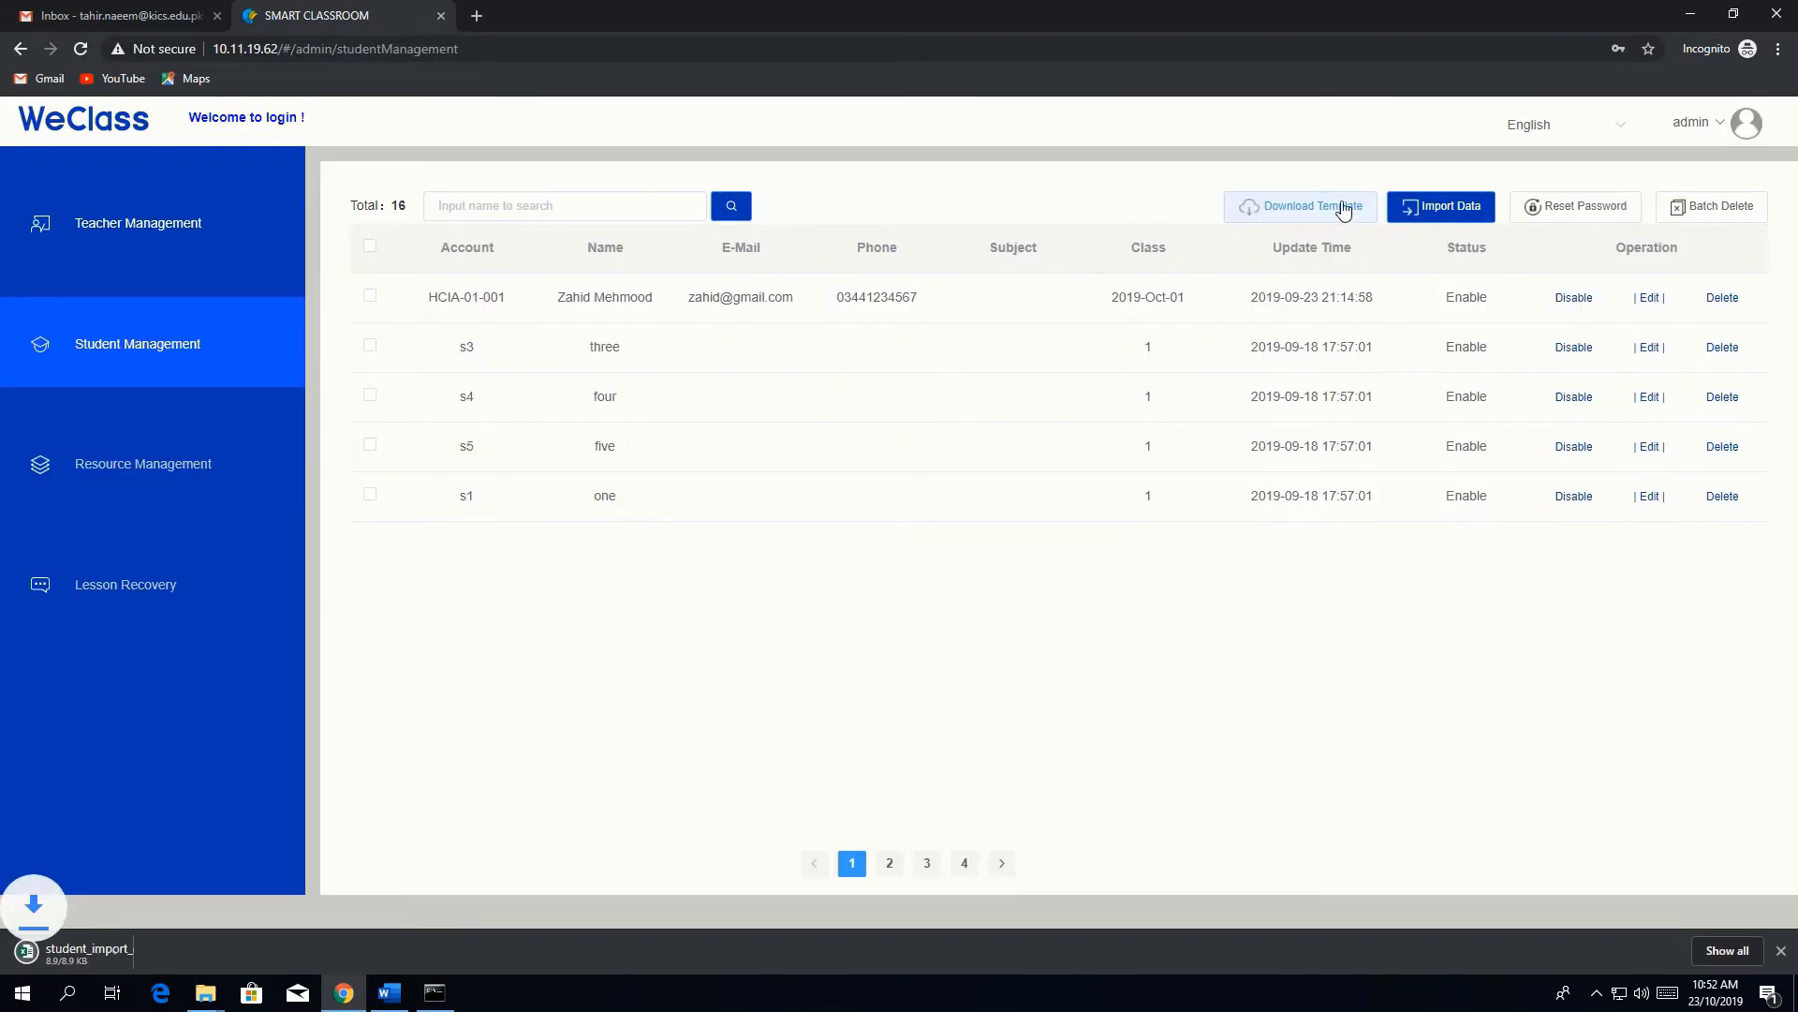
pyautogui.click(92, 956)
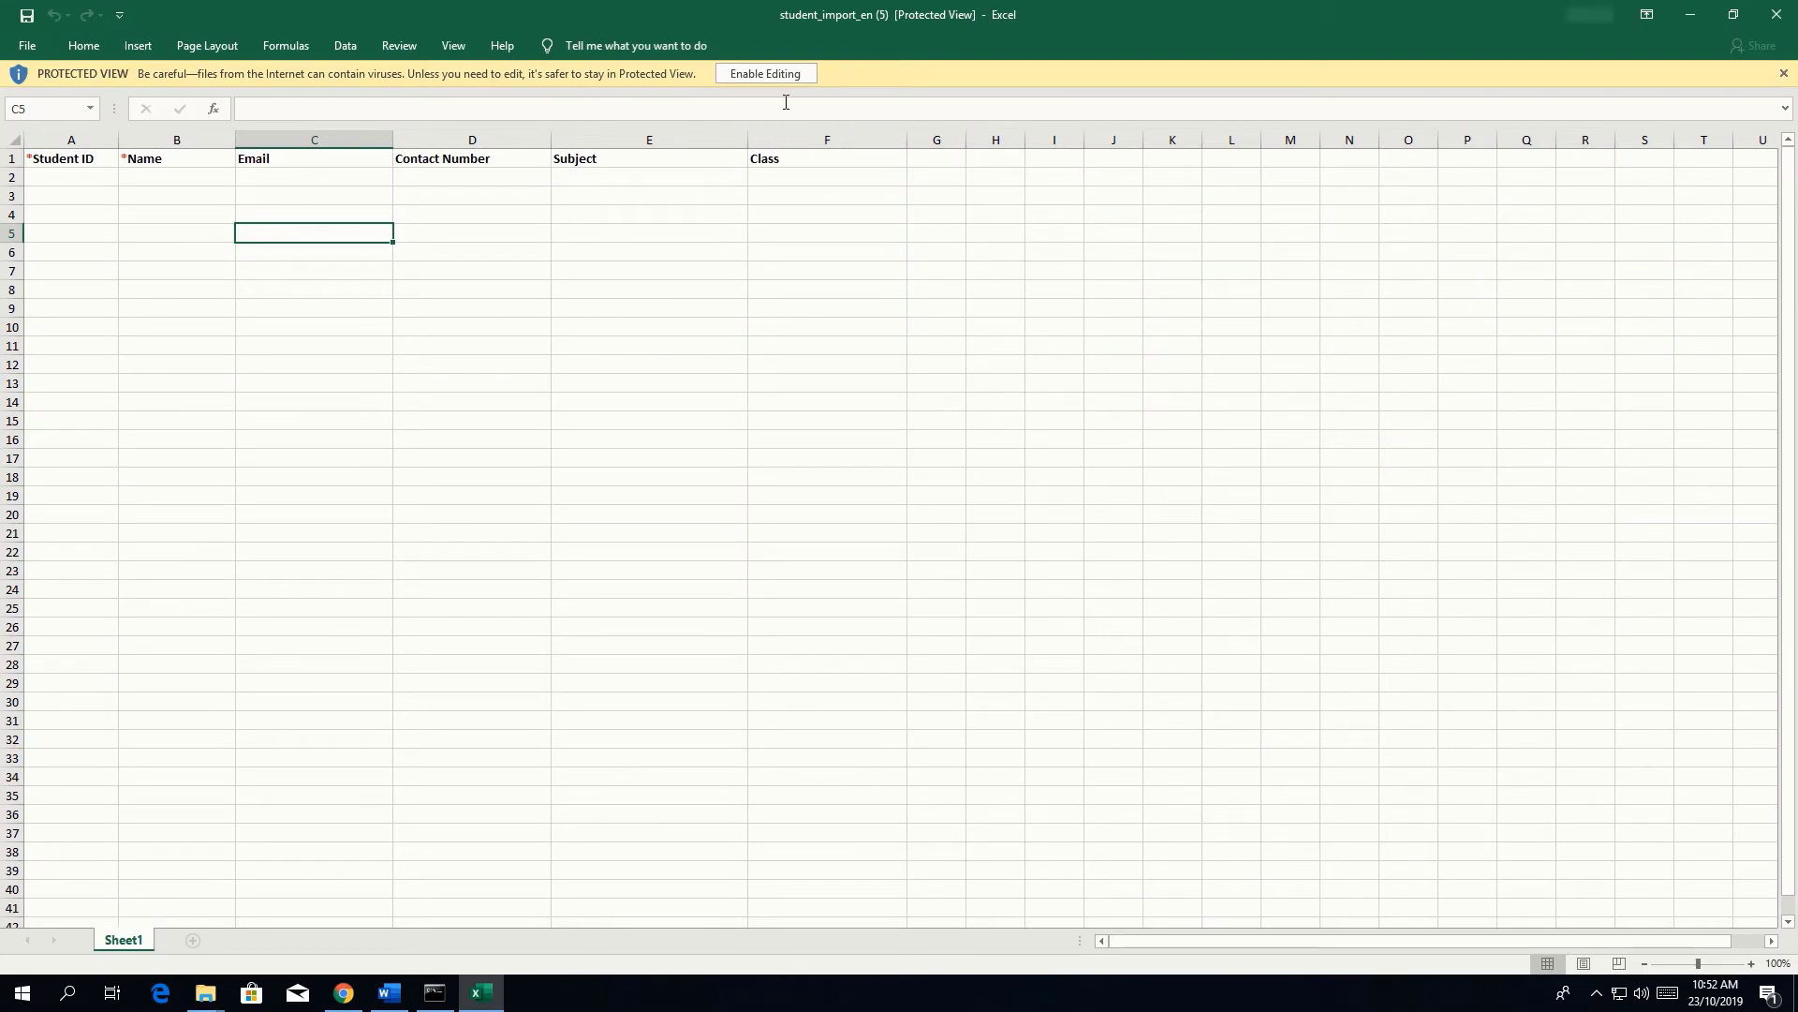
# Step: Enable editing, enter the student ID in cell A2, and autofit column A
pyautogui.click(752, 75)
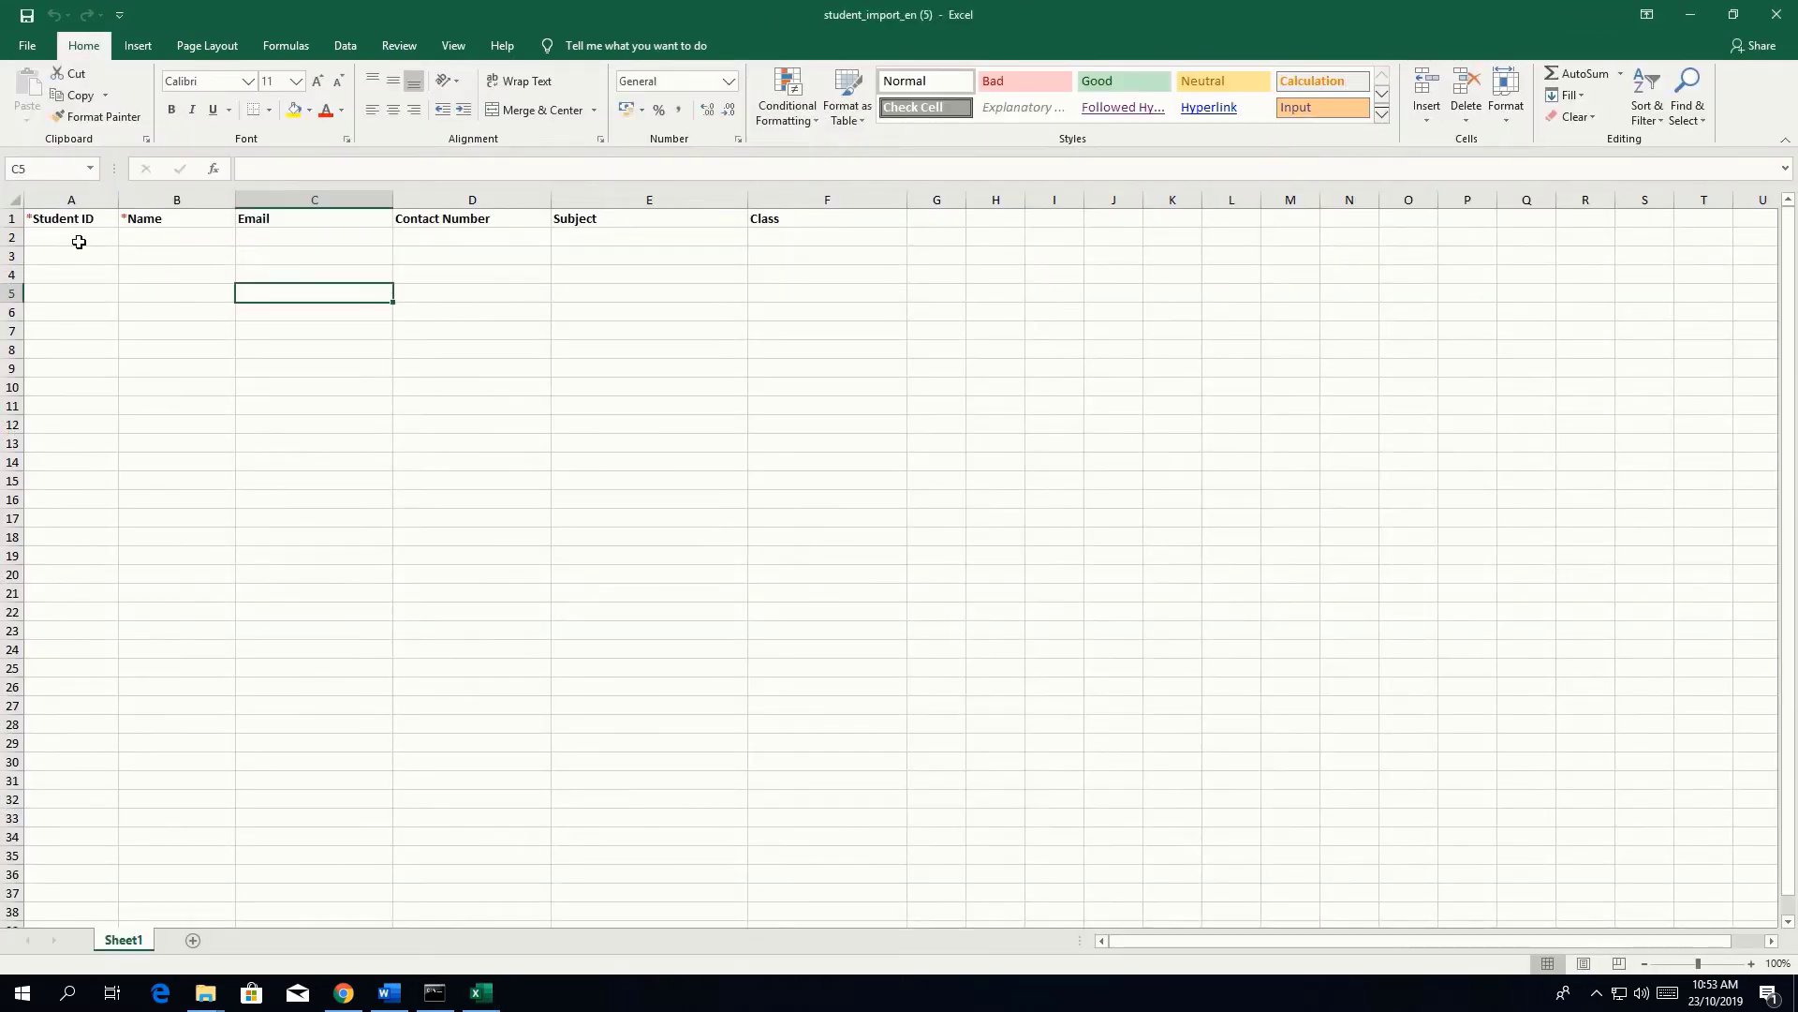
pyautogui.click(79, 240)
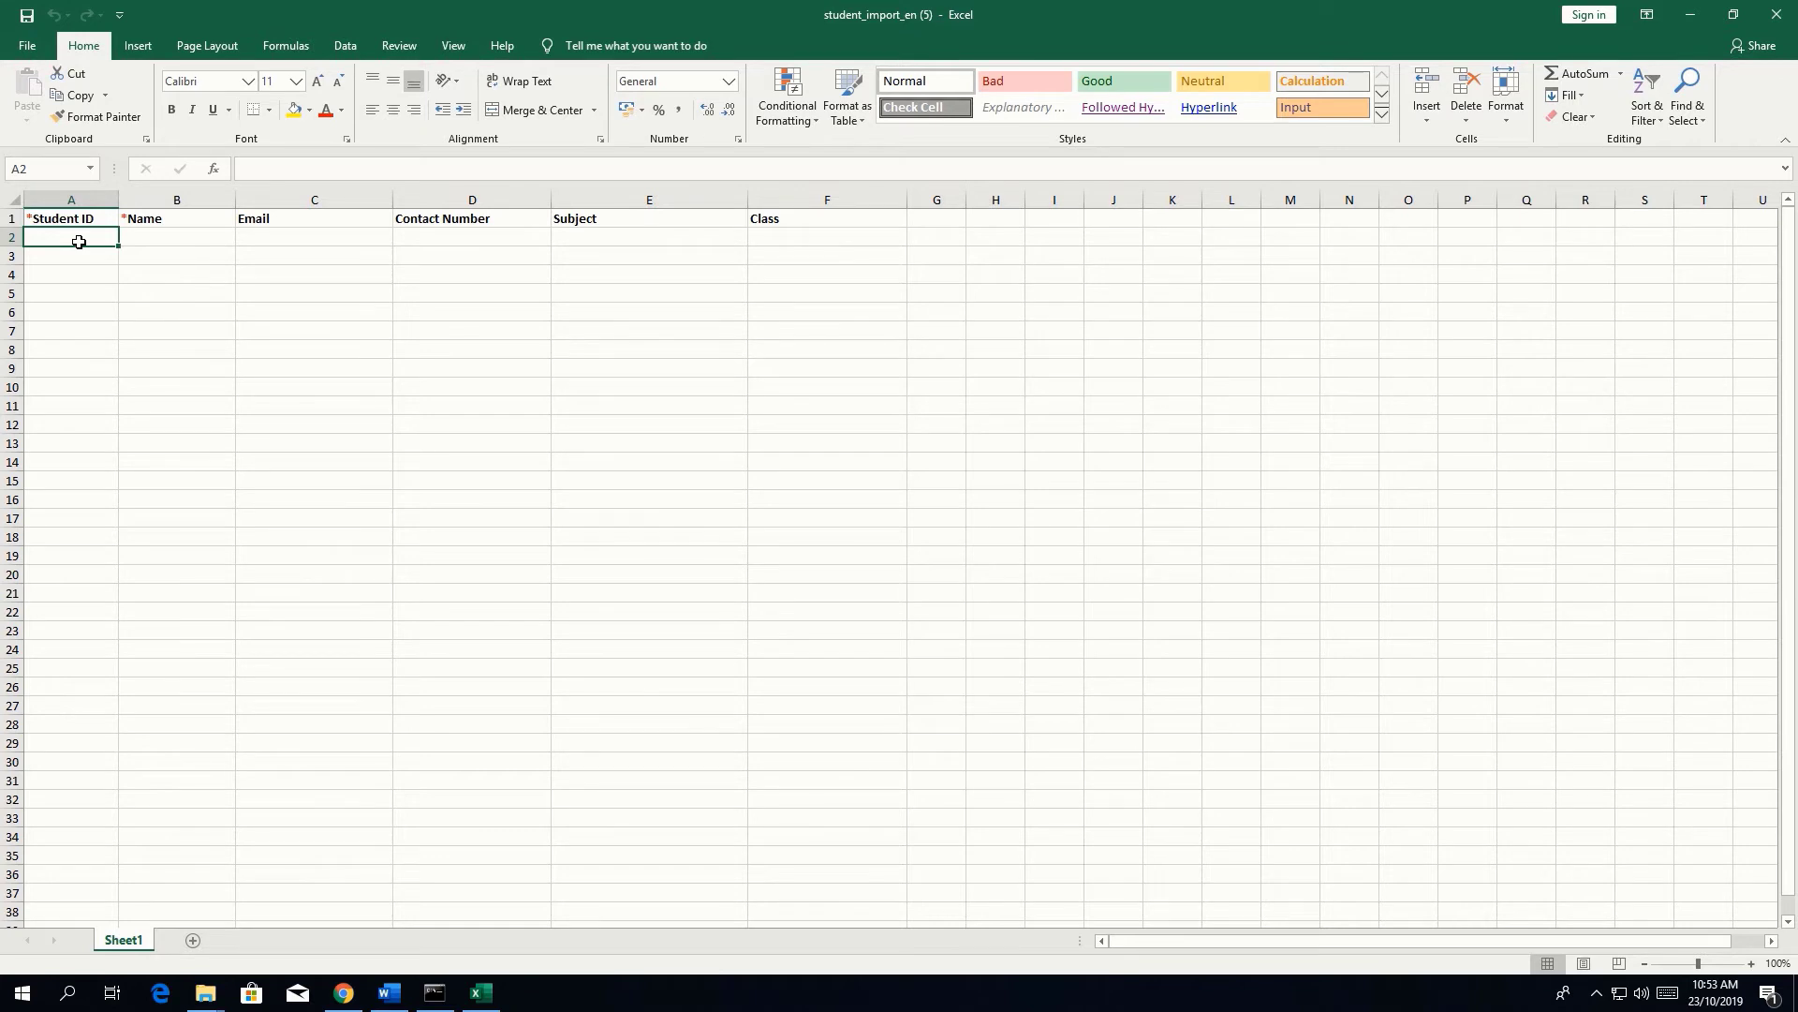
pyautogui.write('Salman')
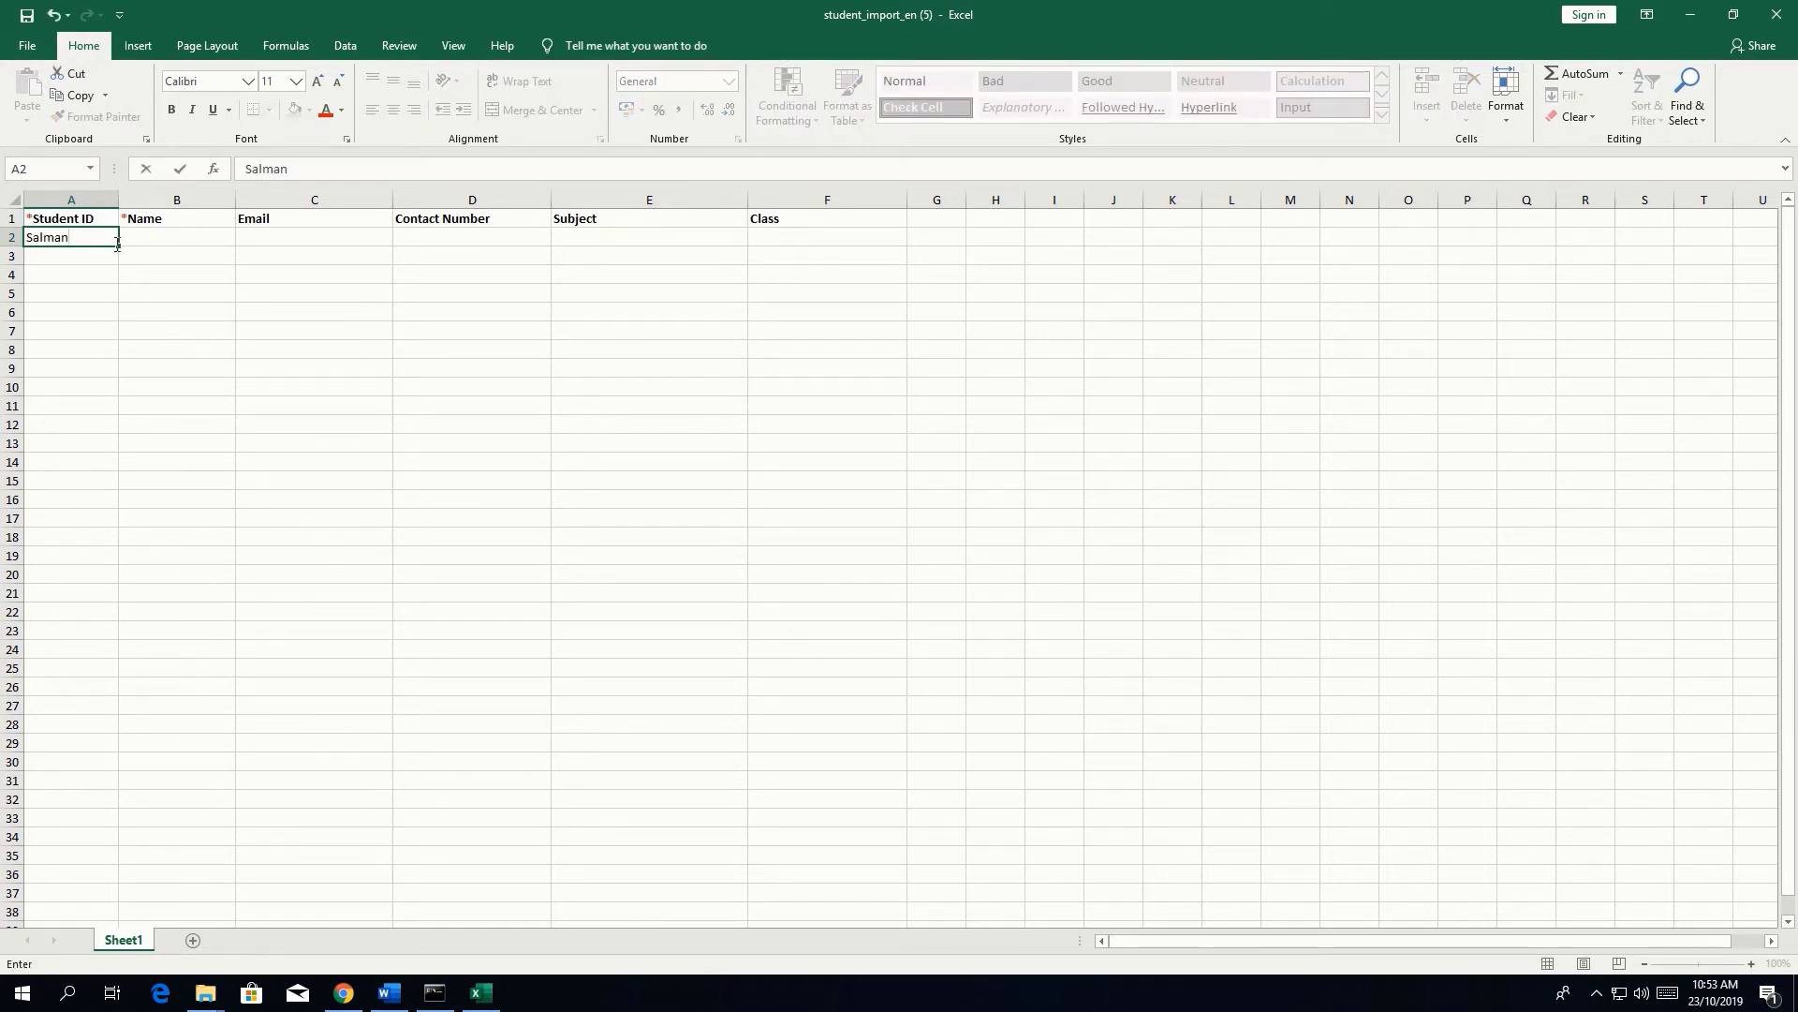
pyautogui.doubleClick(96, 243)
pyautogui.write('HUTIC-Student-01')
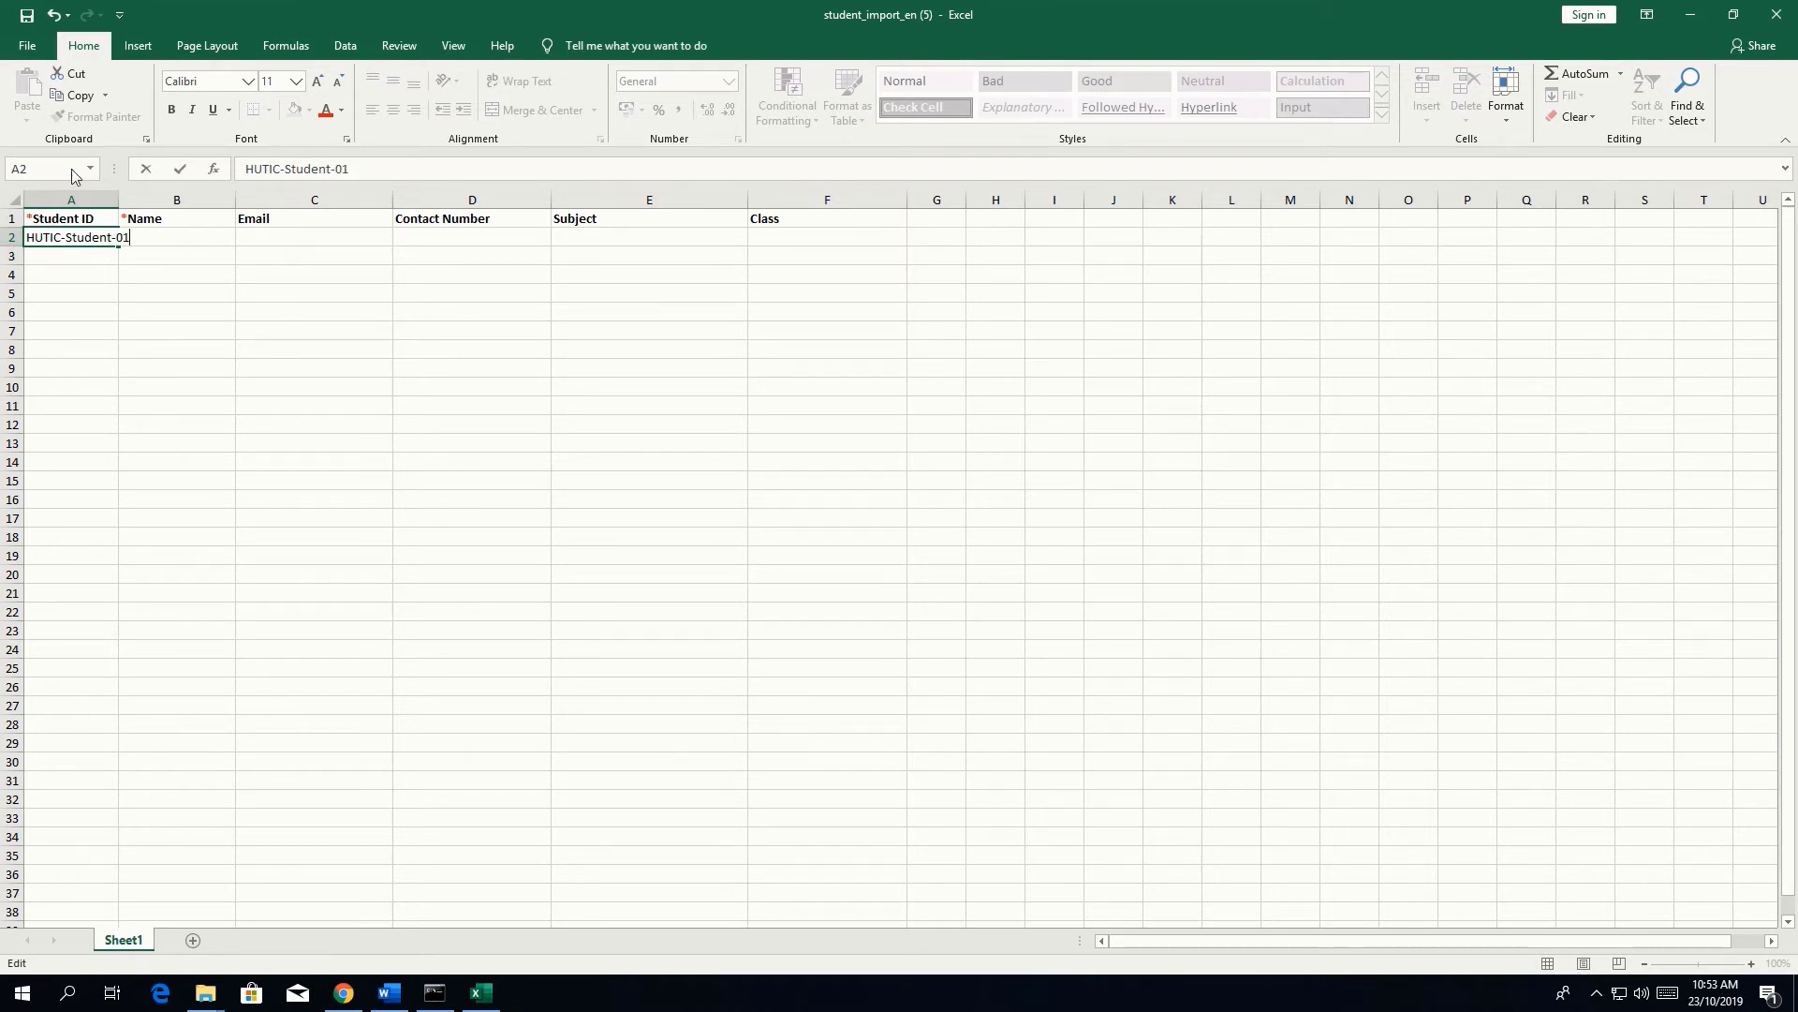
pyautogui.click(112, 199)
pyautogui.doubleClick(118, 199)
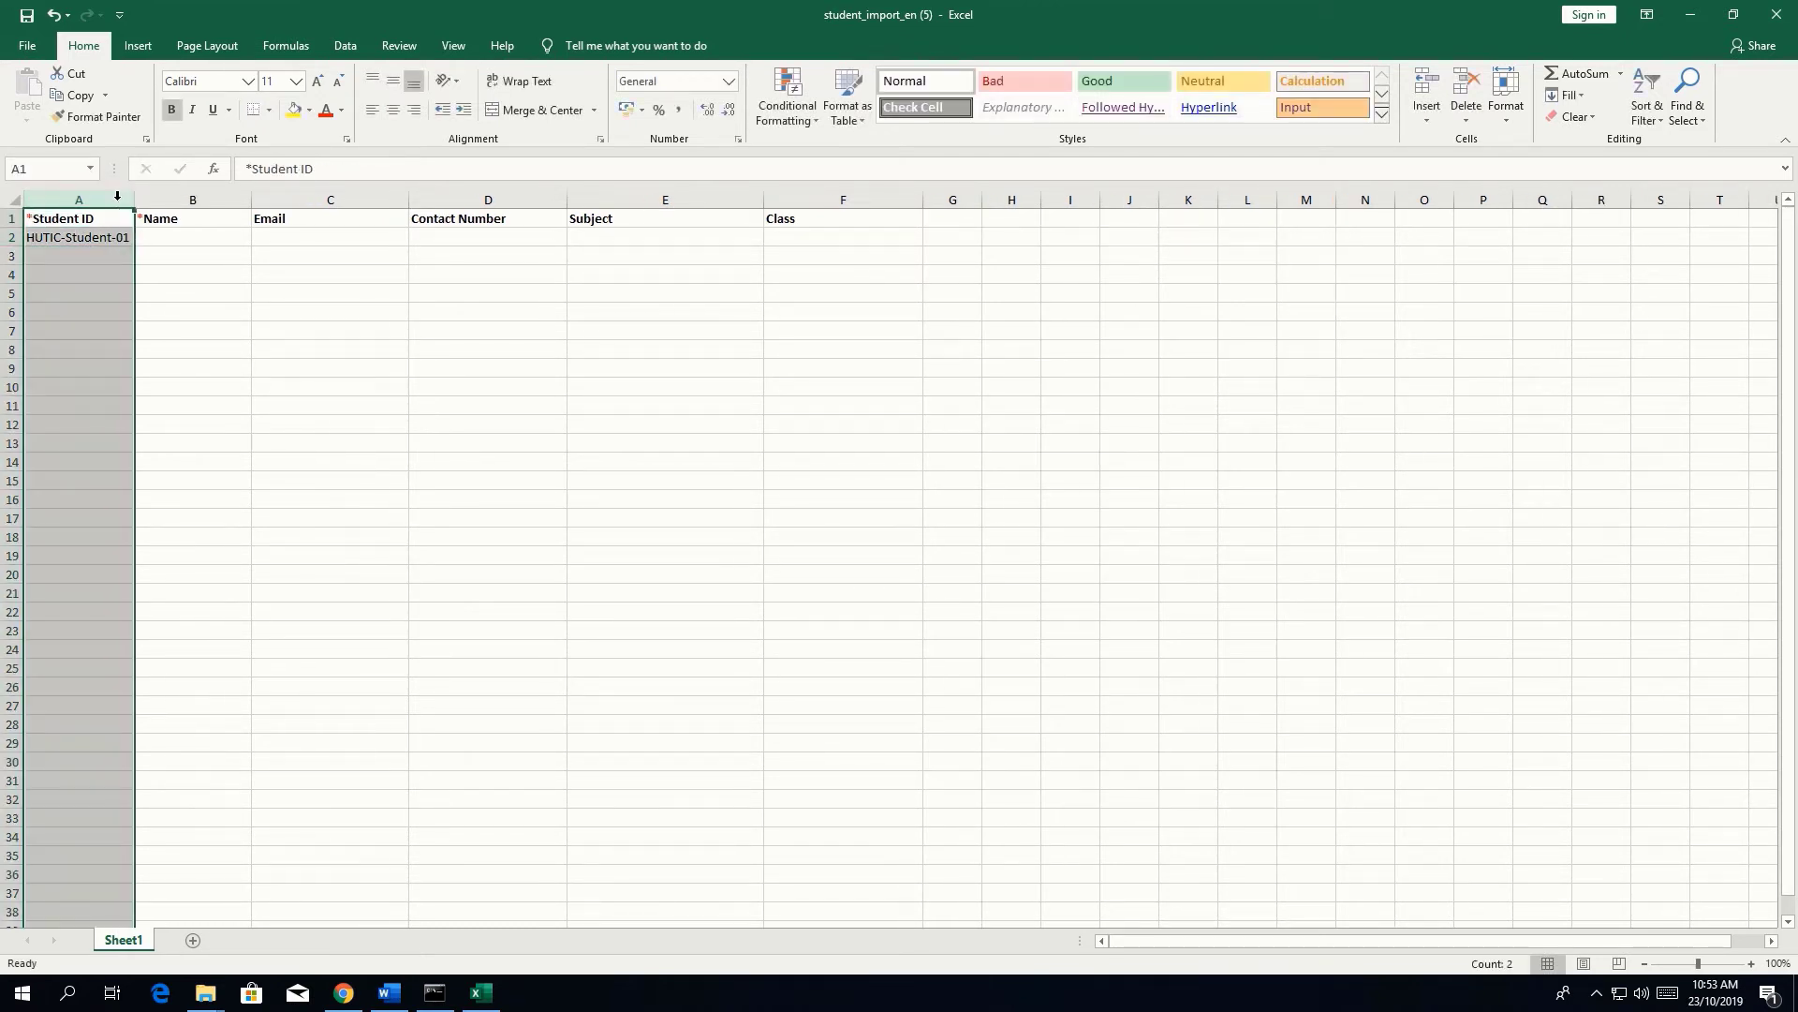
# Step: Enter the student's name, email, phone, subject Computer Science and class CS-001, then save the template
pyautogui.click(181, 236)
pyautogui.write('Salman')
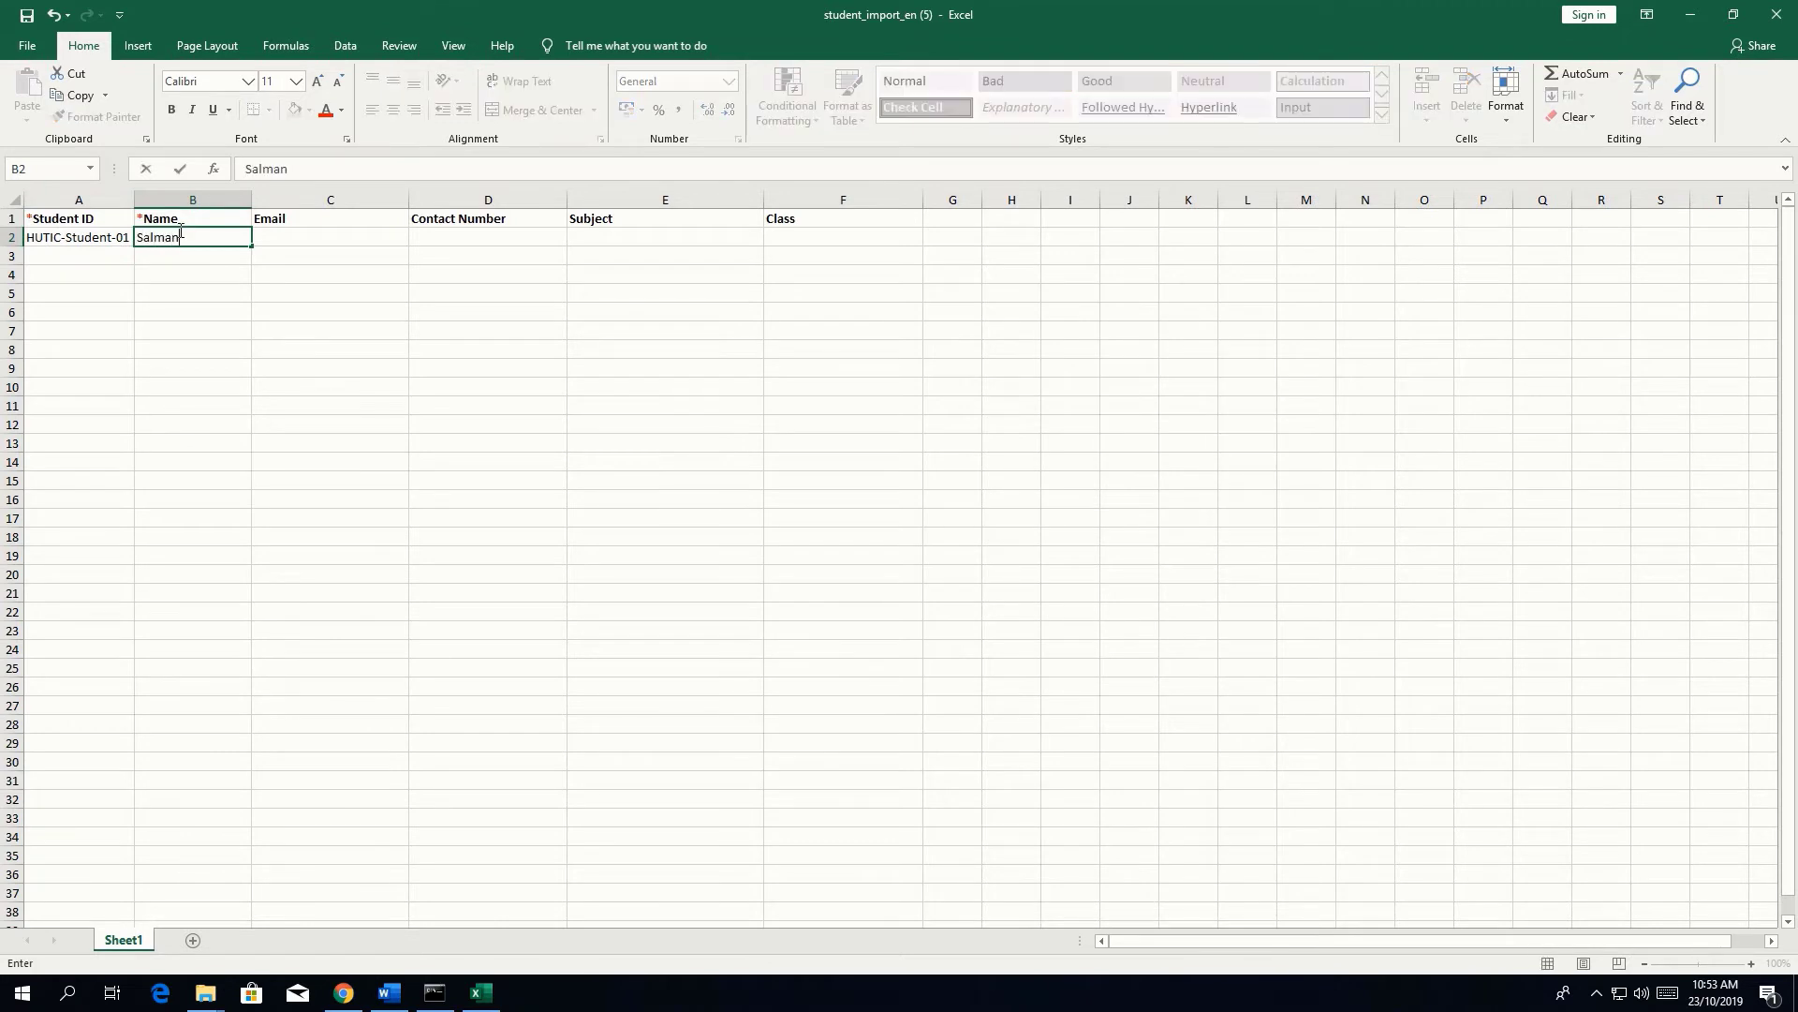
pyautogui.press('Tab')
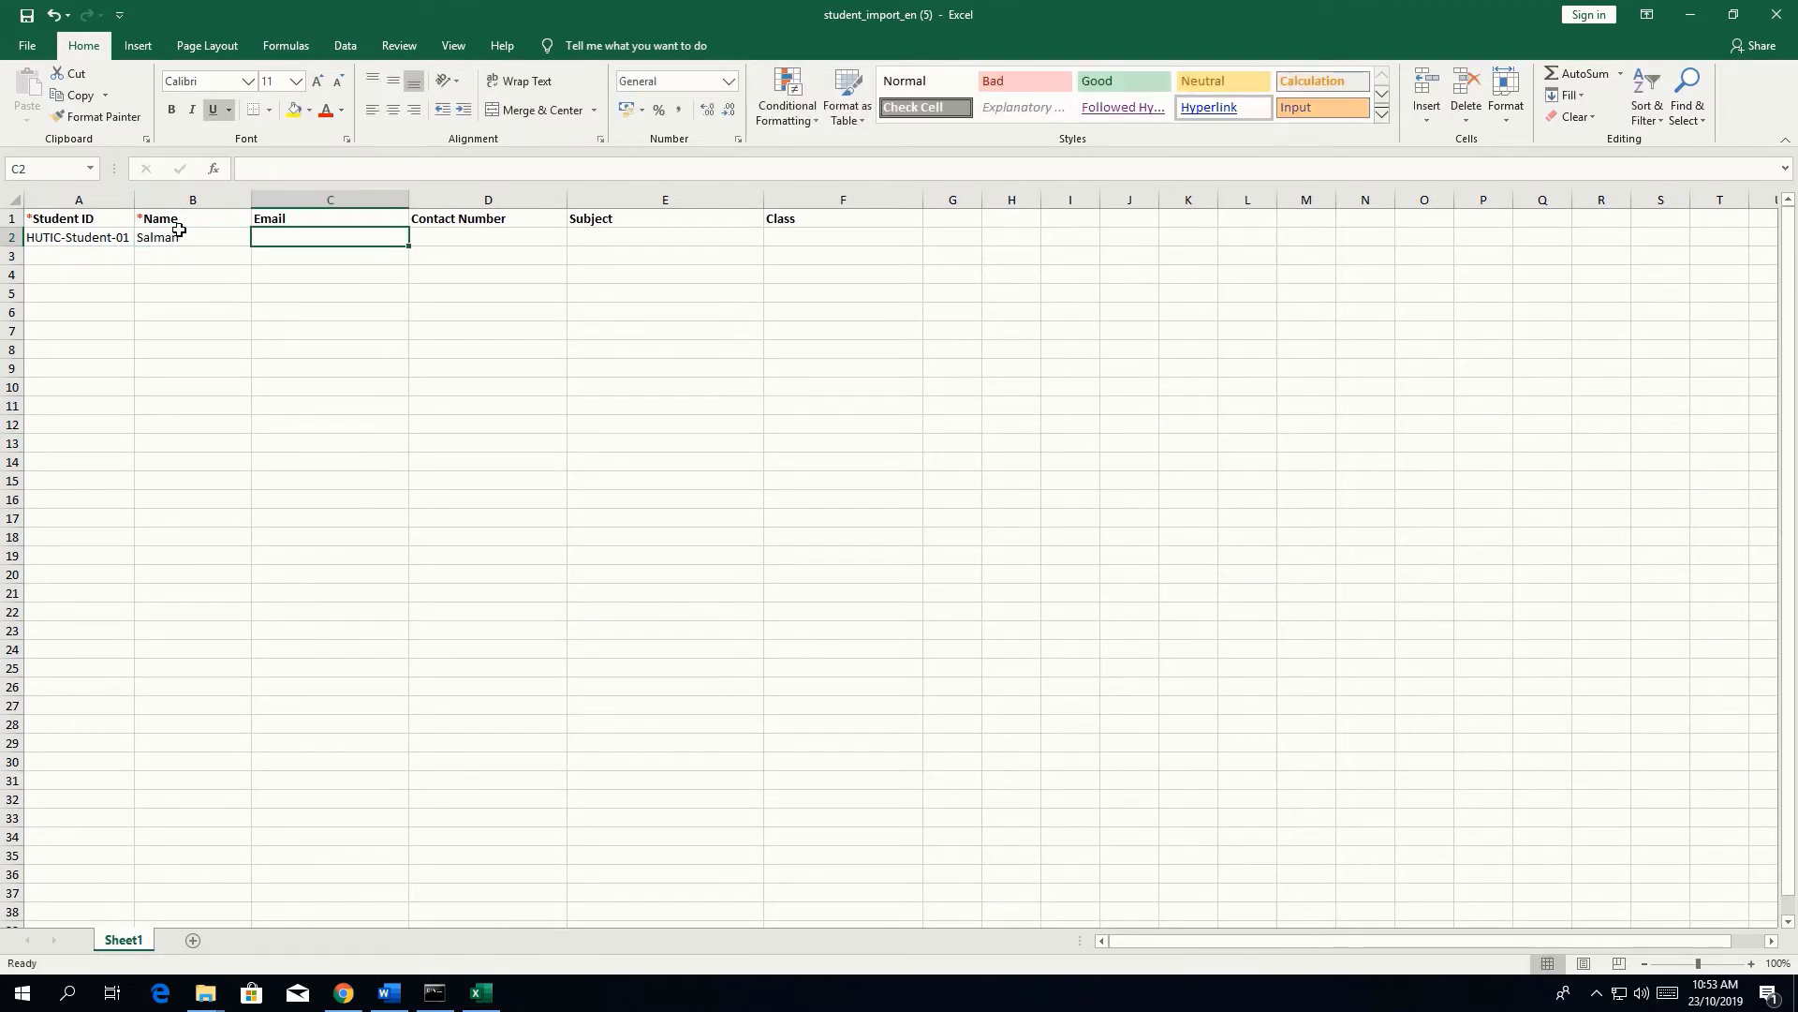
pyautogui.write('xyz')
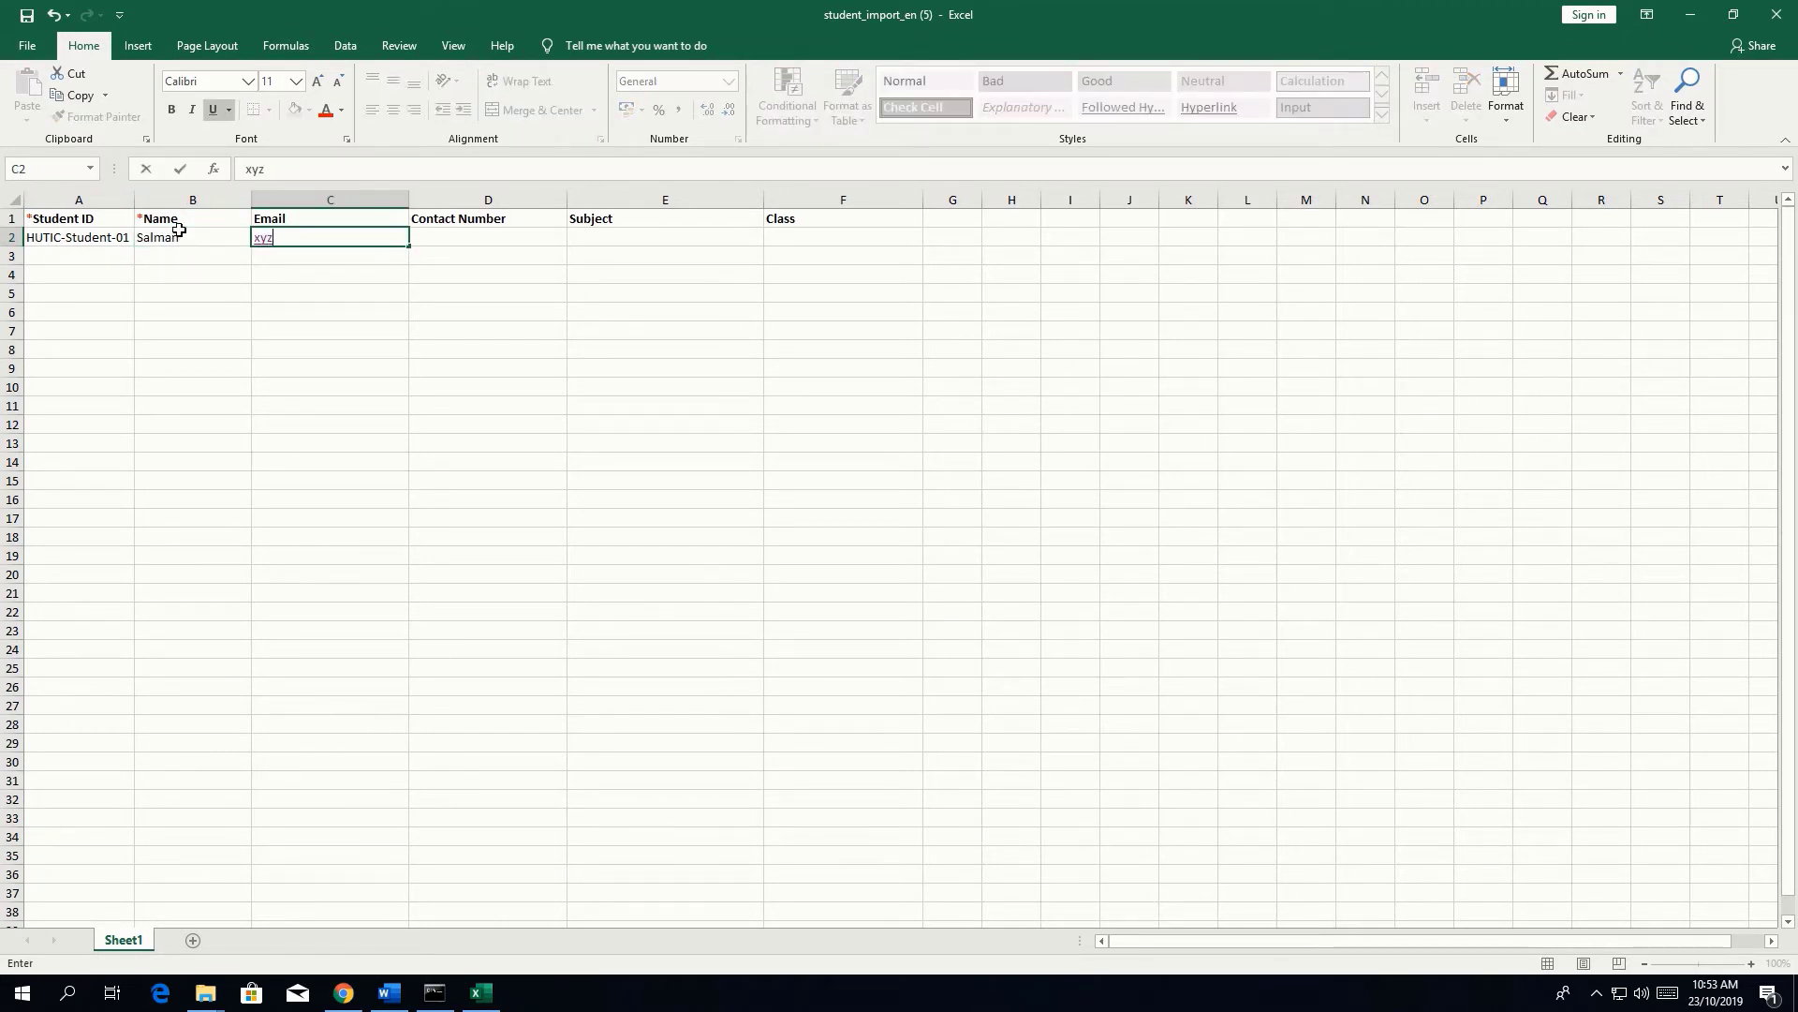
pyautogui.write('@gmail.com')
pyautogui.press('Tab')
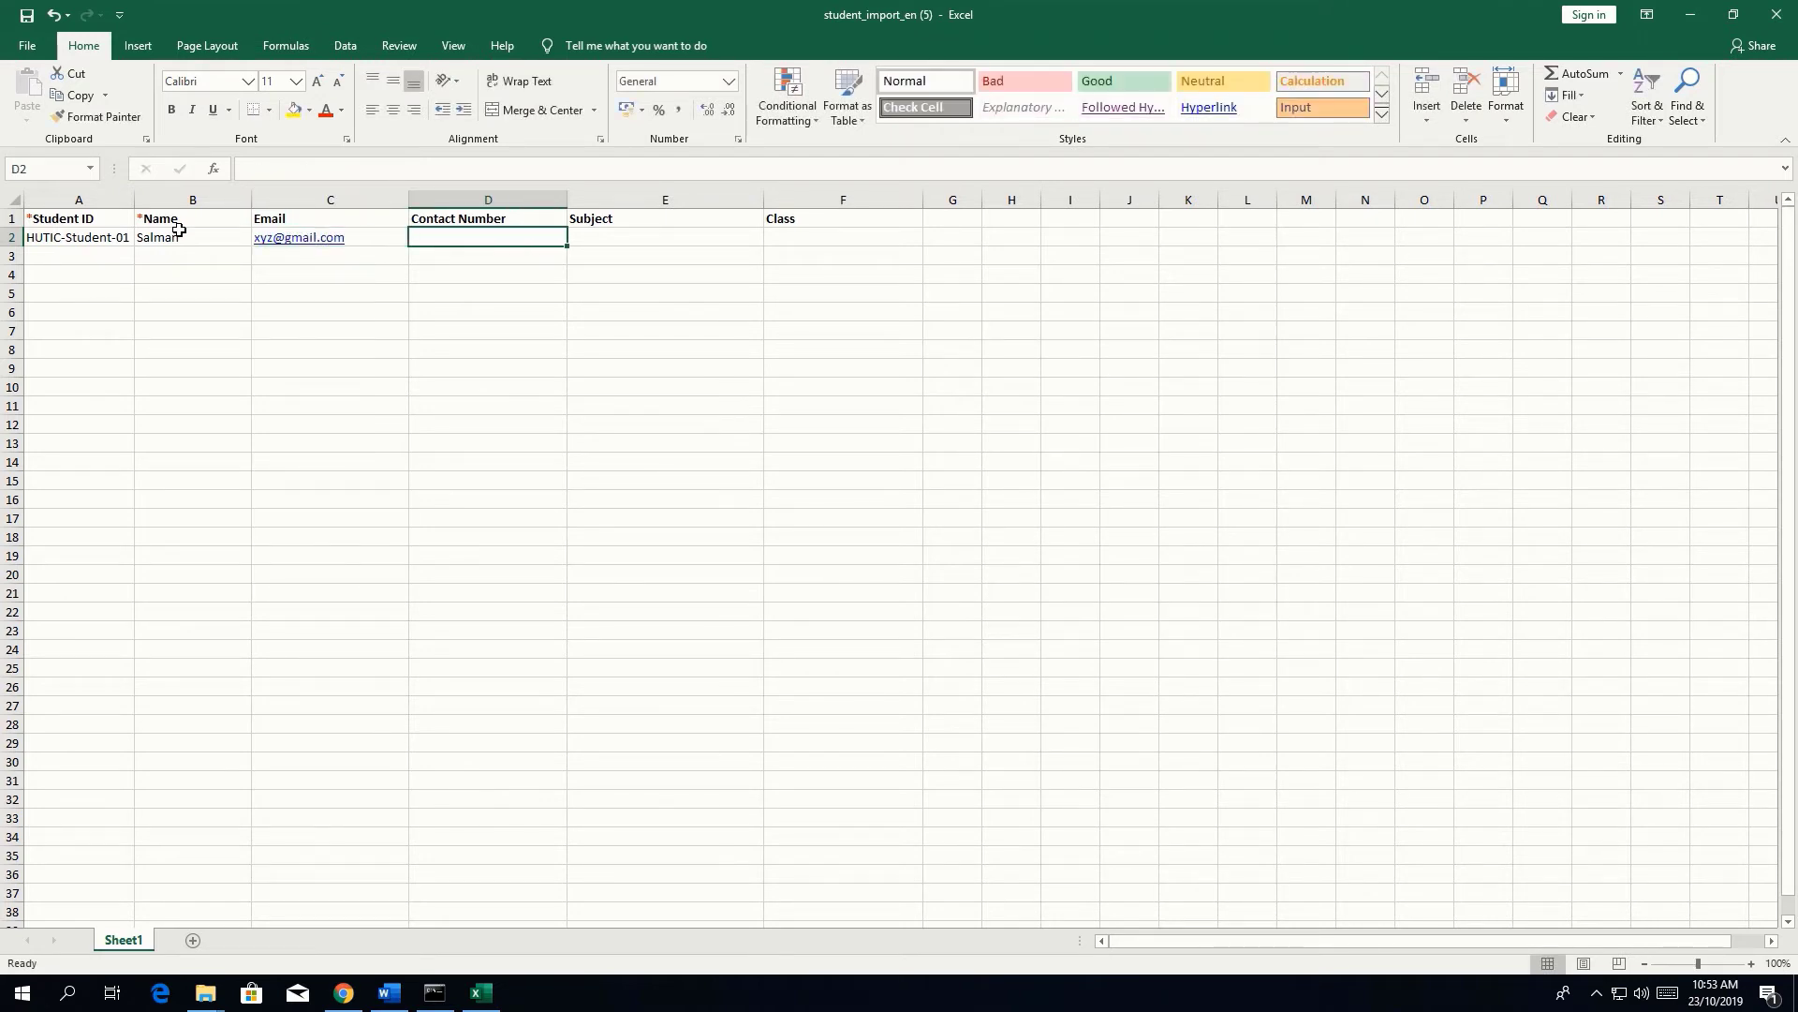
pyautogui.write('0333-98765432')
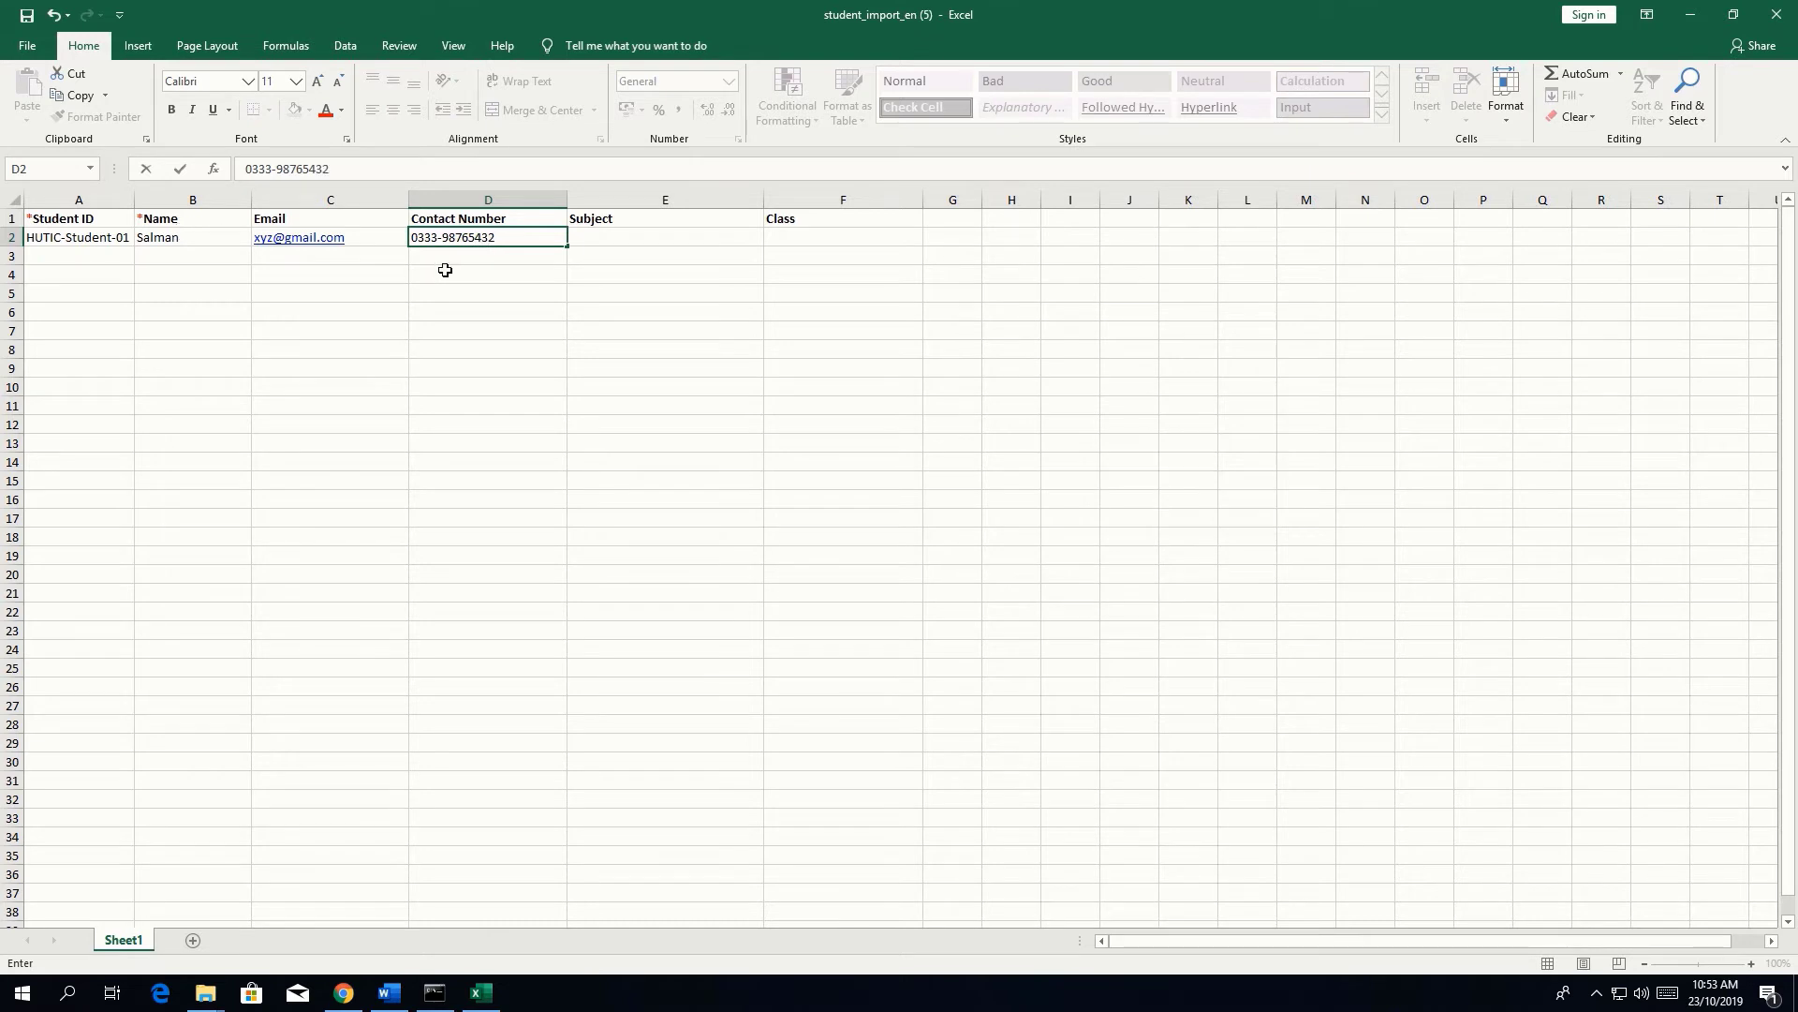
pyautogui.click(646, 238)
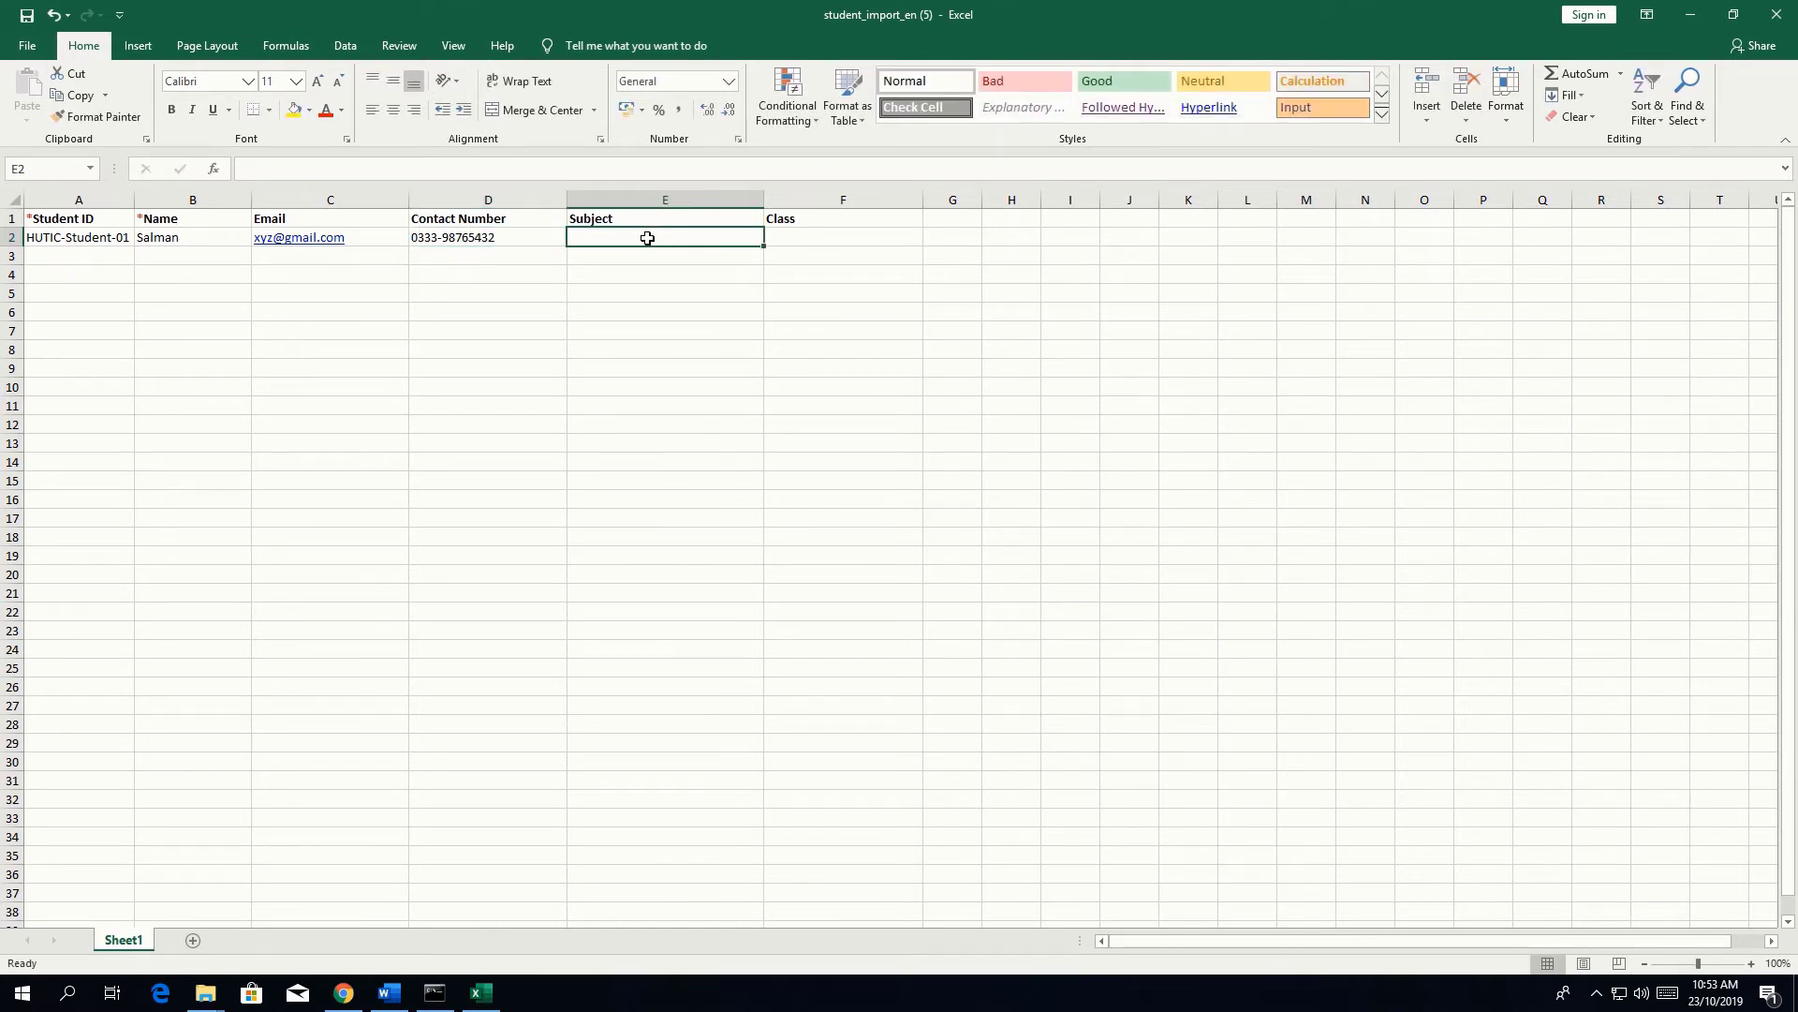
pyautogui.write('Comp')
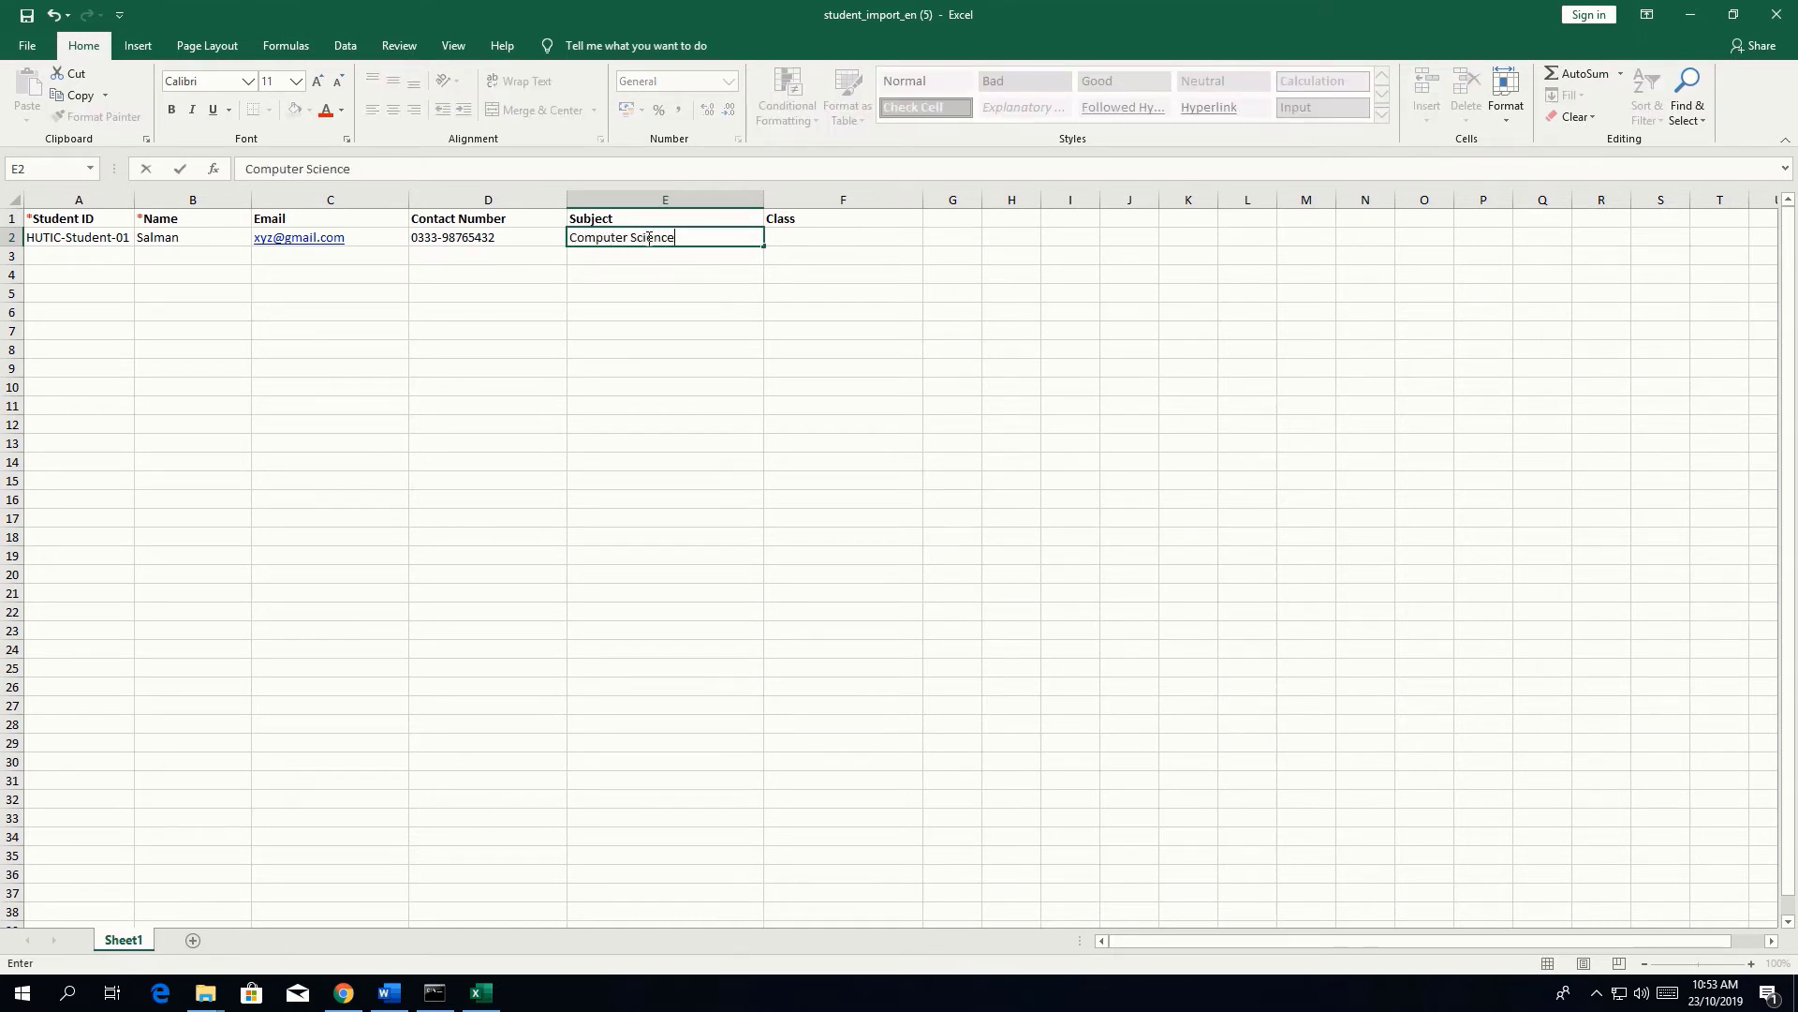
pyautogui.write('uter Science')
pyautogui.click(824, 244)
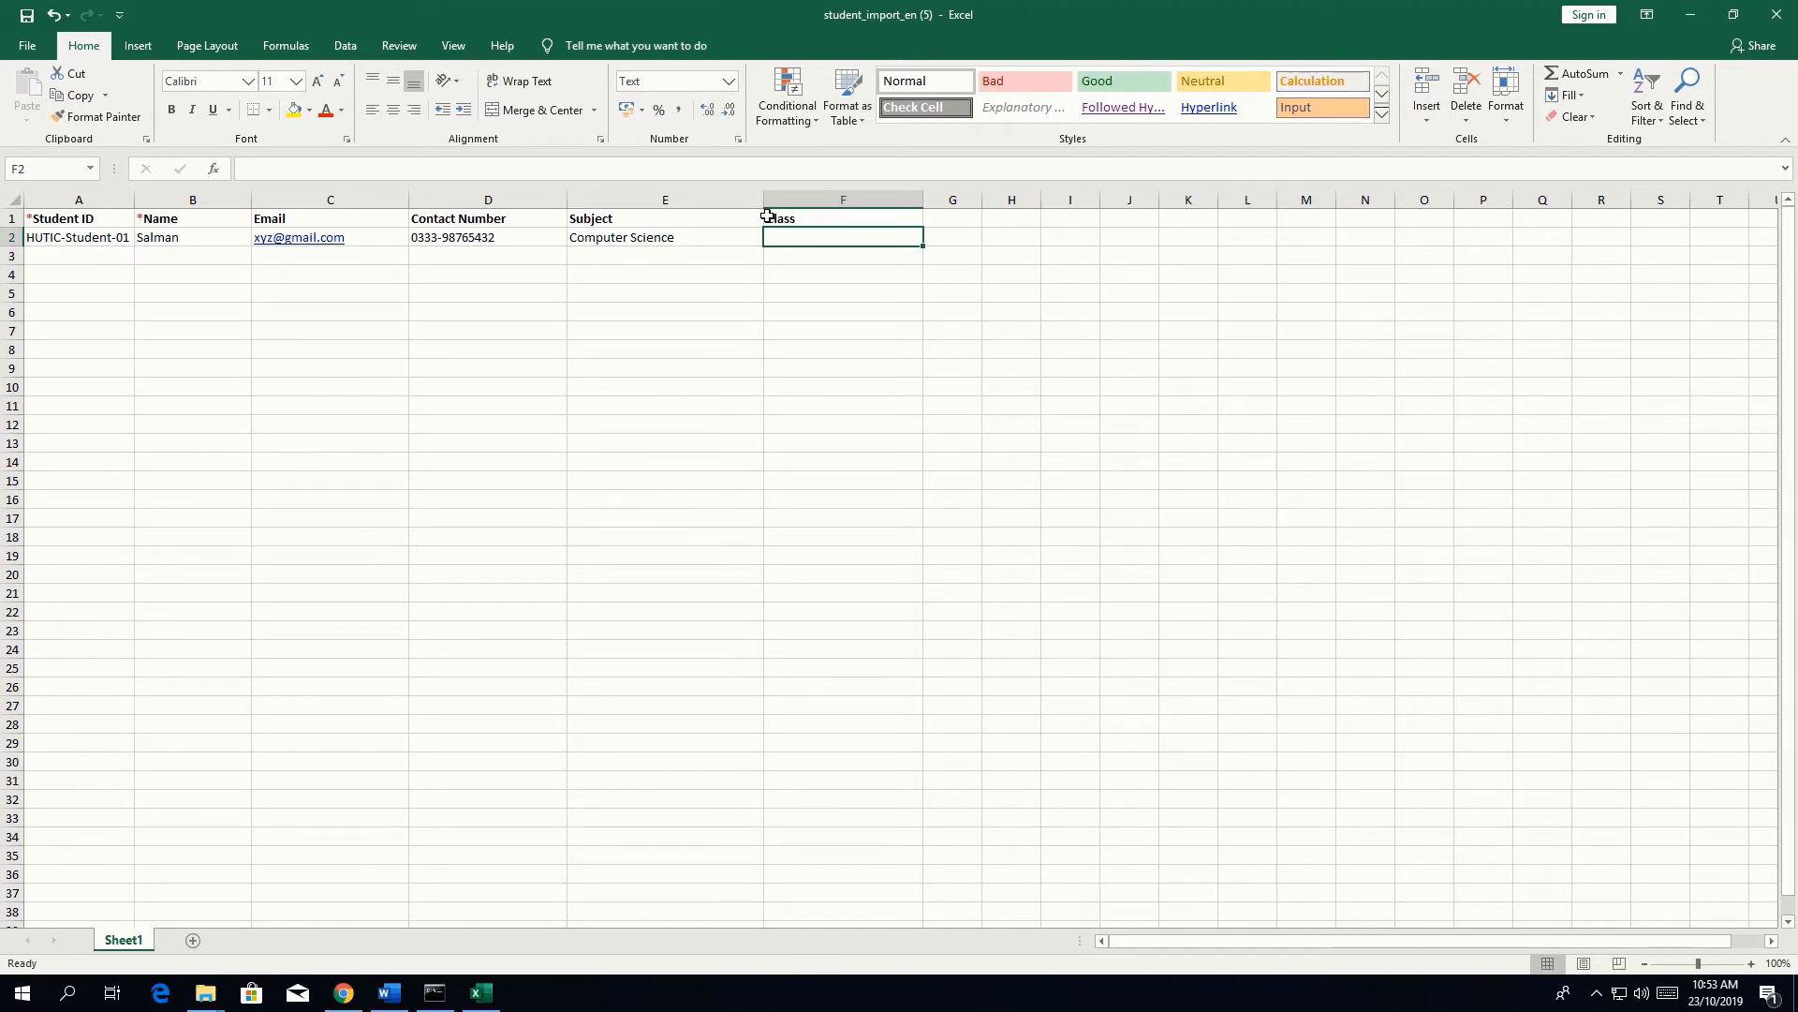
pyautogui.write('CS')
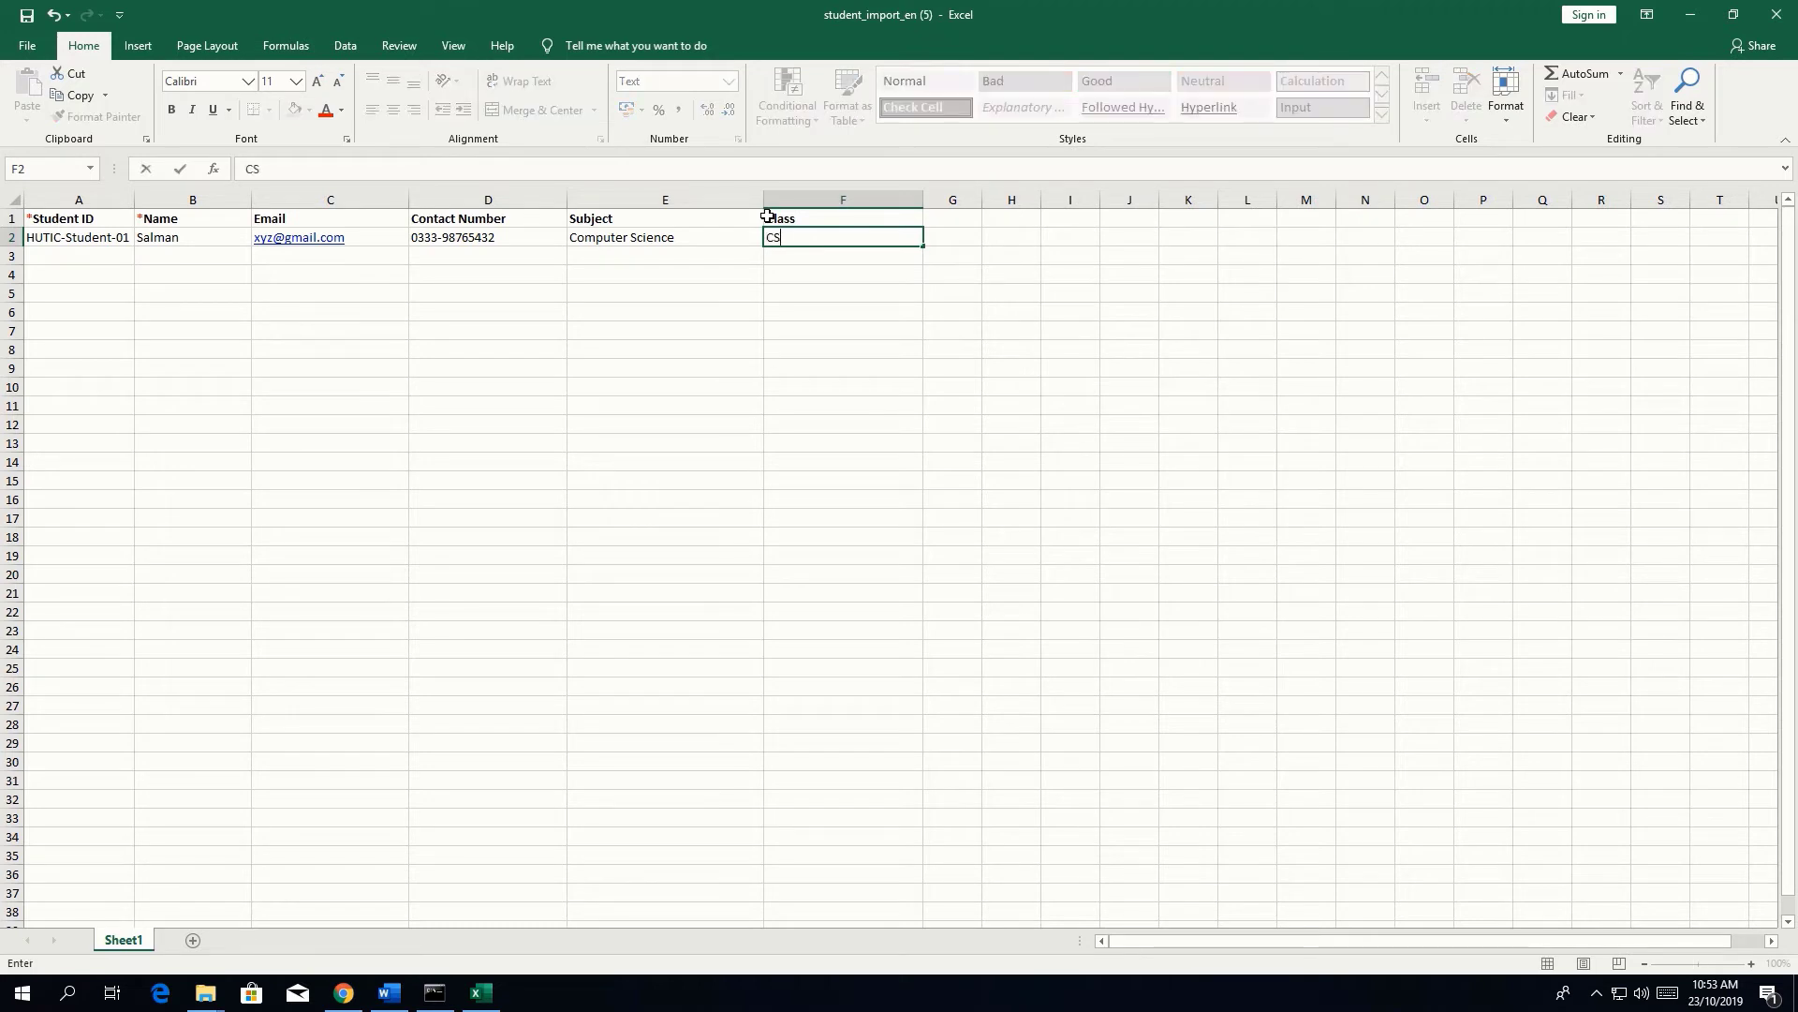
pyautogui.write('-001')
pyautogui.click(1777, 14)
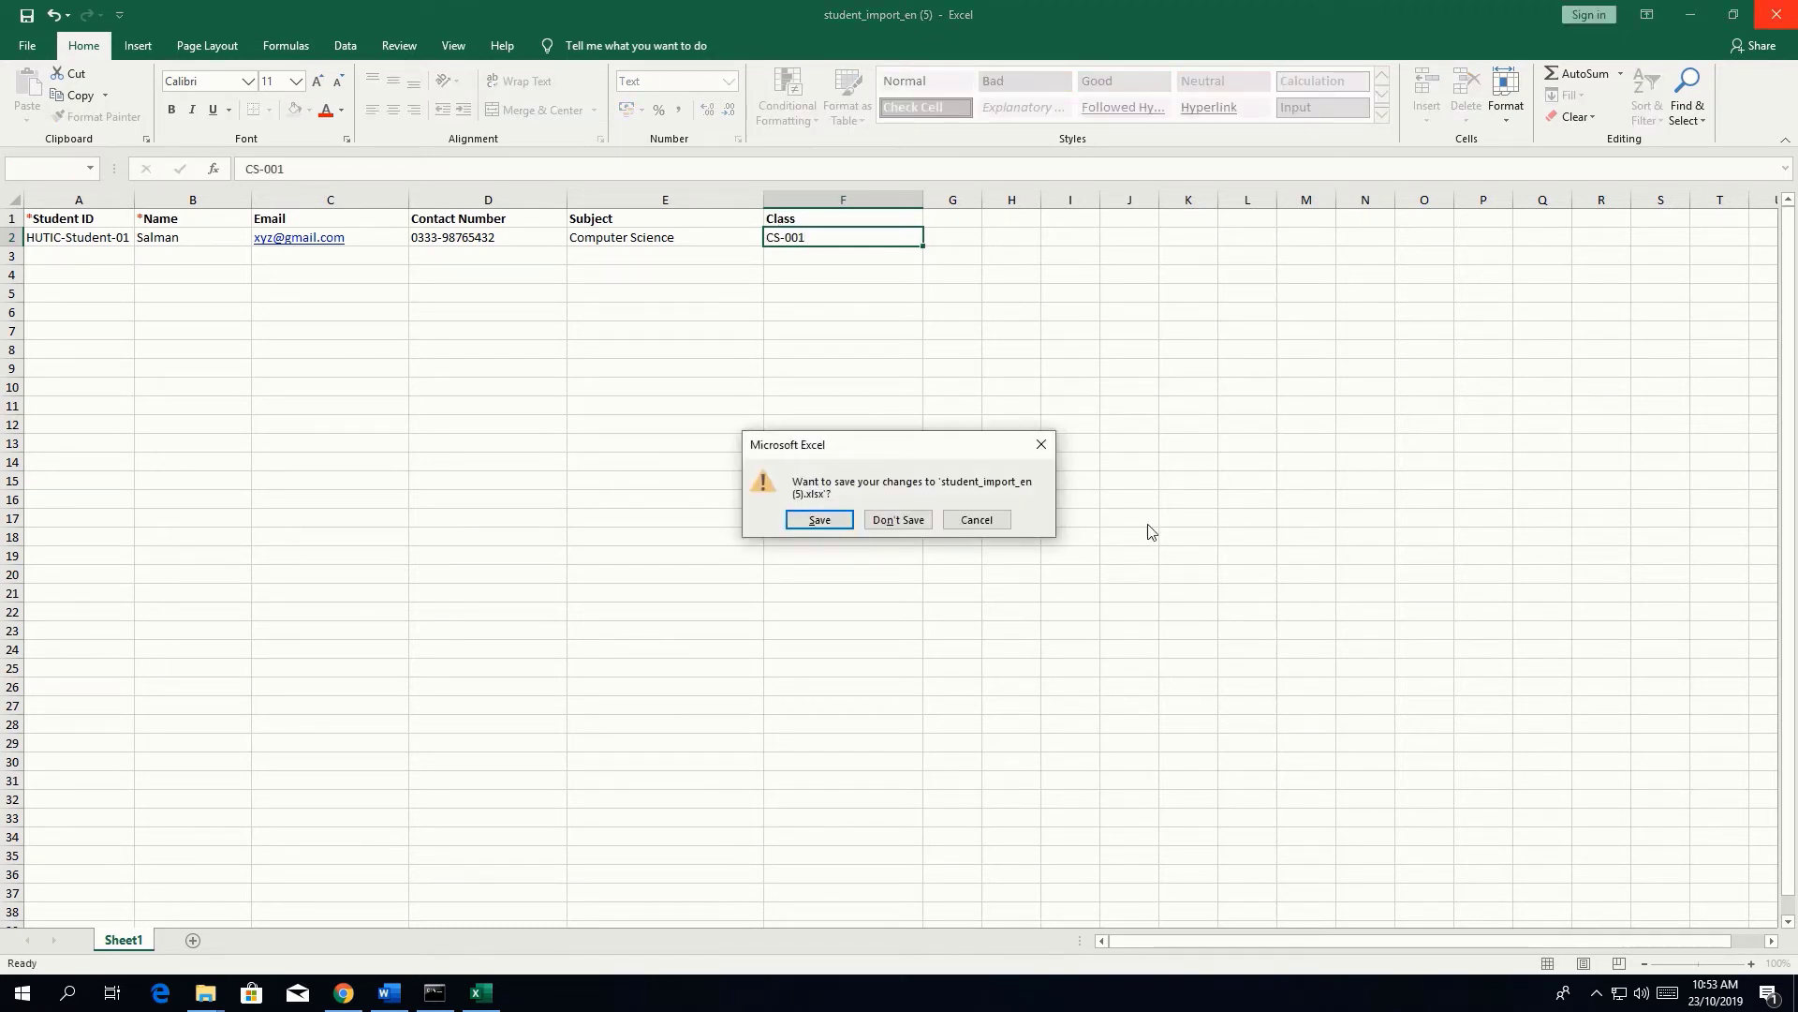
pyautogui.click(822, 518)
# Step: Import student_import_en (5) into WeClass and open the new CS-001 student's Edit dialog
pyautogui.click(1426, 210)
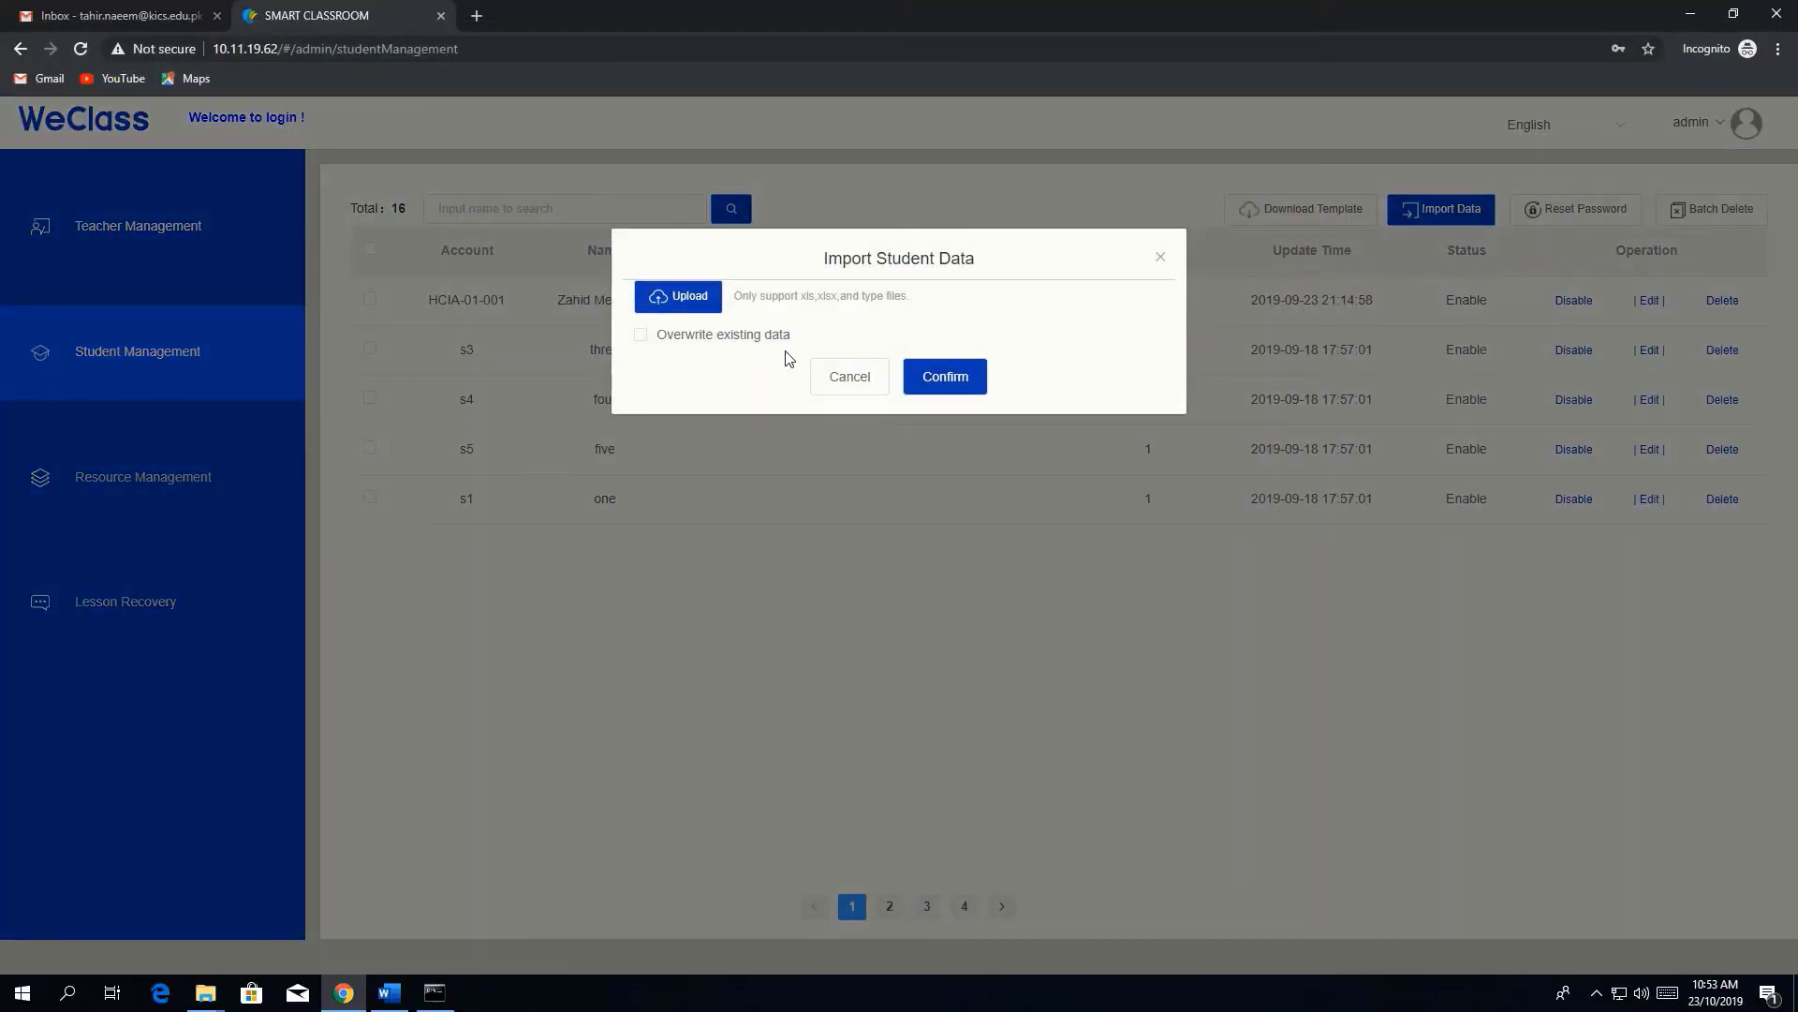
pyautogui.click(676, 292)
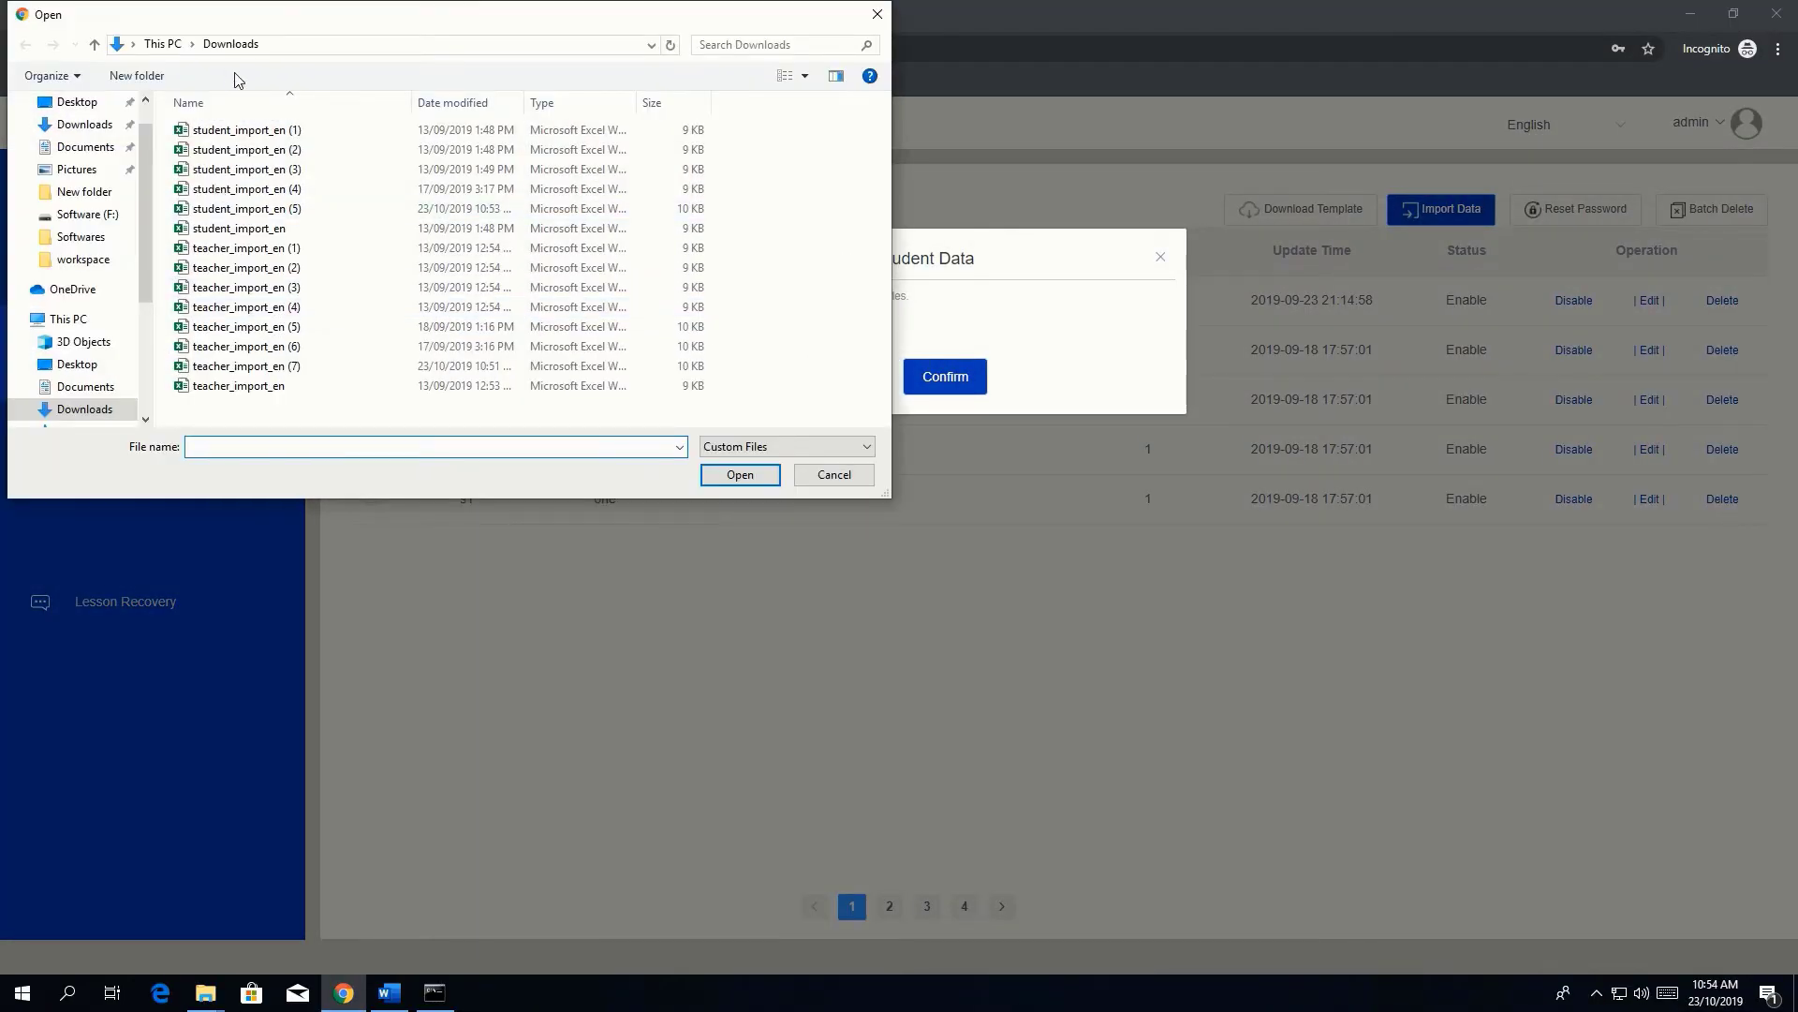
pyautogui.click(298, 216)
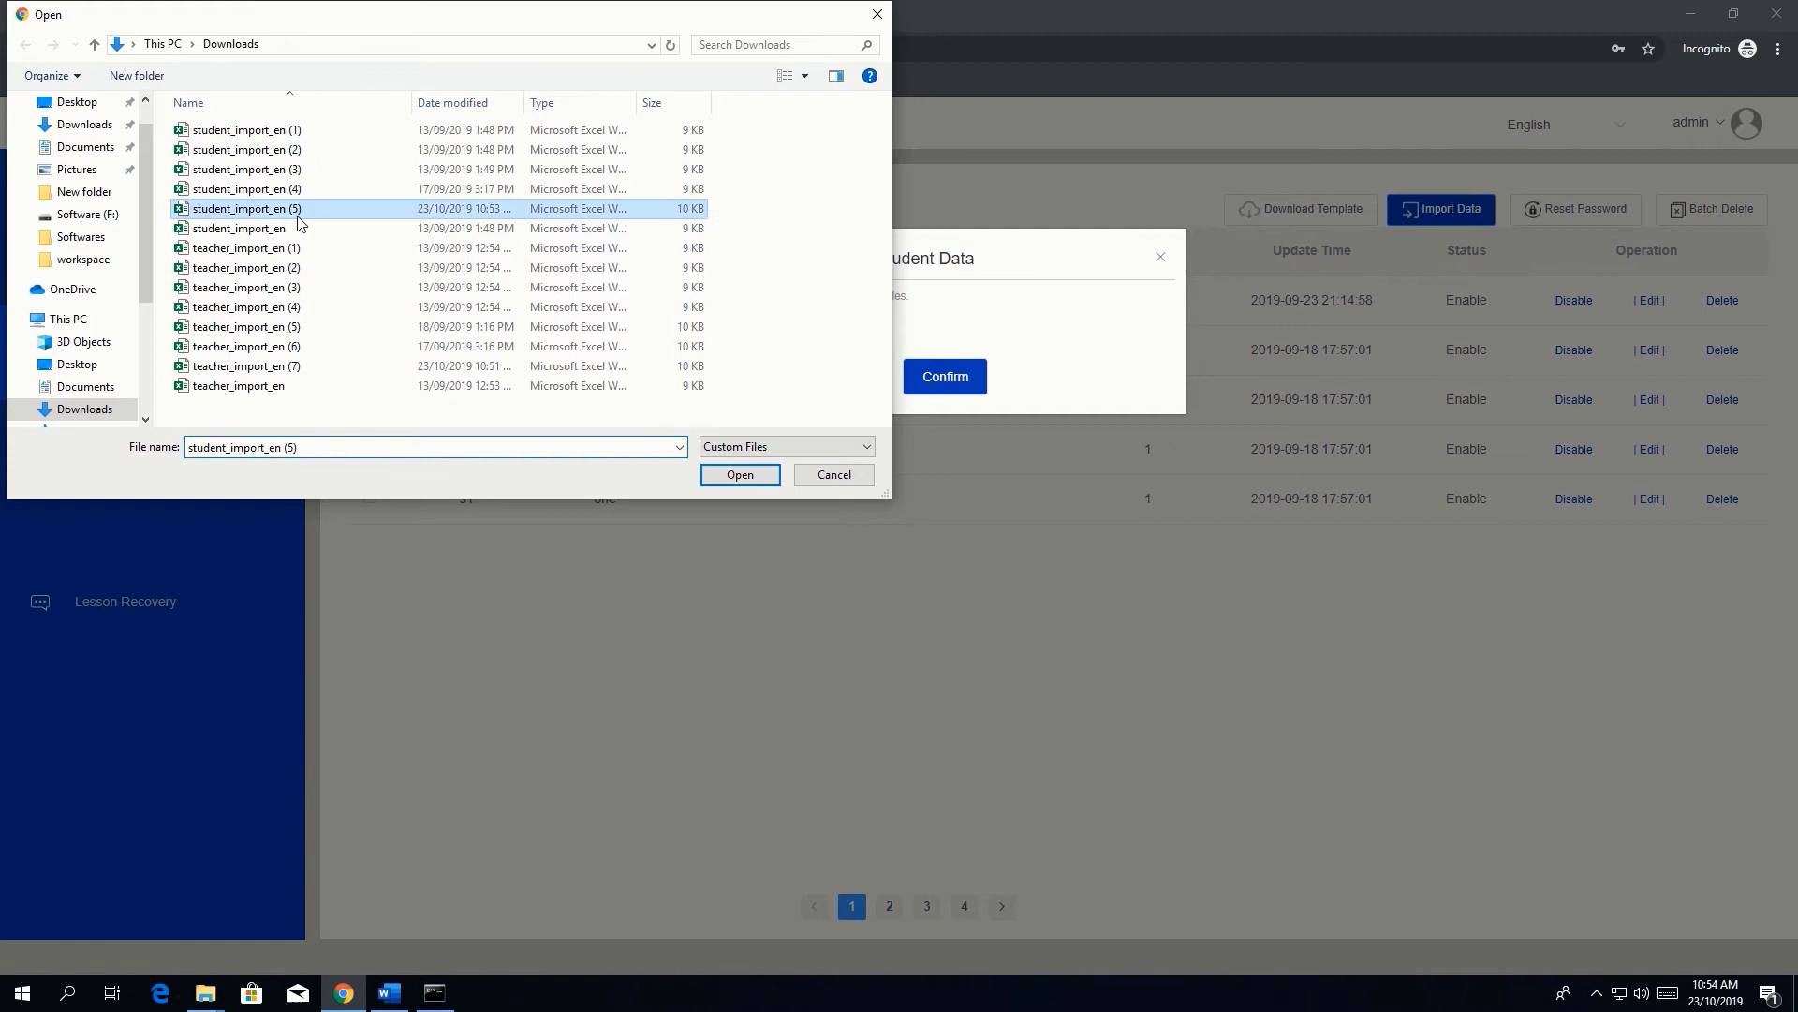
pyautogui.click(740, 475)
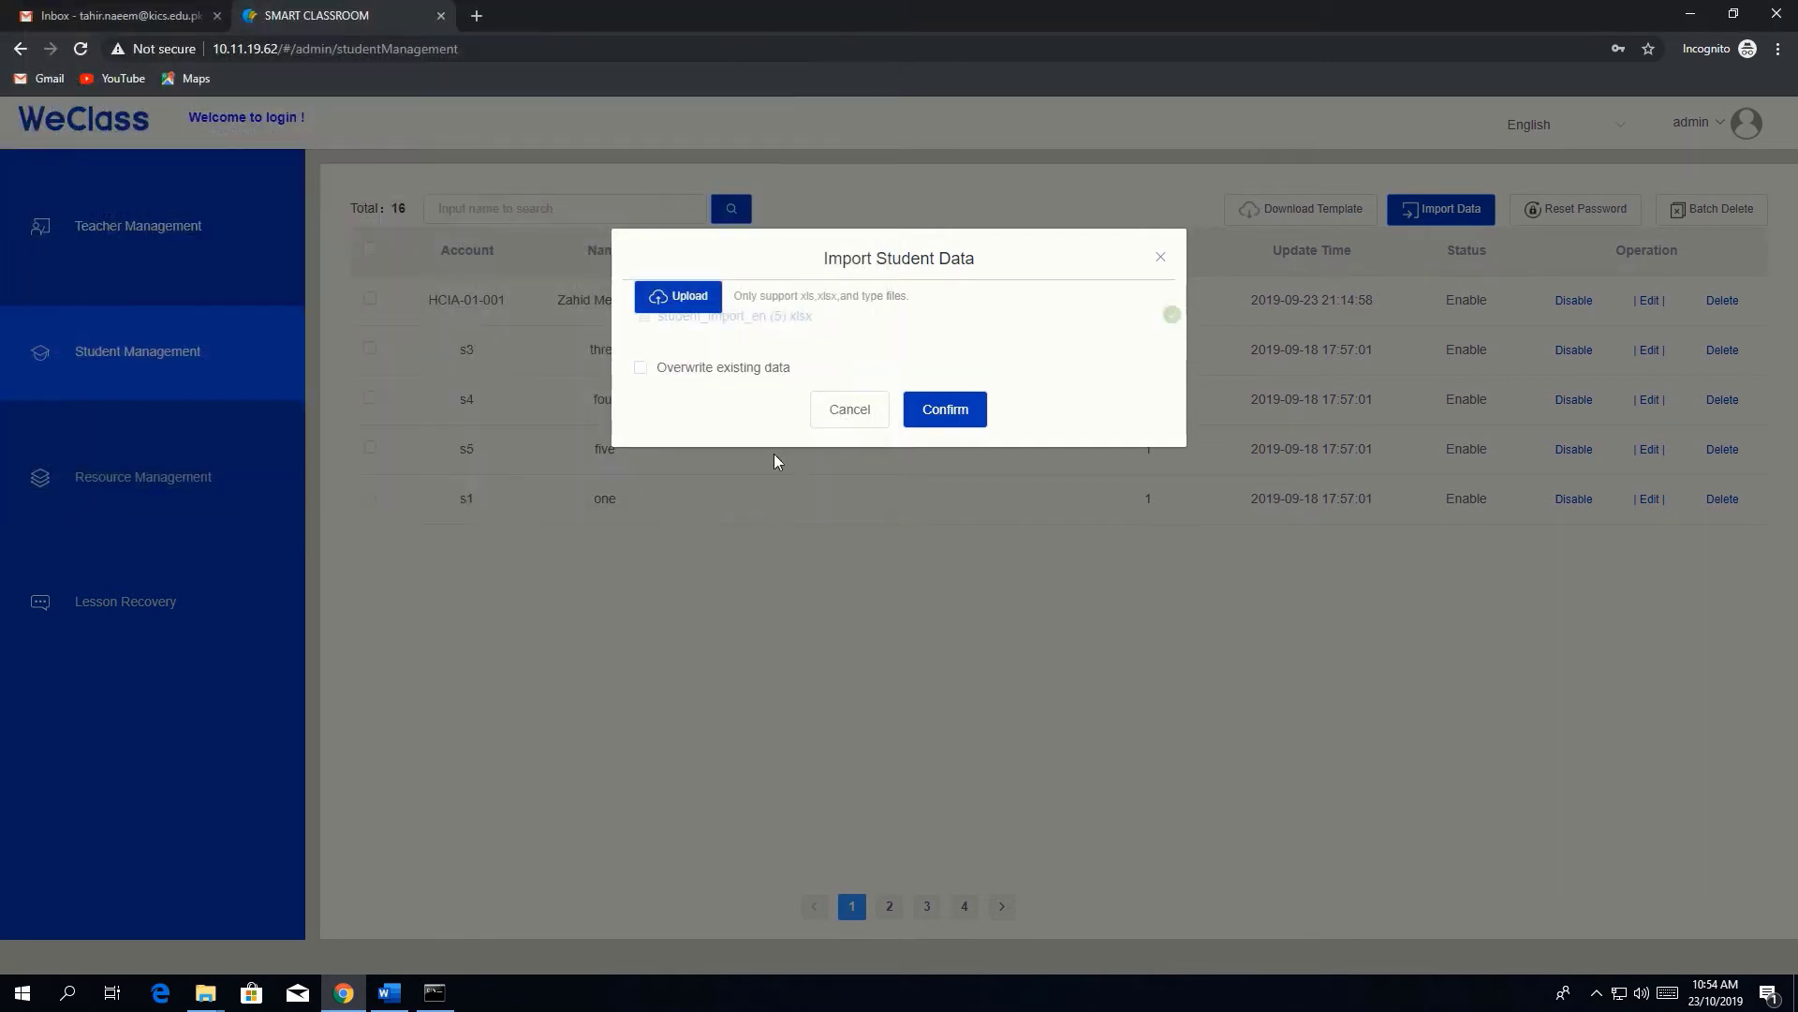
pyautogui.click(968, 413)
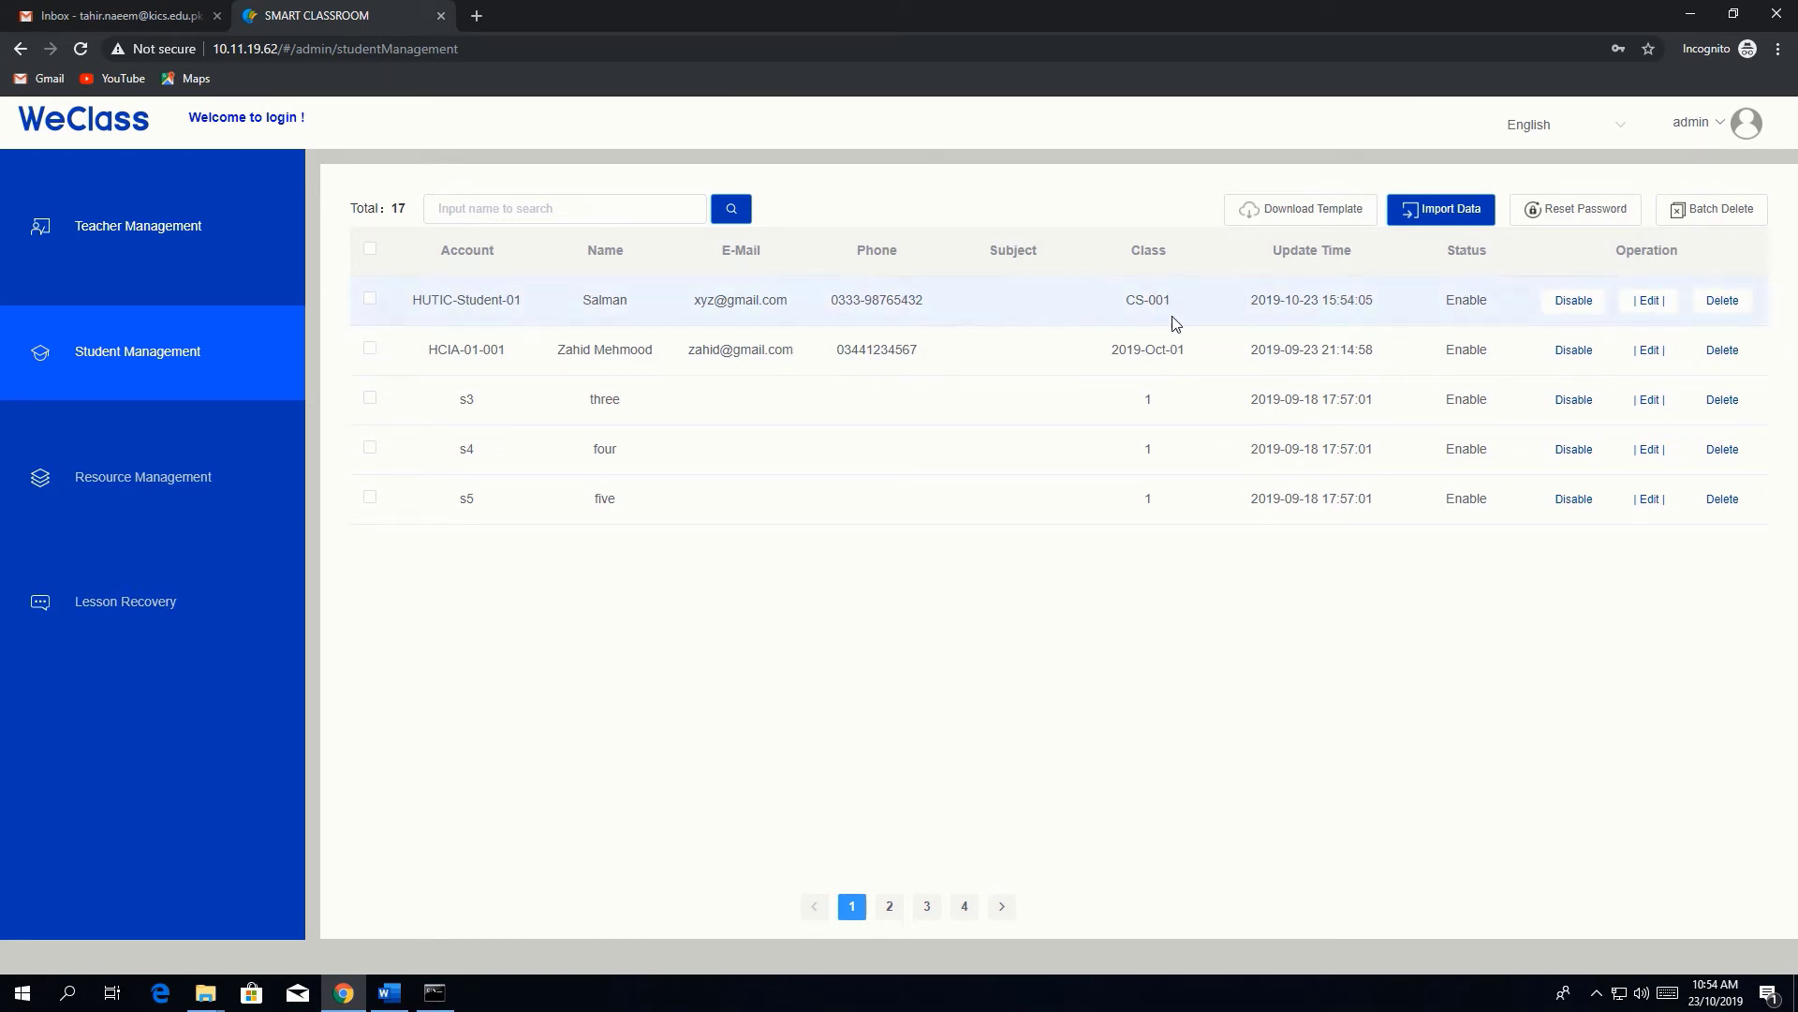
pyautogui.click(1649, 299)
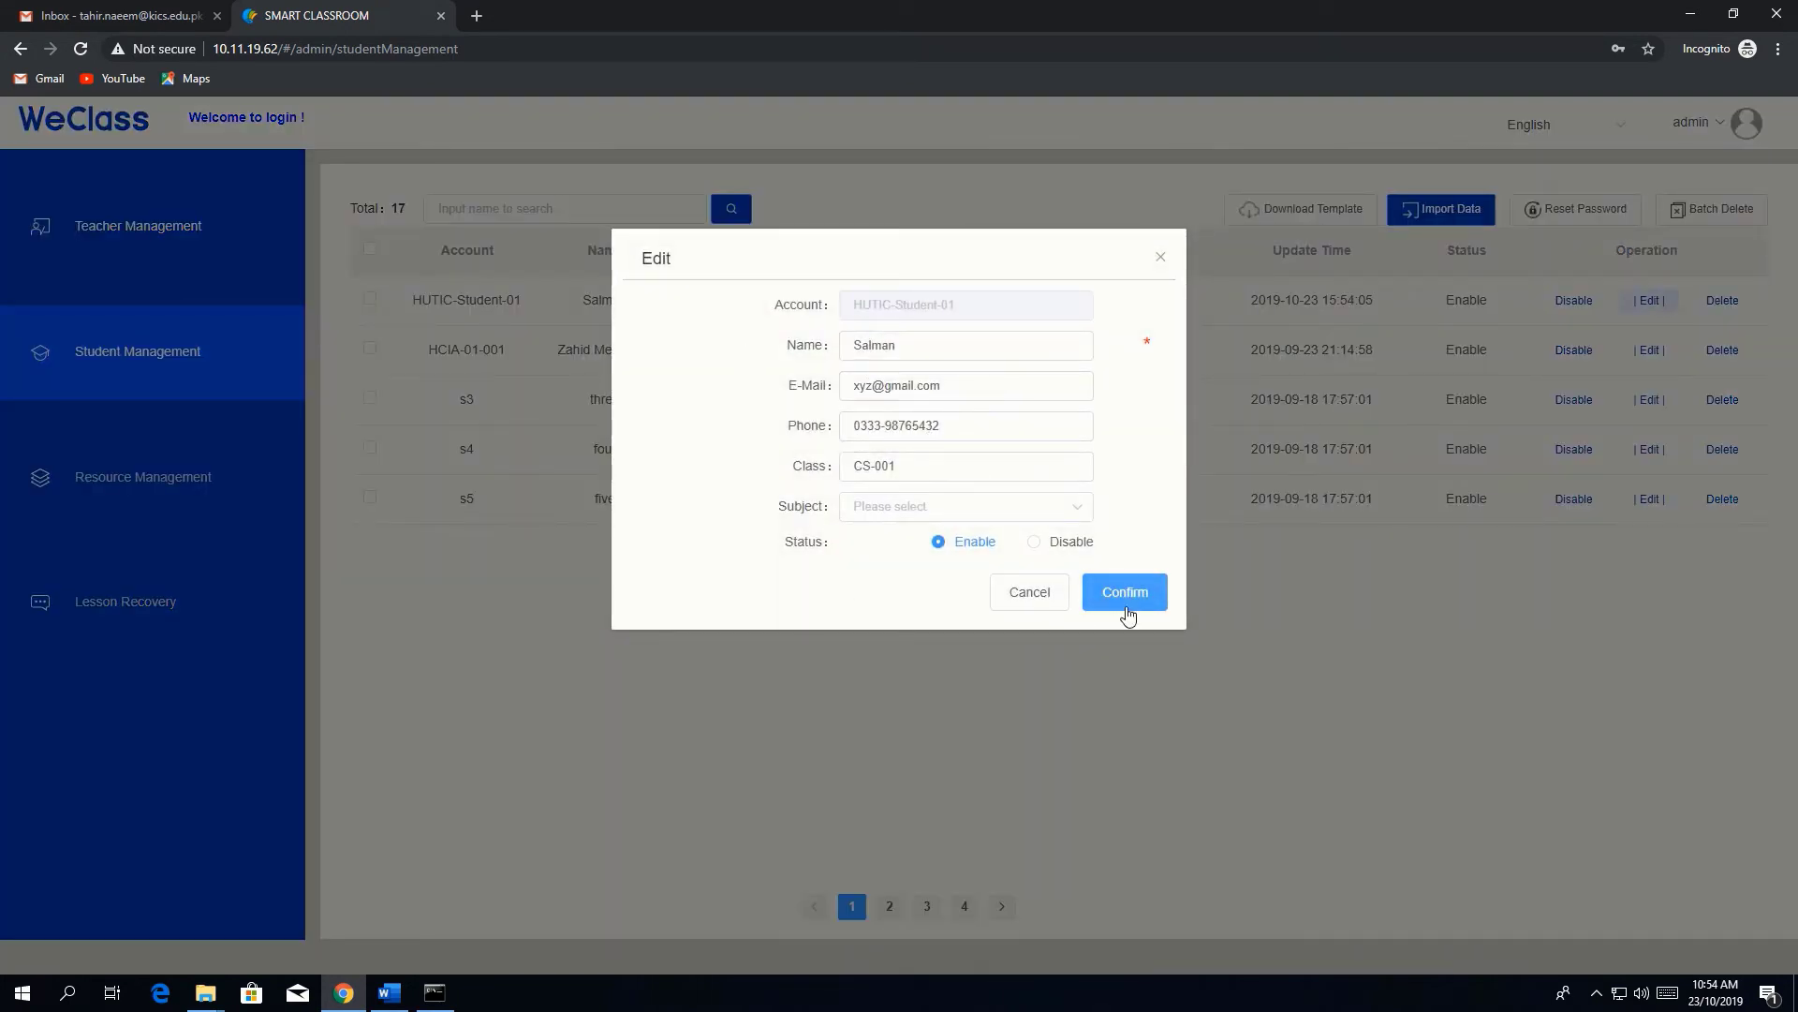
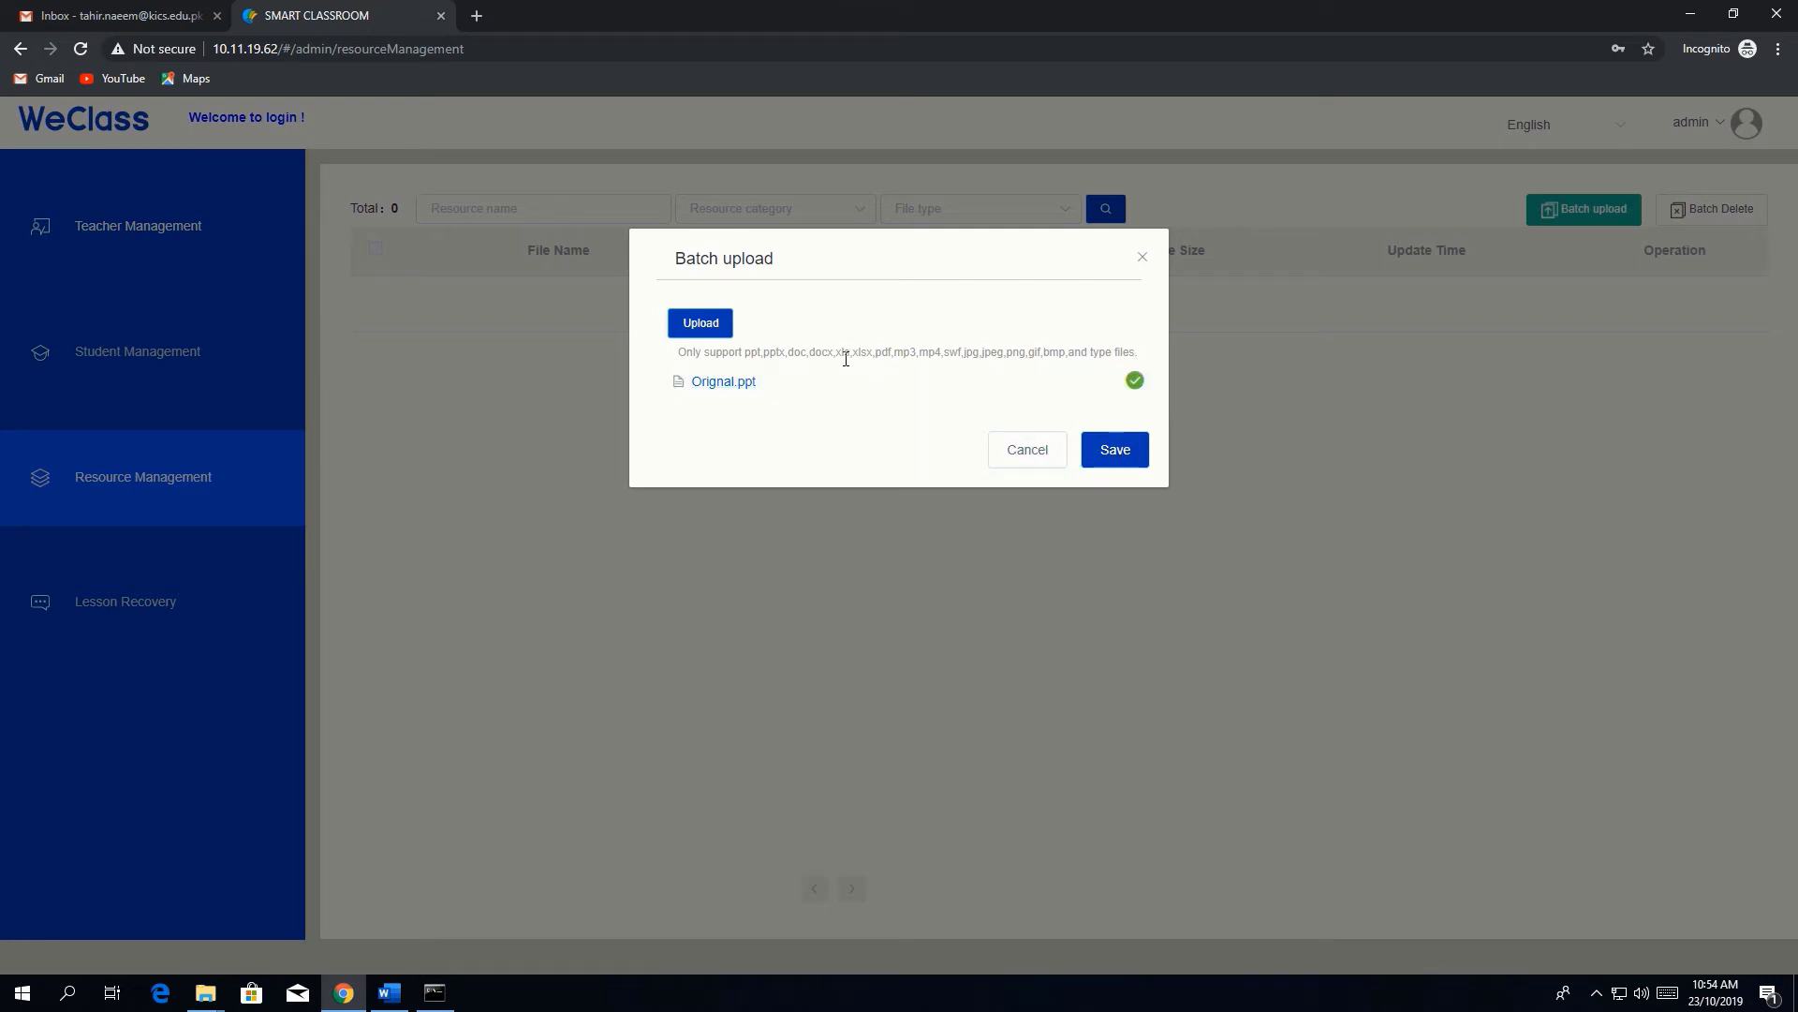
# Step: Upload the IMG-20190923-WA0003 image in Batch upload, then discard it
pyautogui.click(1189, 459)
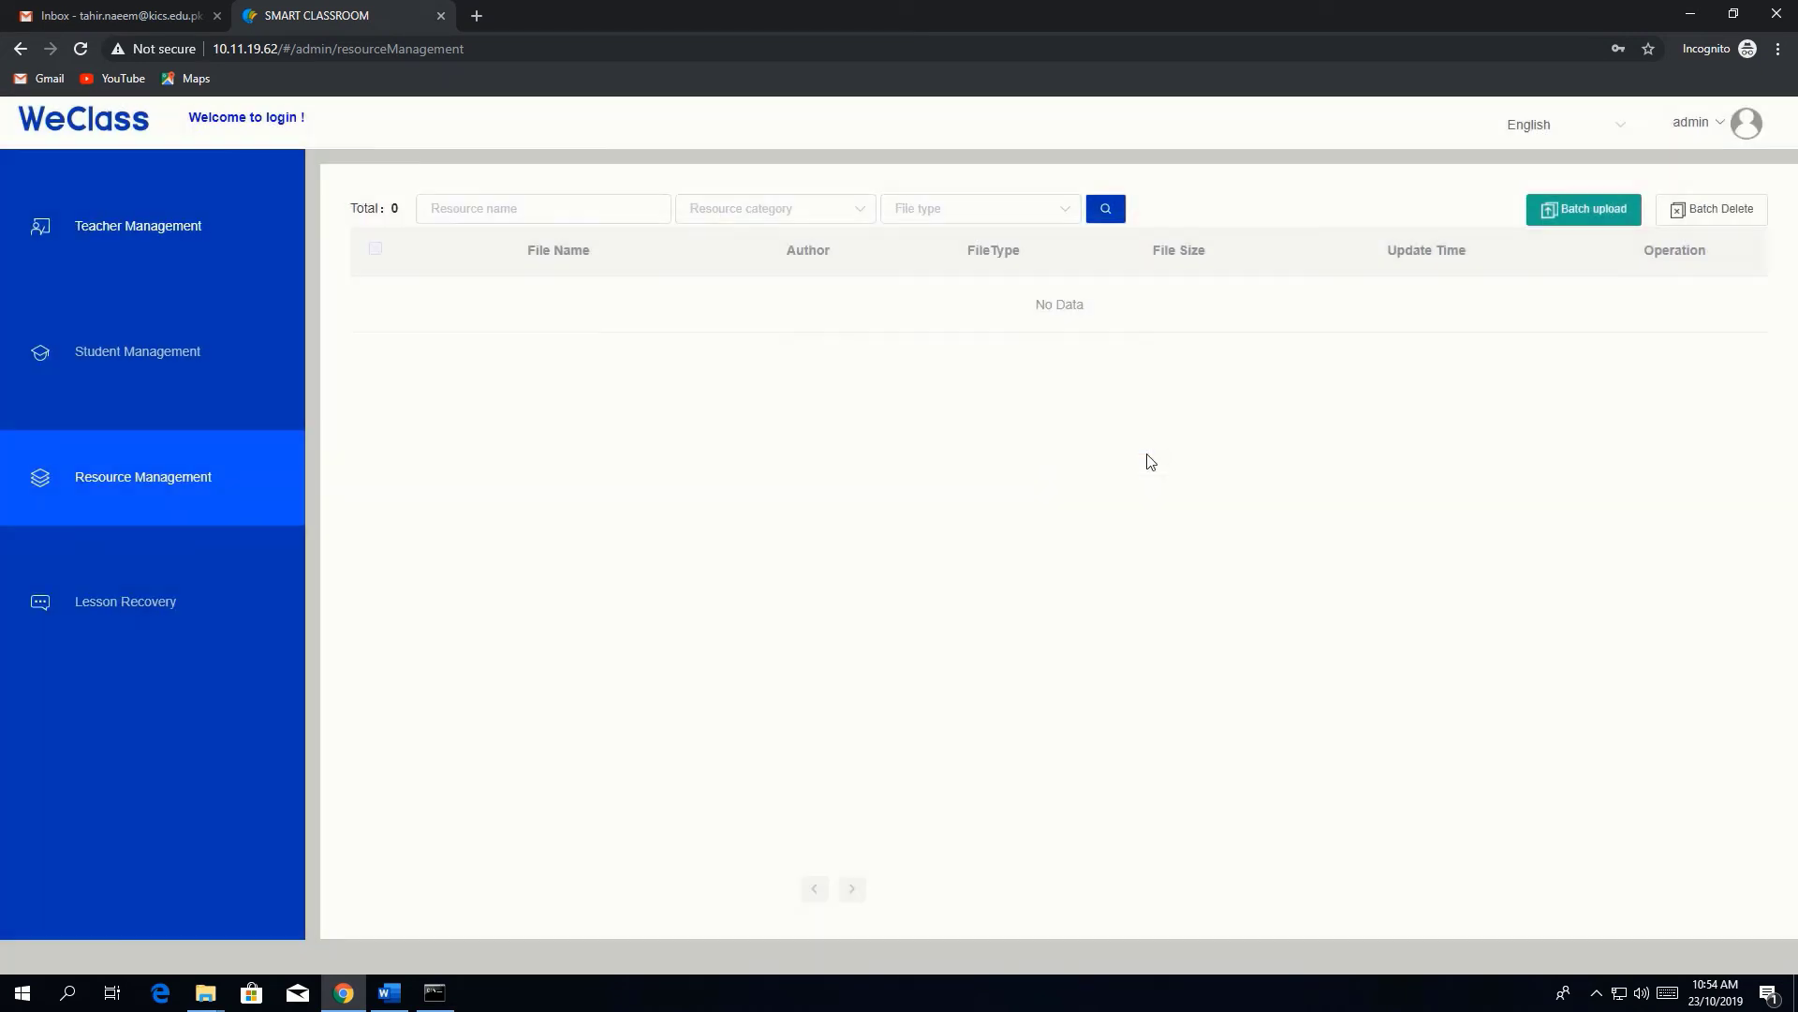
pyautogui.click(1579, 209)
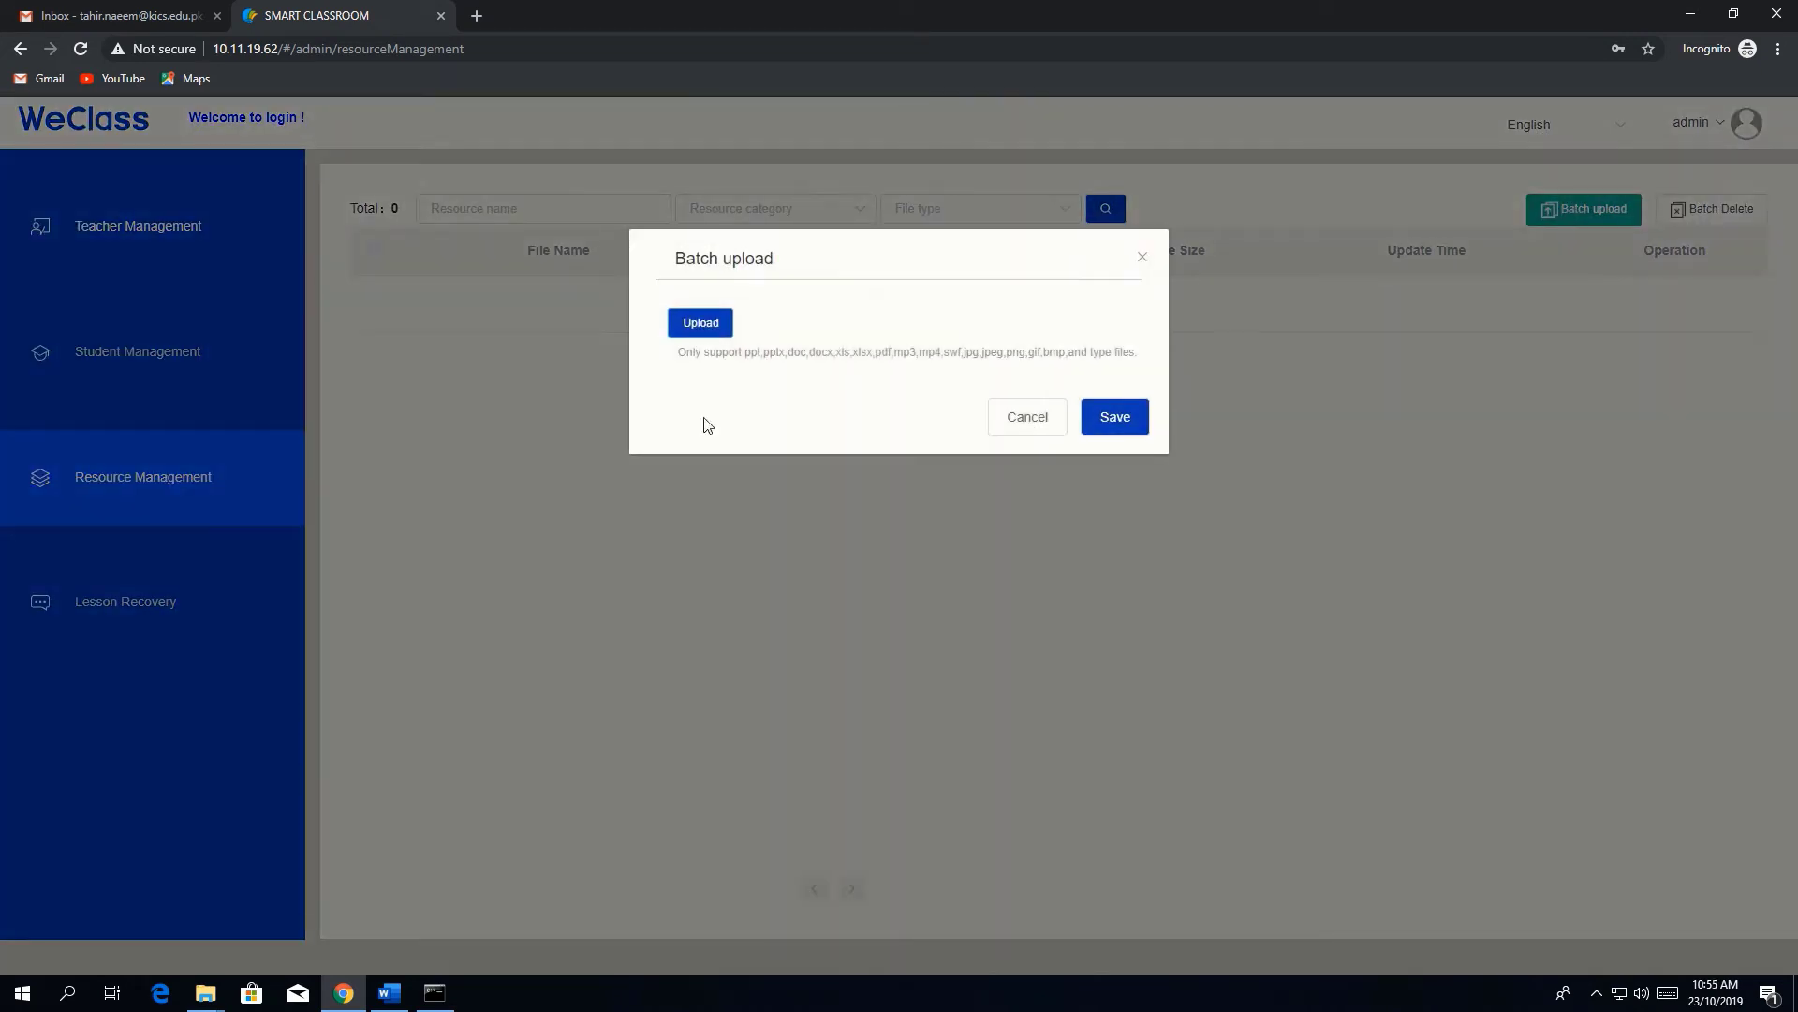
pyautogui.click(712, 328)
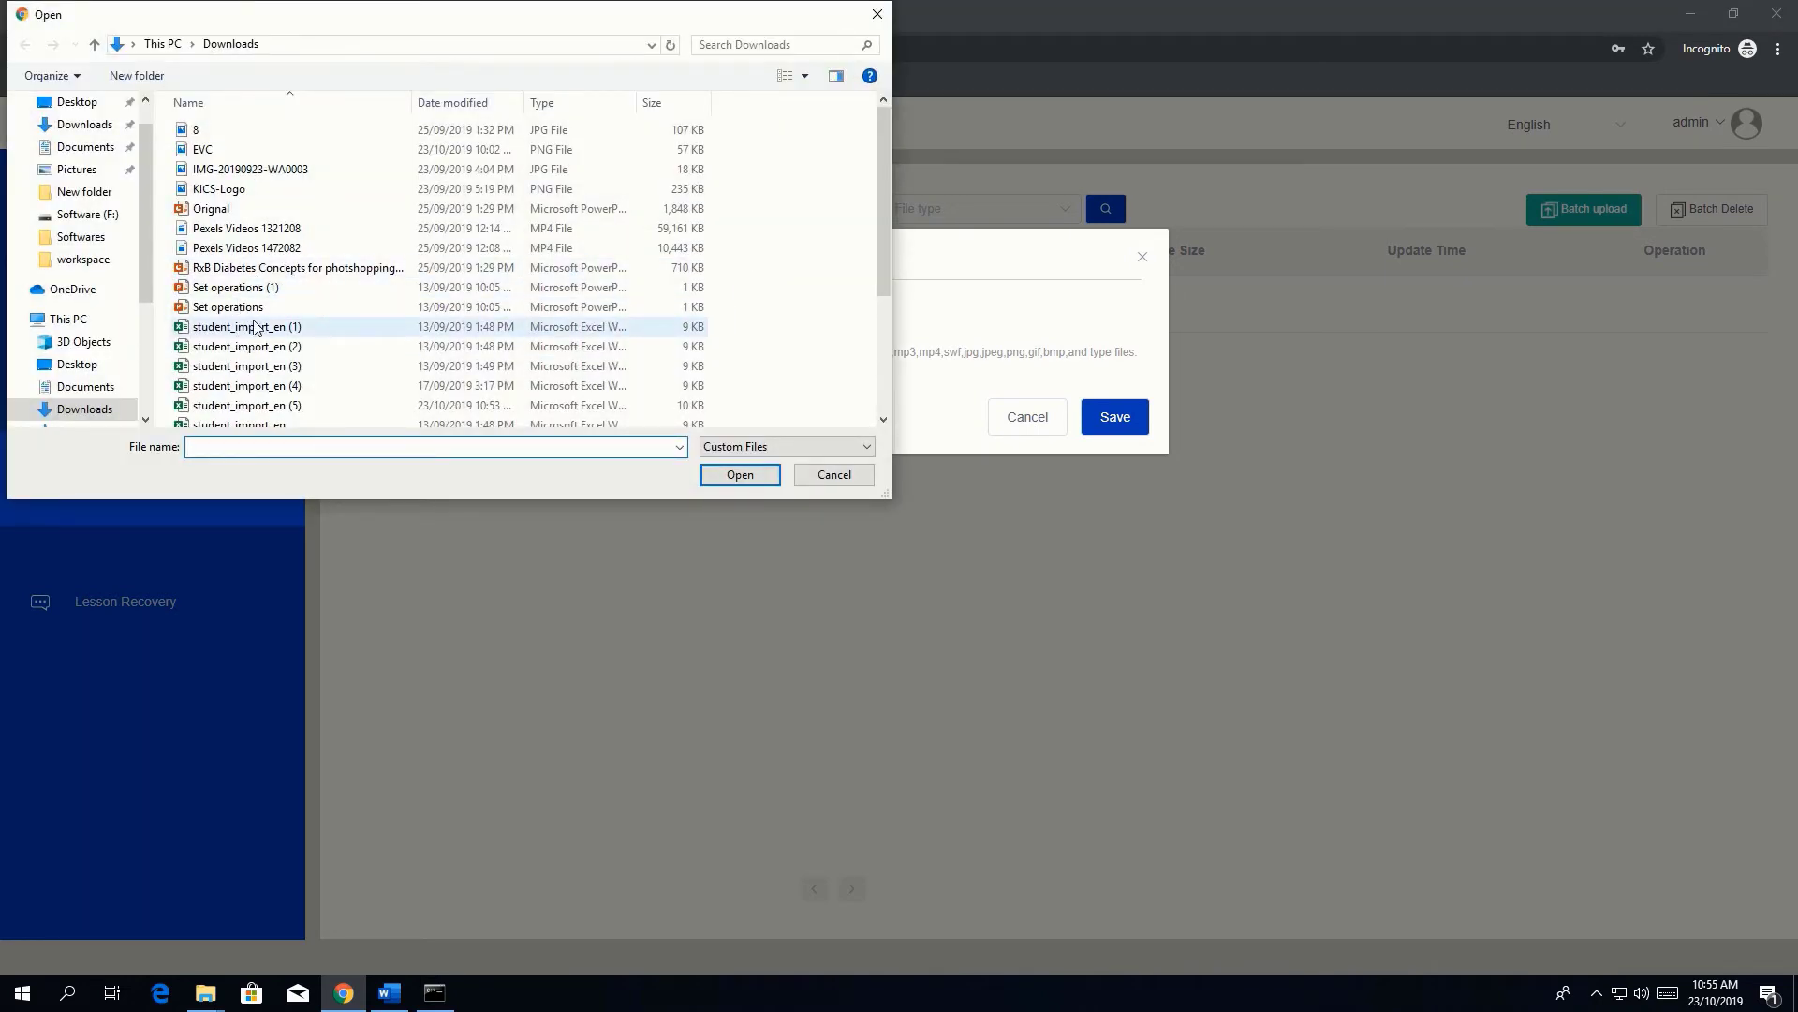
pyautogui.click(258, 170)
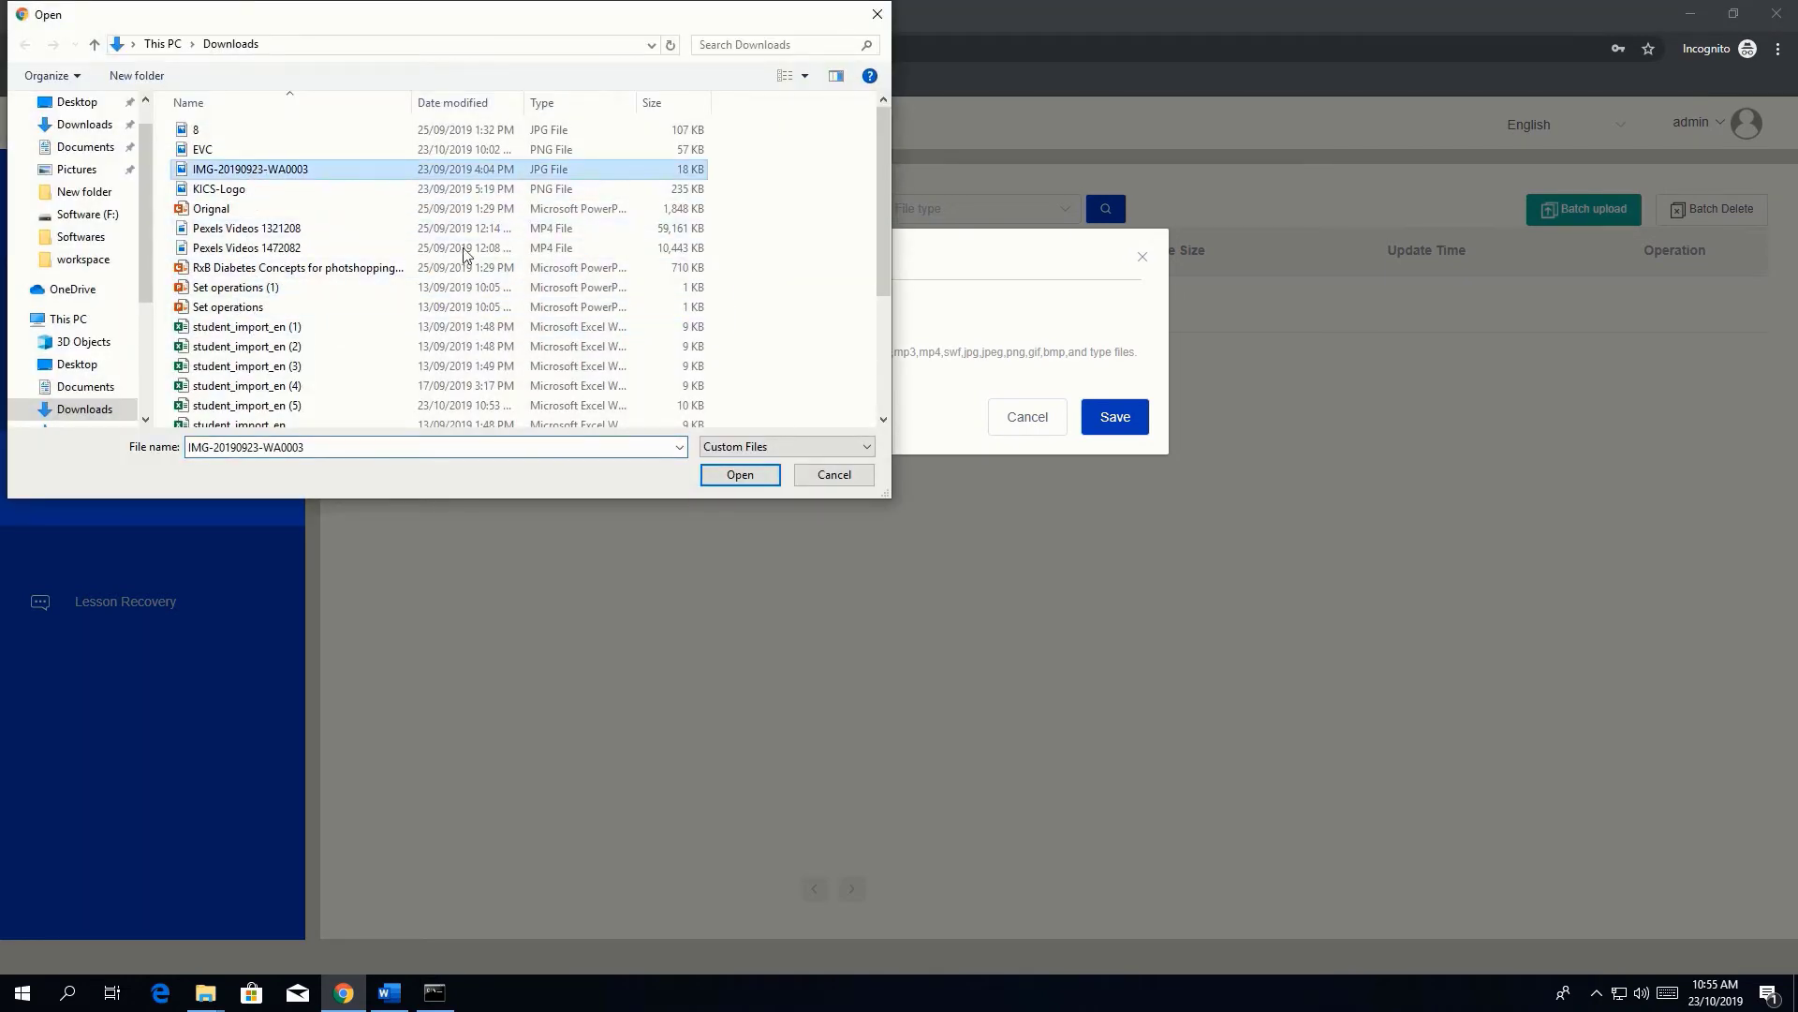
pyautogui.click(749, 478)
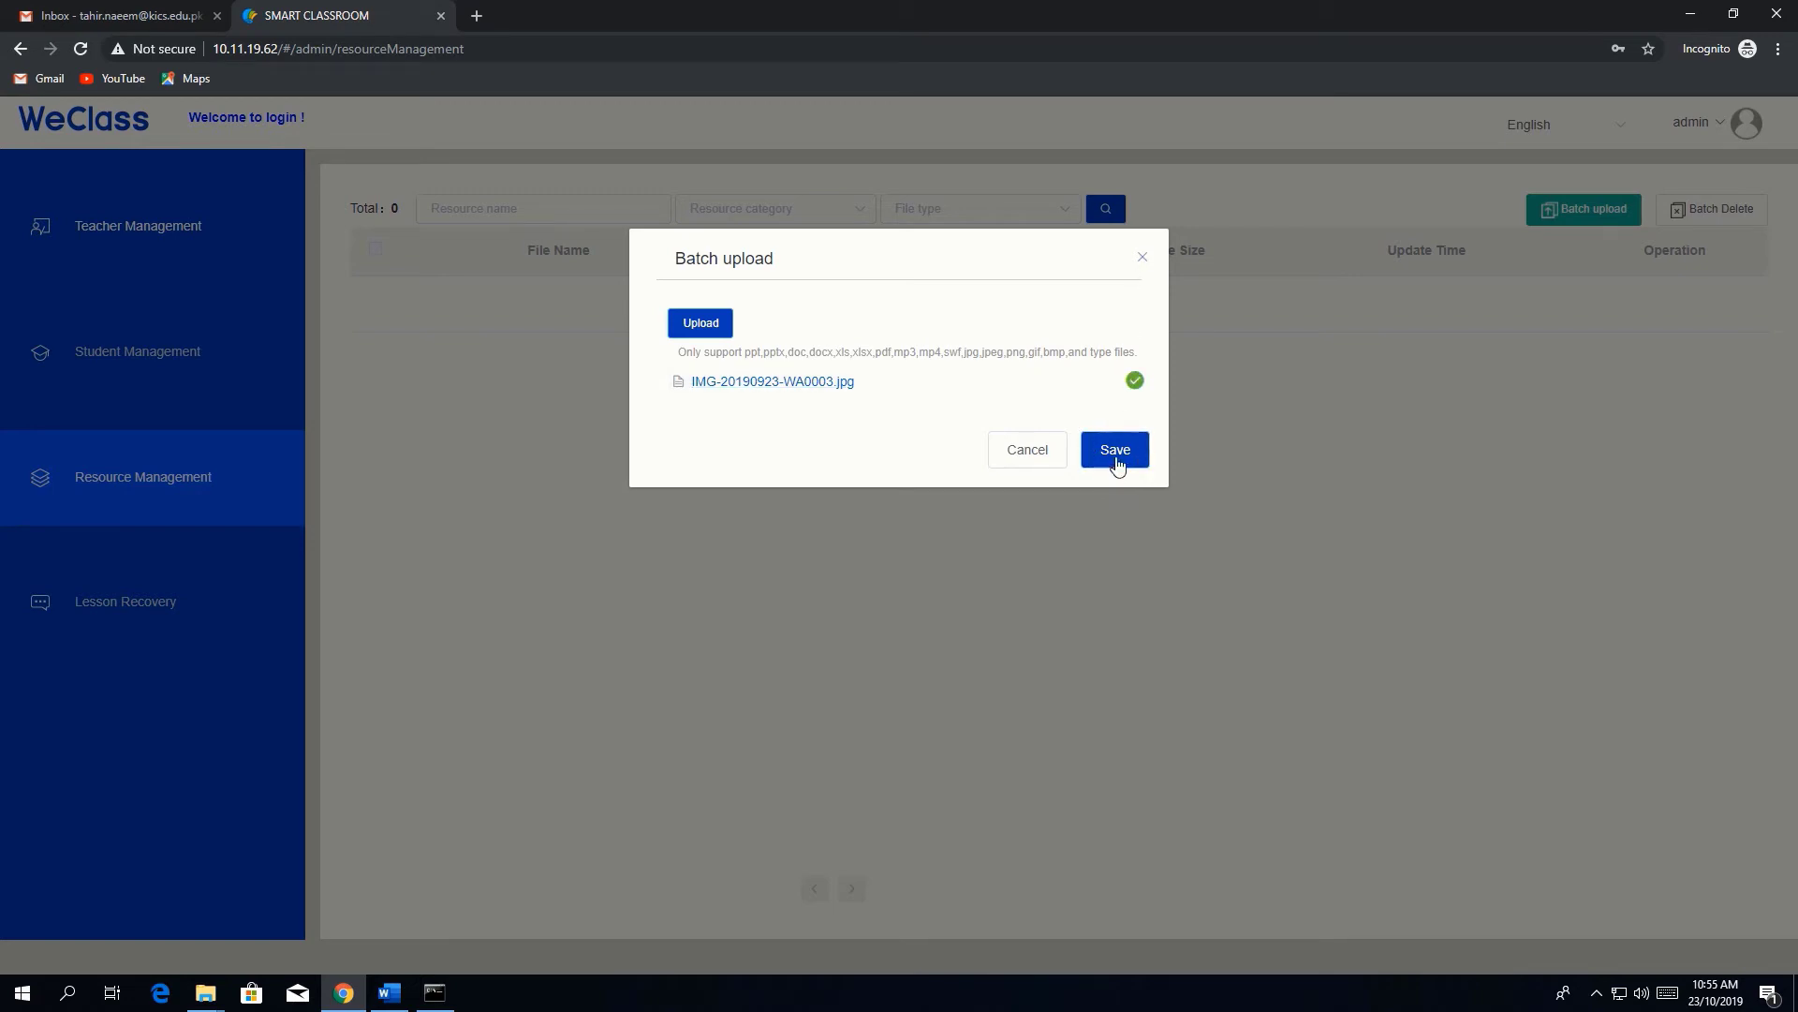
pyautogui.click(1141, 259)
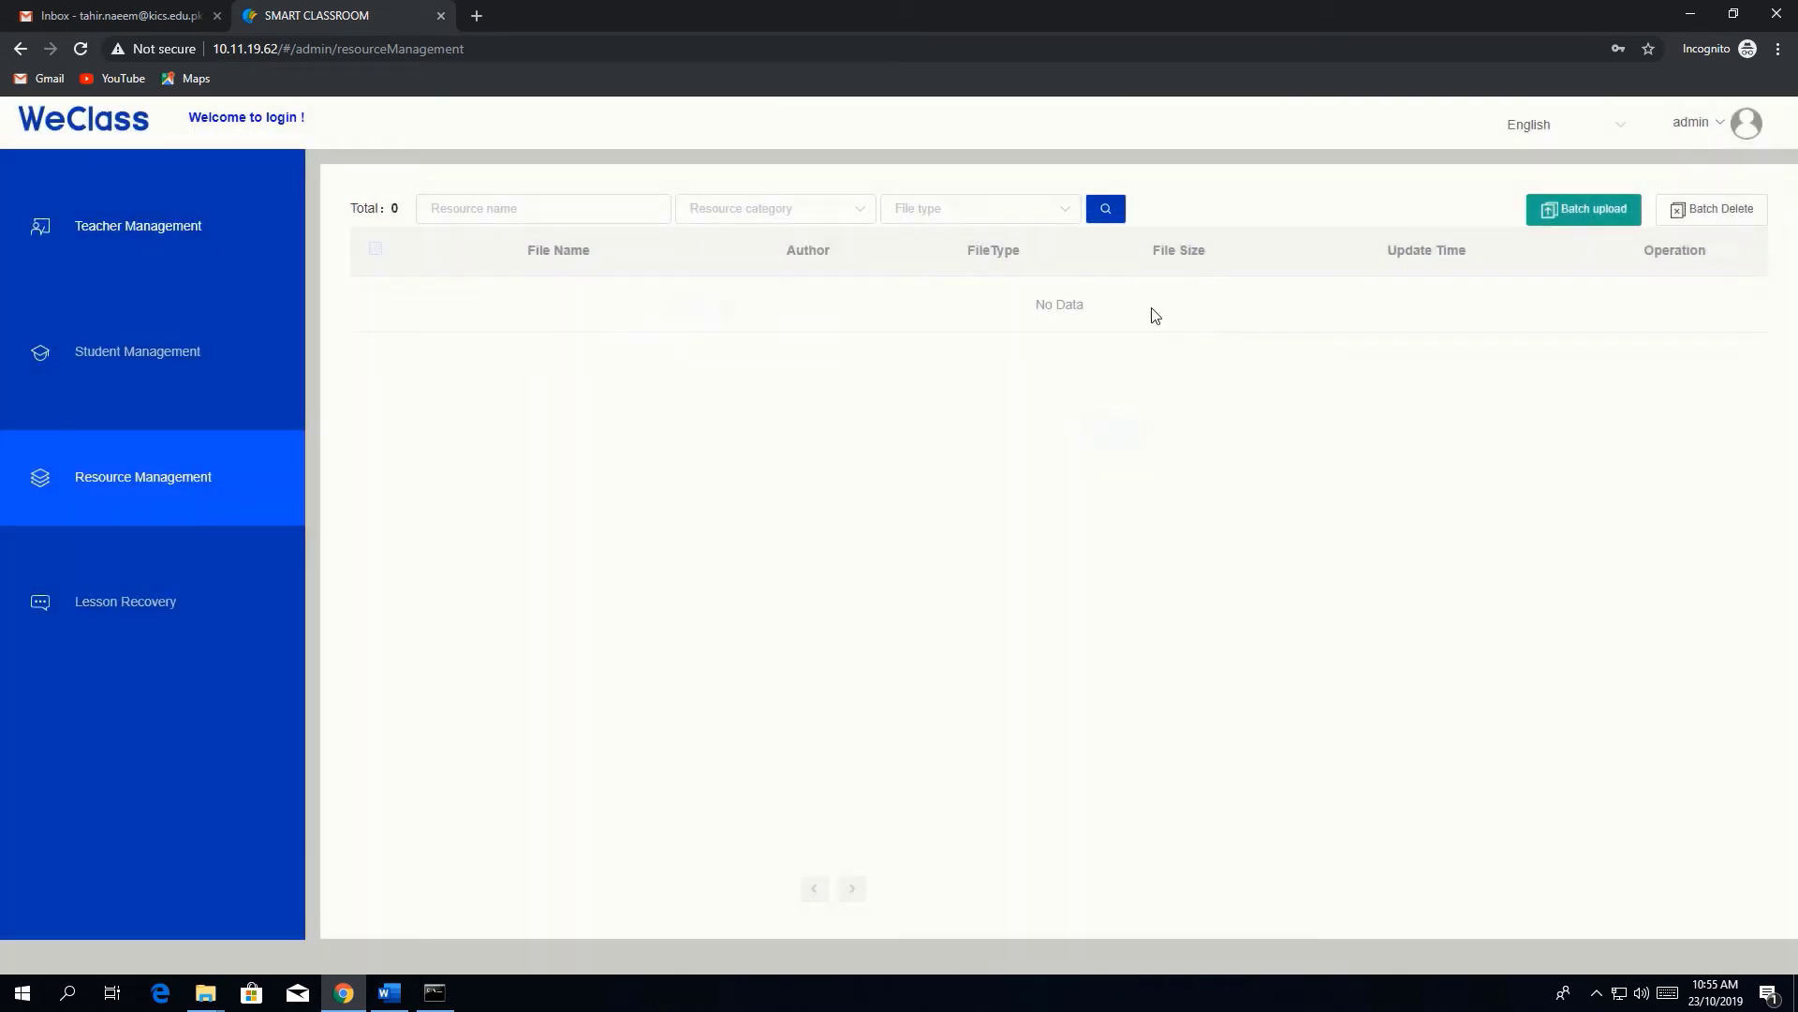
# Step: Upload student_import_en (2).xlsx in Batch upload, save, and close the dialog
pyautogui.click(1555, 210)
pyautogui.click(694, 327)
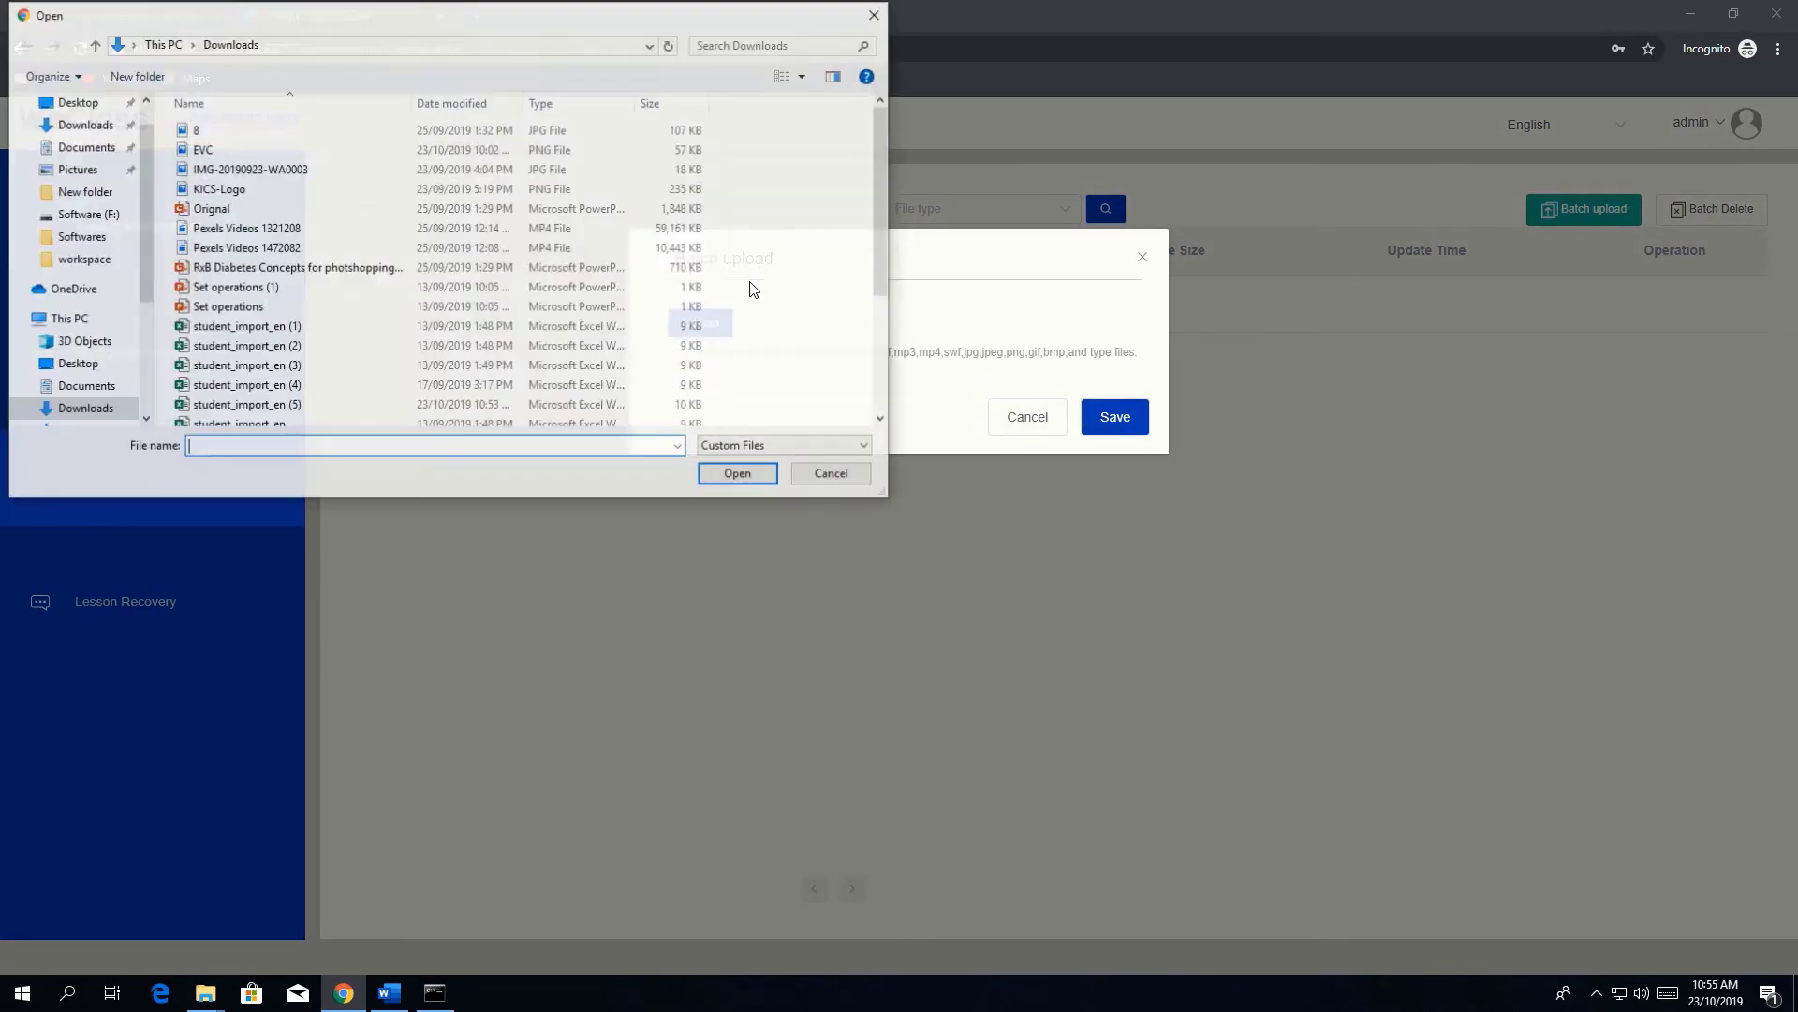
pyautogui.scroll(-1, 339, 337)
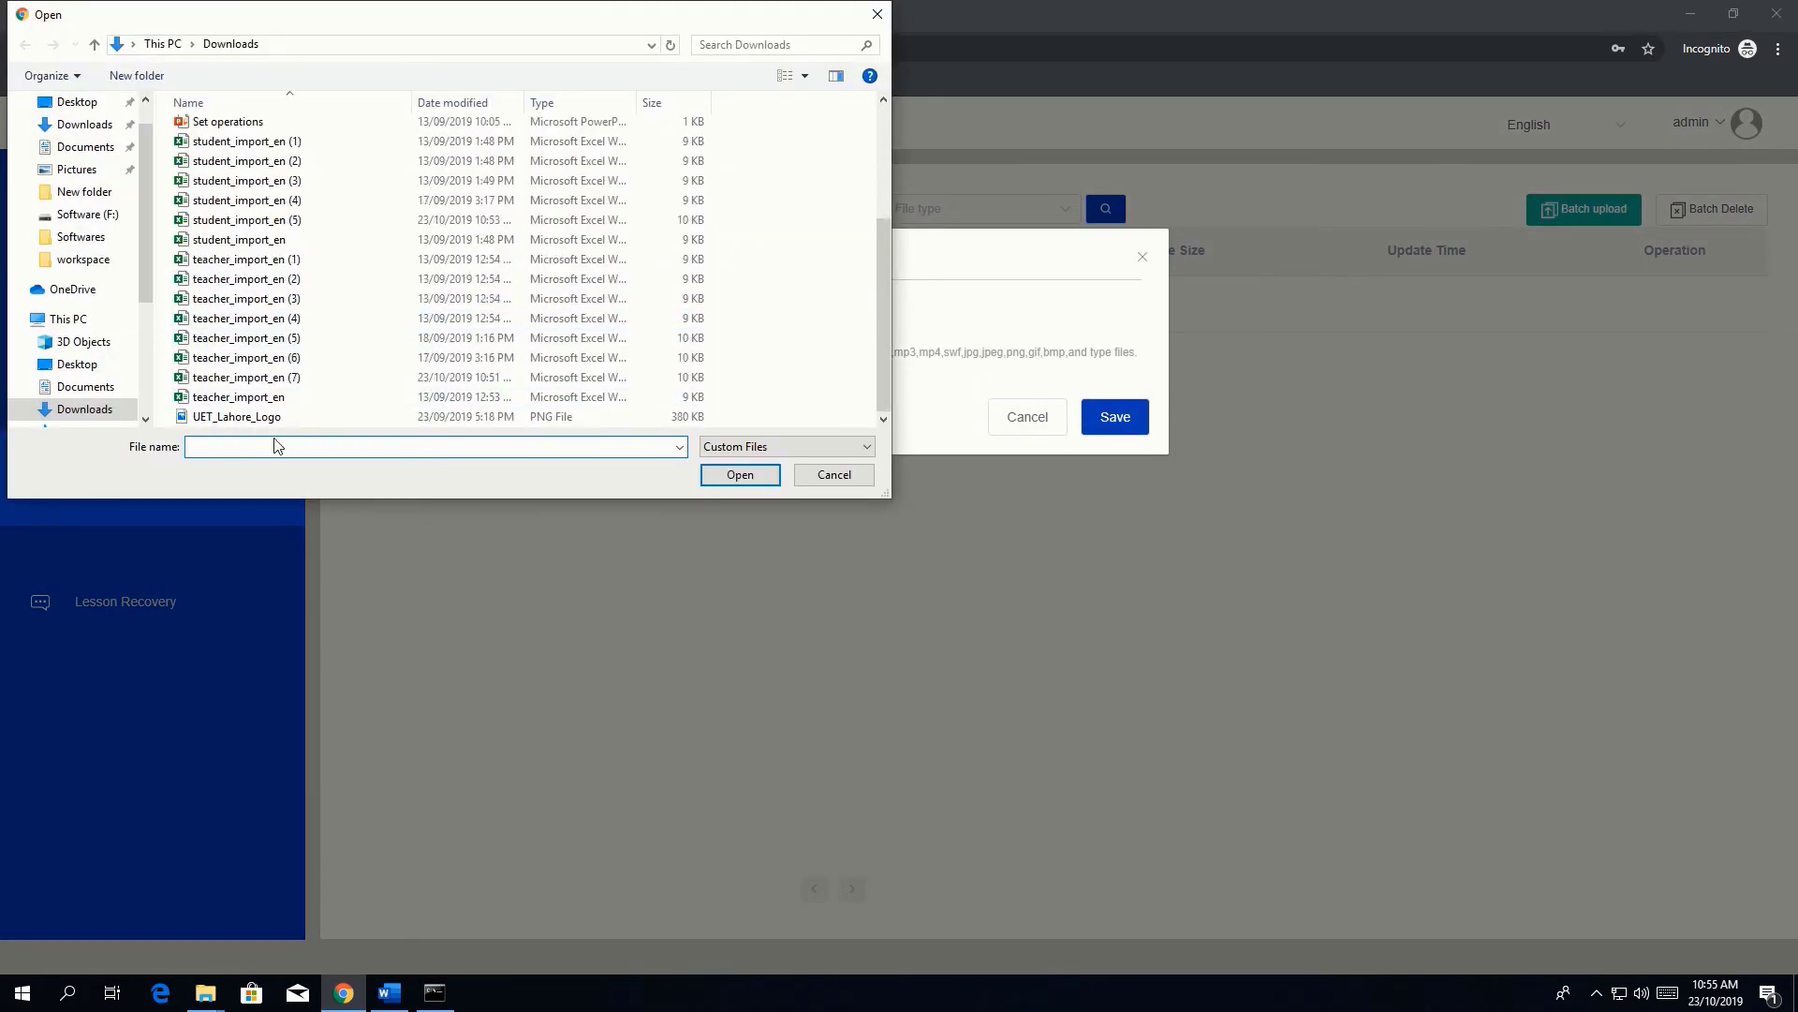
pyautogui.scroll(3, 337, 370)
pyautogui.click(311, 323)
pyautogui.click(740, 475)
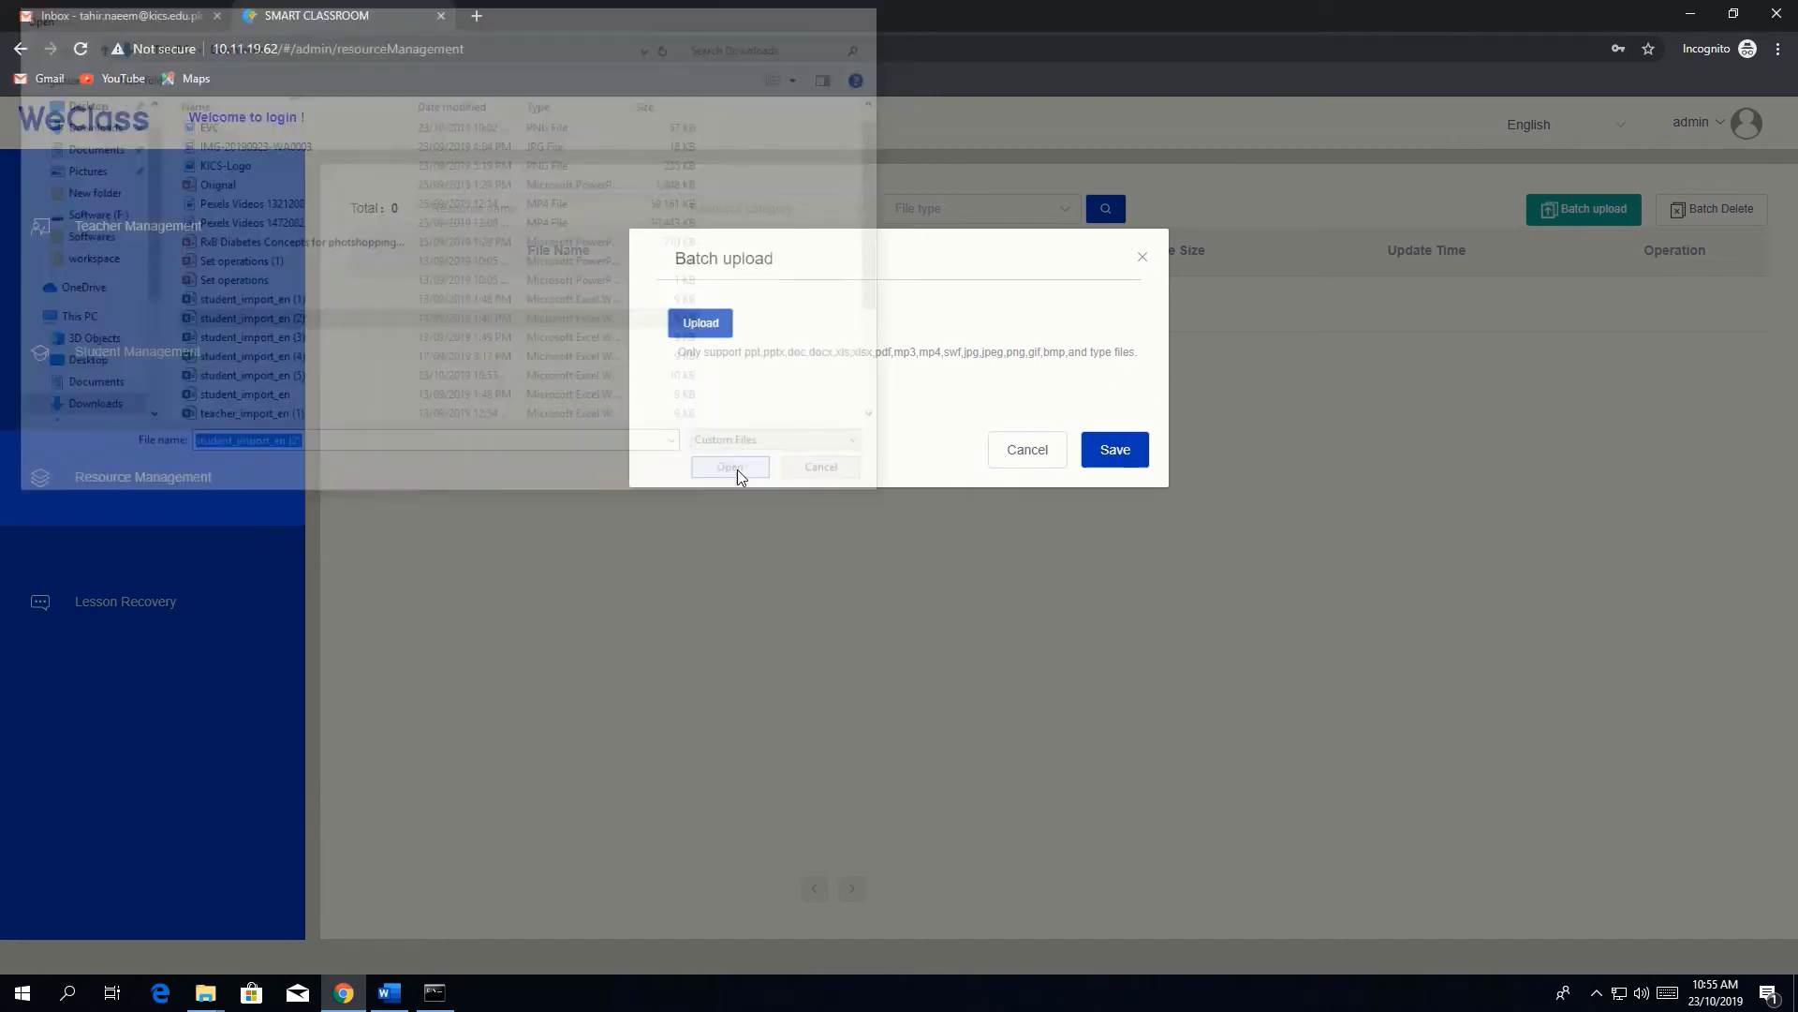
pyautogui.click(1114, 450)
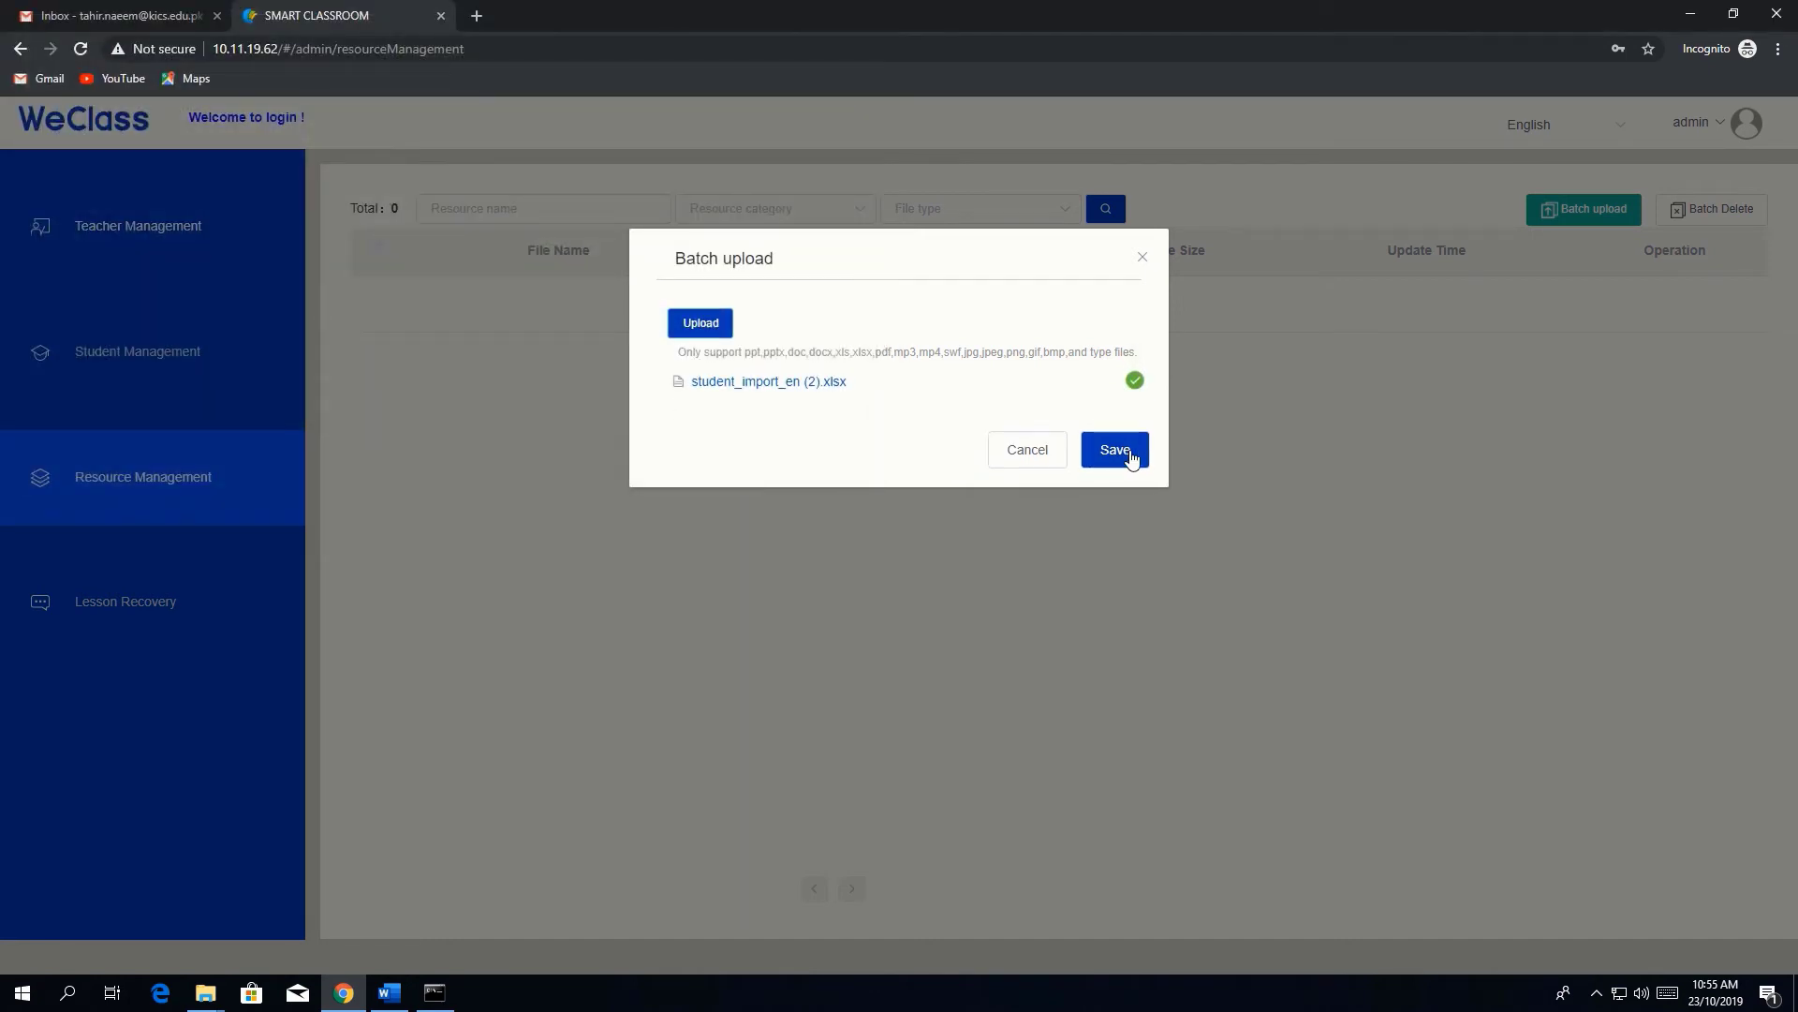
pyautogui.click(1130, 456)
pyautogui.click(1142, 260)
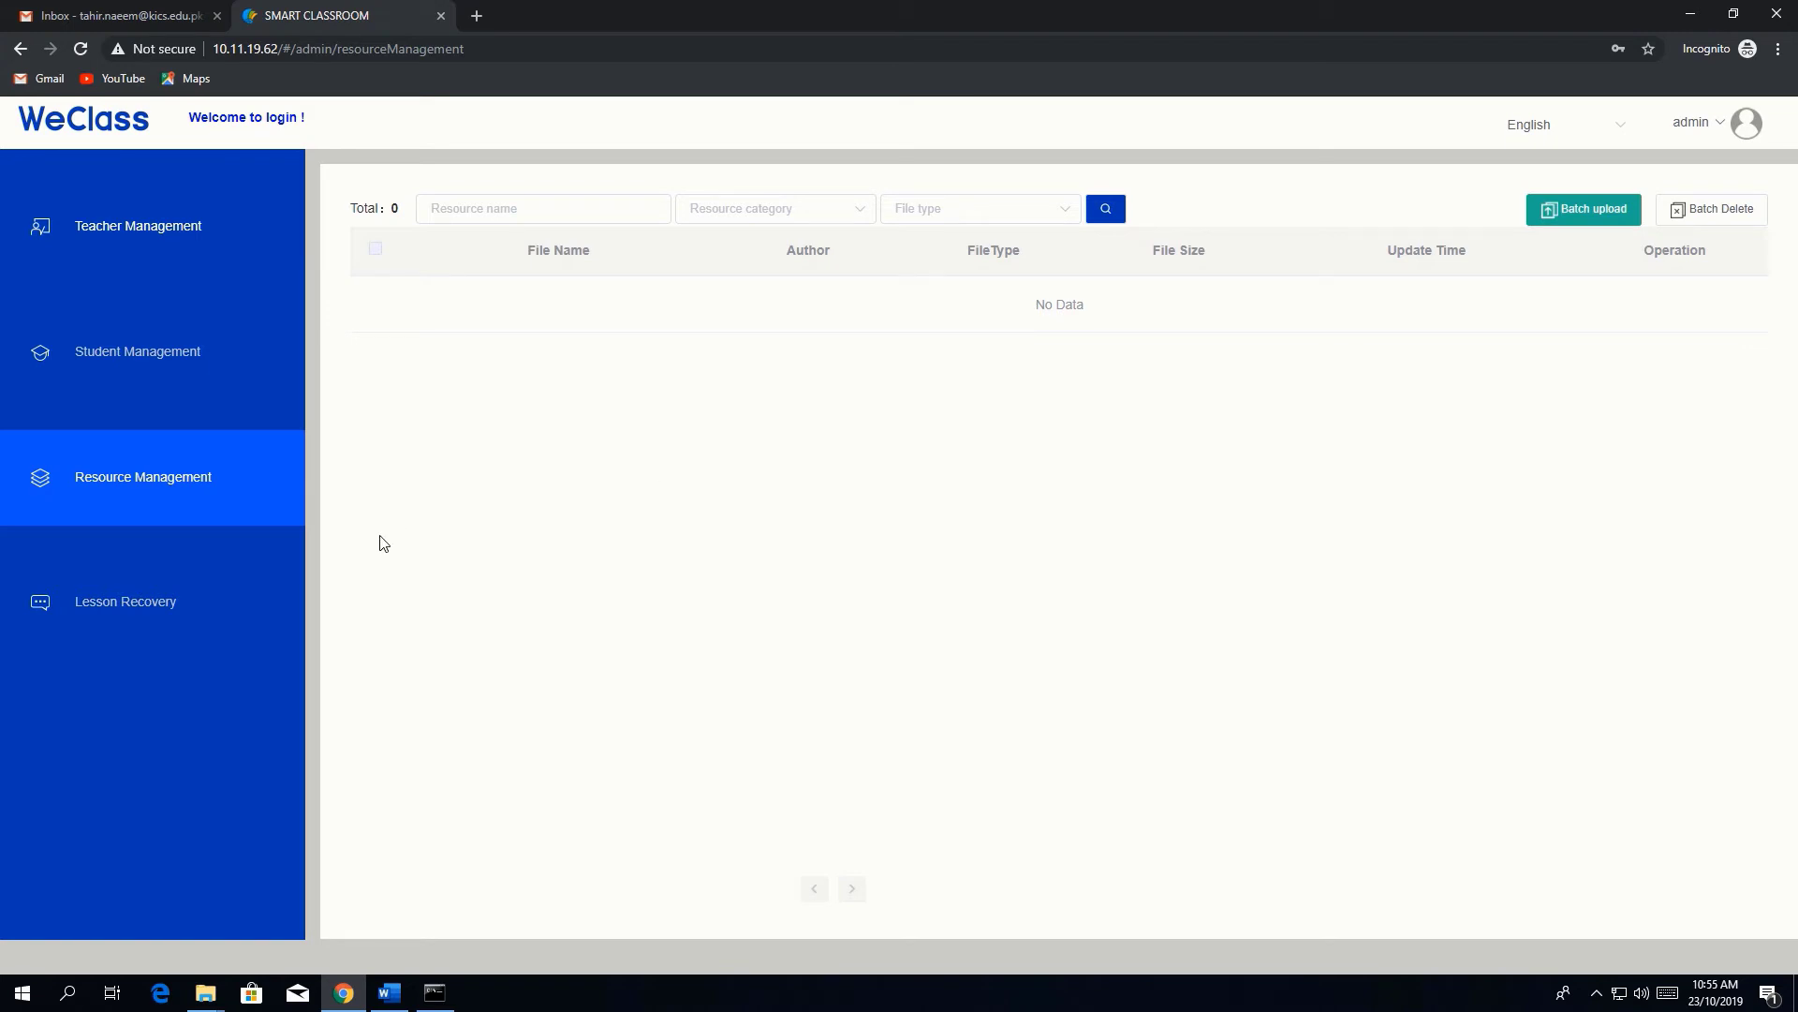
# Step: Open Lesson Recovery, then quit the admin account from the top-right menu
pyautogui.click(142, 593)
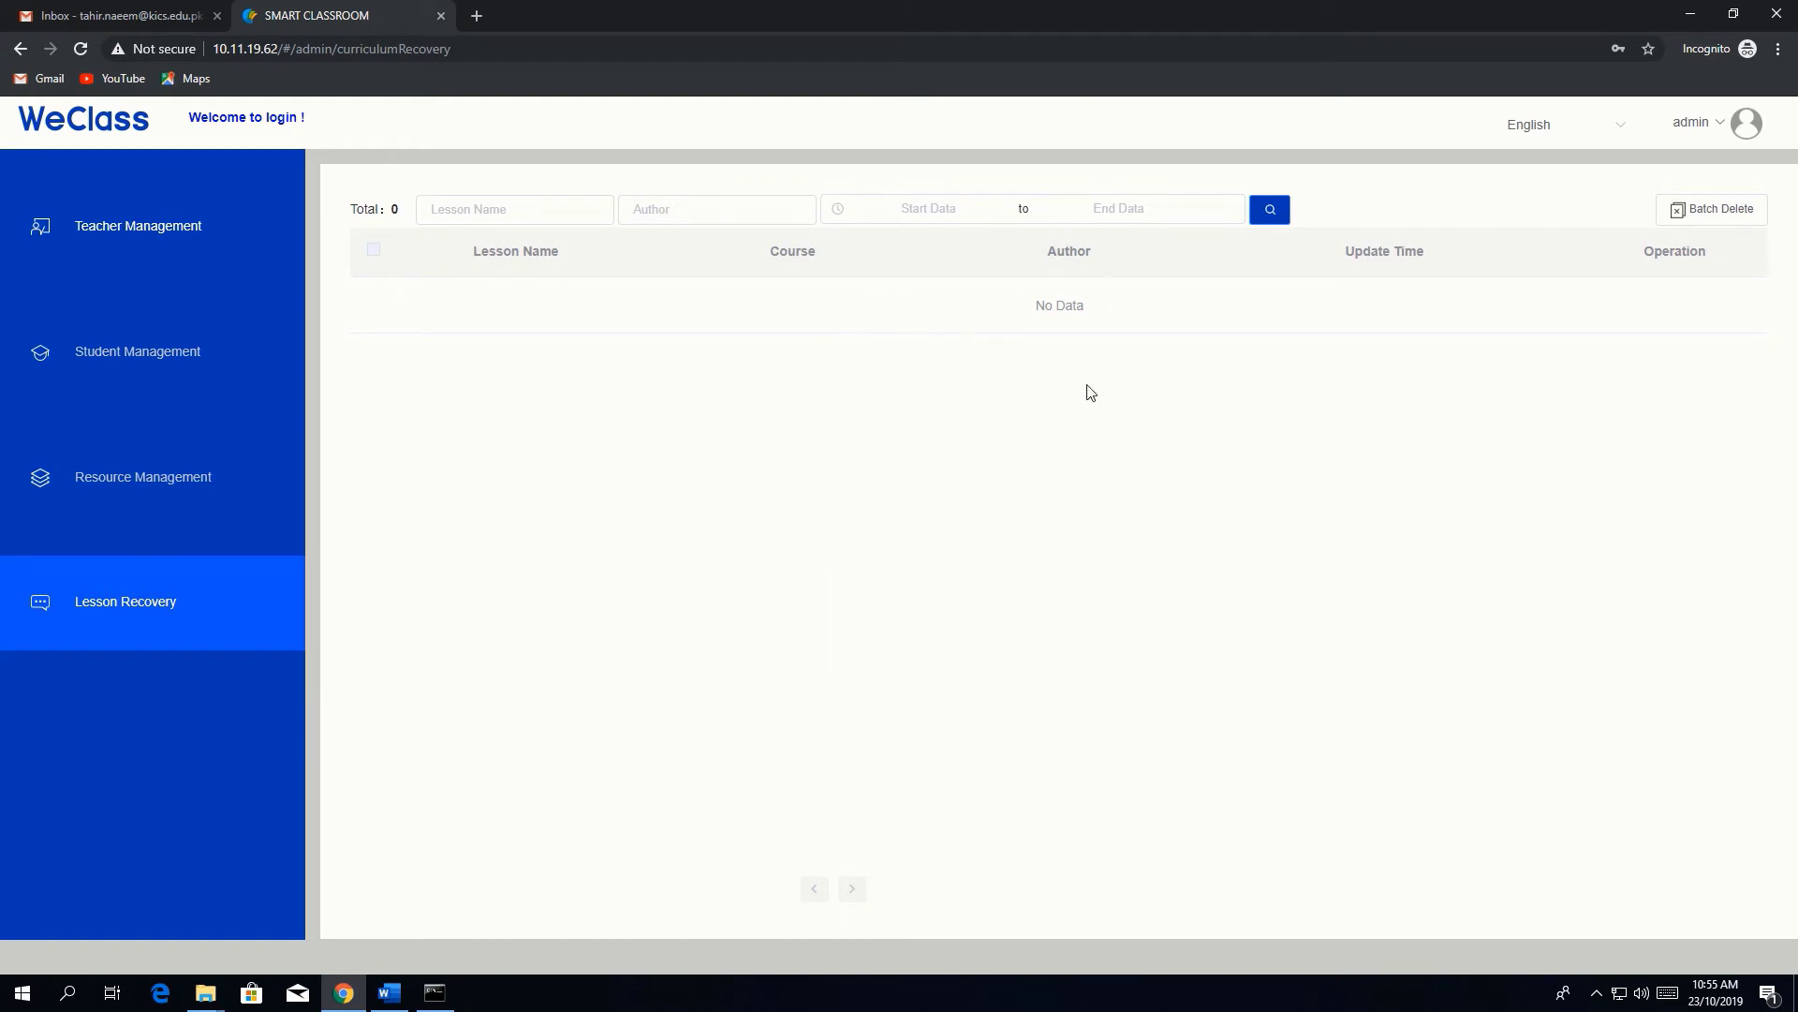
pyautogui.doubleClick(1693, 123)
pyautogui.click(1683, 208)
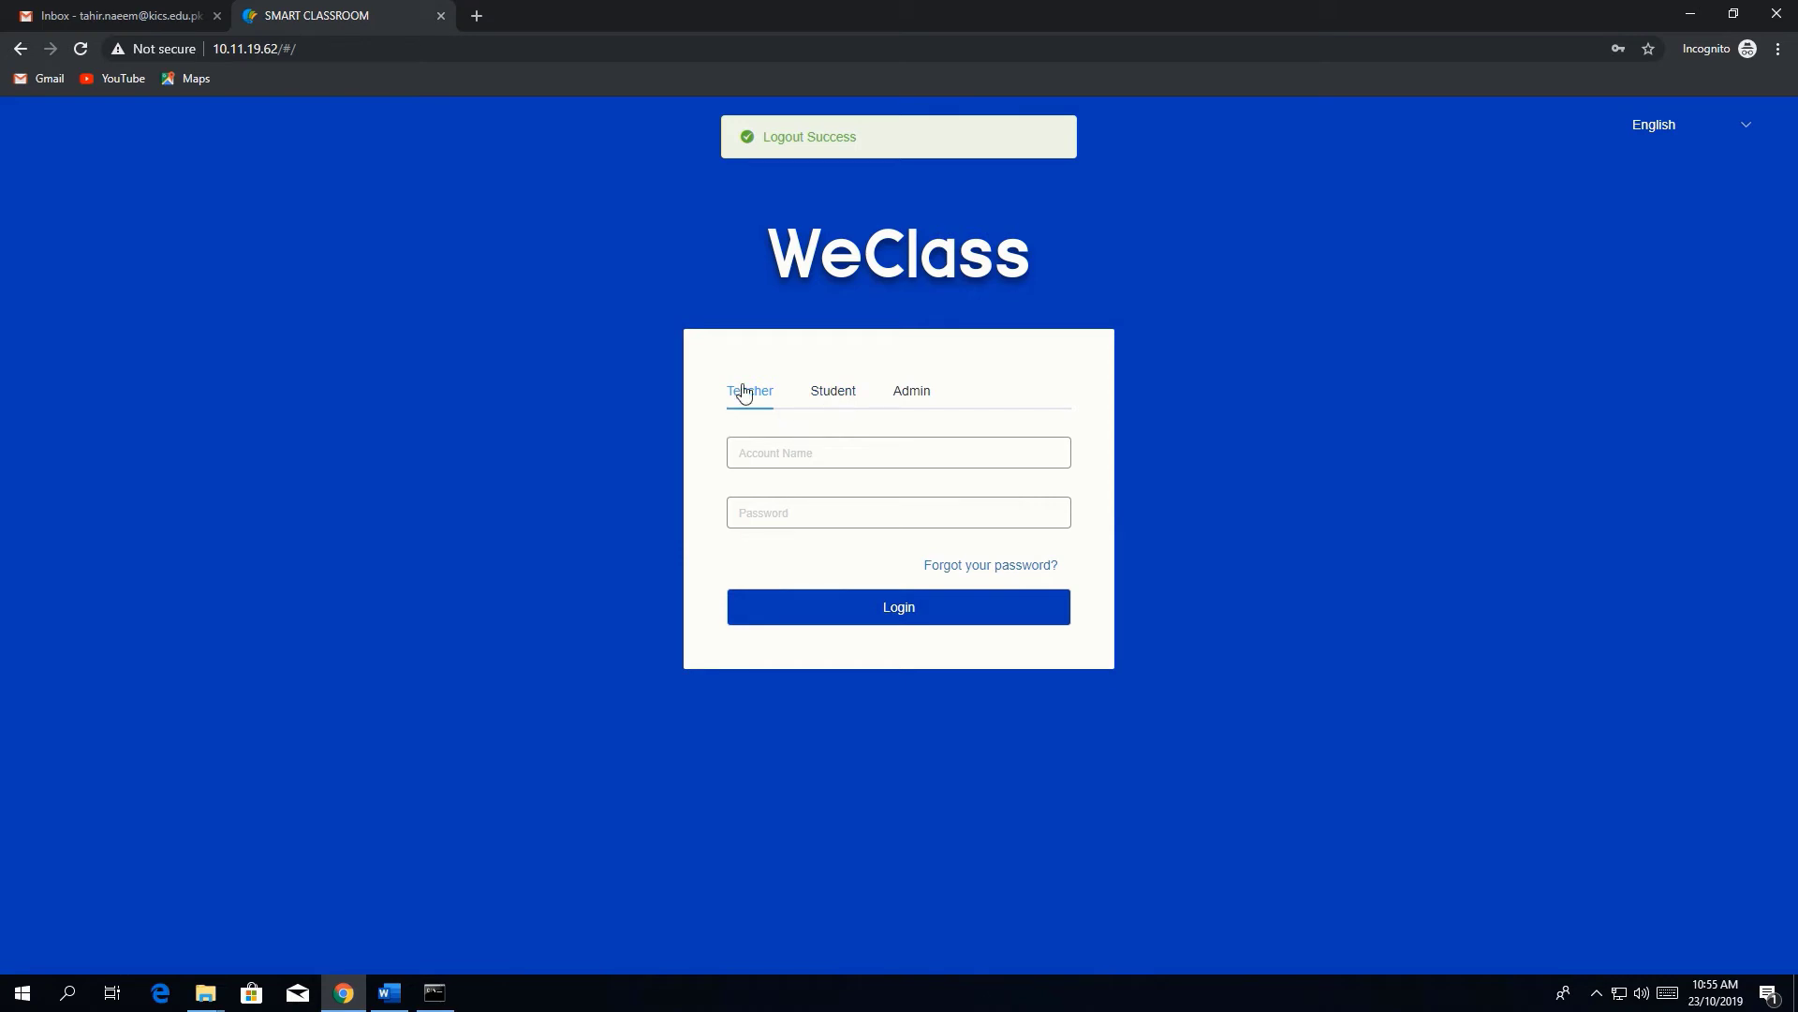
# Step: Log in on the Teacher tab with the teacher account name and password
pyautogui.click(817, 453)
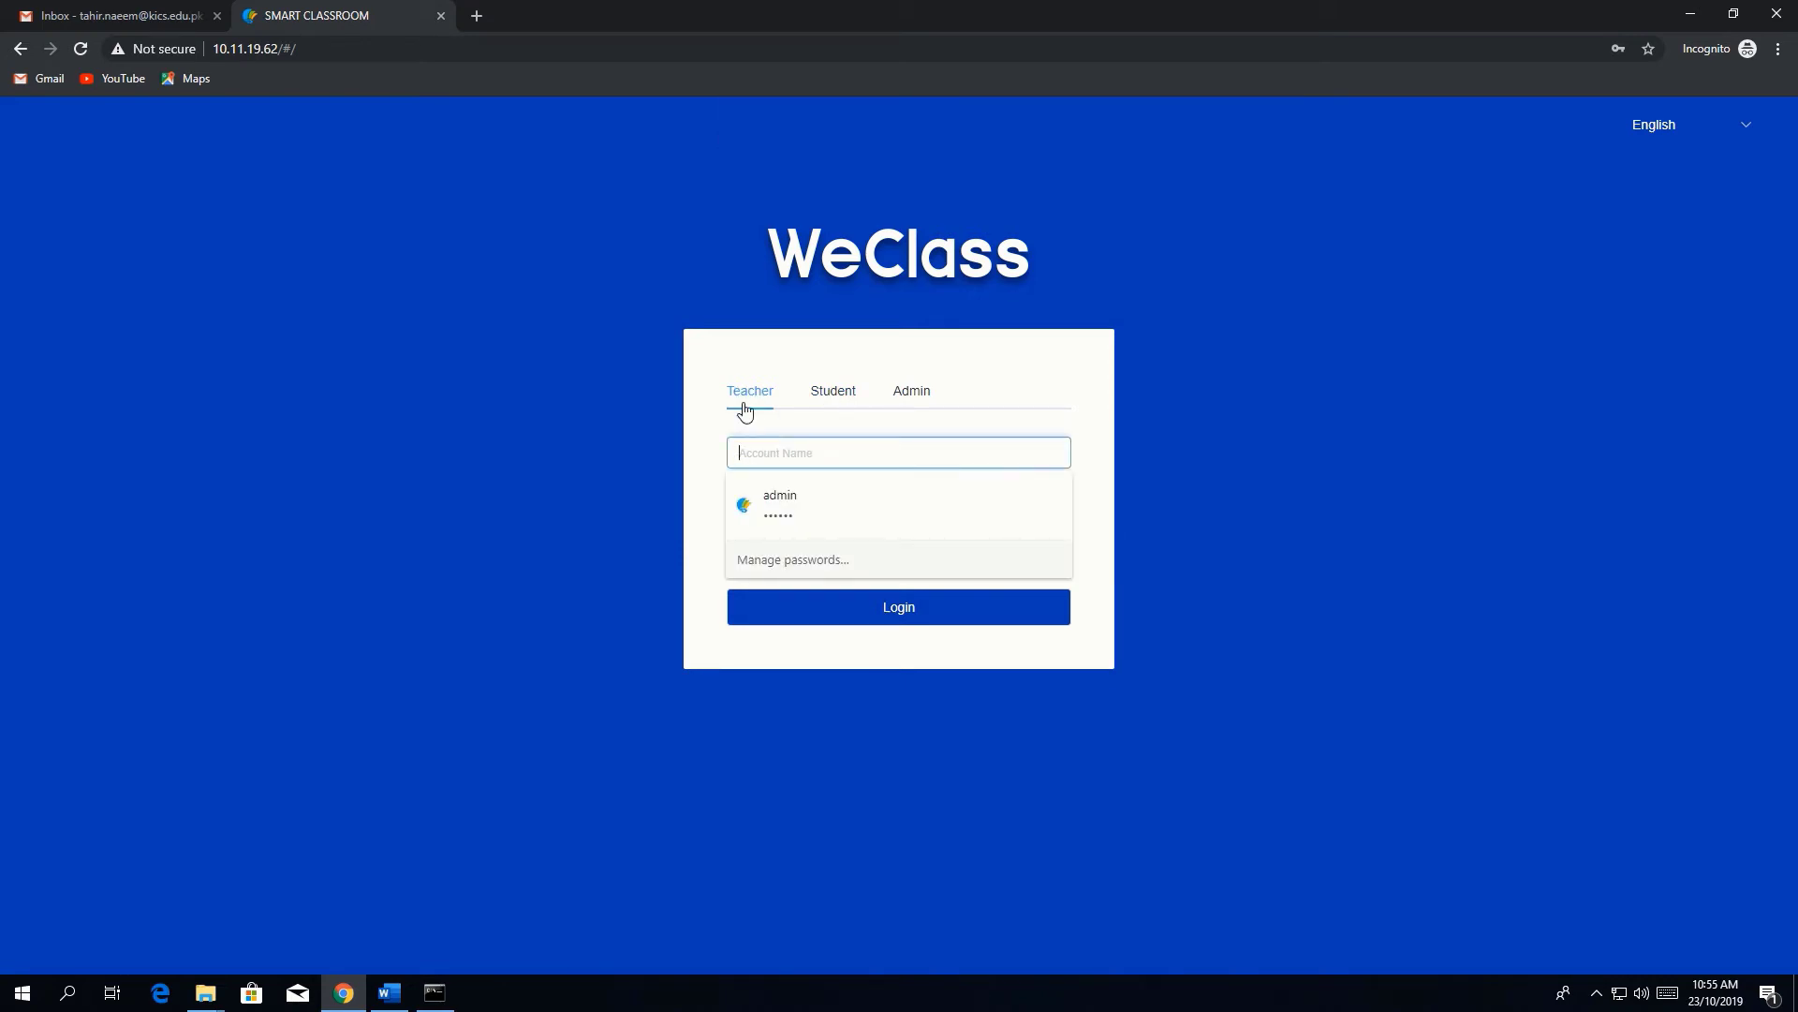
pyautogui.write('HUTIC-002')
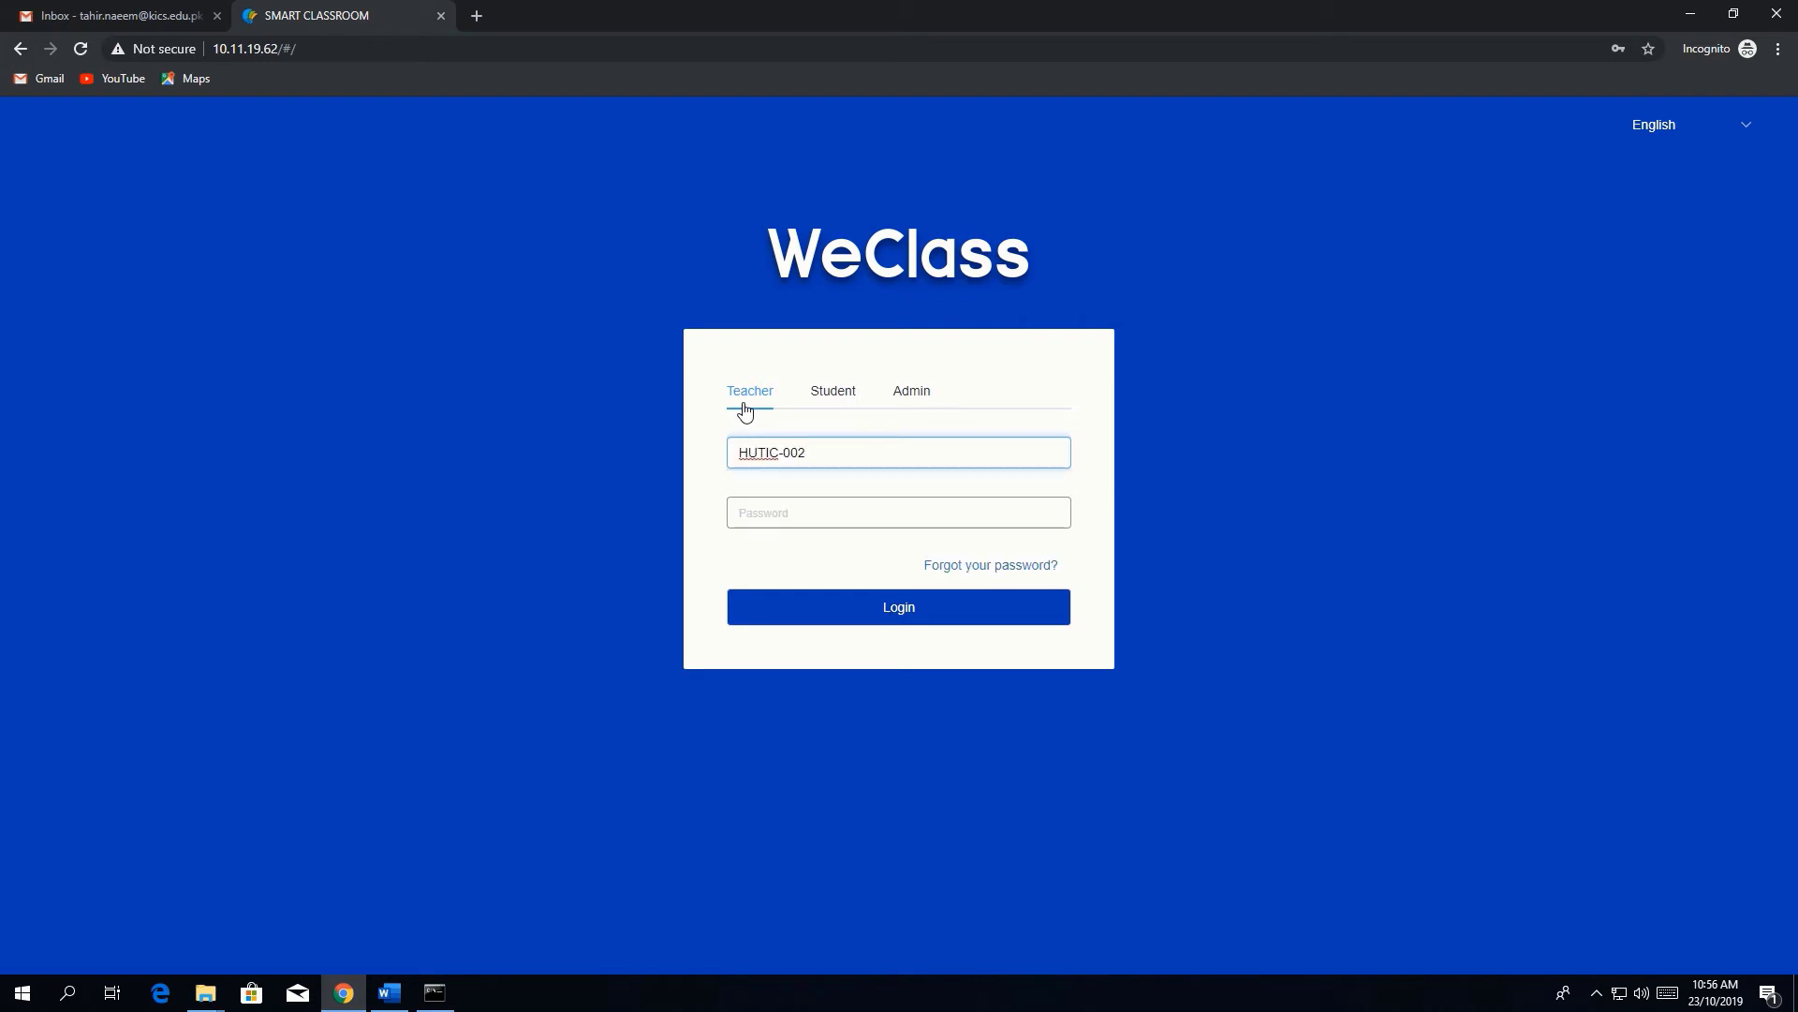
pyautogui.press('Tab')
pyautogui.write('•••')
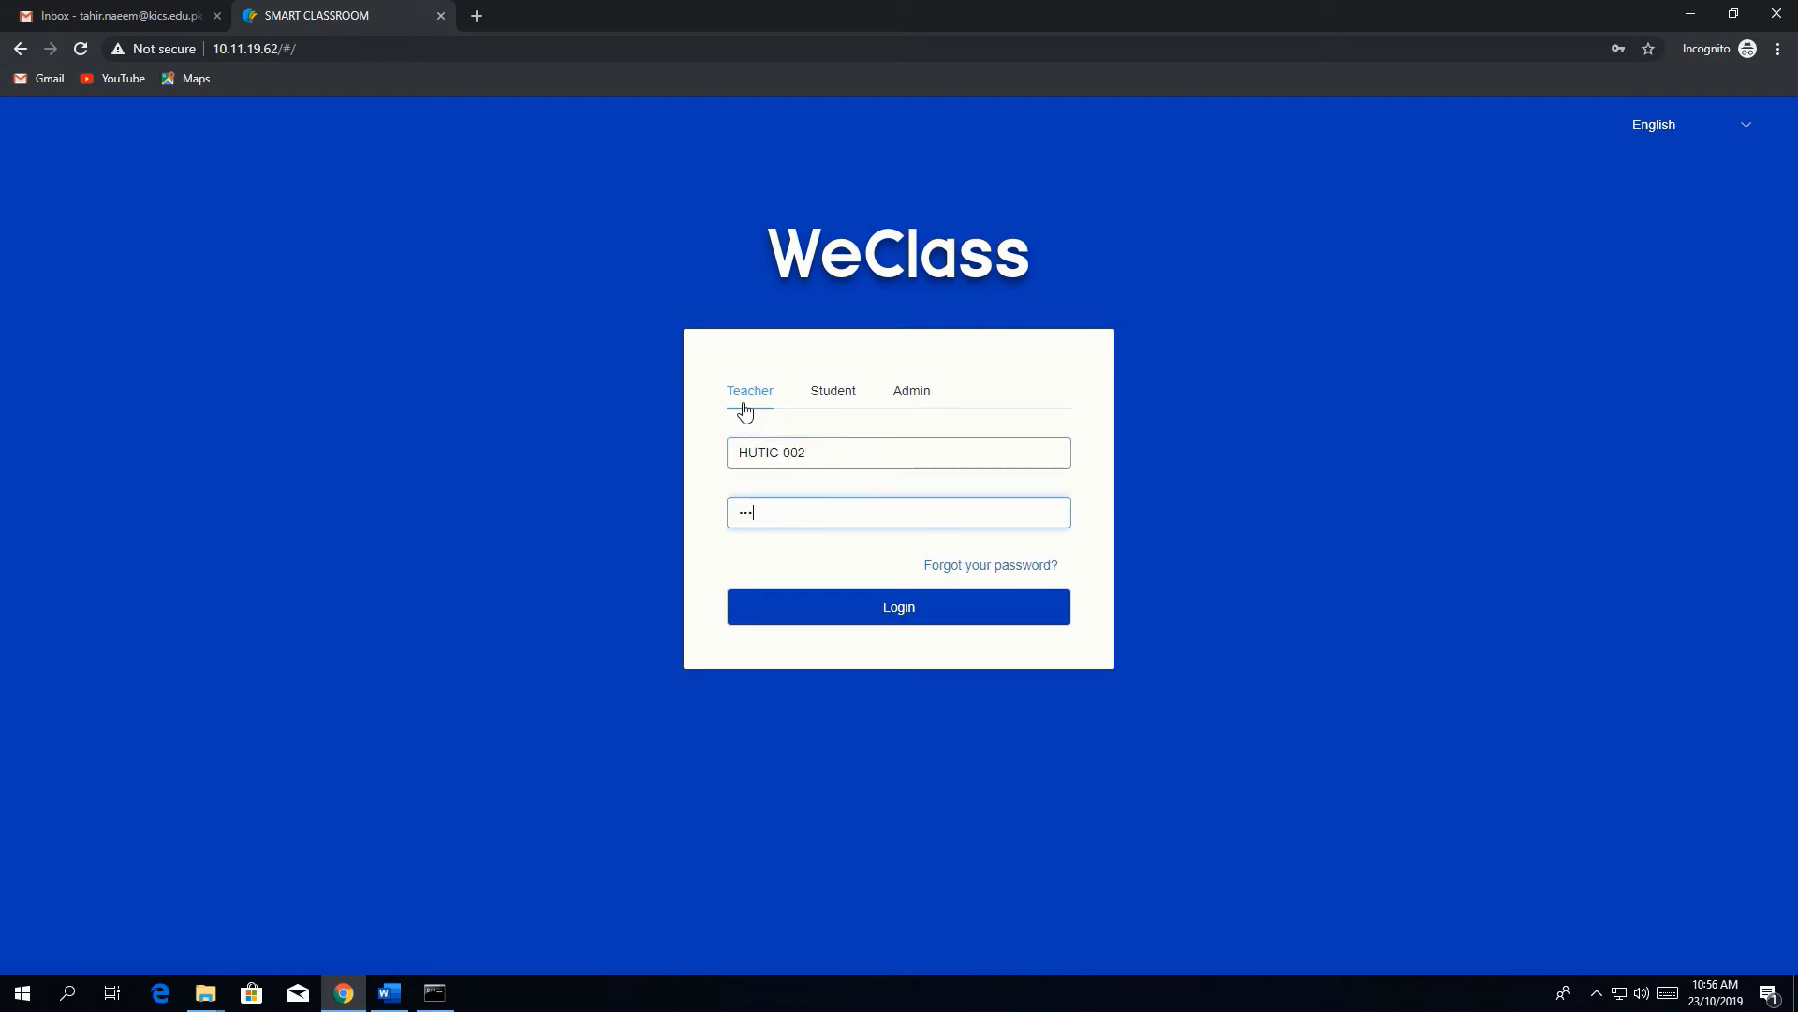
pyautogui.write('••')
pyautogui.press('Return')
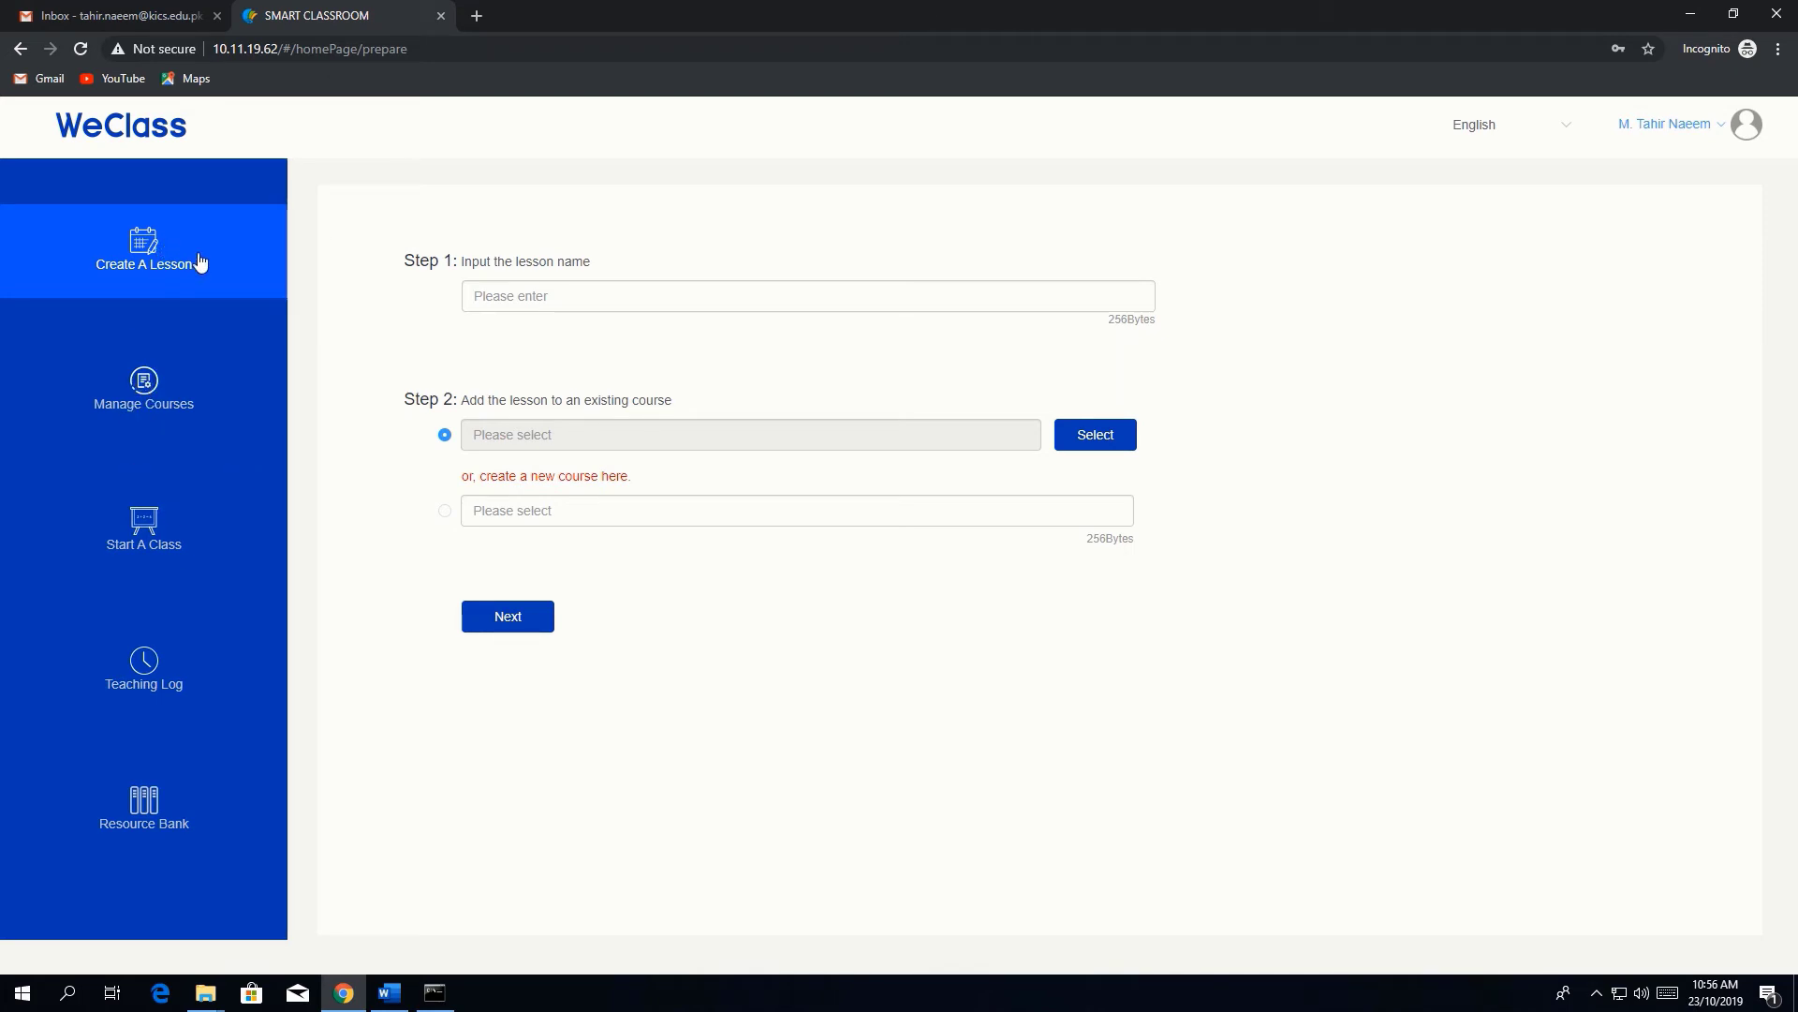
# Step: Create lesson 'Fundamentals of CS' under new course CS-345 and continue to its materials
pyautogui.click(557, 296)
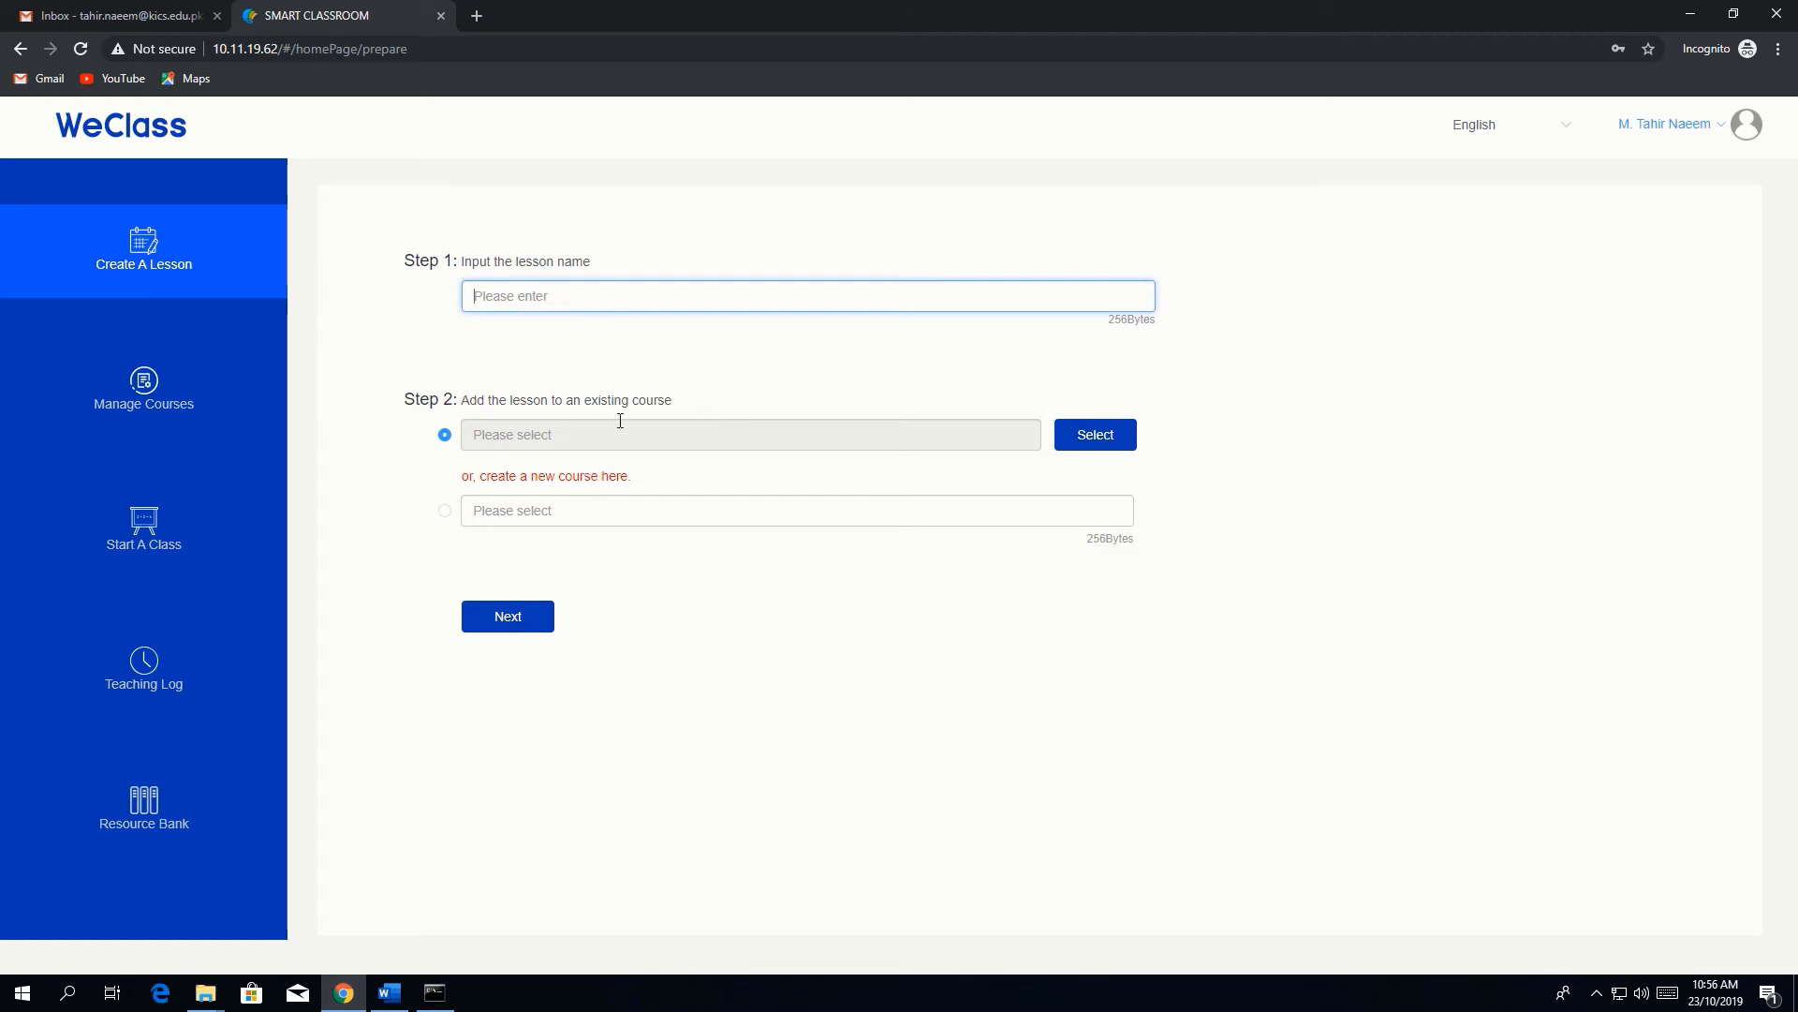
pyautogui.click(1099, 444)
pyautogui.click(1105, 495)
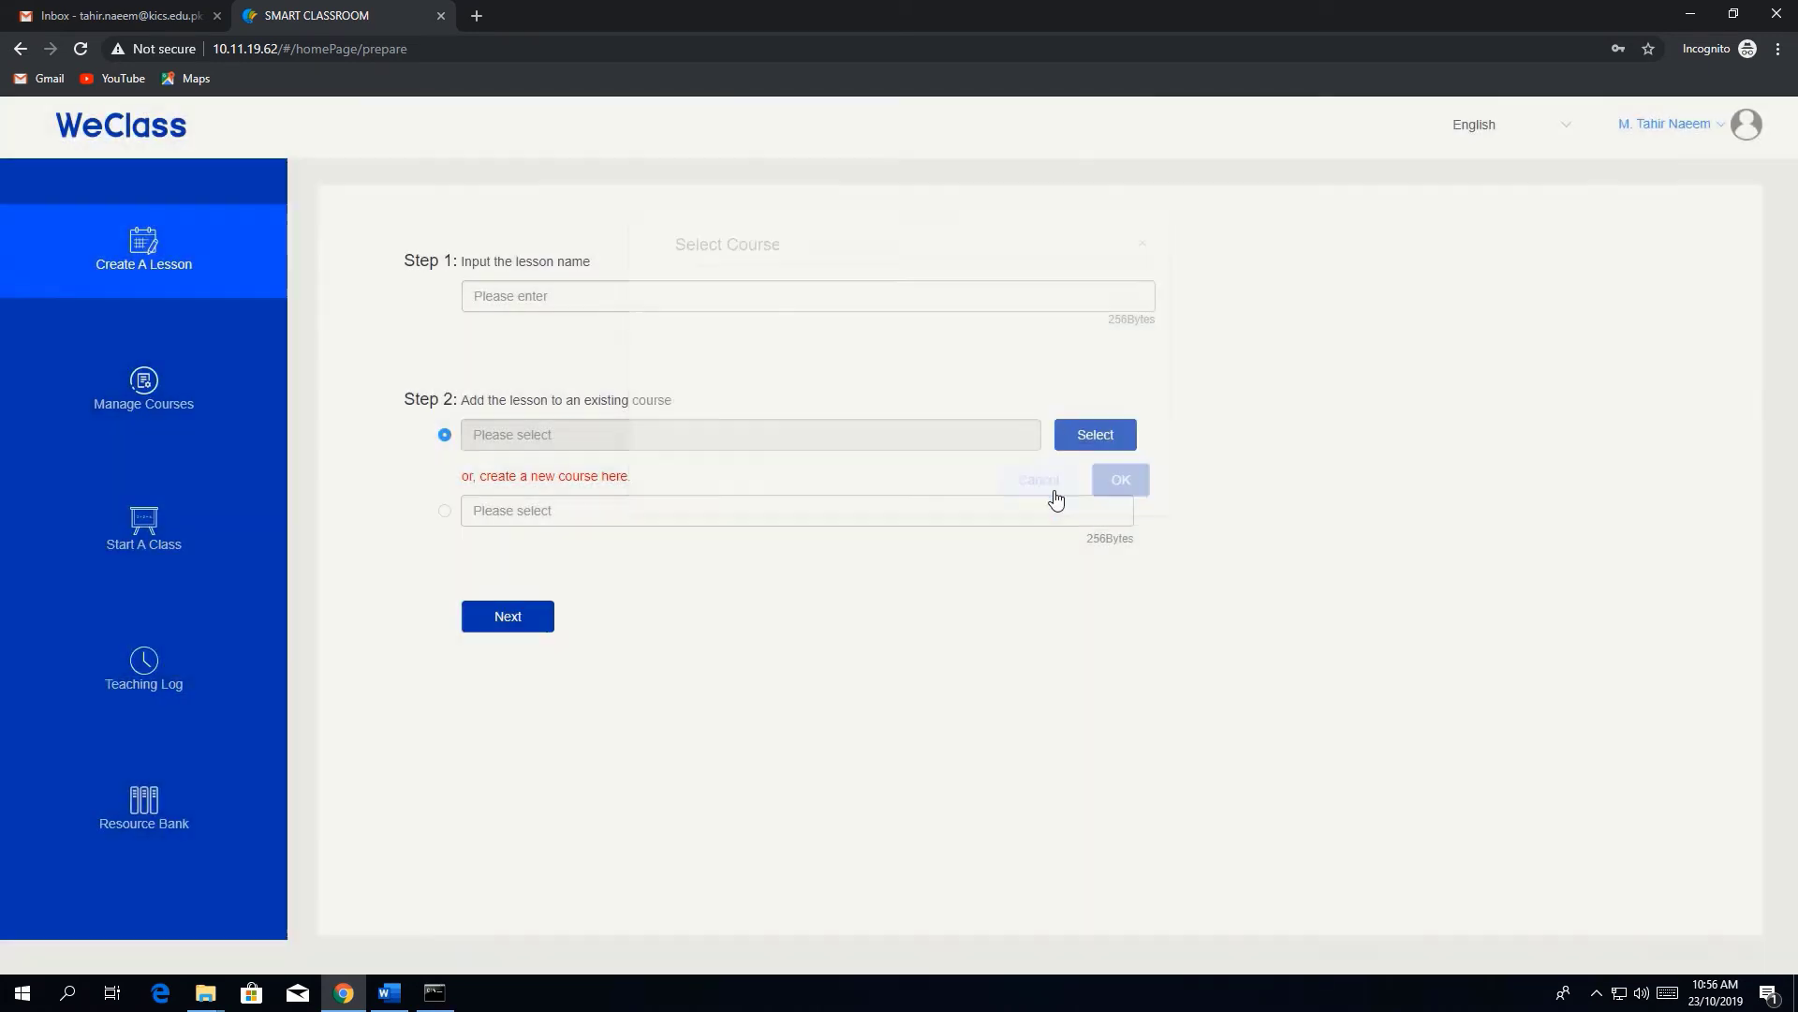
pyautogui.click(559, 512)
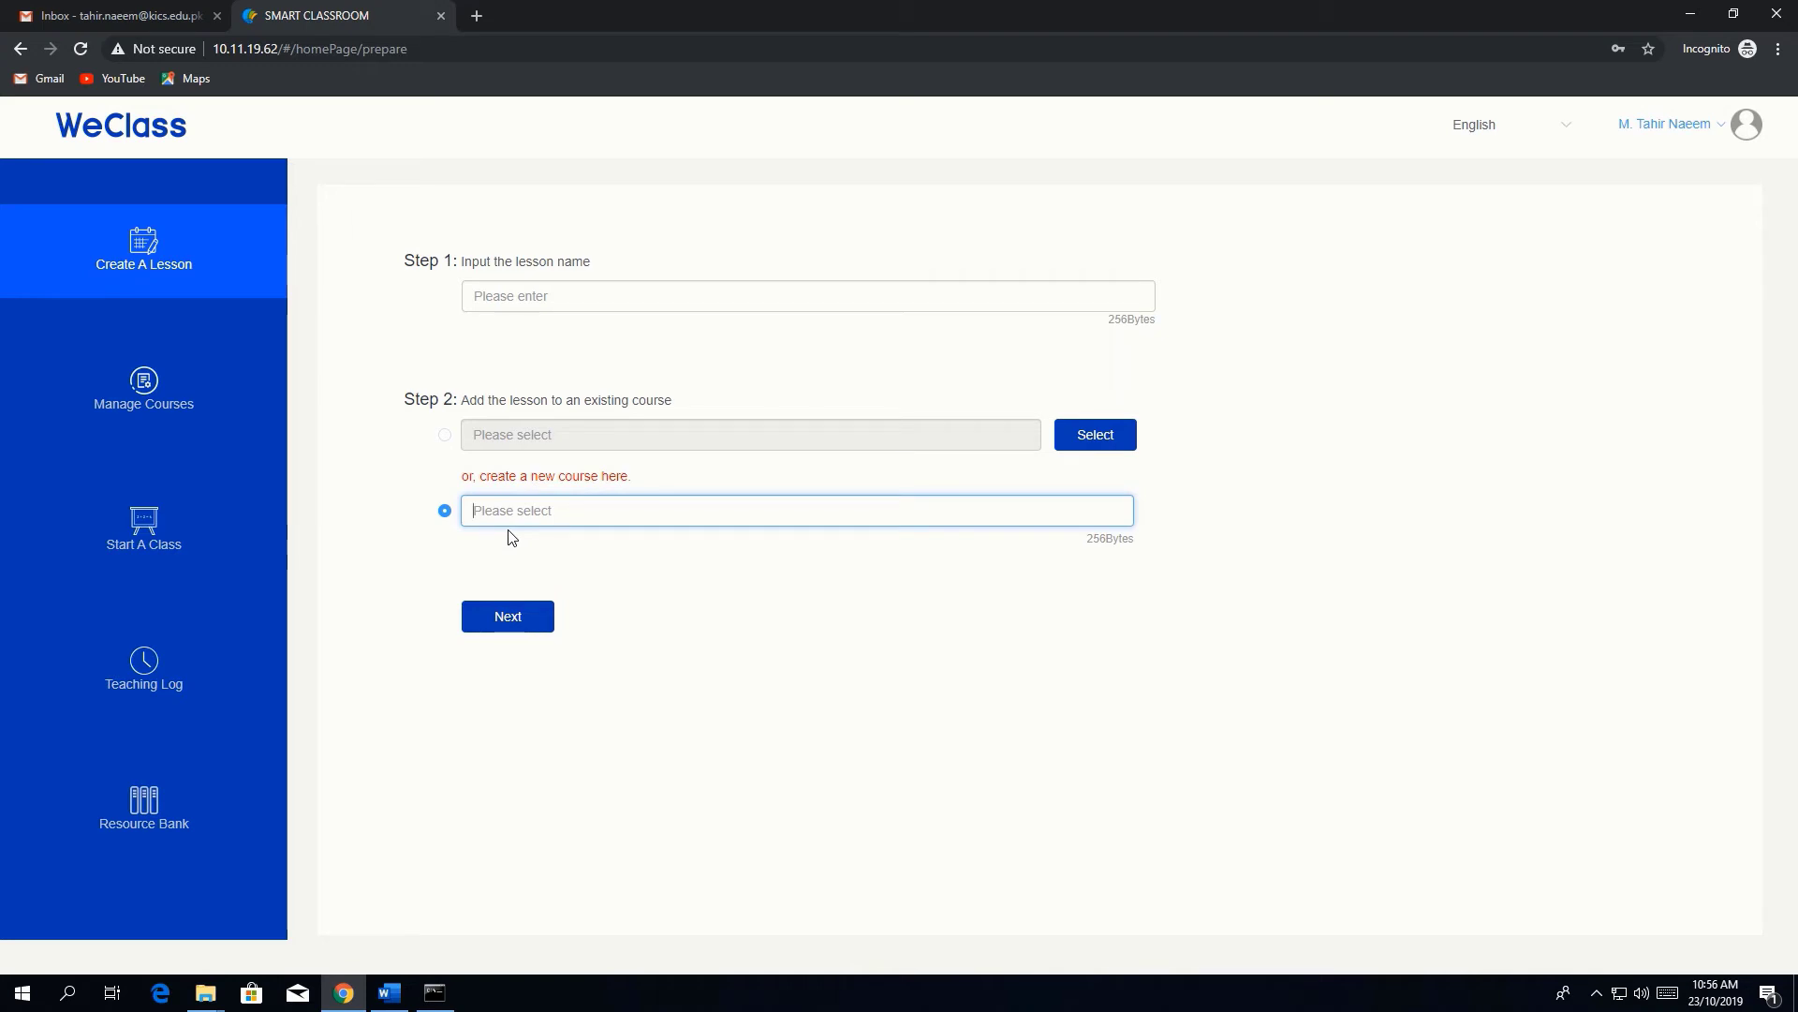
pyautogui.write('CS-345')
pyautogui.click(523, 292)
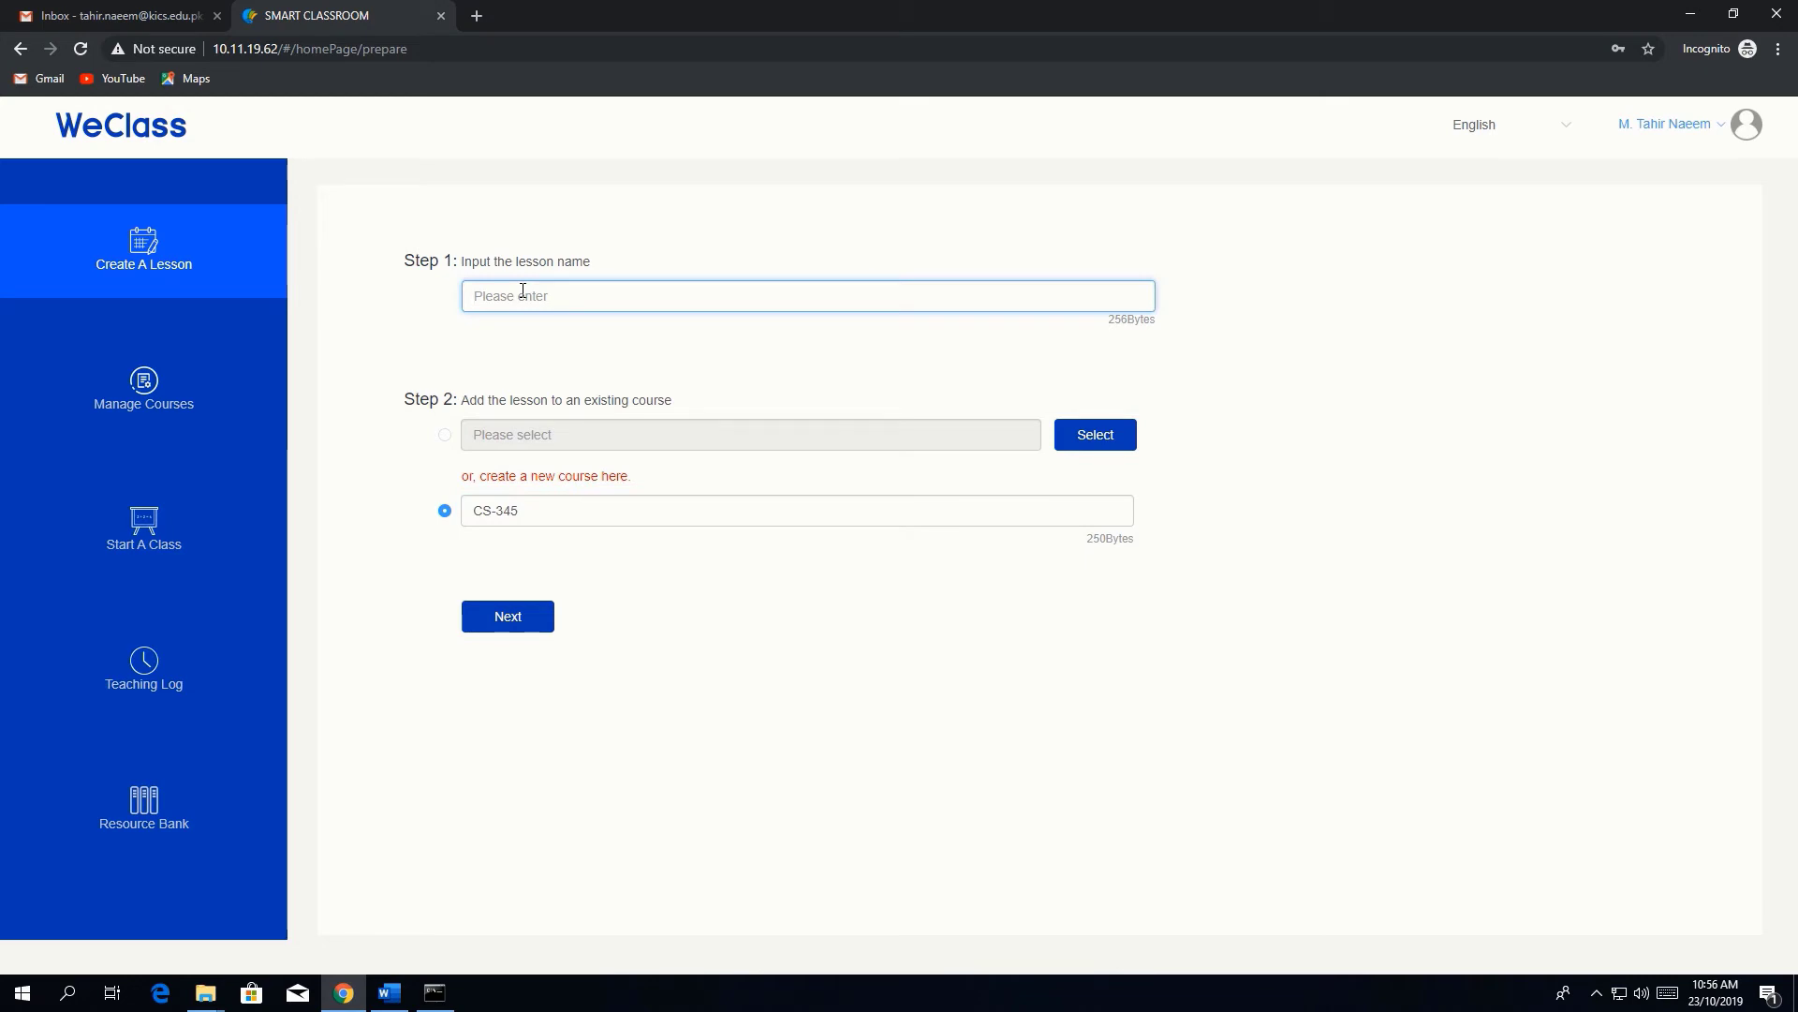
pyautogui.write('Fundamentals of CS')
pyautogui.click(513, 621)
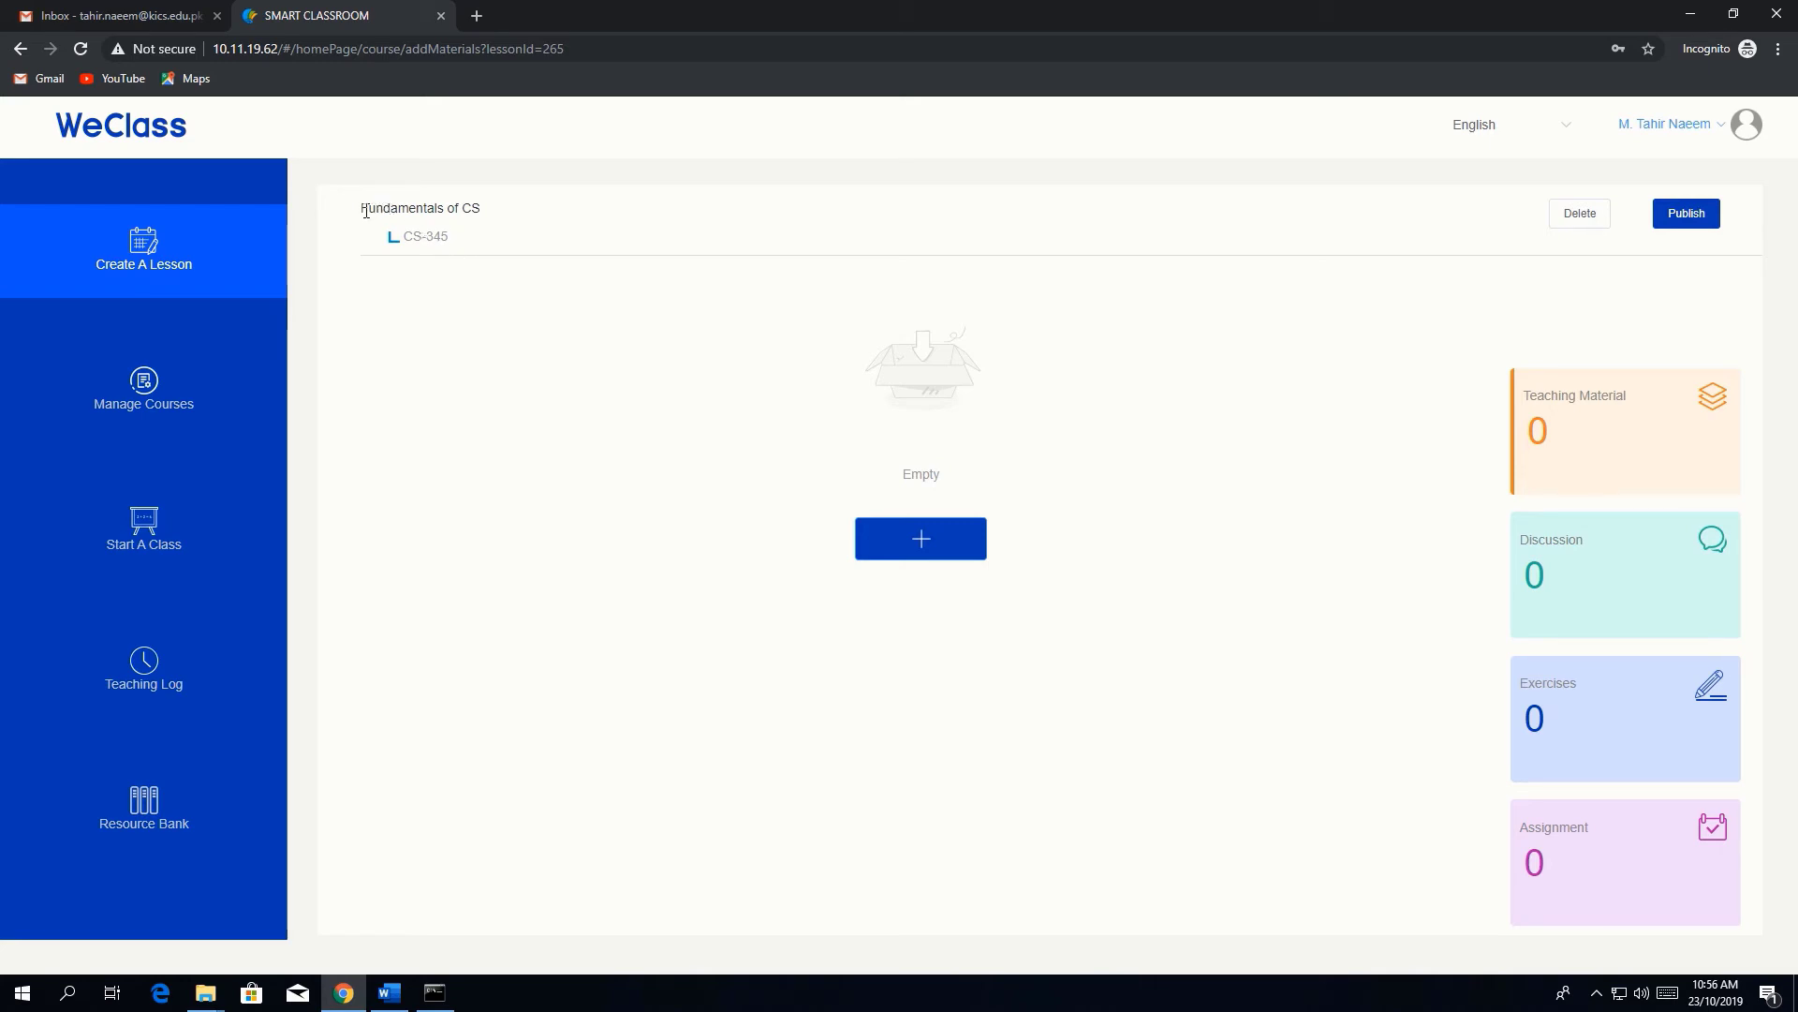
# Step: Add the RxB Diabetes Concepts presentation as the lesson's teaching material
pyautogui.moveTo(356, 214); pyautogui.dragTo(493, 217)
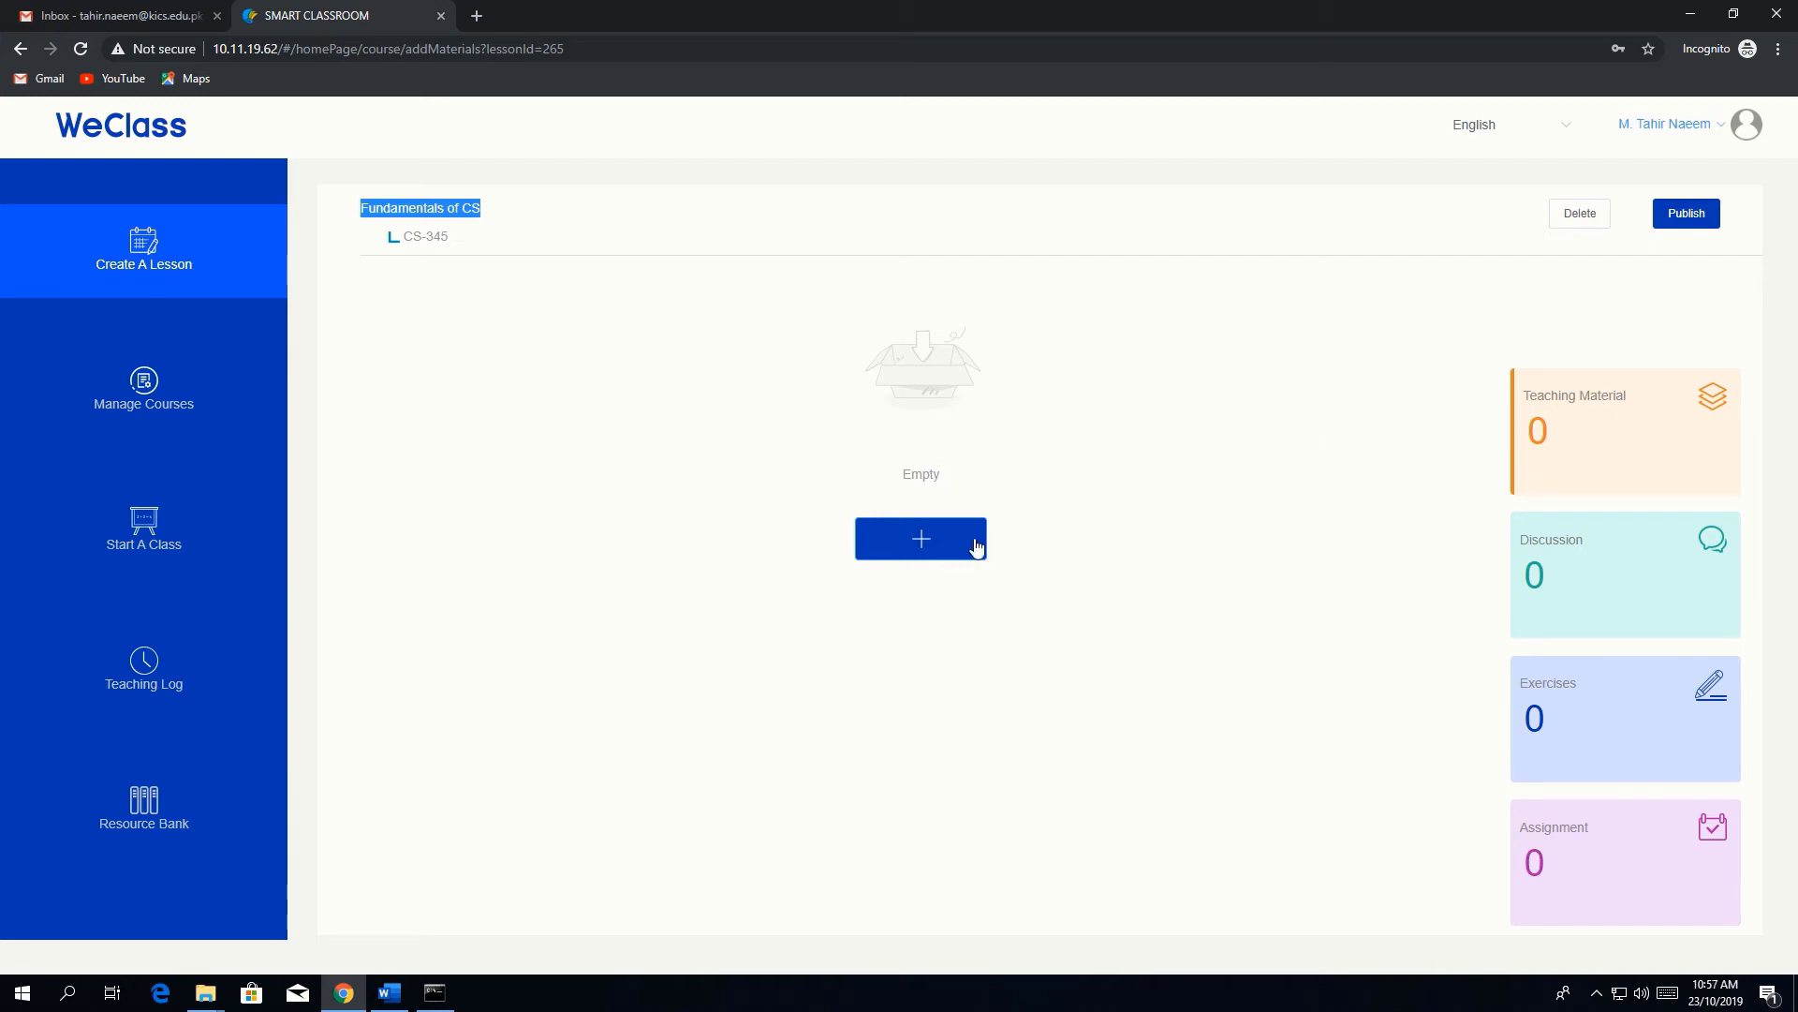
pyautogui.click(1588, 456)
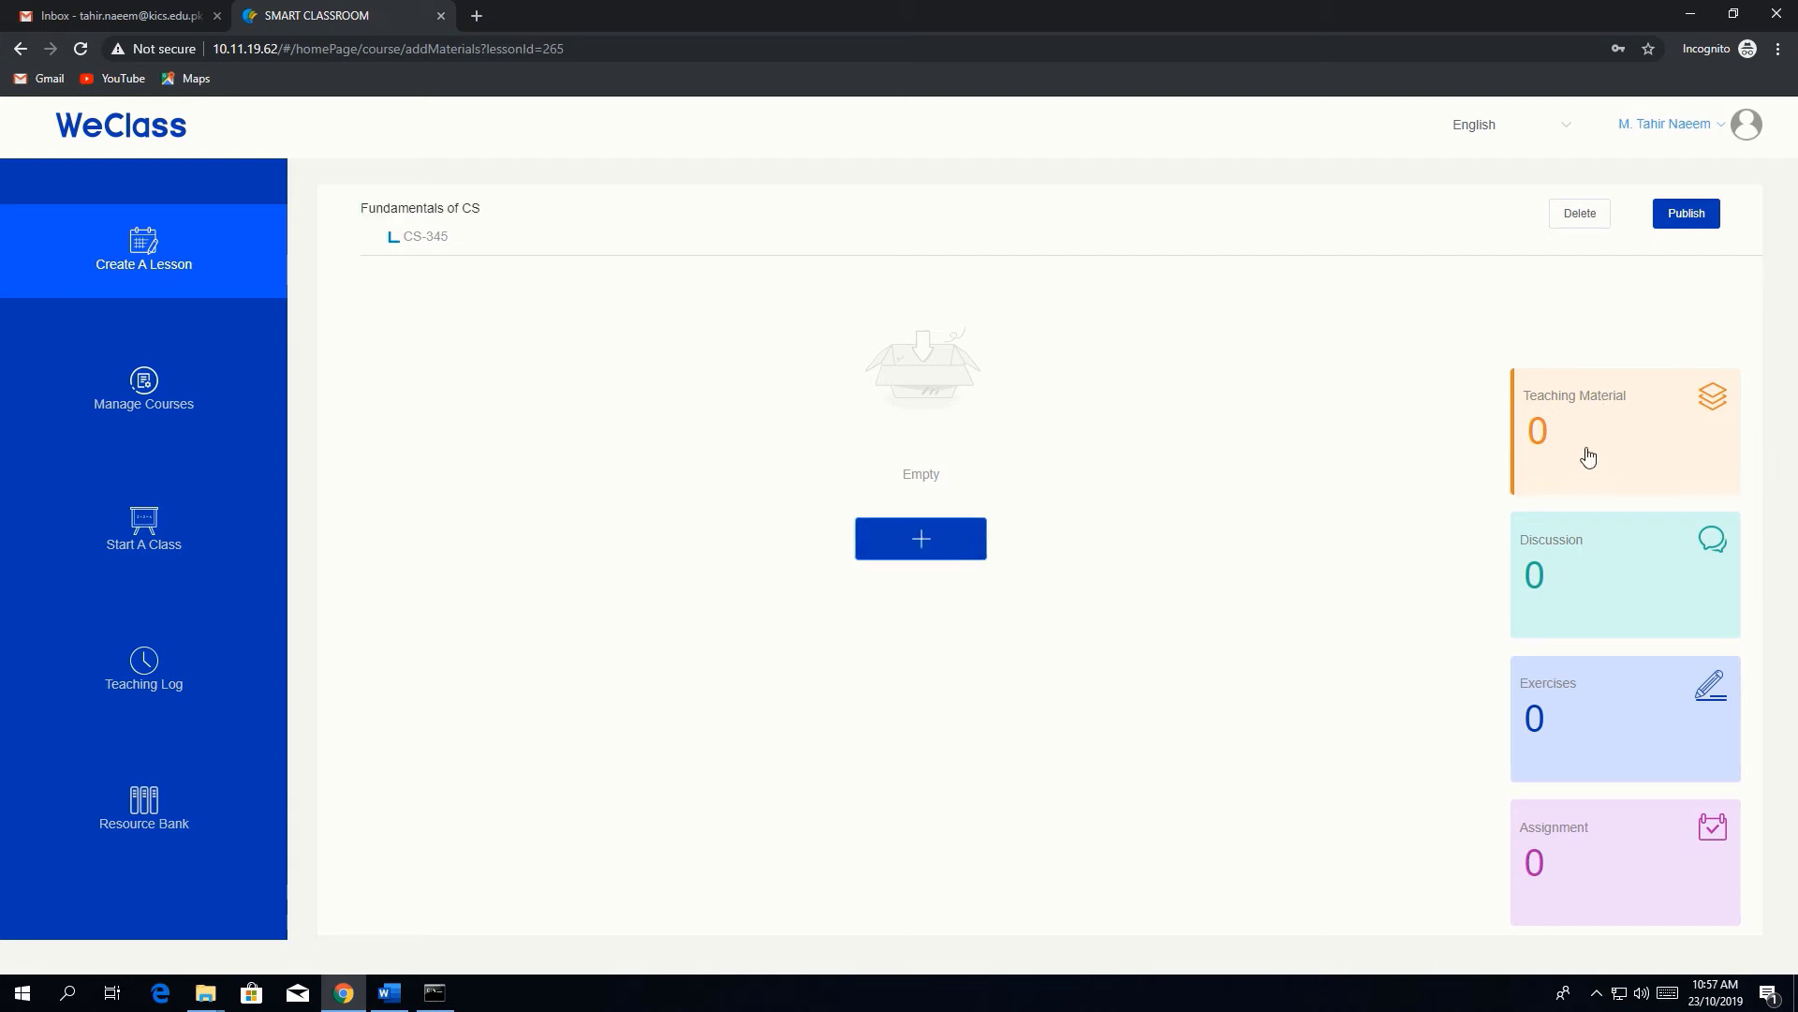
pyautogui.click(924, 538)
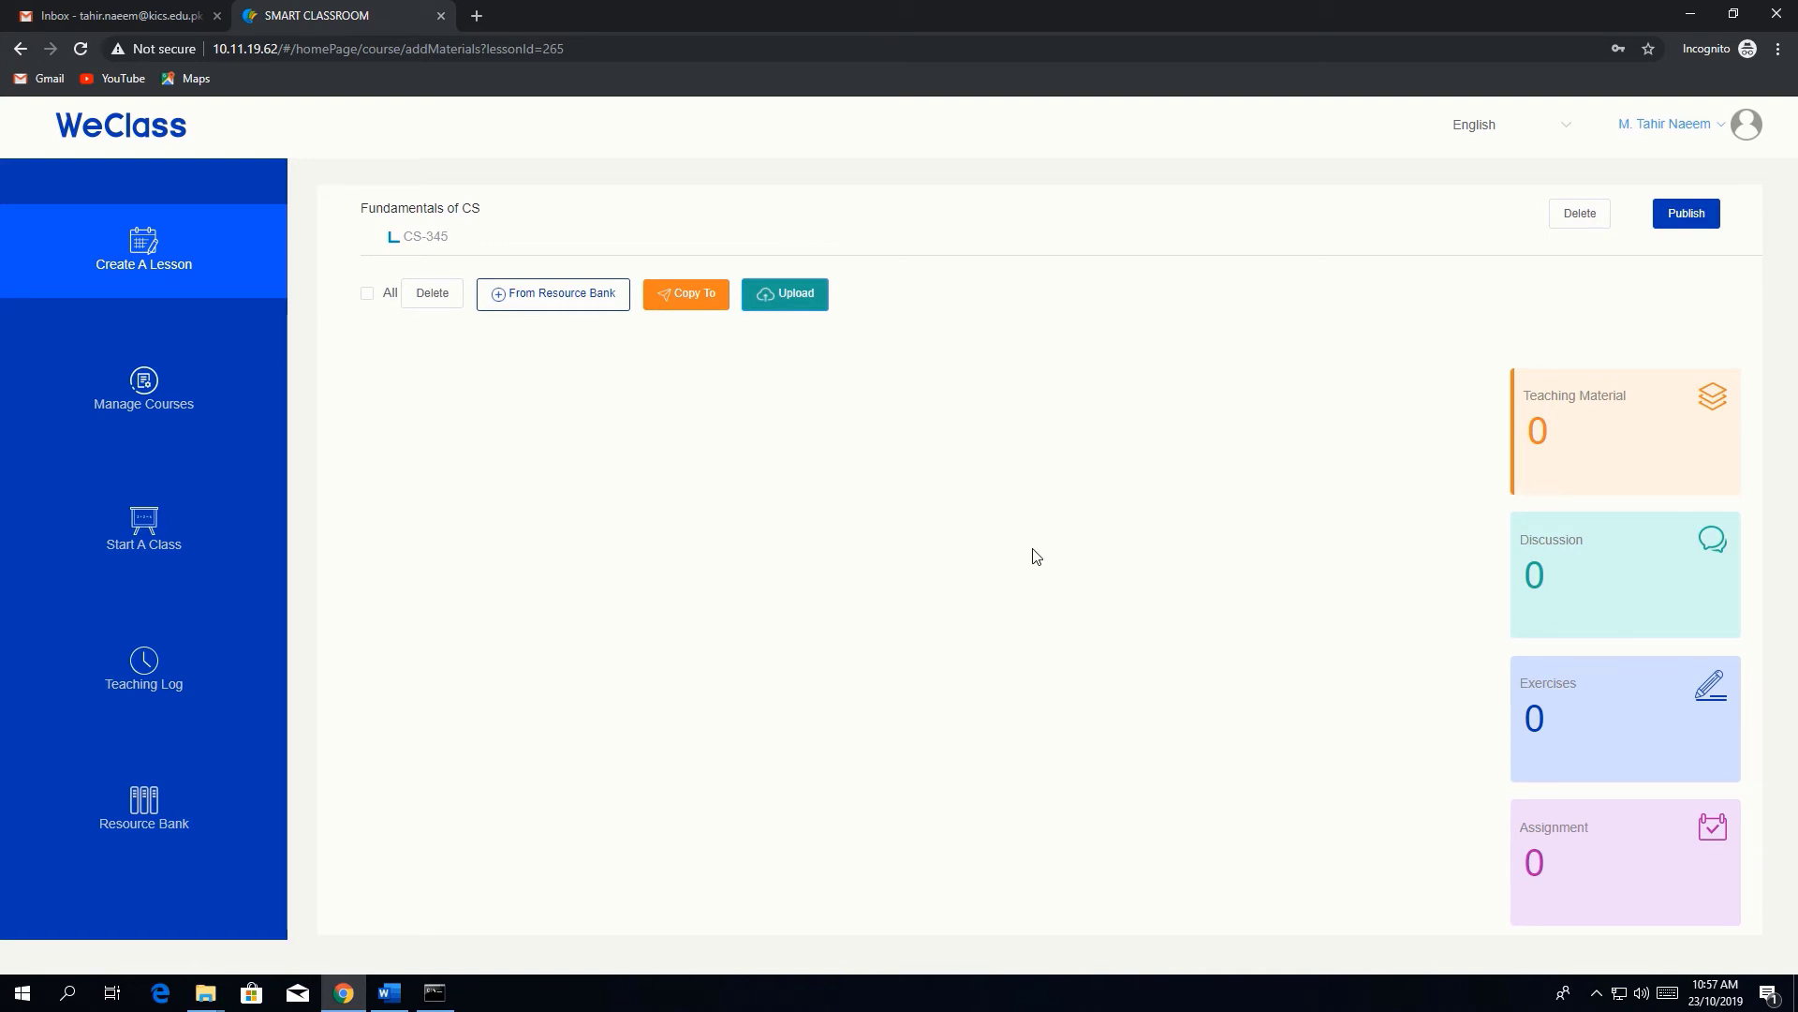
pyautogui.click(793, 294)
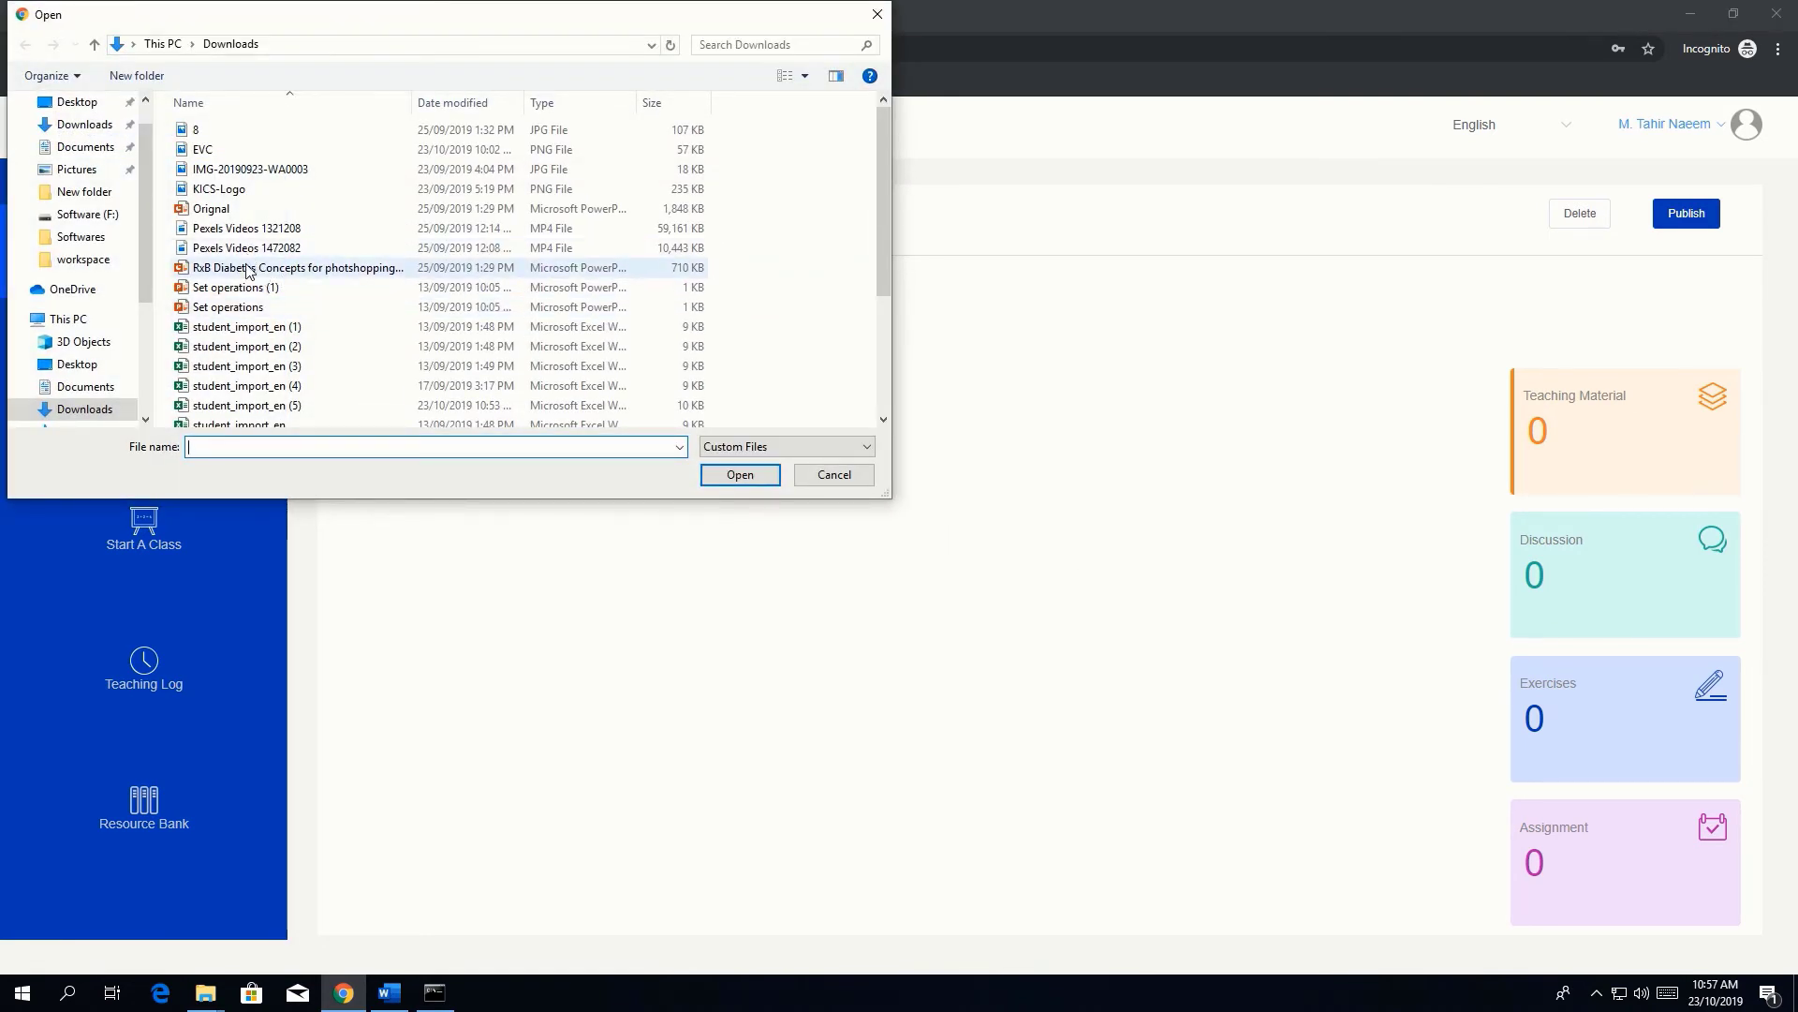
pyautogui.click(247, 270)
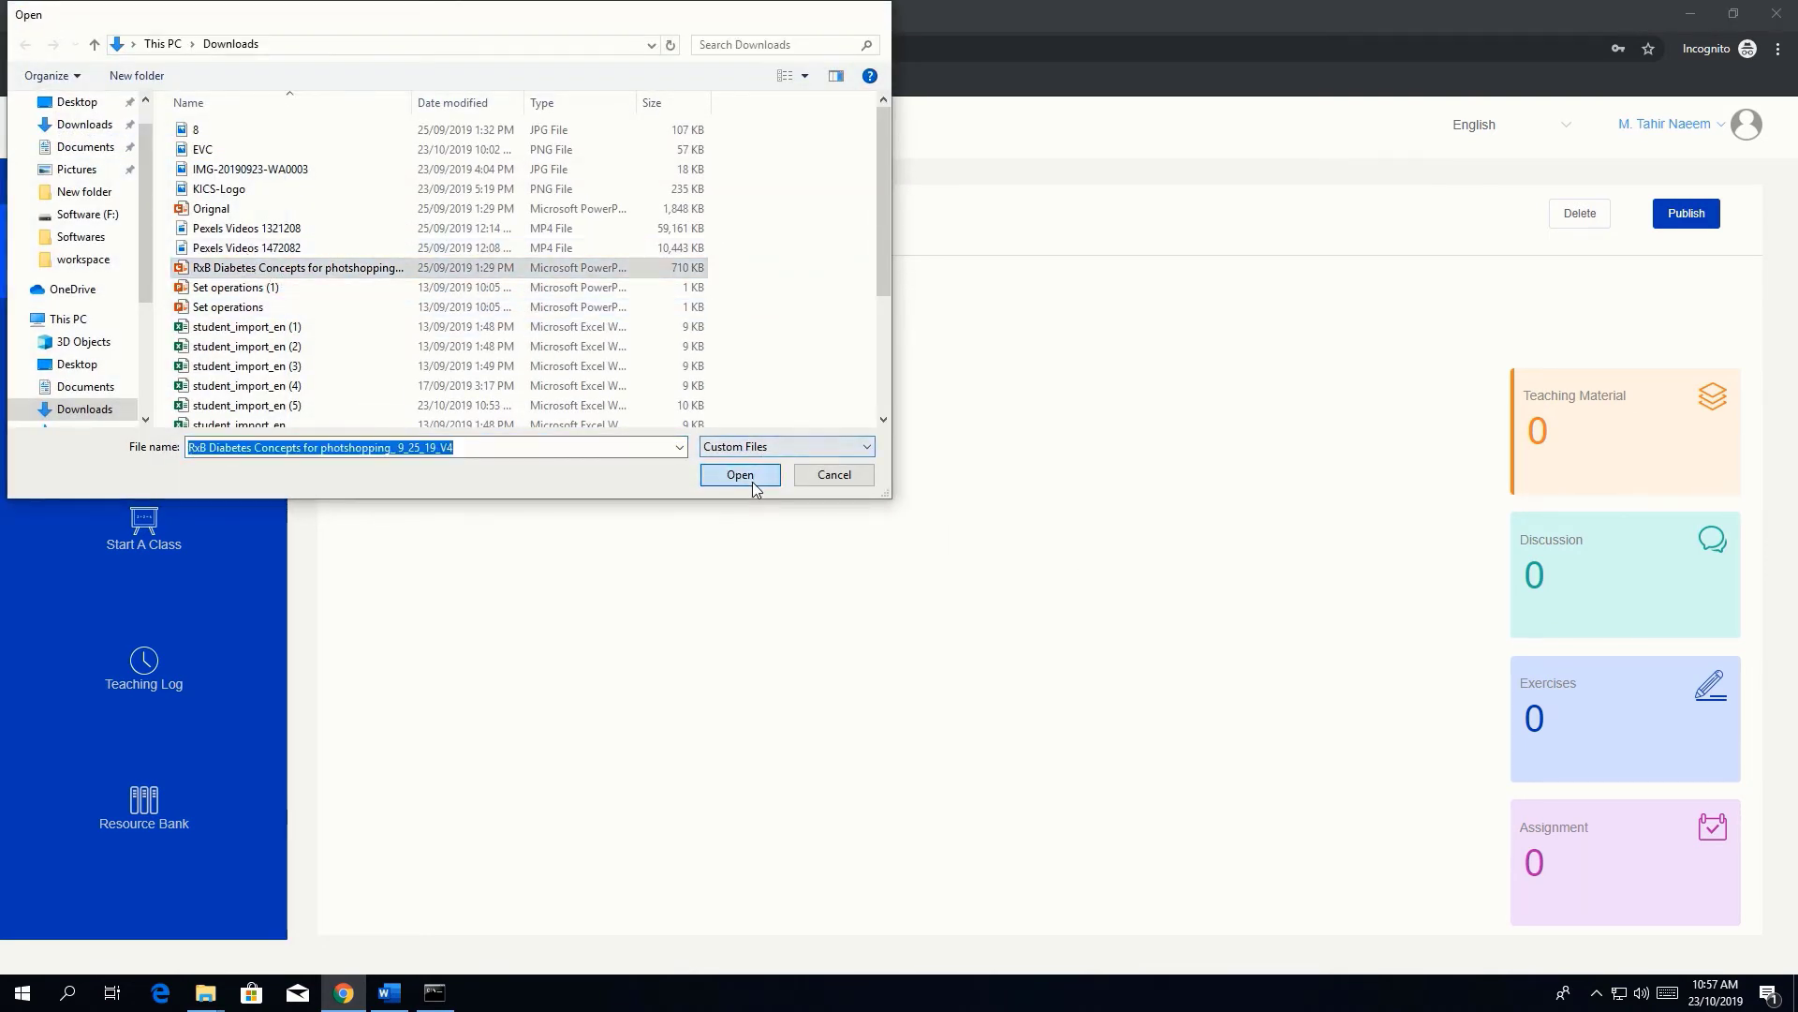
pyautogui.click(751, 481)
# Step: Cancel a second file browse and switch to the lesson's Discussion section
pyautogui.click(790, 294)
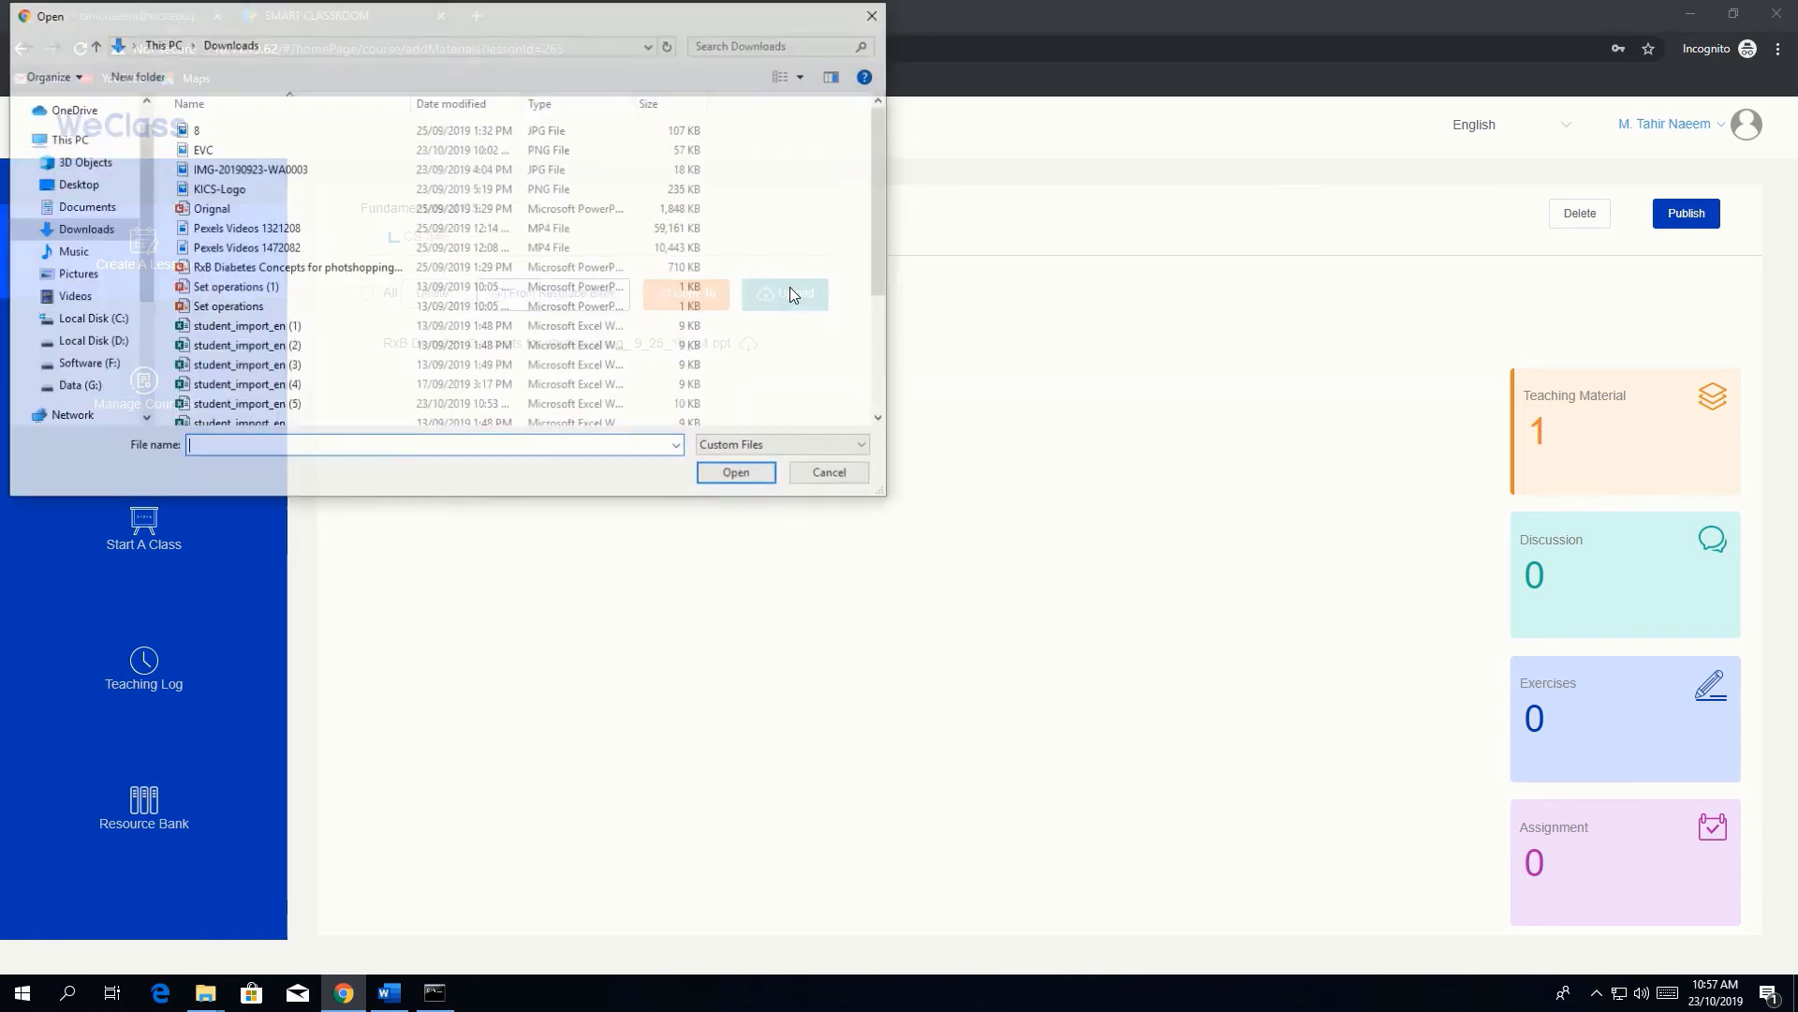
pyautogui.click(843, 476)
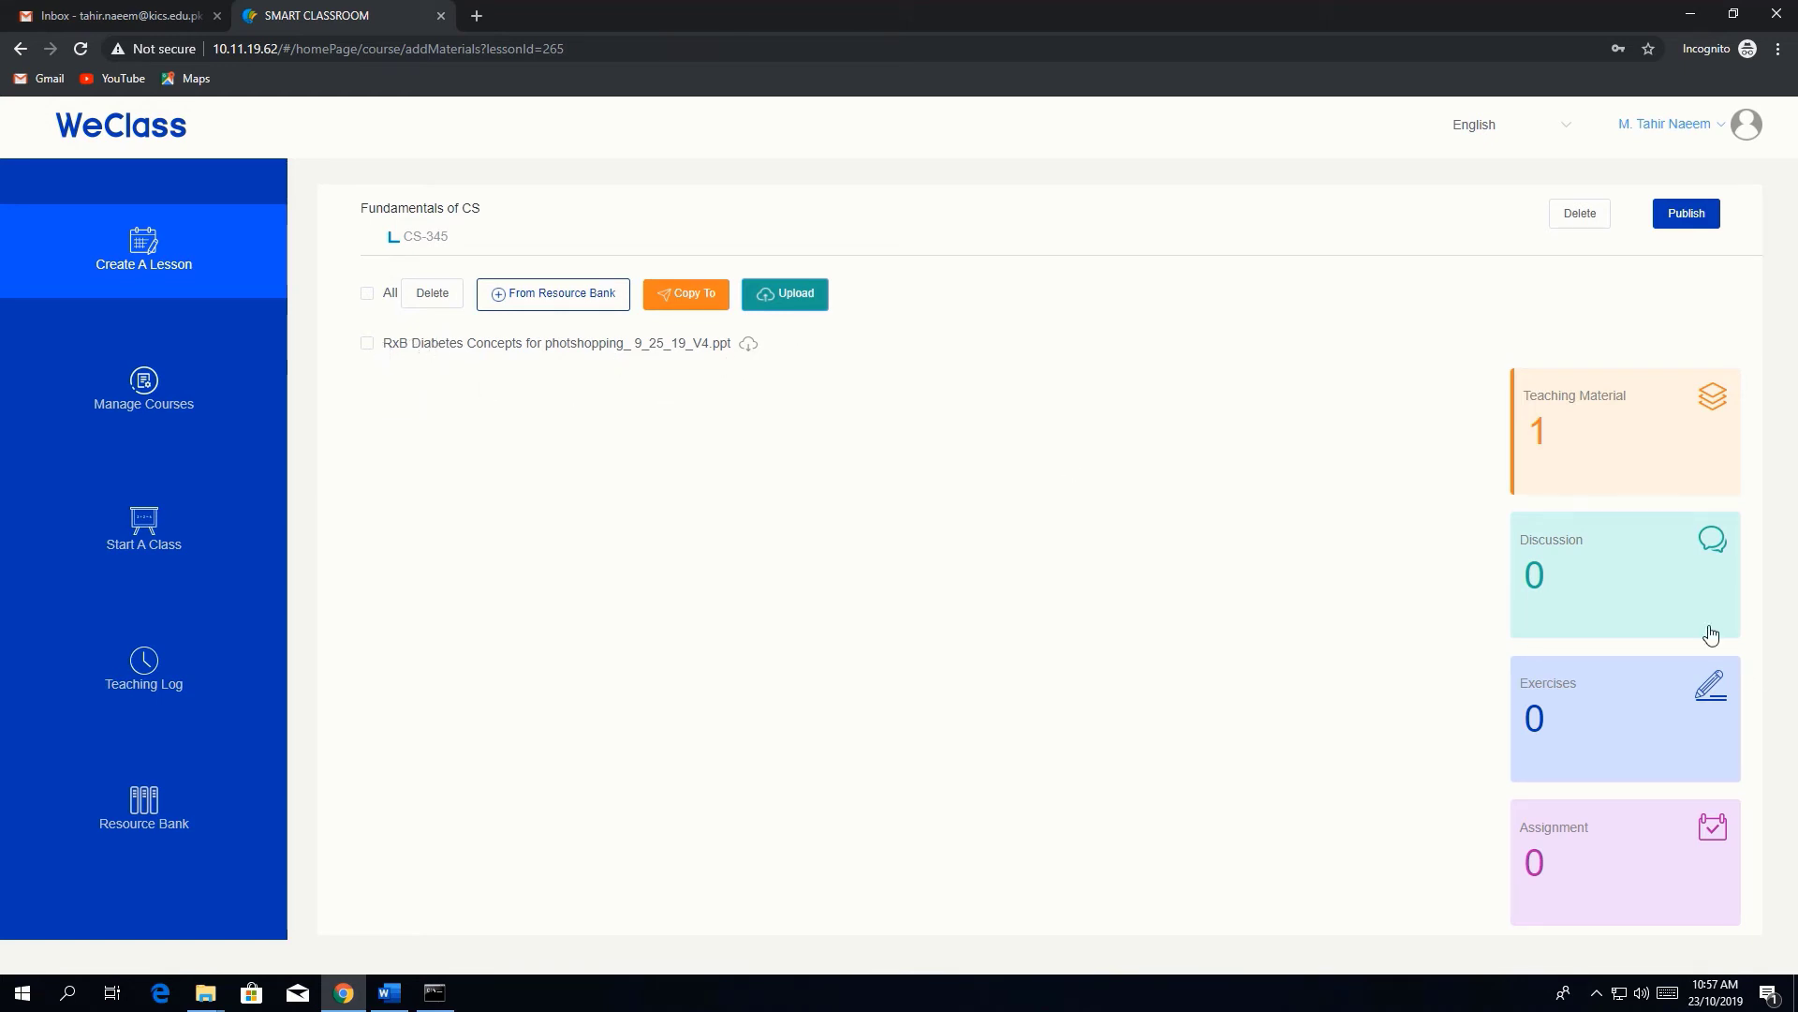
pyautogui.click(1603, 562)
# Step: Open a blank New Discussion form, leave it empty, and go to Exercises
pyautogui.click(946, 545)
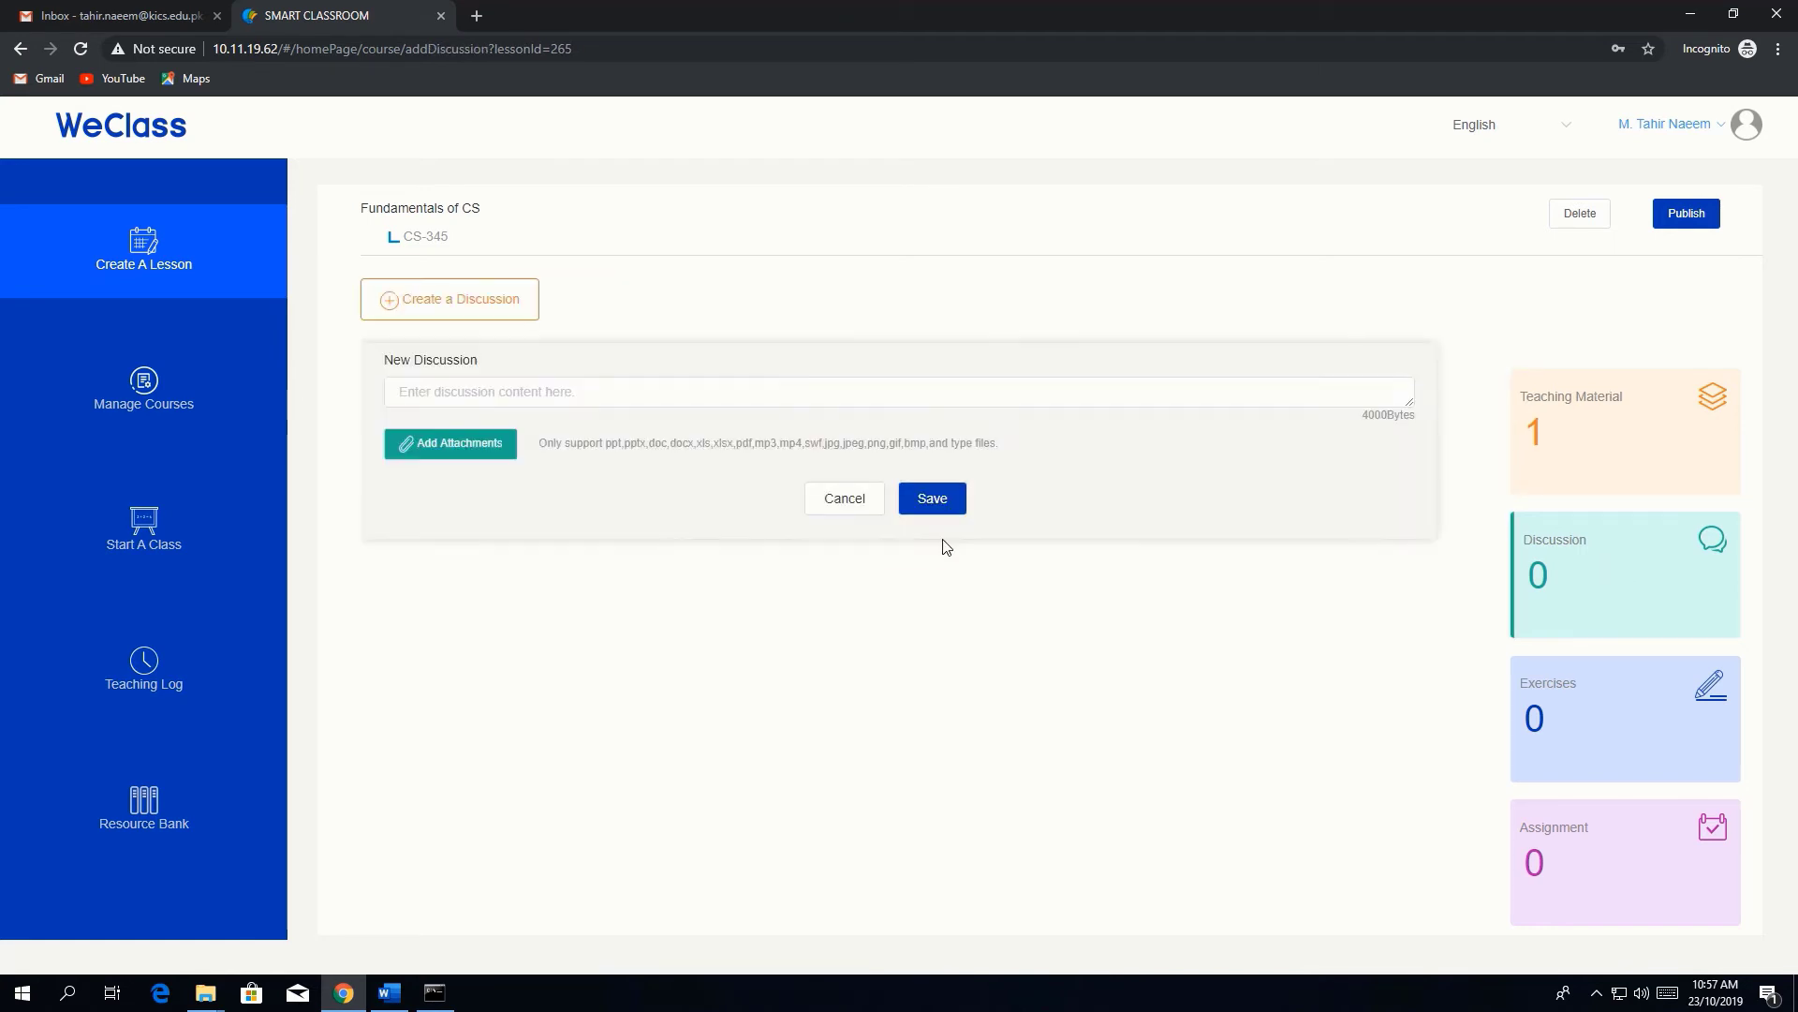
pyautogui.click(529, 394)
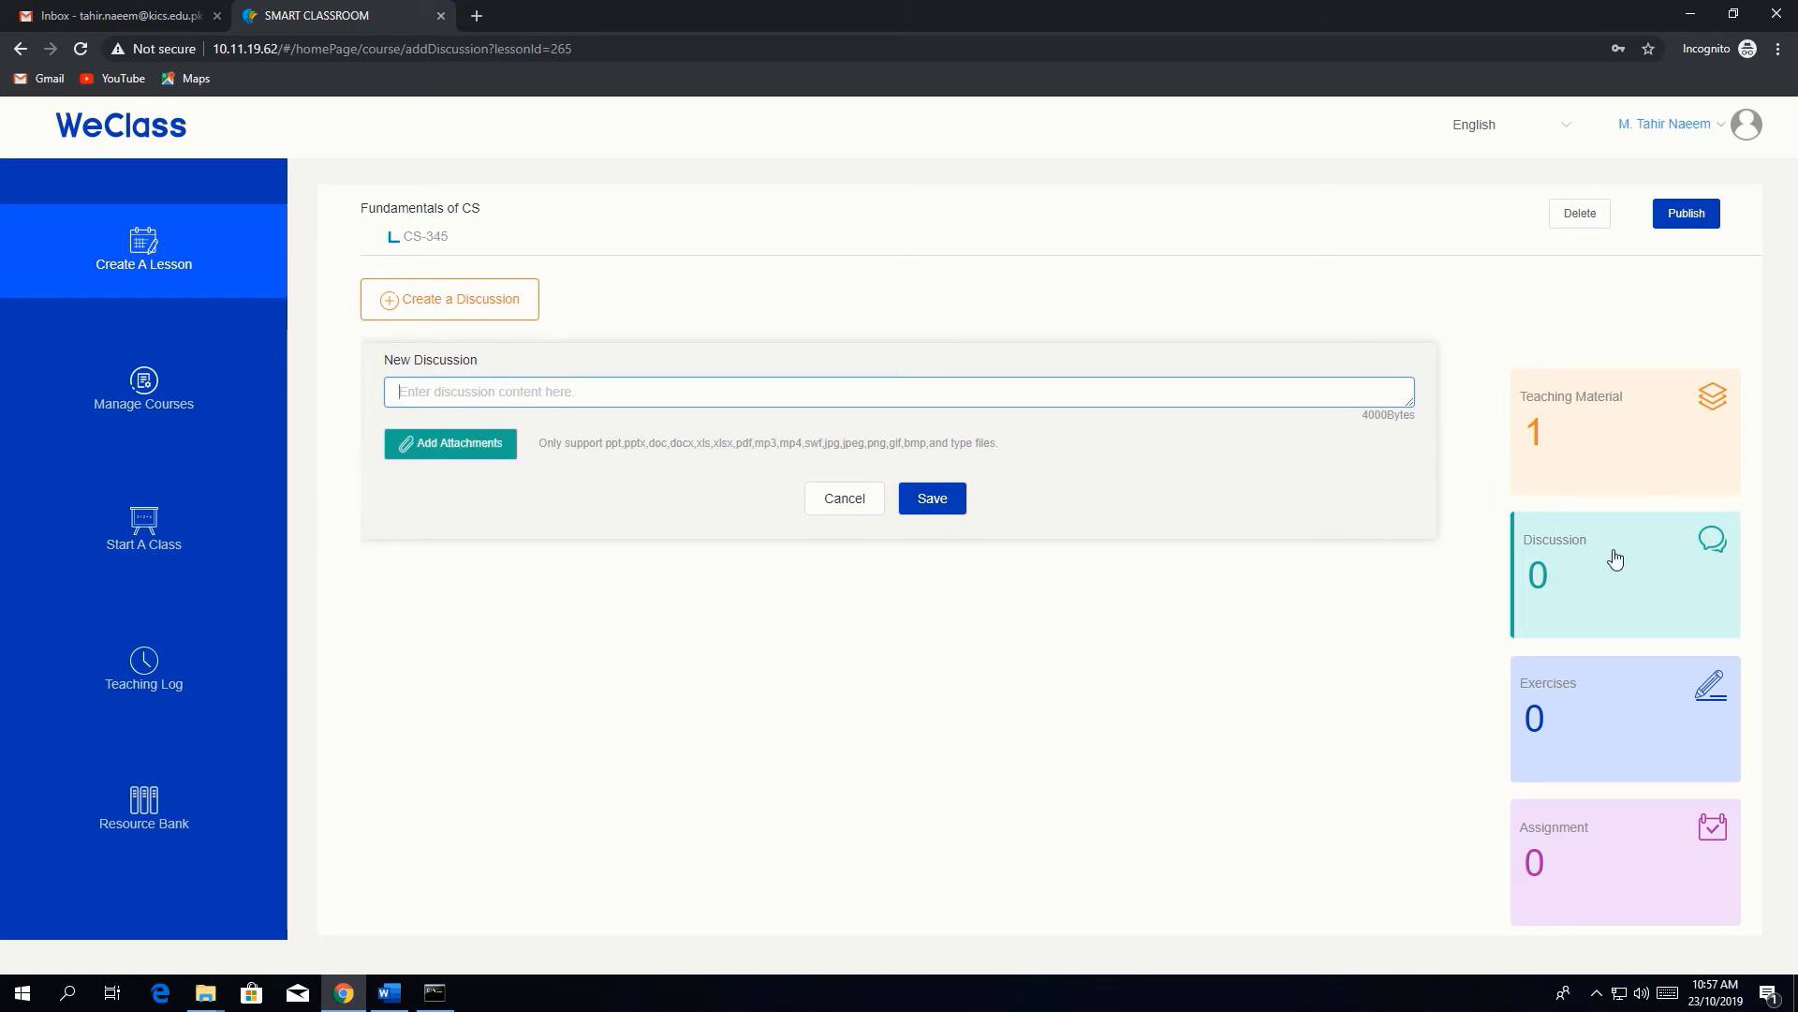
pyautogui.click(1587, 740)
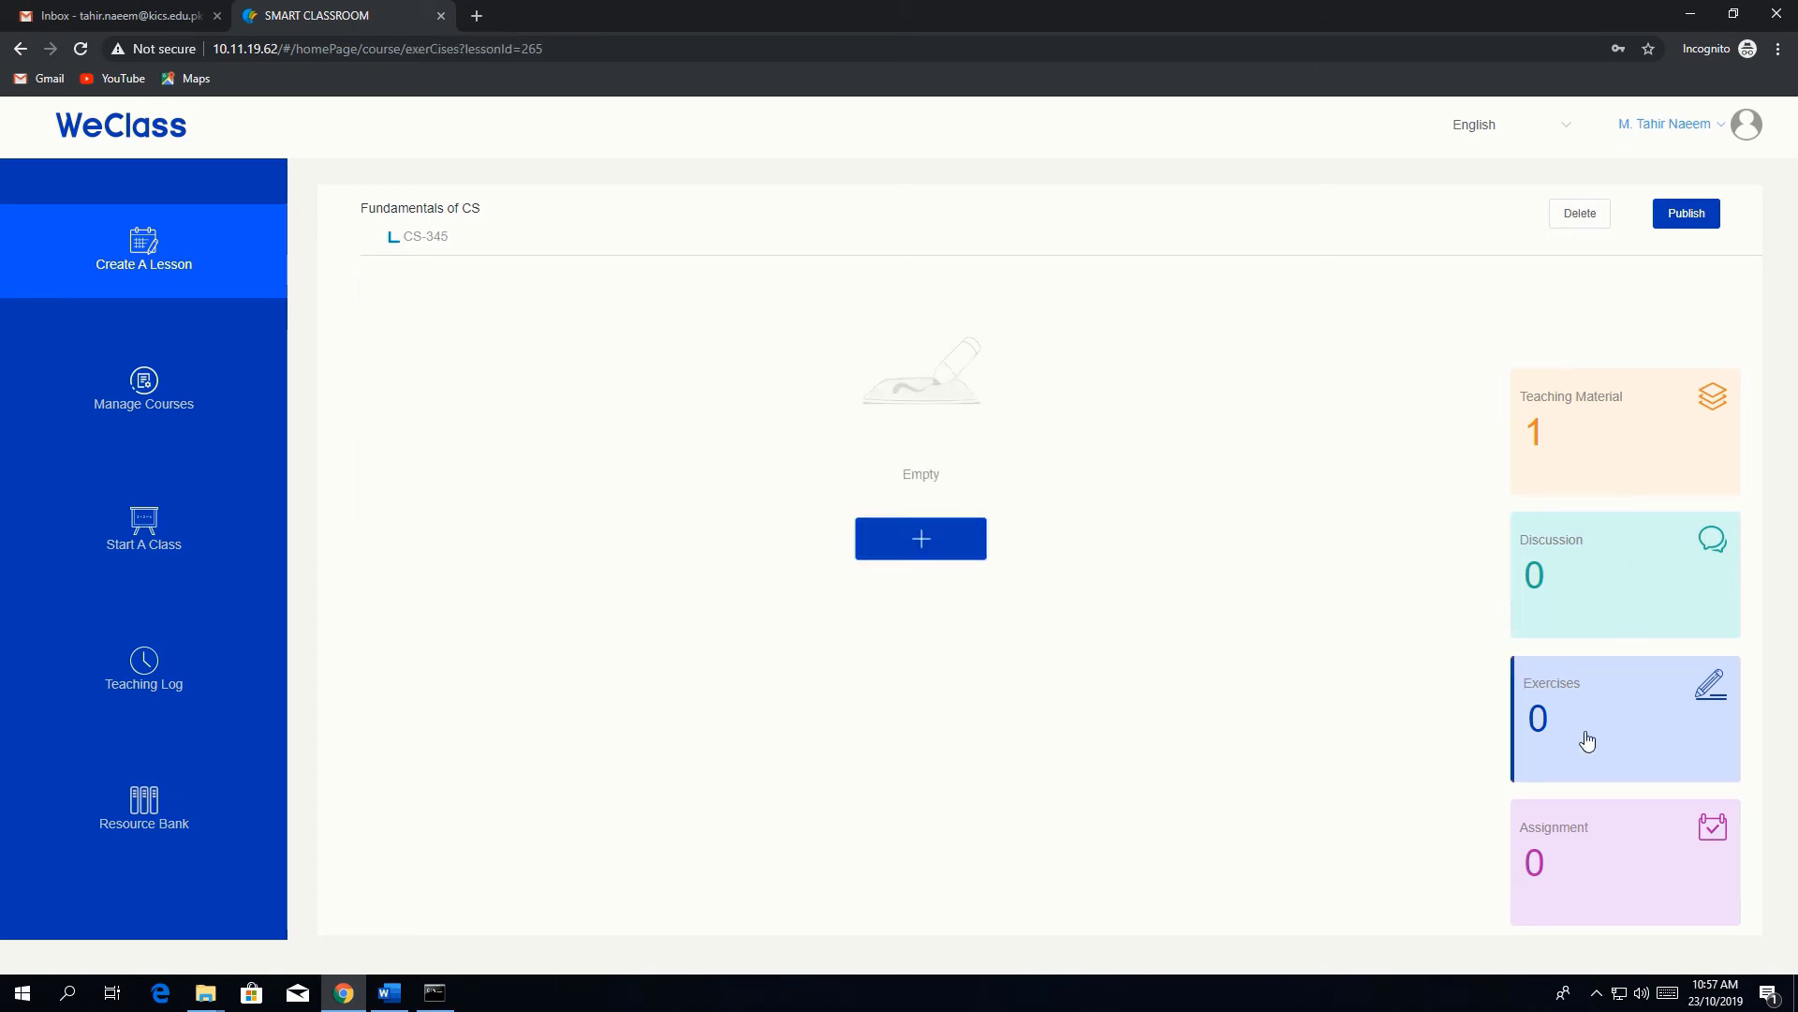
# Step: Open a blank Create An Exercise form, then switch to the empty Assignment section
pyautogui.click(932, 536)
pyautogui.click(509, 298)
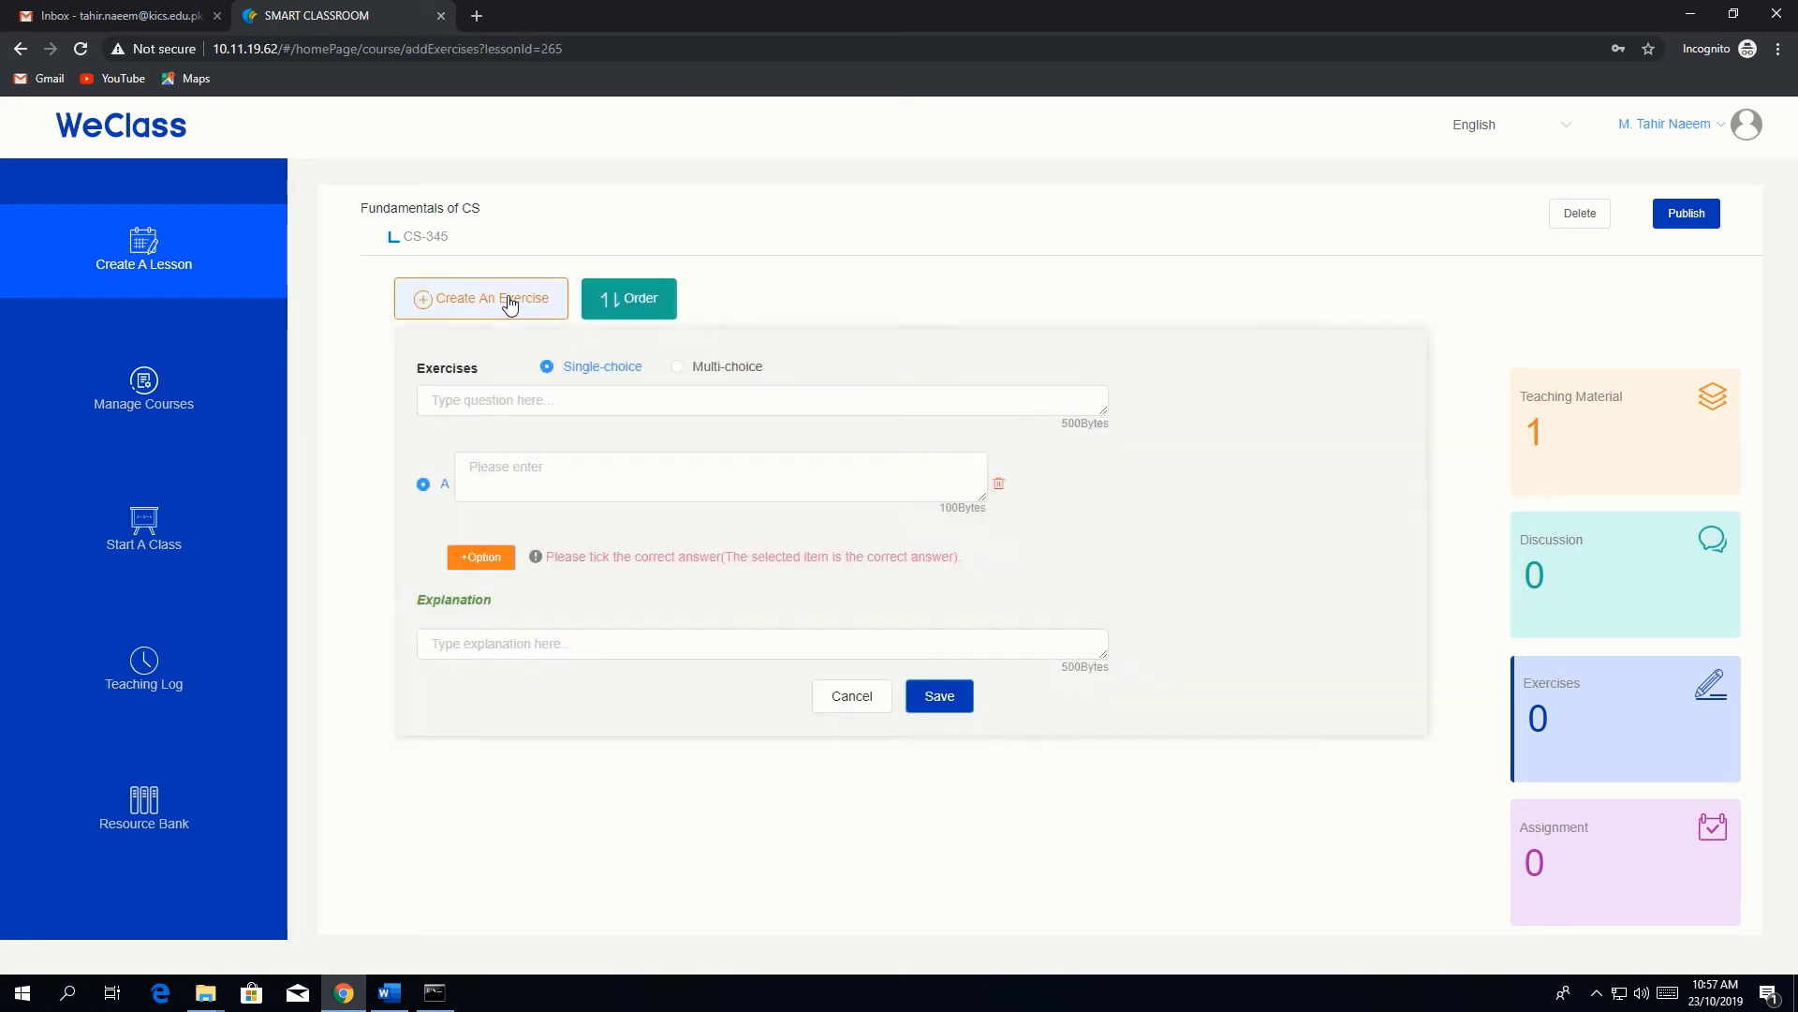
pyautogui.click(548, 405)
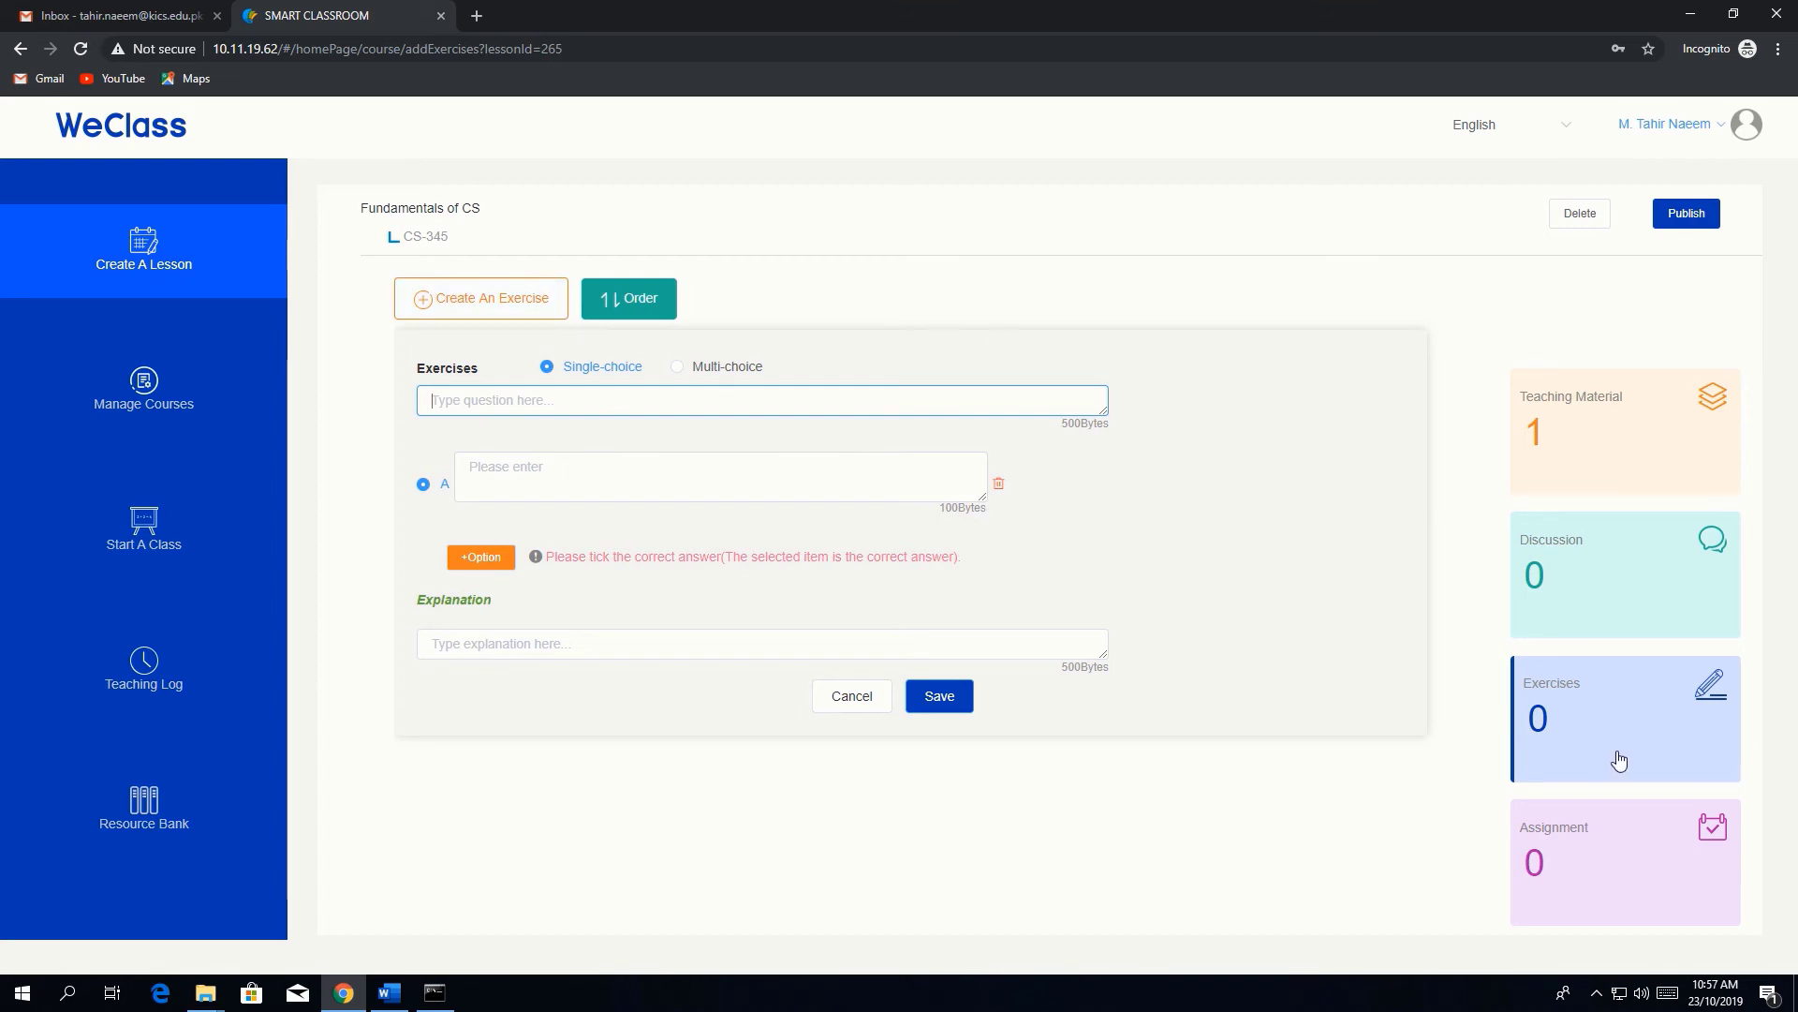
pyautogui.click(1632, 849)
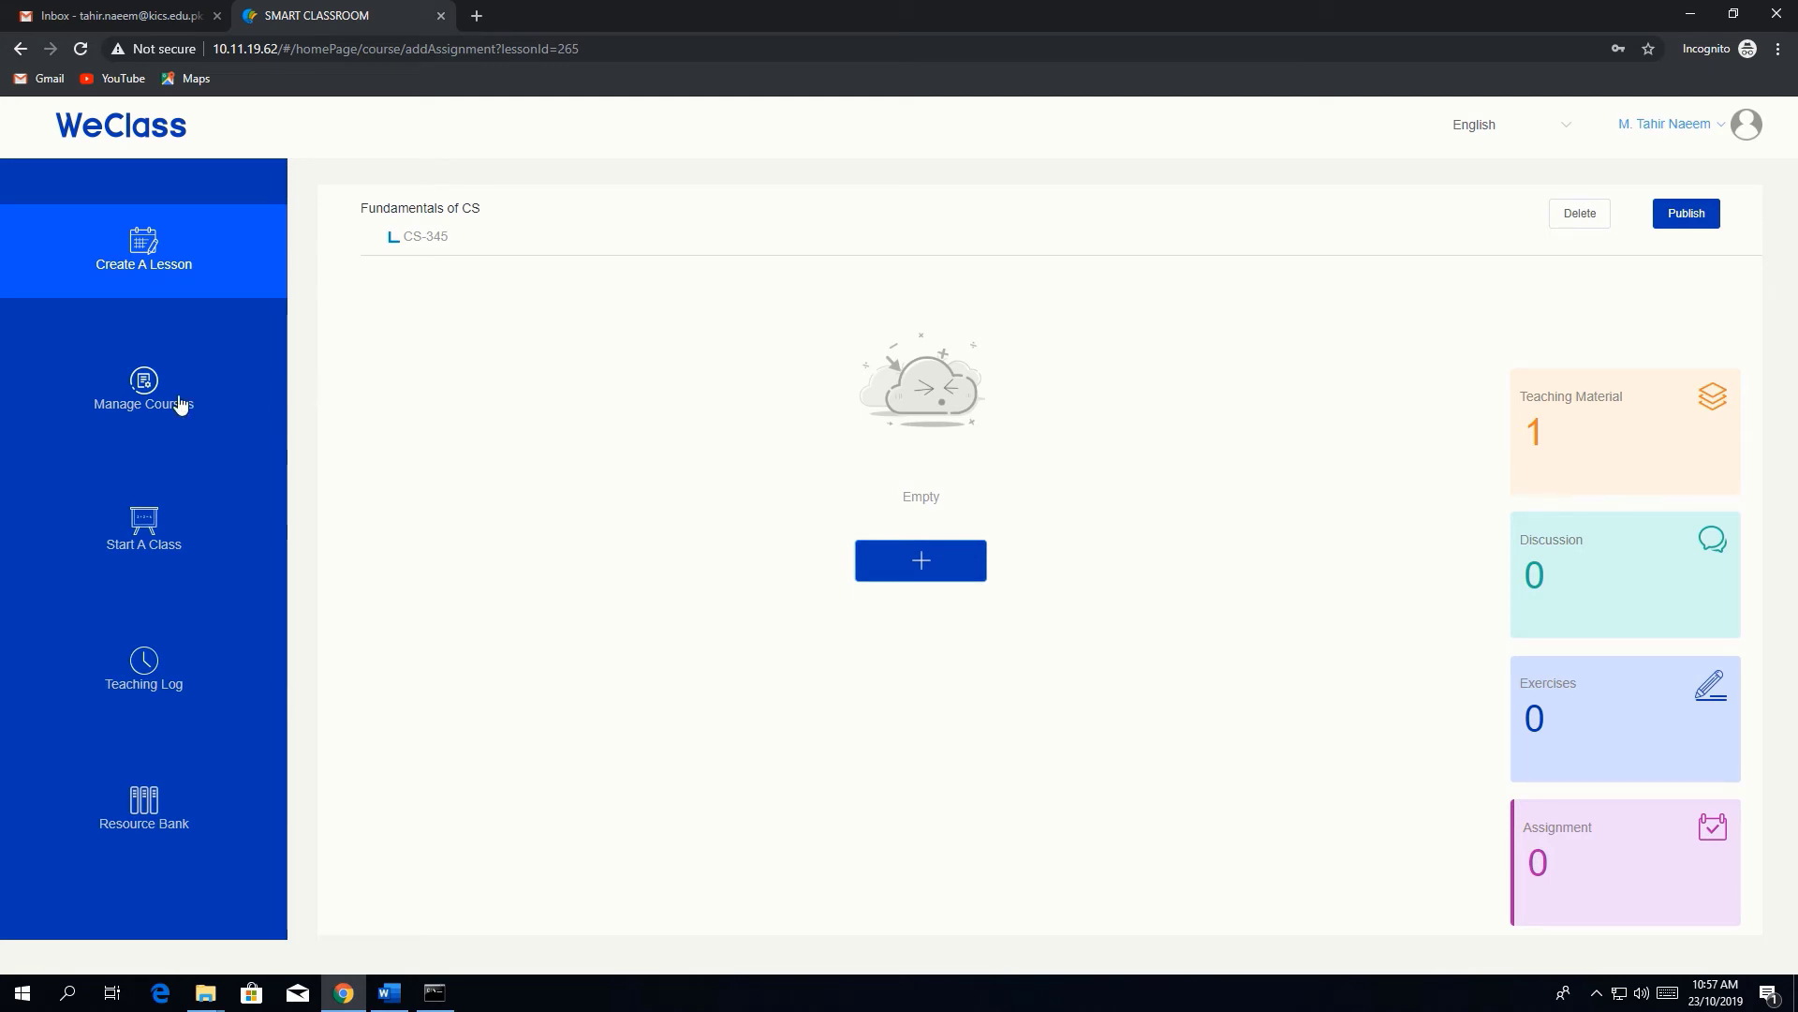
# Step: Visit Manage Courses, Create A Lesson and Start A Class, dismissing the unfinished-lesson prompt
pyautogui.click(145, 384)
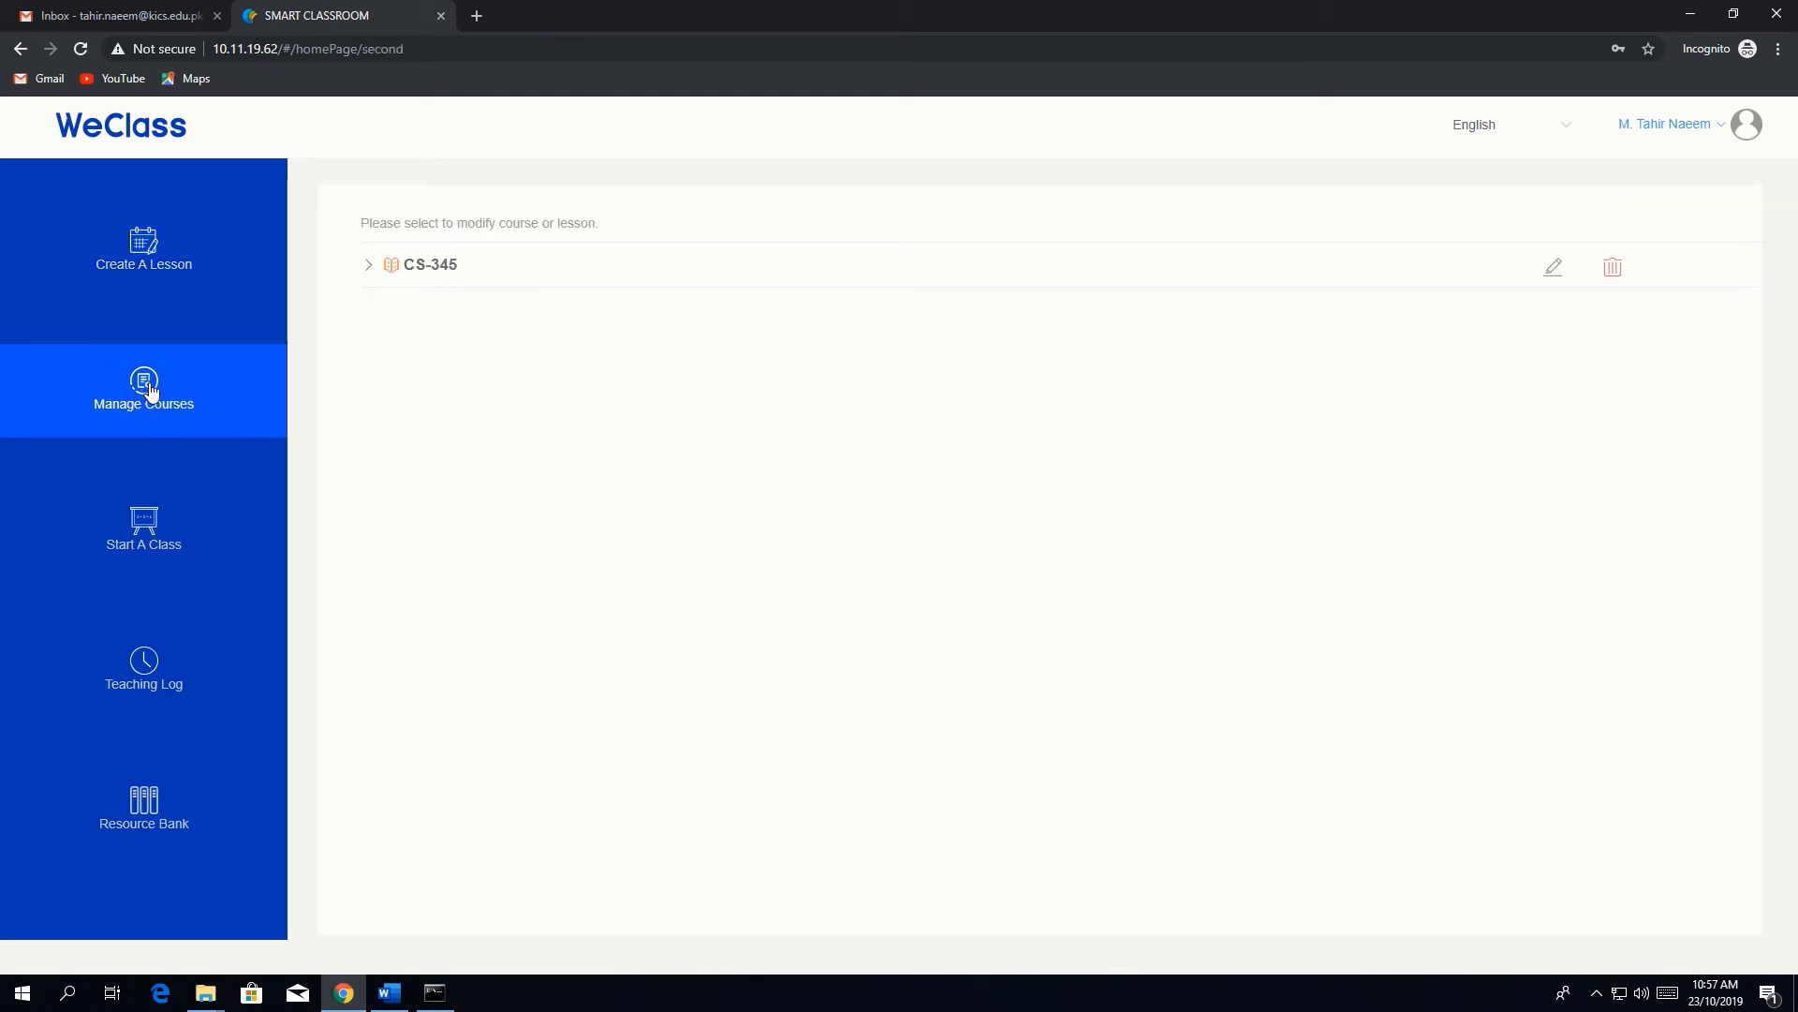
pyautogui.click(143, 243)
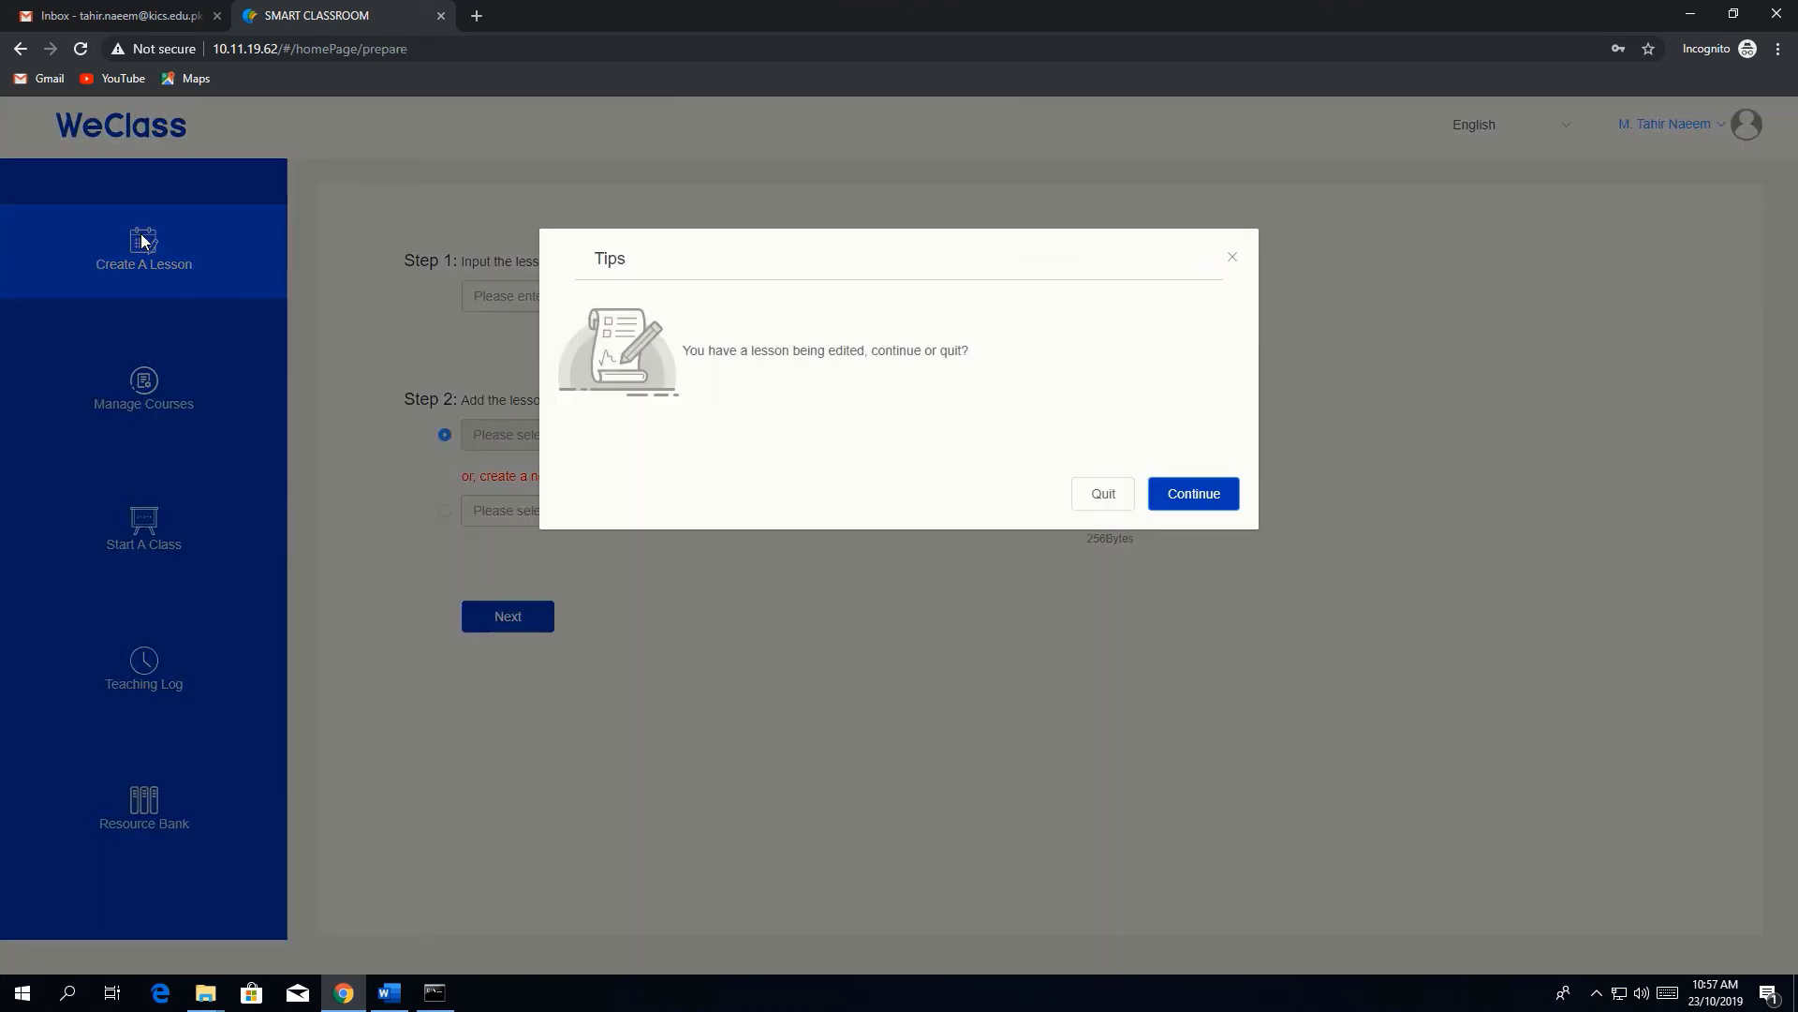
pyautogui.click(1234, 258)
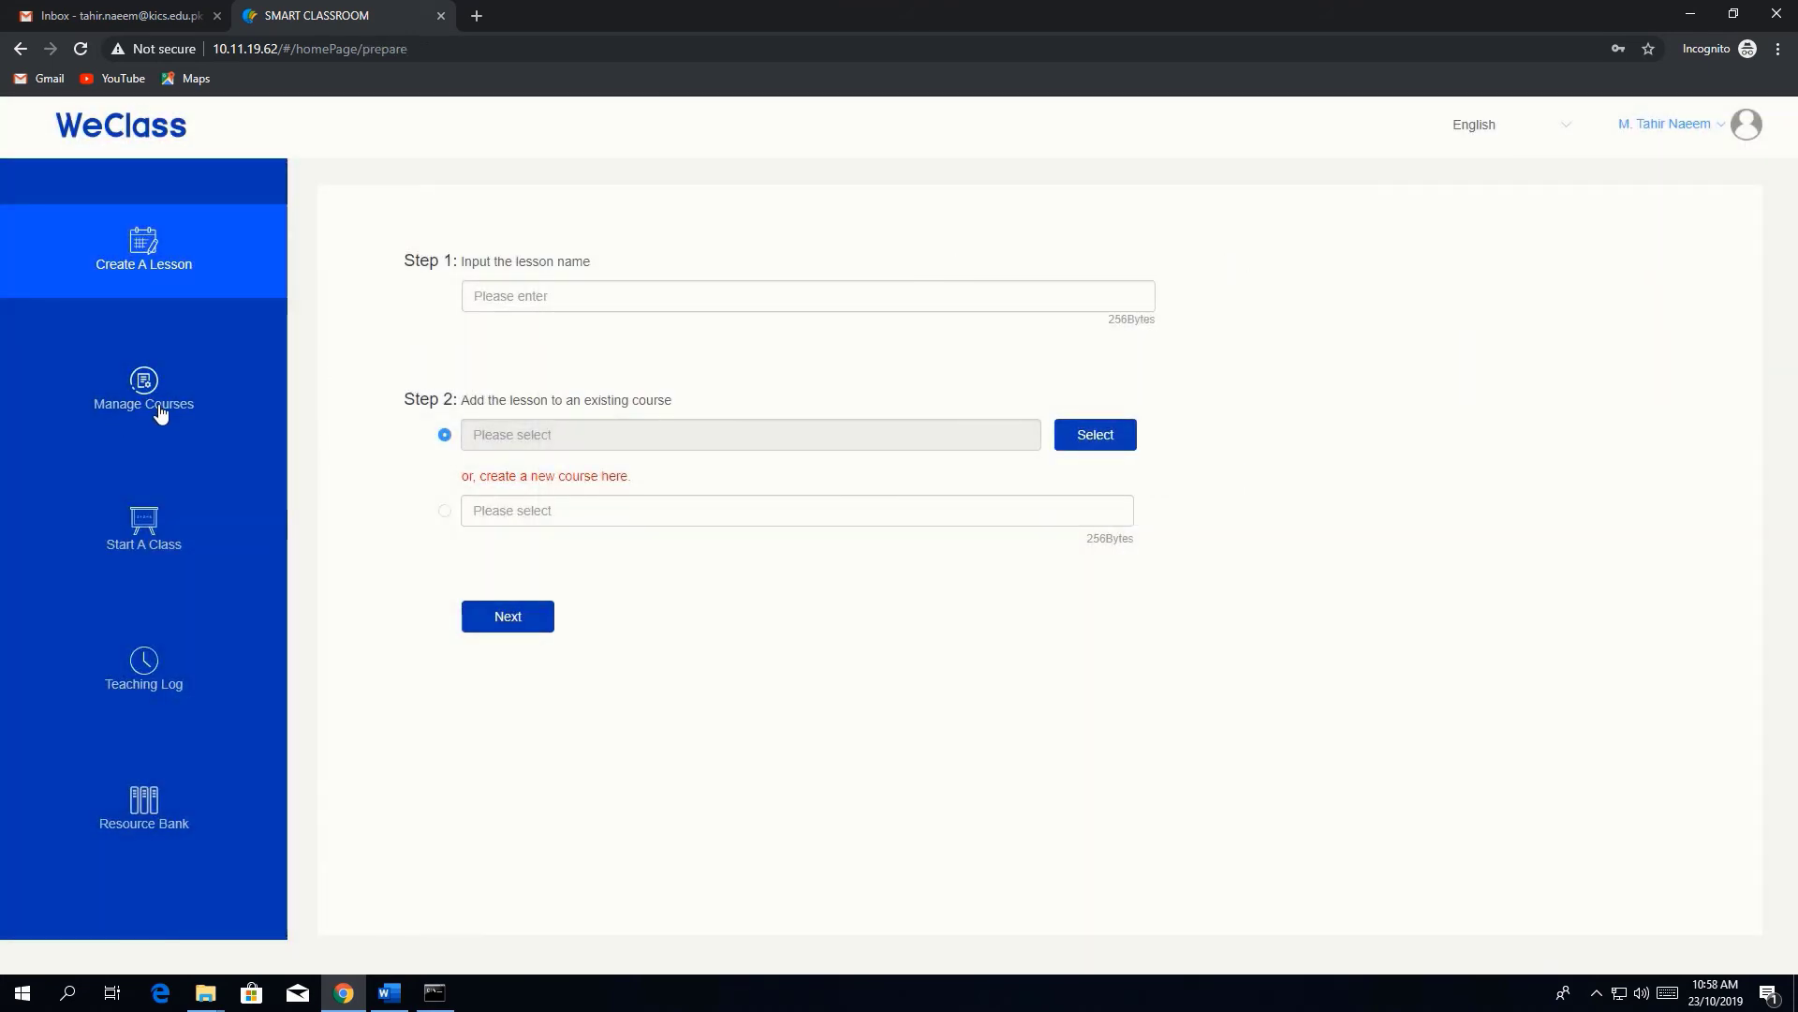
pyautogui.click(129, 392)
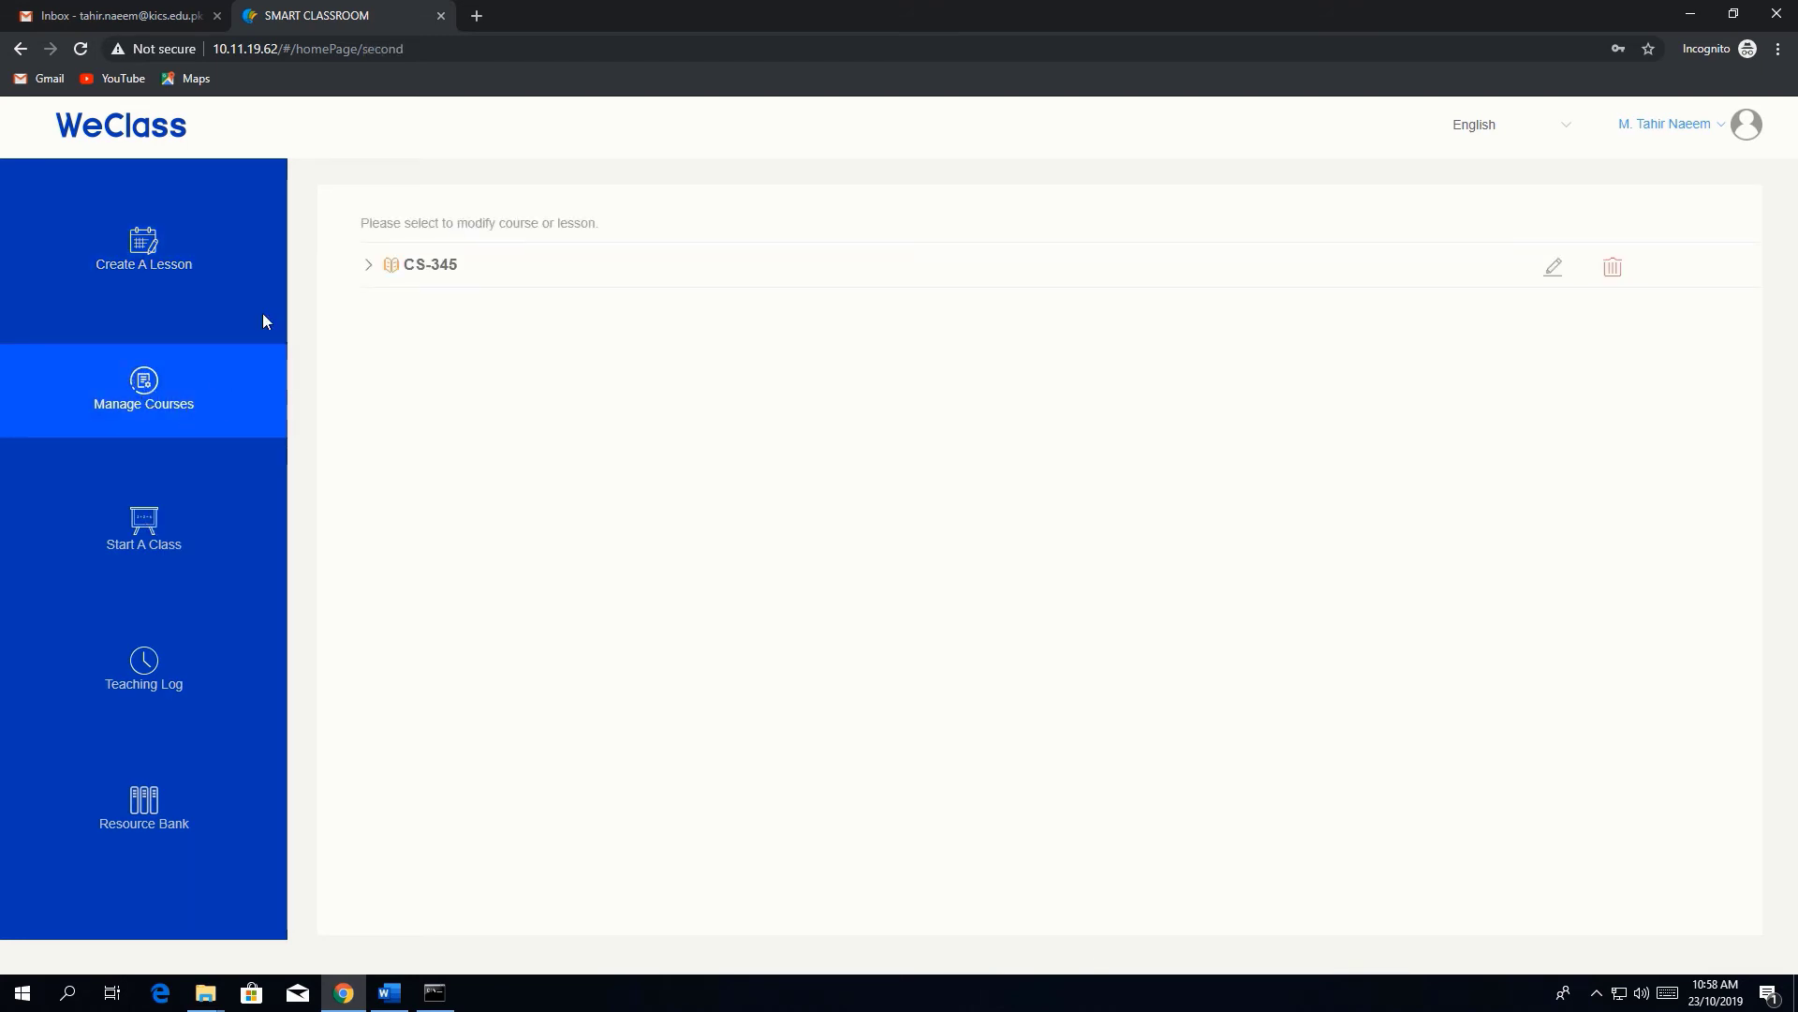
pyautogui.click(152, 532)
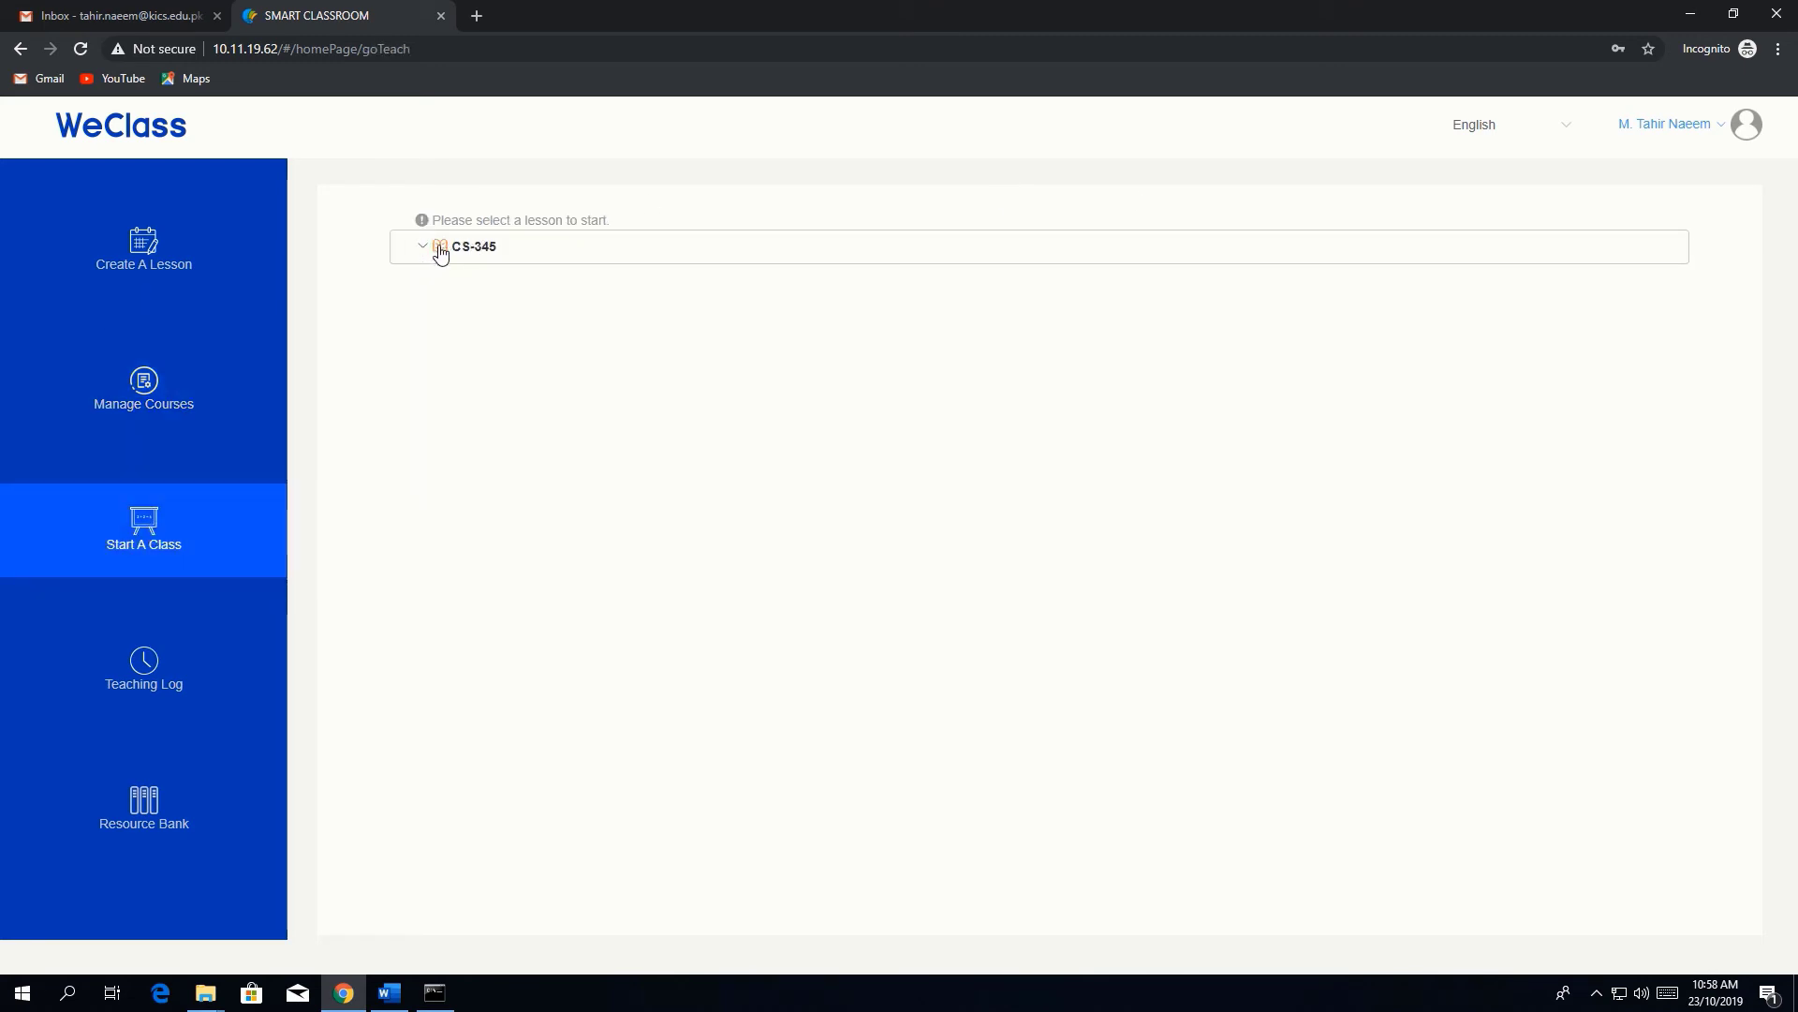
pyautogui.click(184, 378)
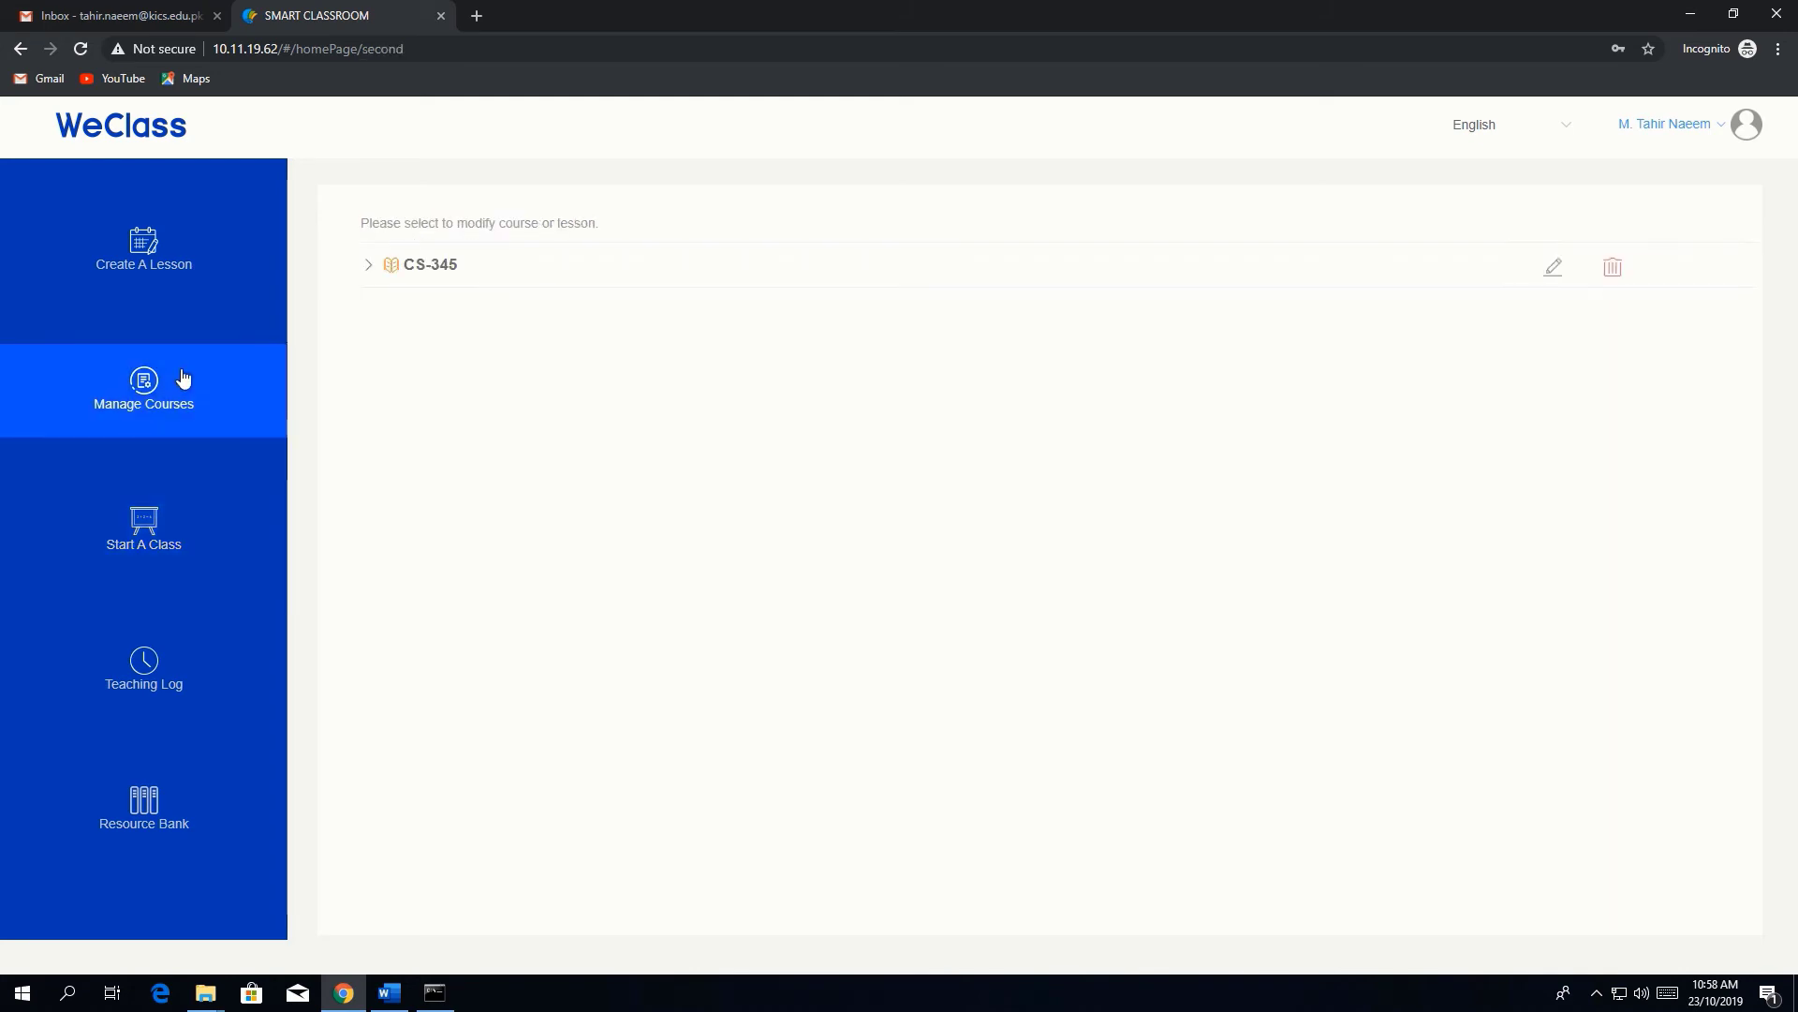
# Step: Expand course CS-345 and open the Fundamentals of CS lesson
pyautogui.click(371, 267)
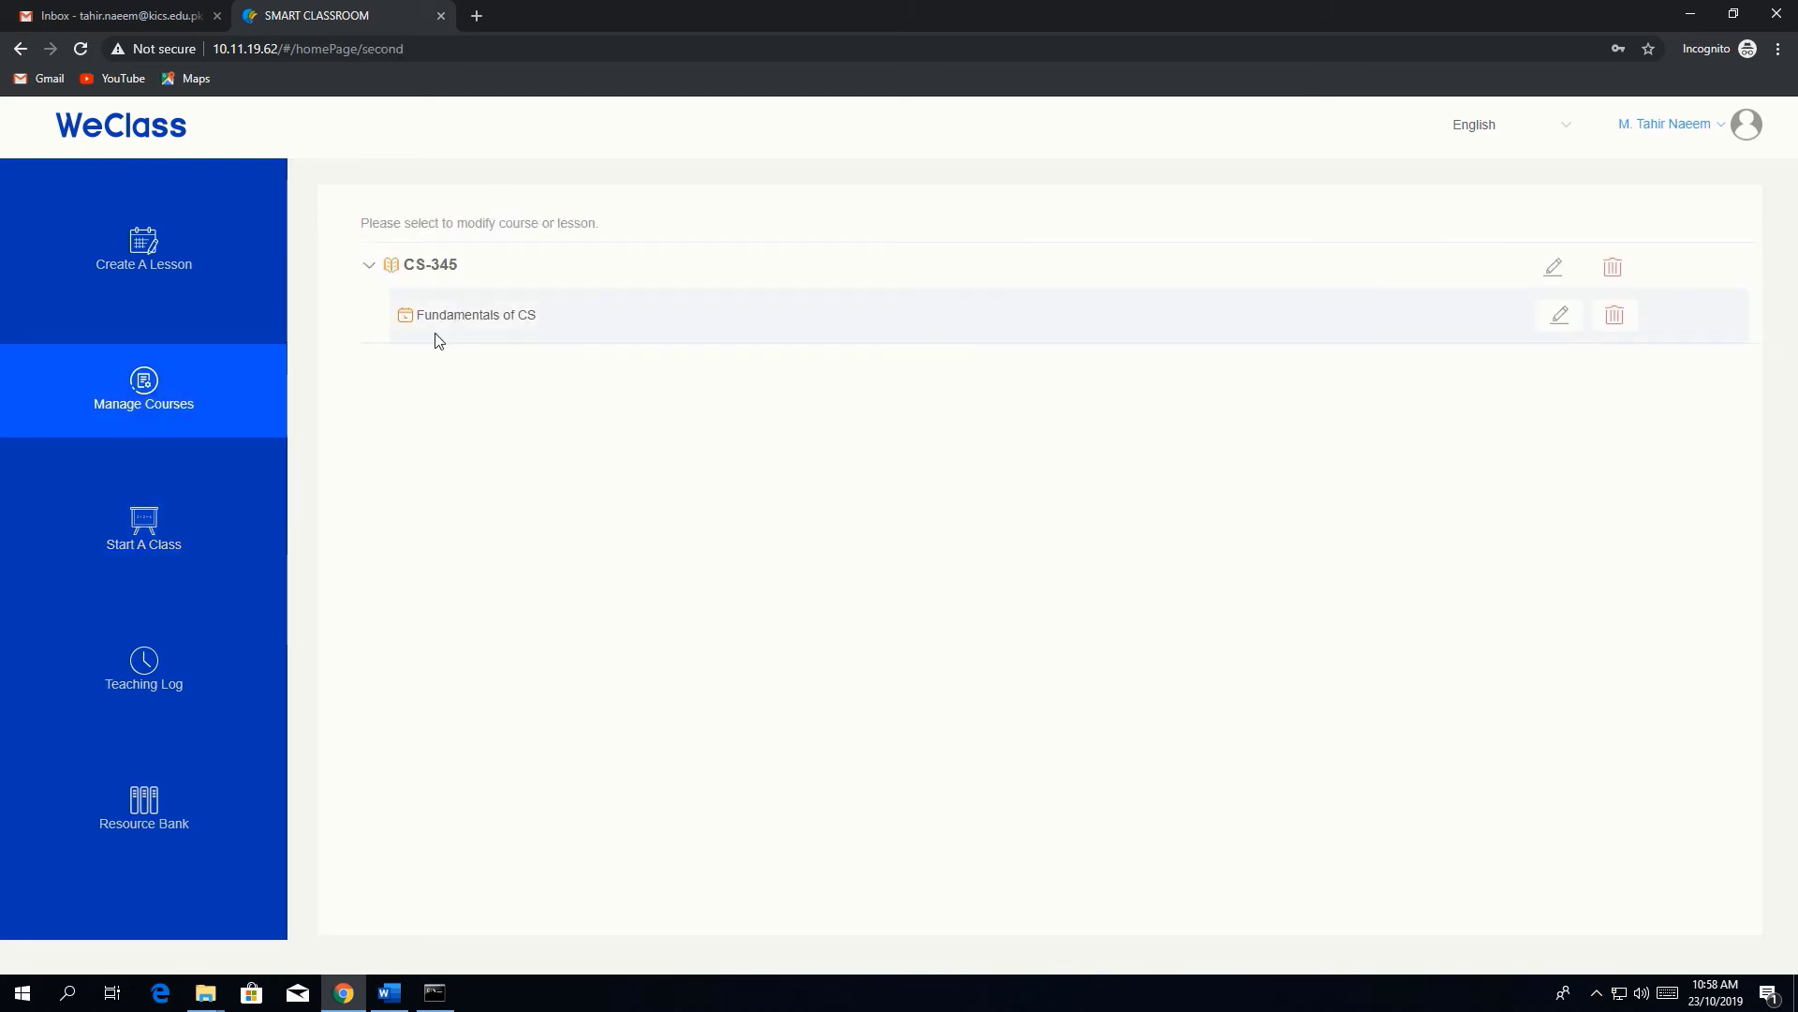
pyautogui.click(138, 501)
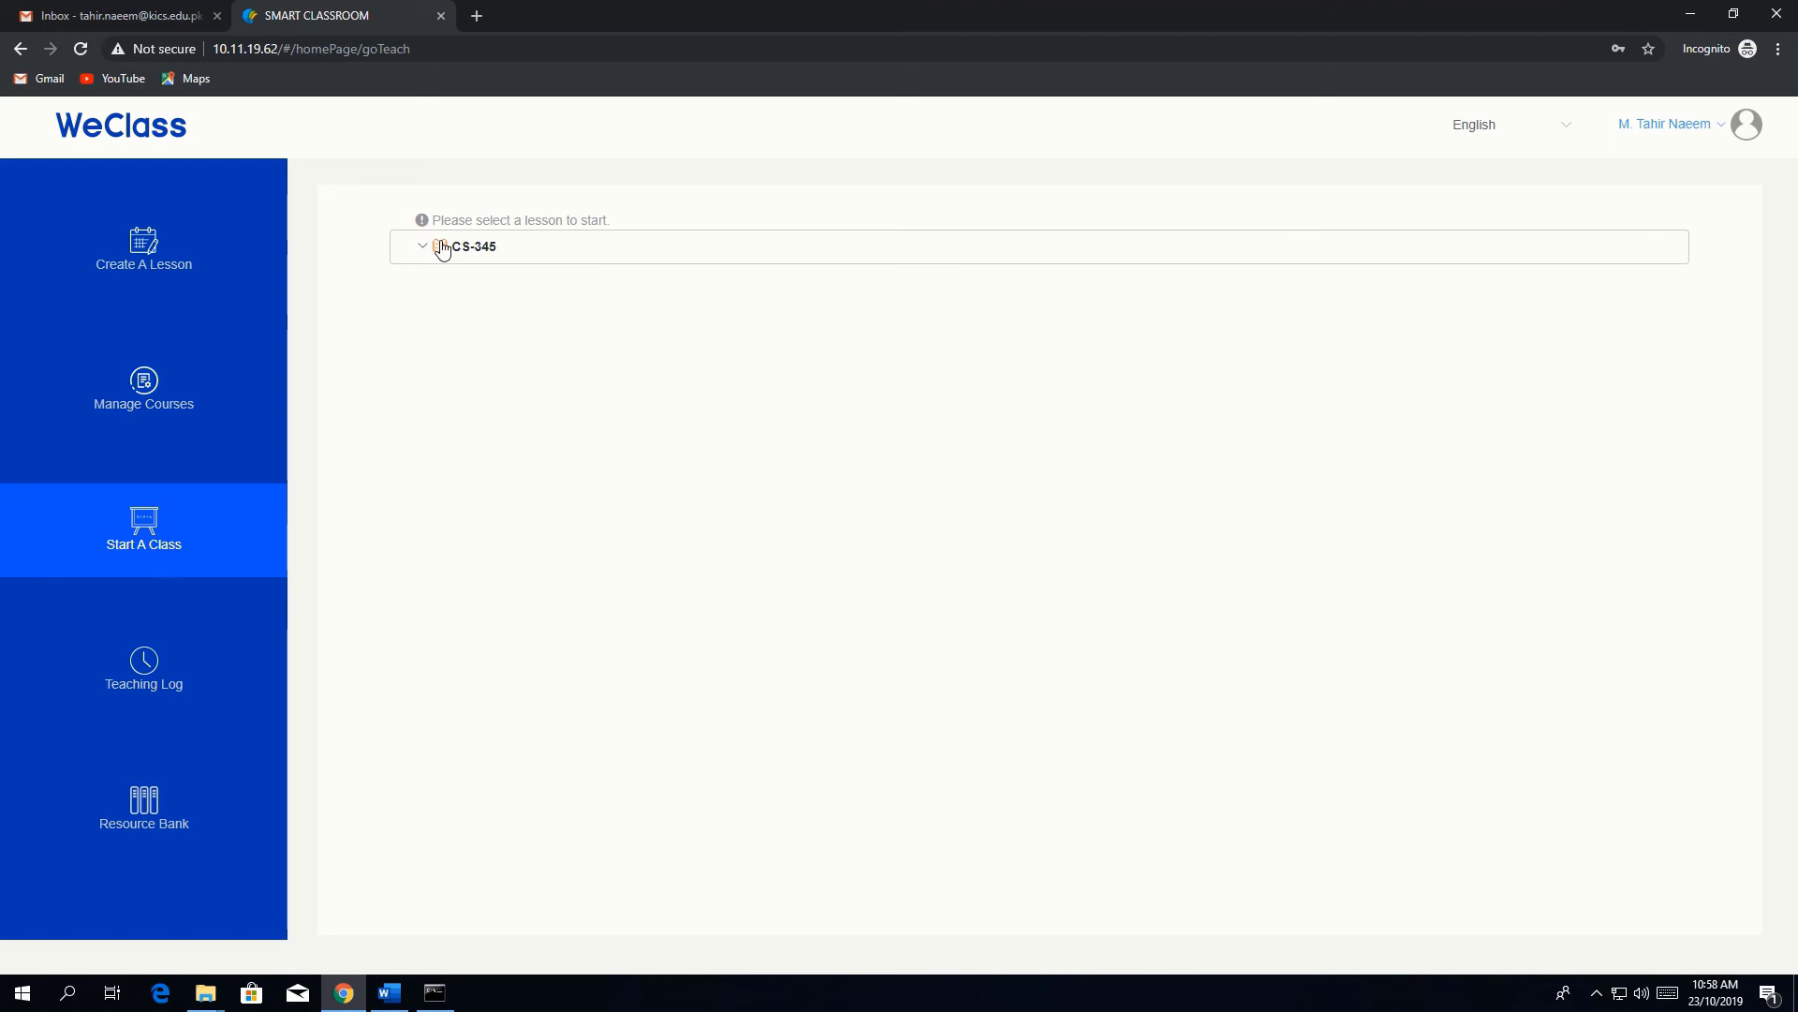
pyautogui.click(187, 383)
pyautogui.click(393, 265)
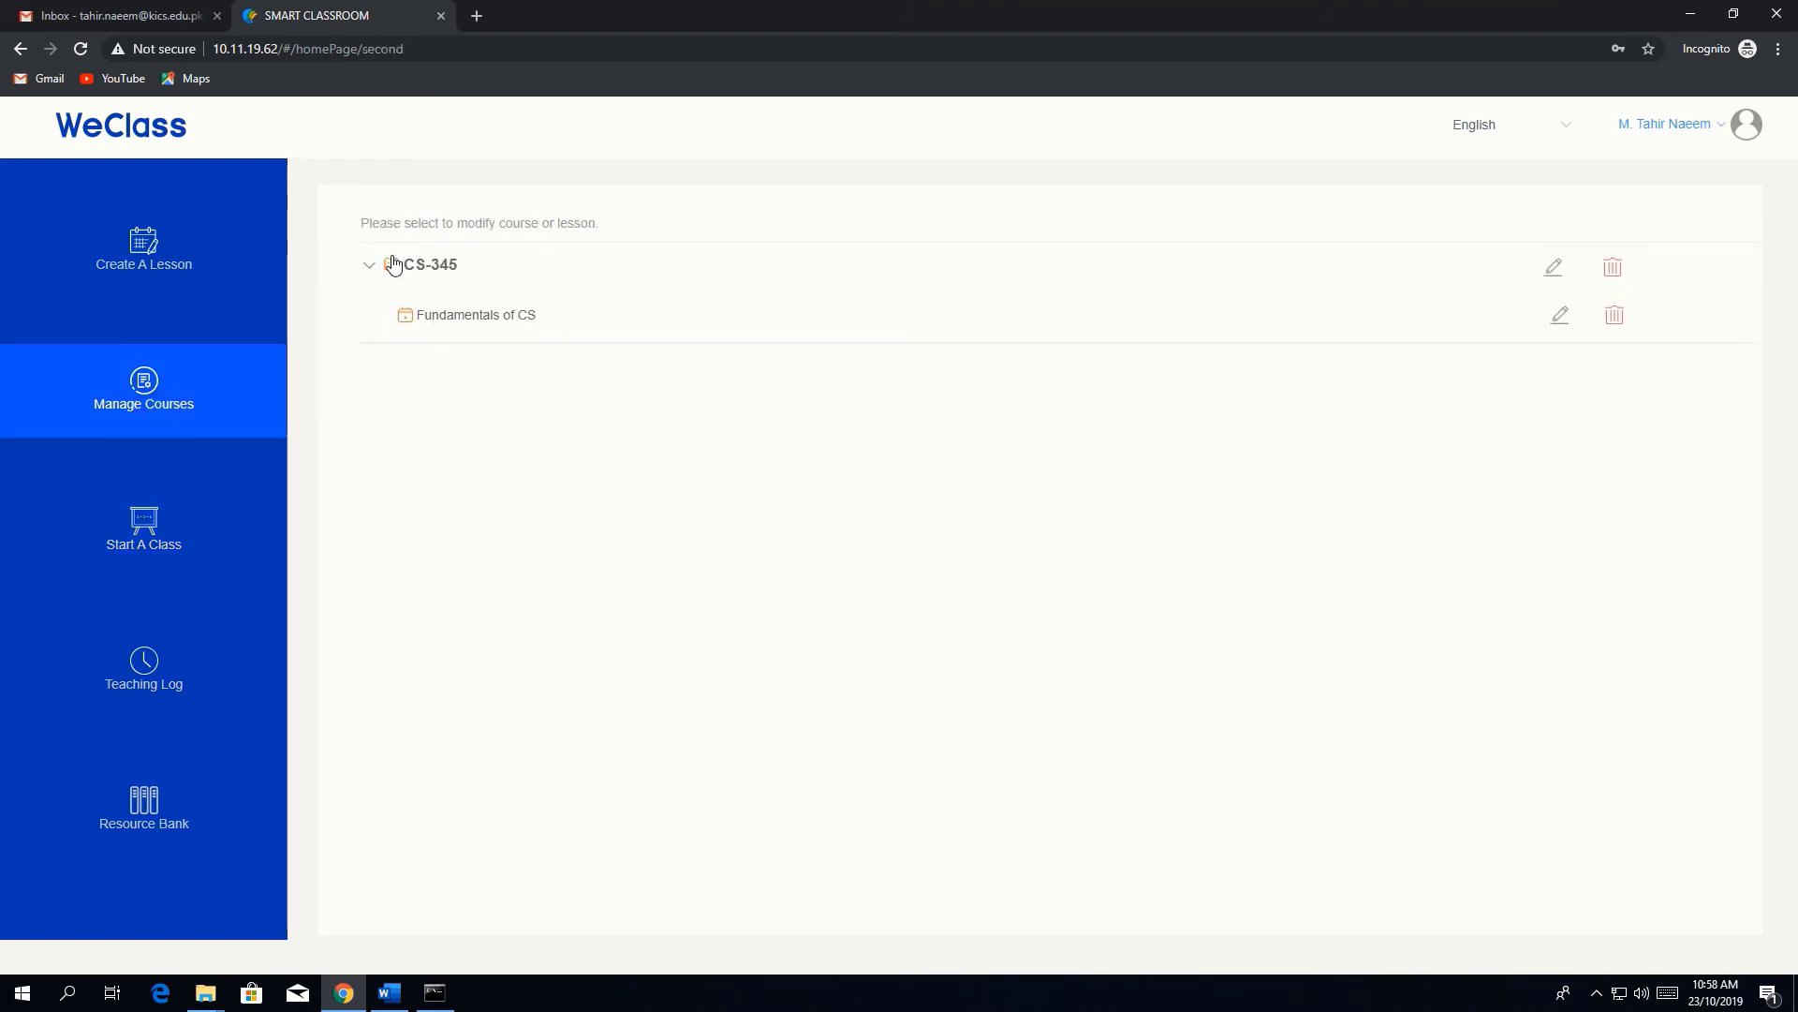
pyautogui.click(479, 328)
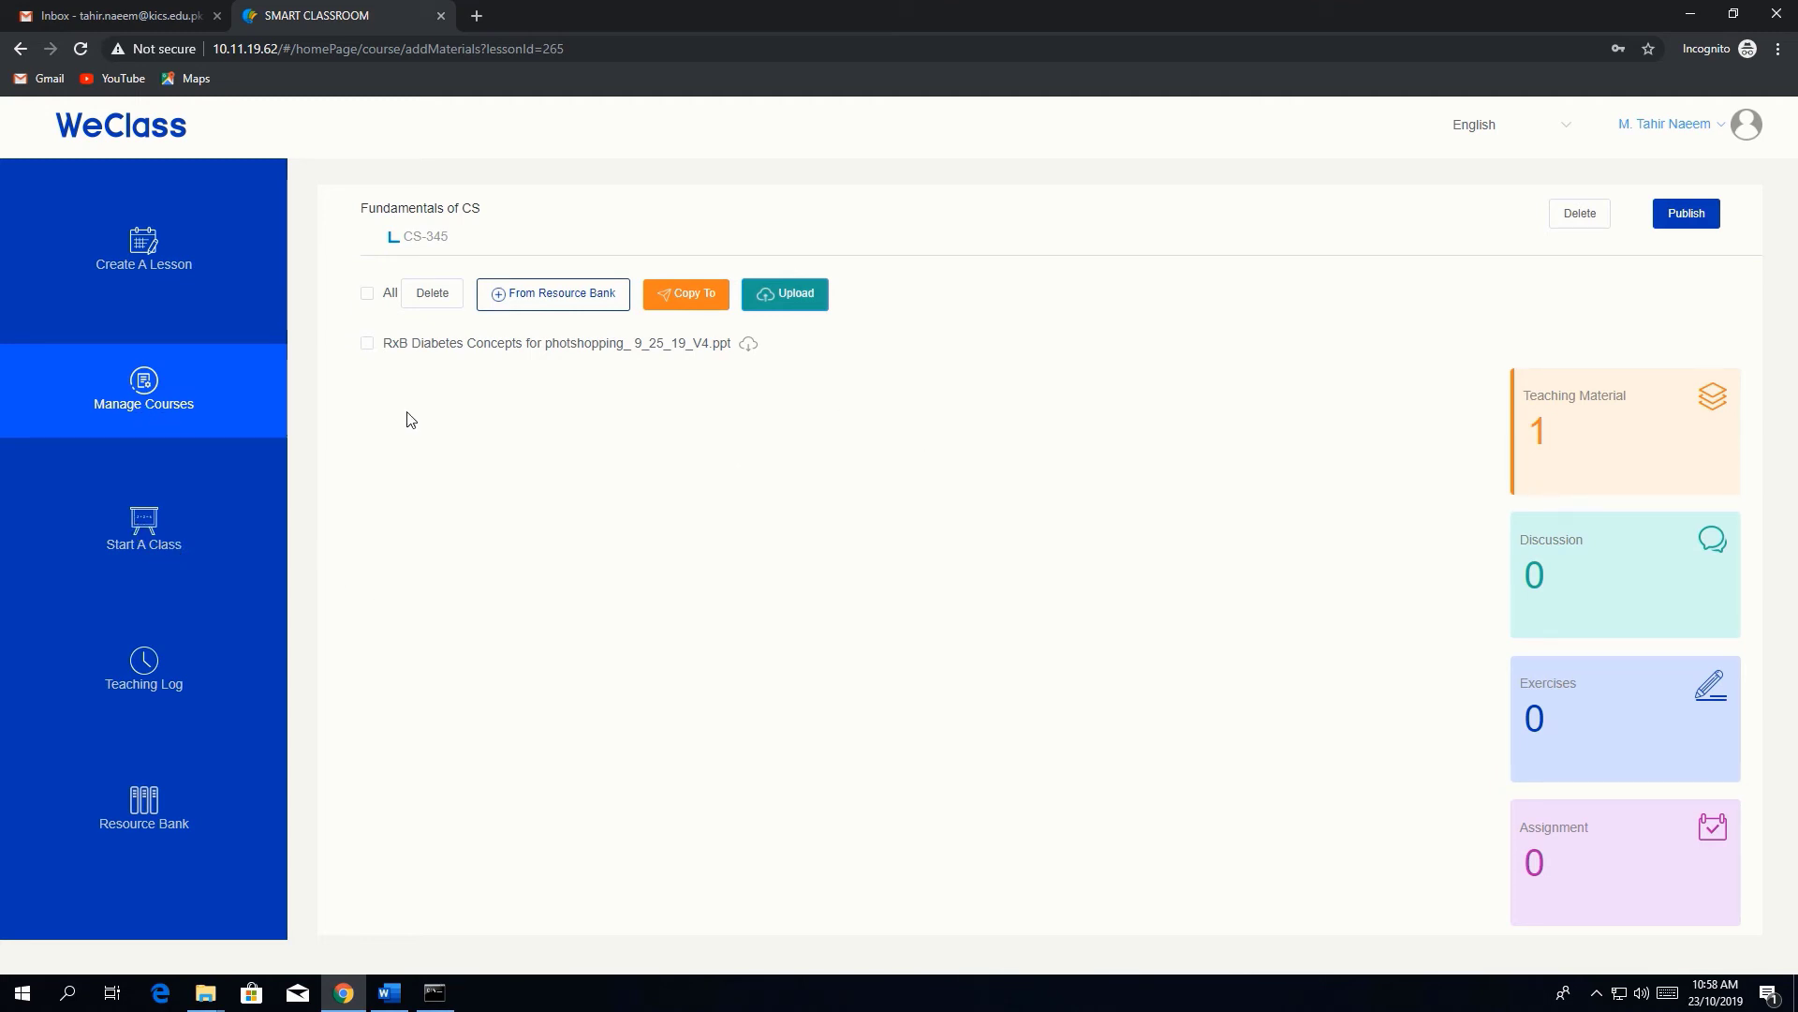
# Step: Publish Fundamentals of CS and start its class from the Start A Class page
pyautogui.click(1688, 214)
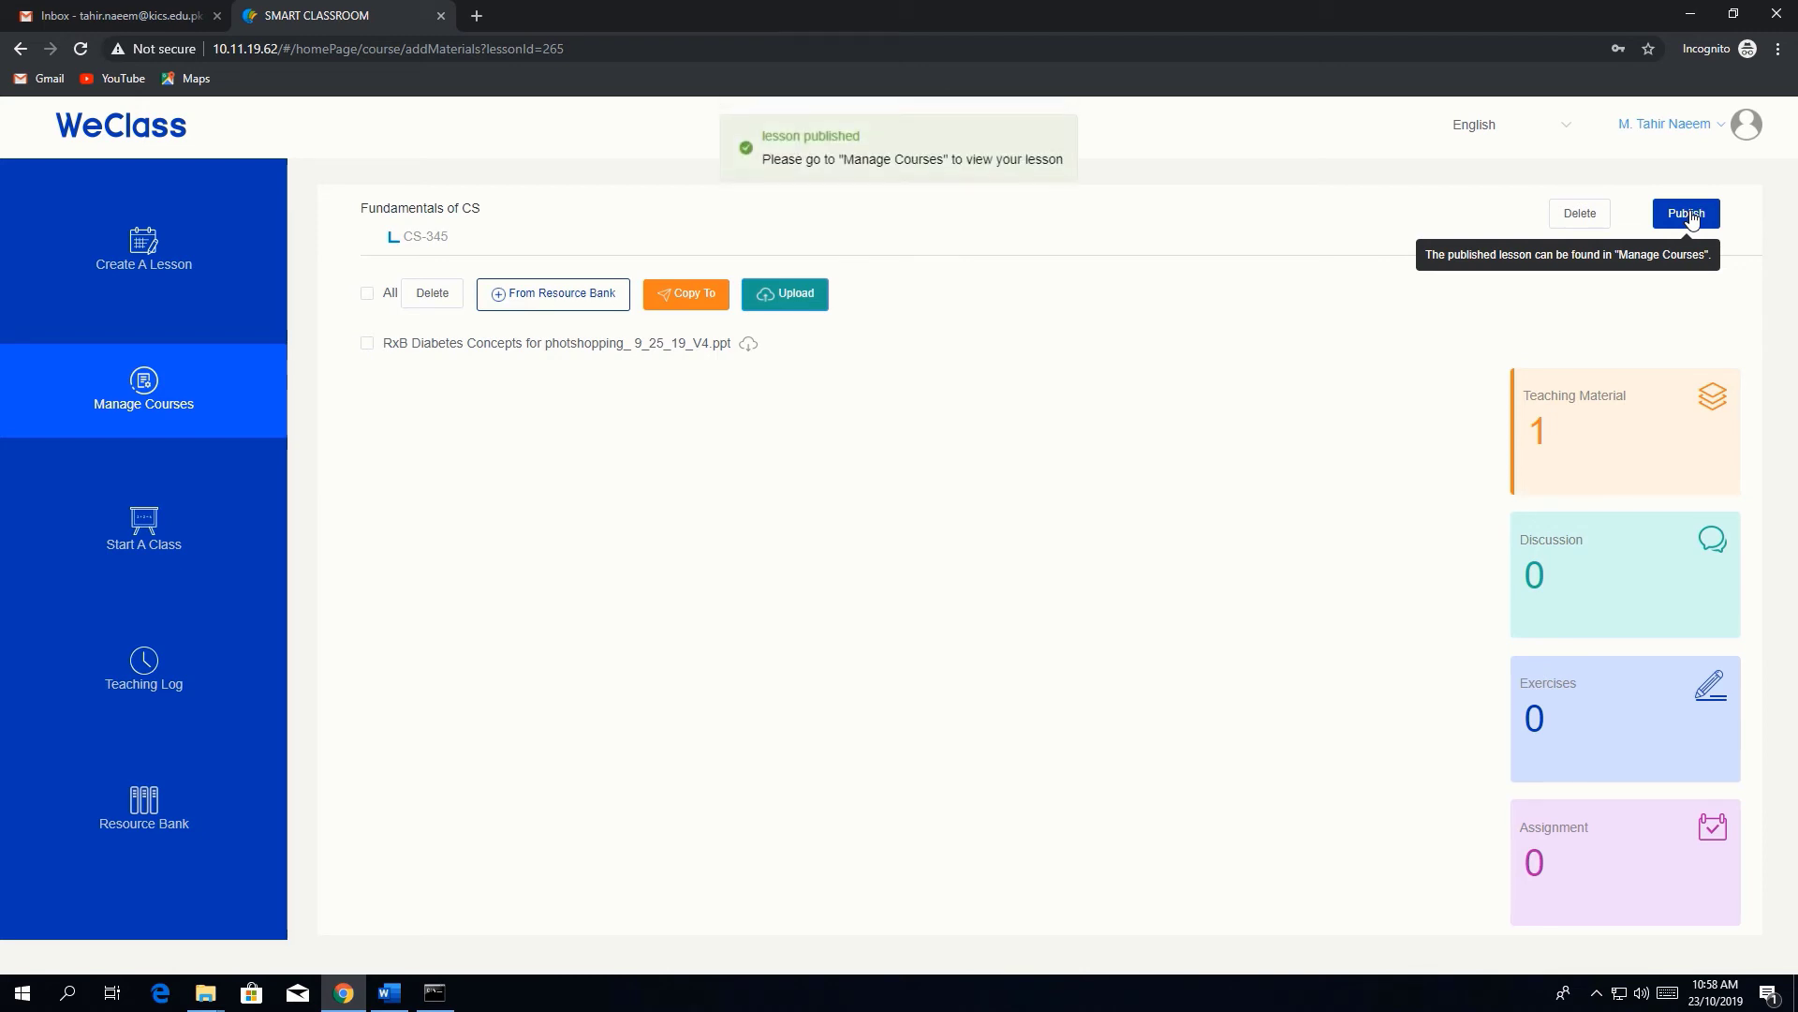
pyautogui.click(108, 527)
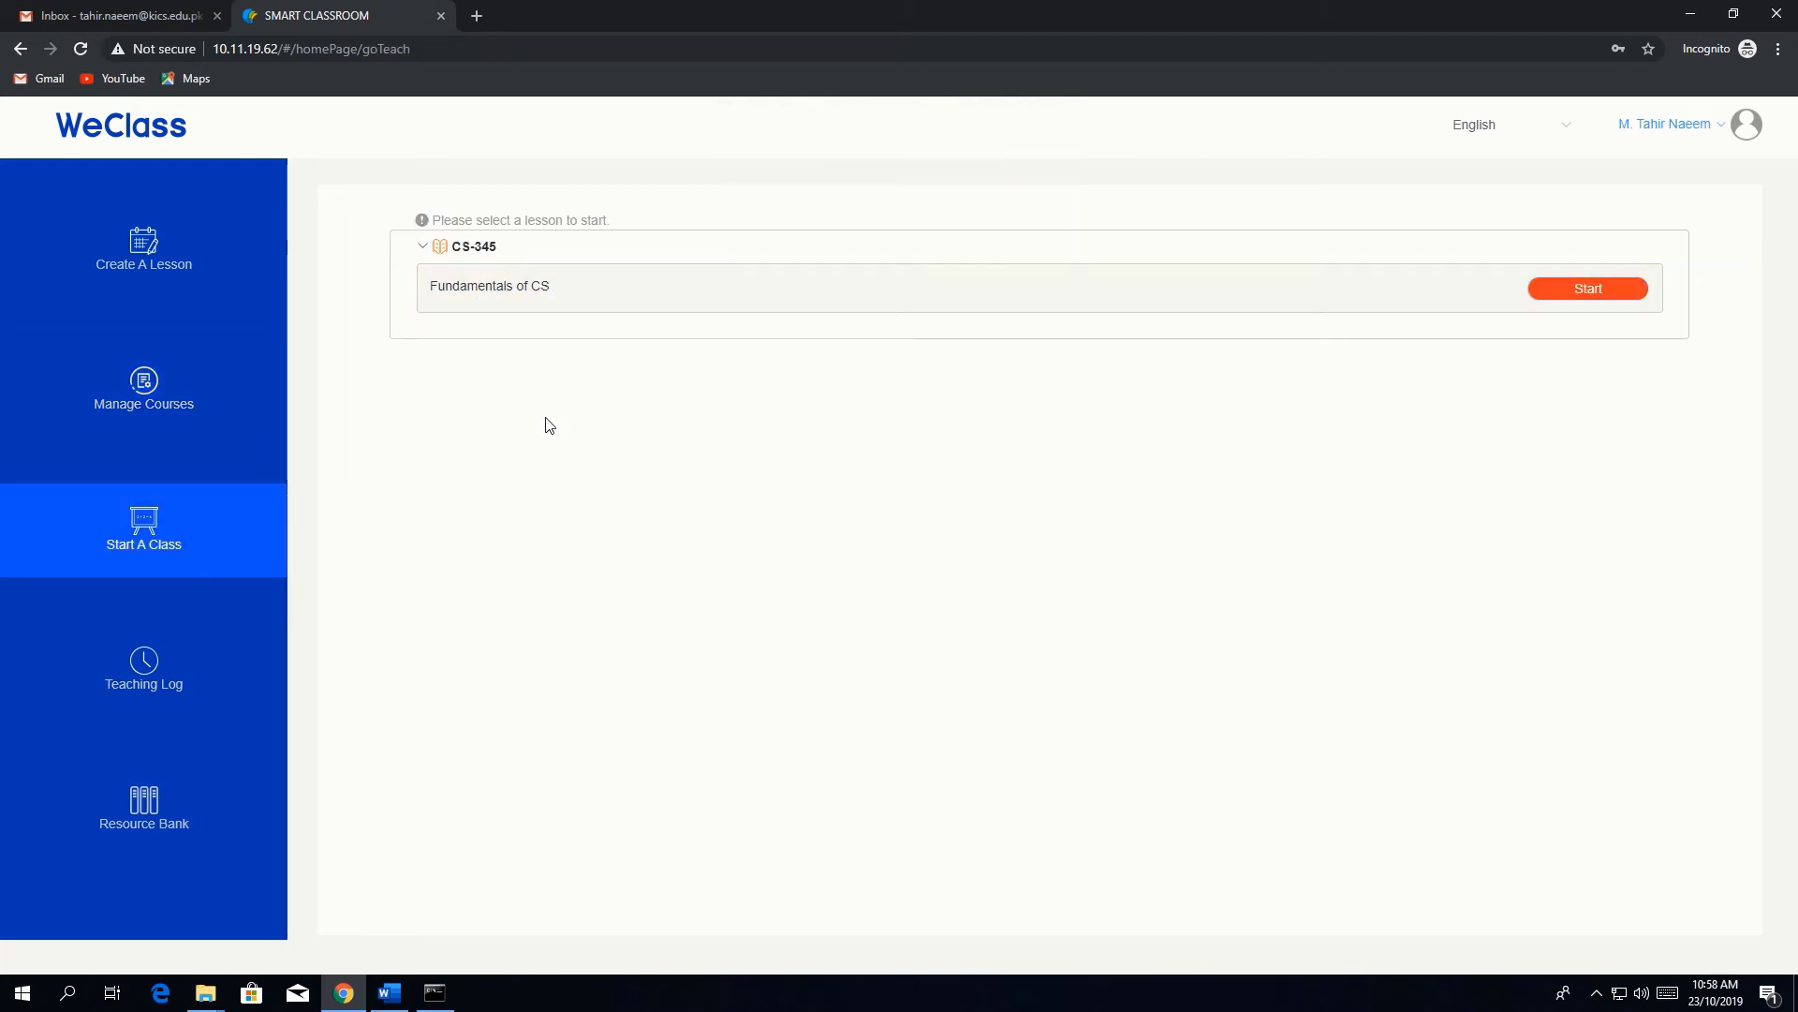
pyautogui.click(1551, 295)
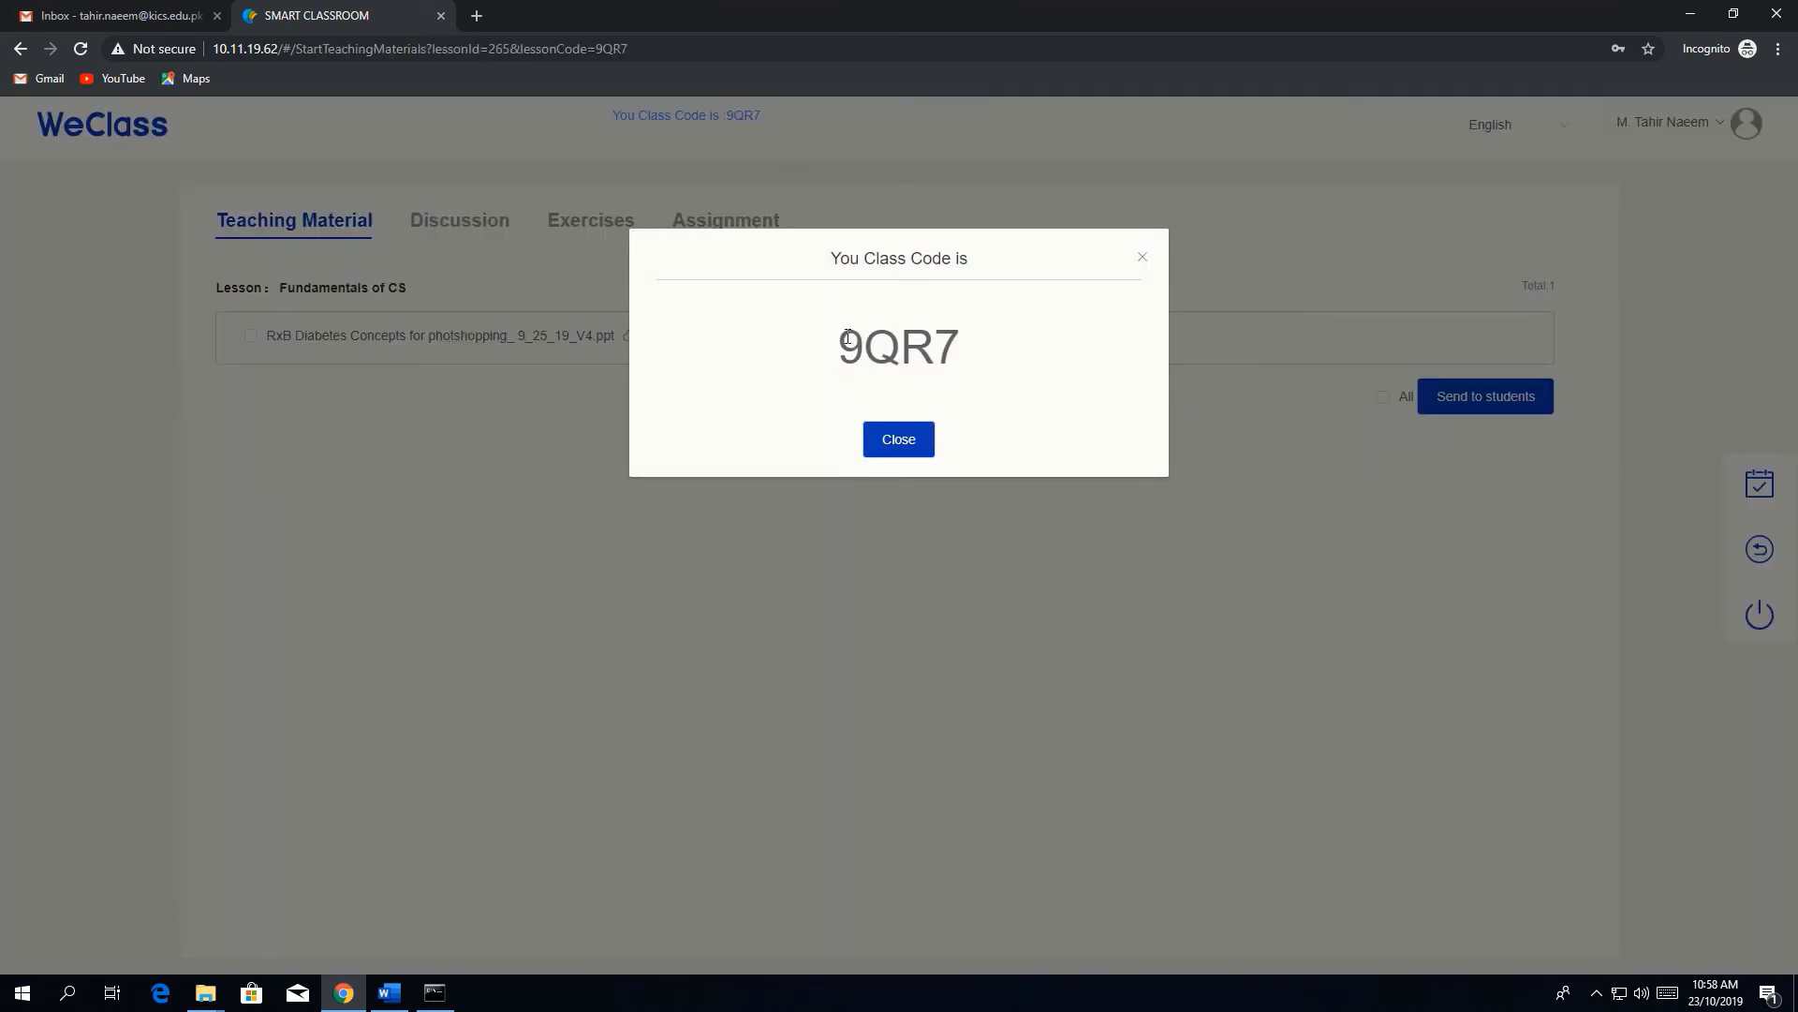
# Step: Select the displayed class code and close the class-code popup
pyautogui.moveTo(847, 338); pyautogui.dragTo(969, 347)
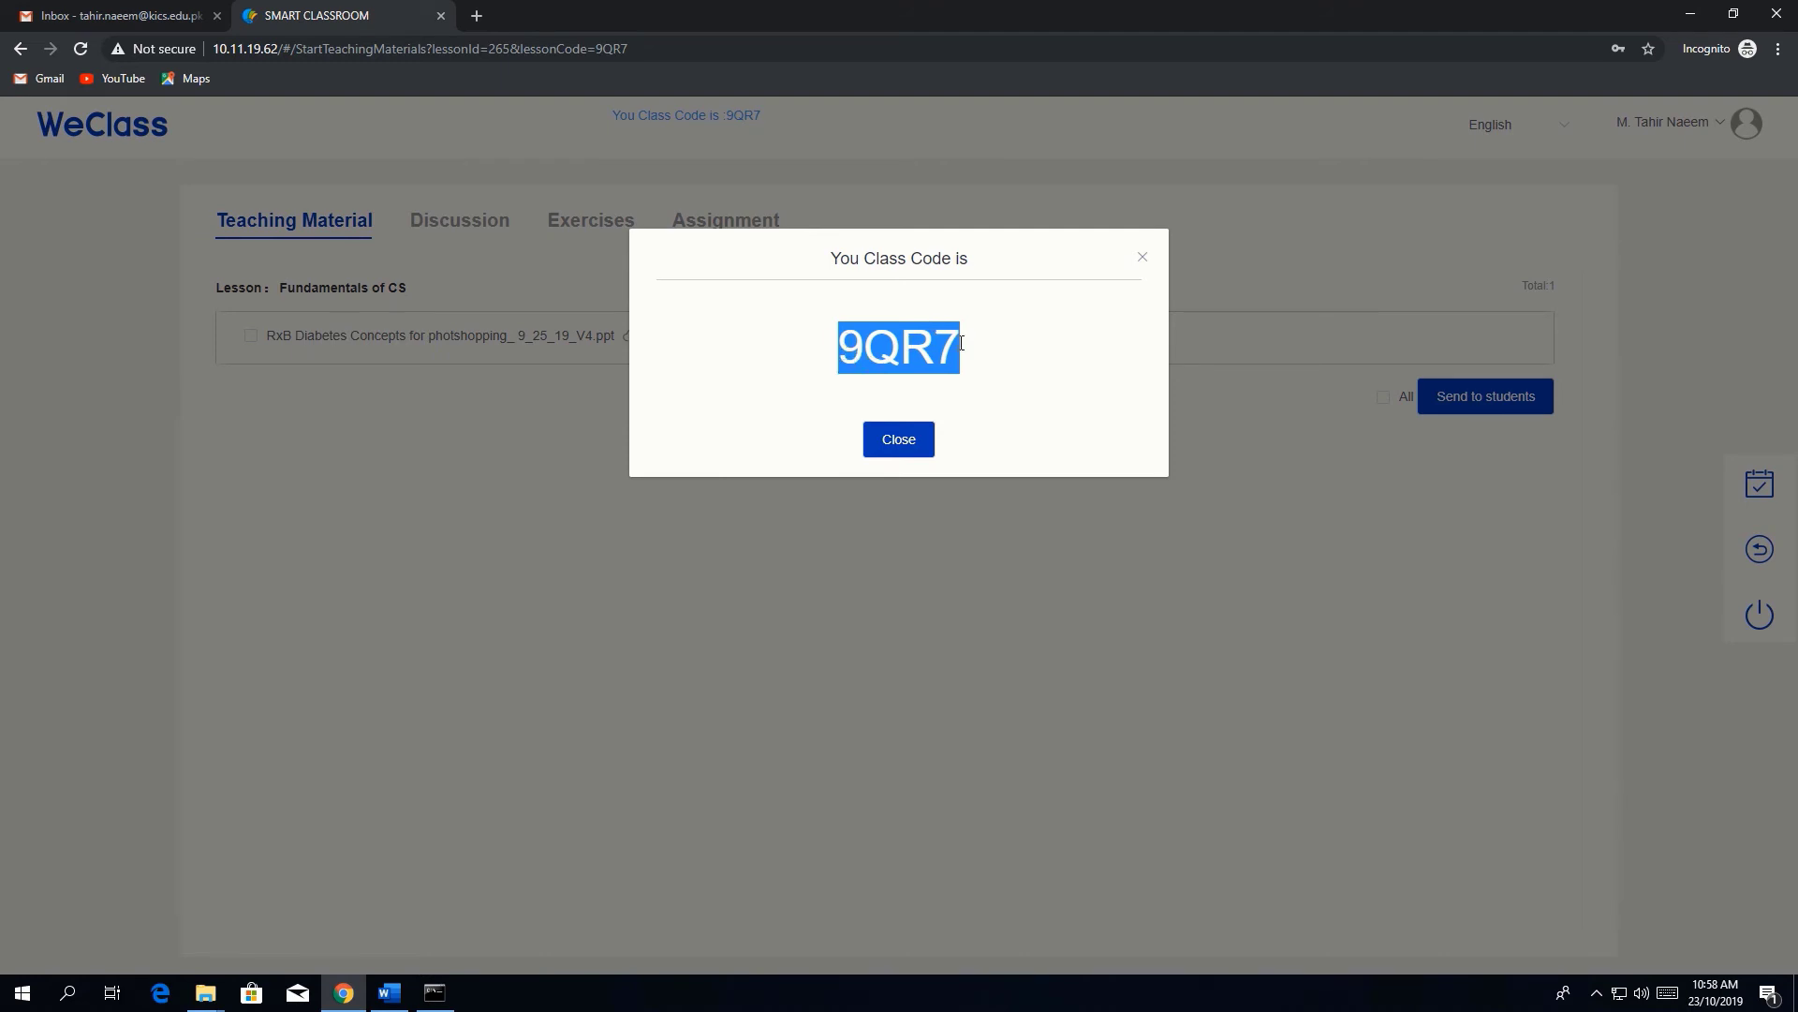
pyautogui.moveTo(962, 343); pyautogui.dragTo(881, 349)
pyautogui.click(911, 453)
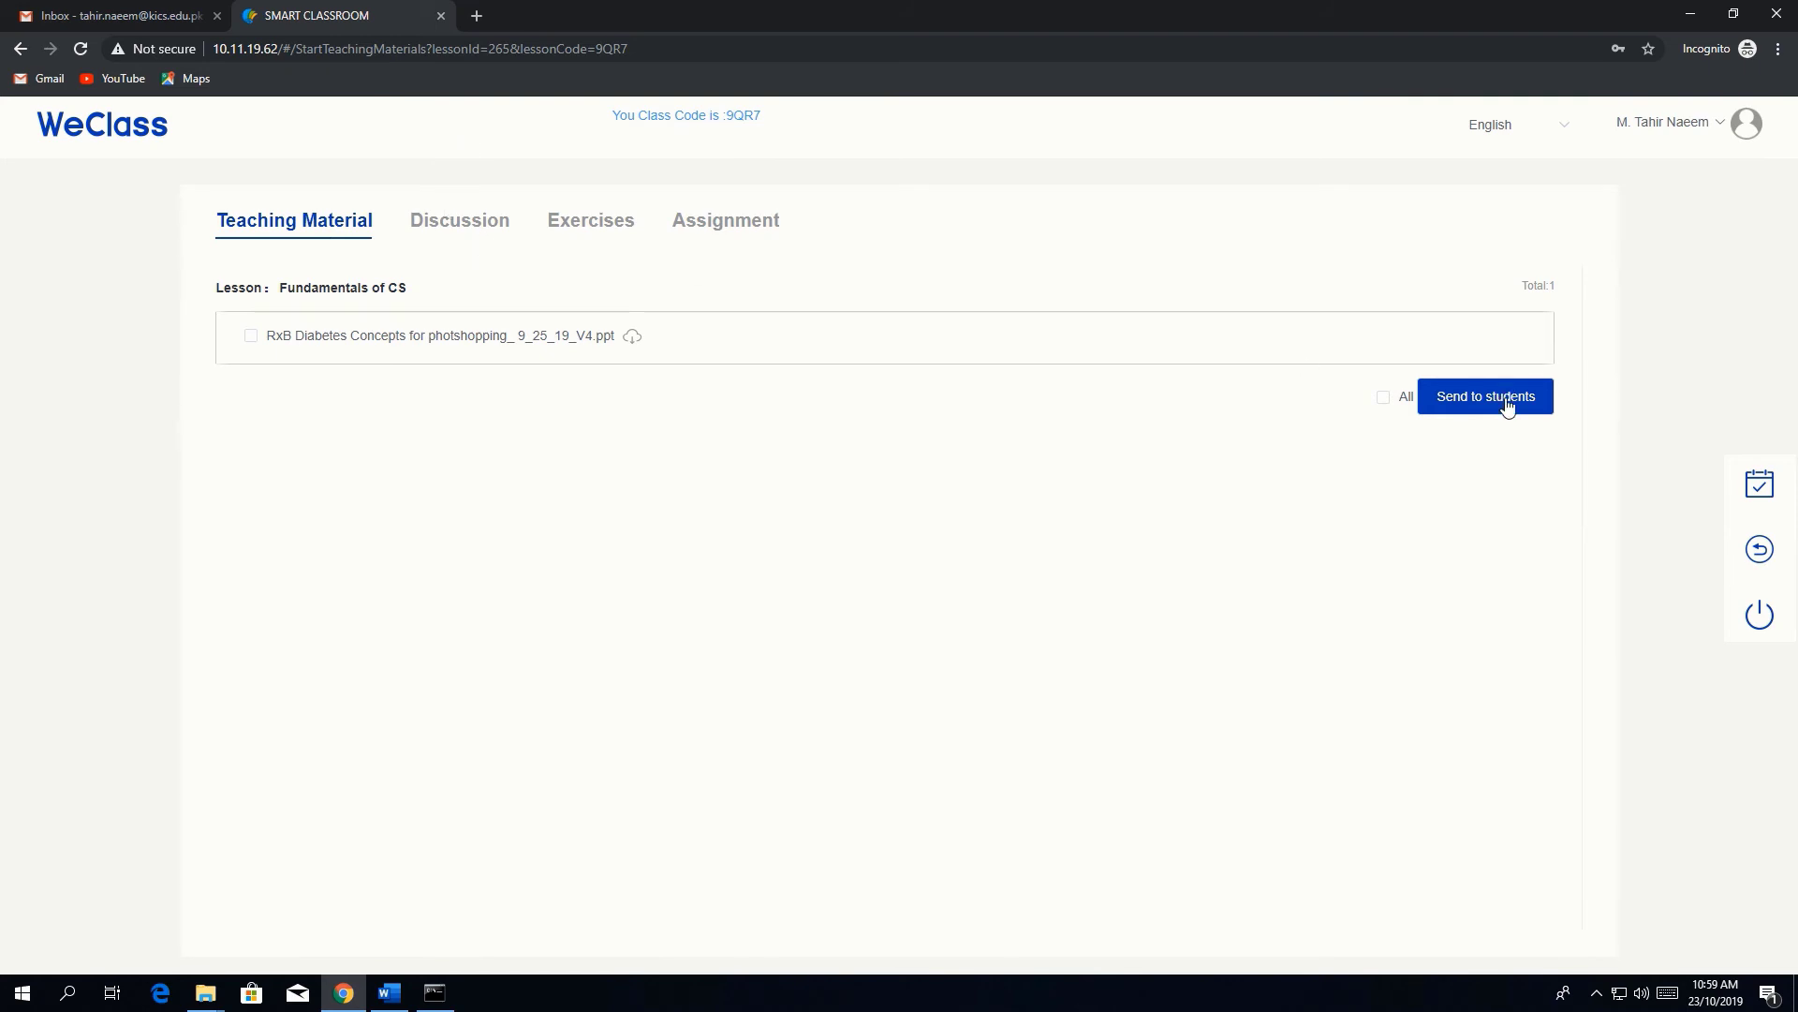
# Step: Check the Discussion, Exercises and Assignment tabs, then end the live class
pyautogui.click(417, 230)
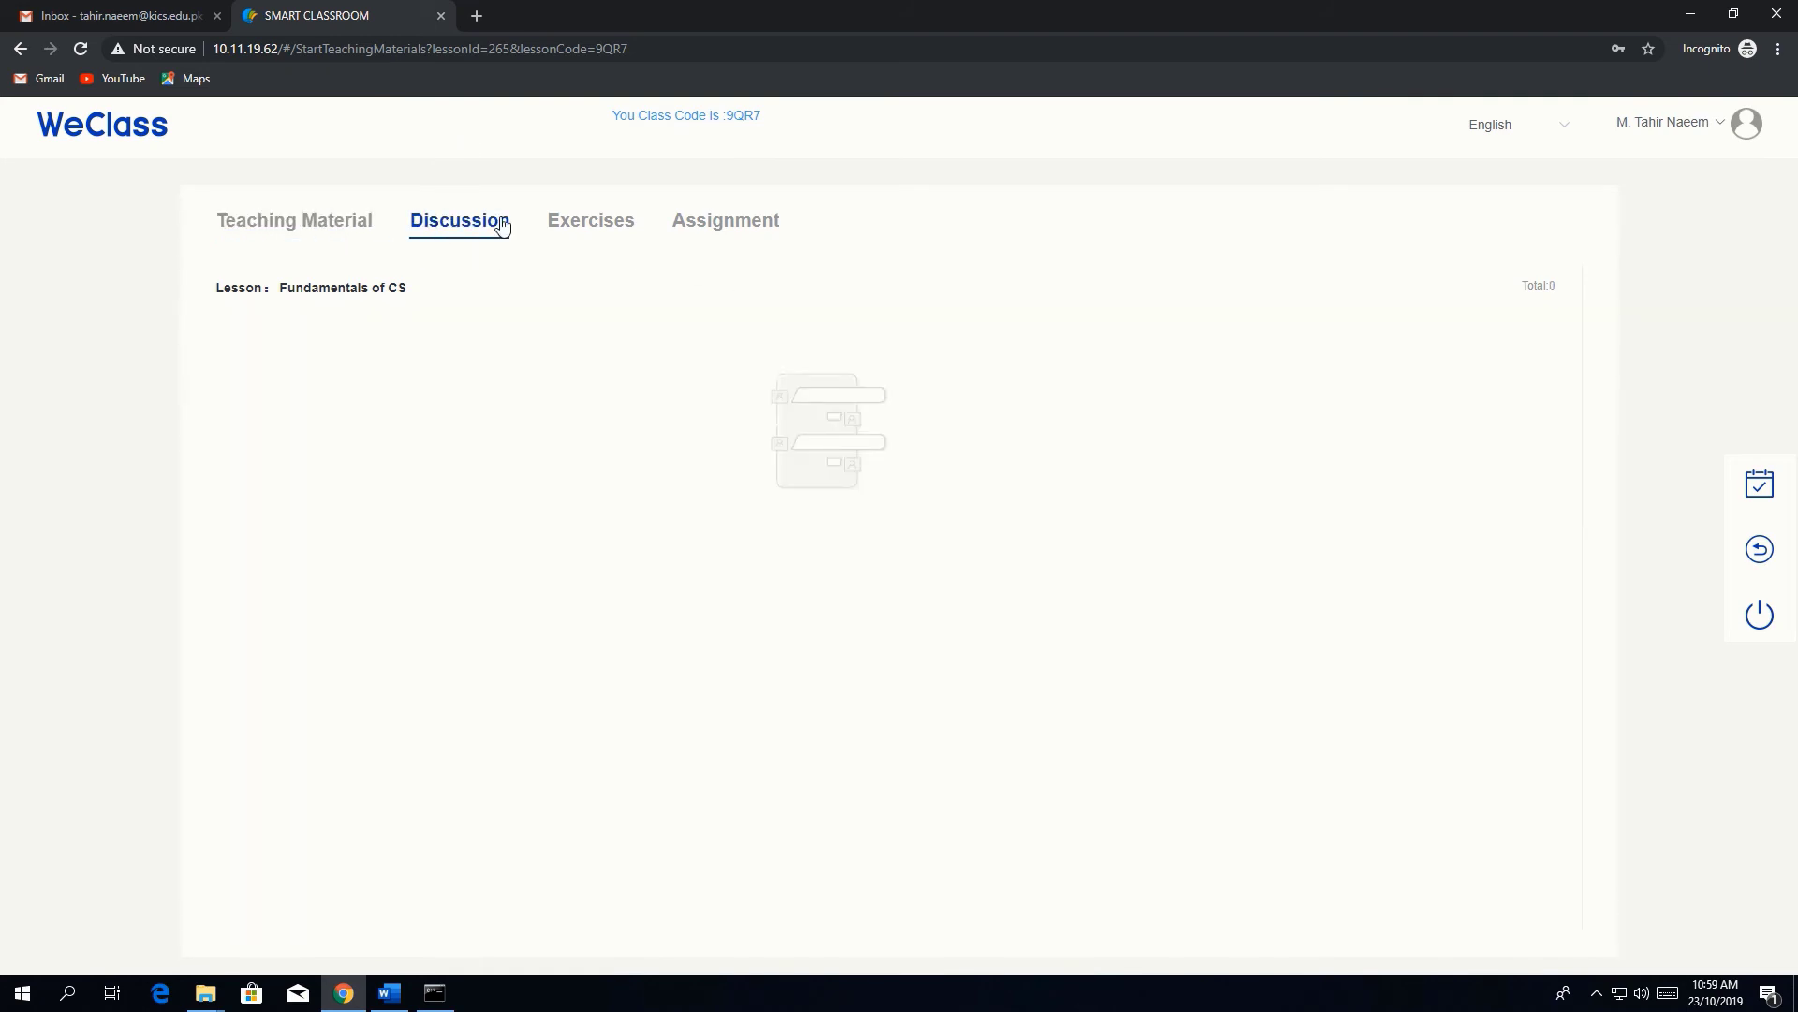
pyautogui.click(599, 225)
pyautogui.click(762, 226)
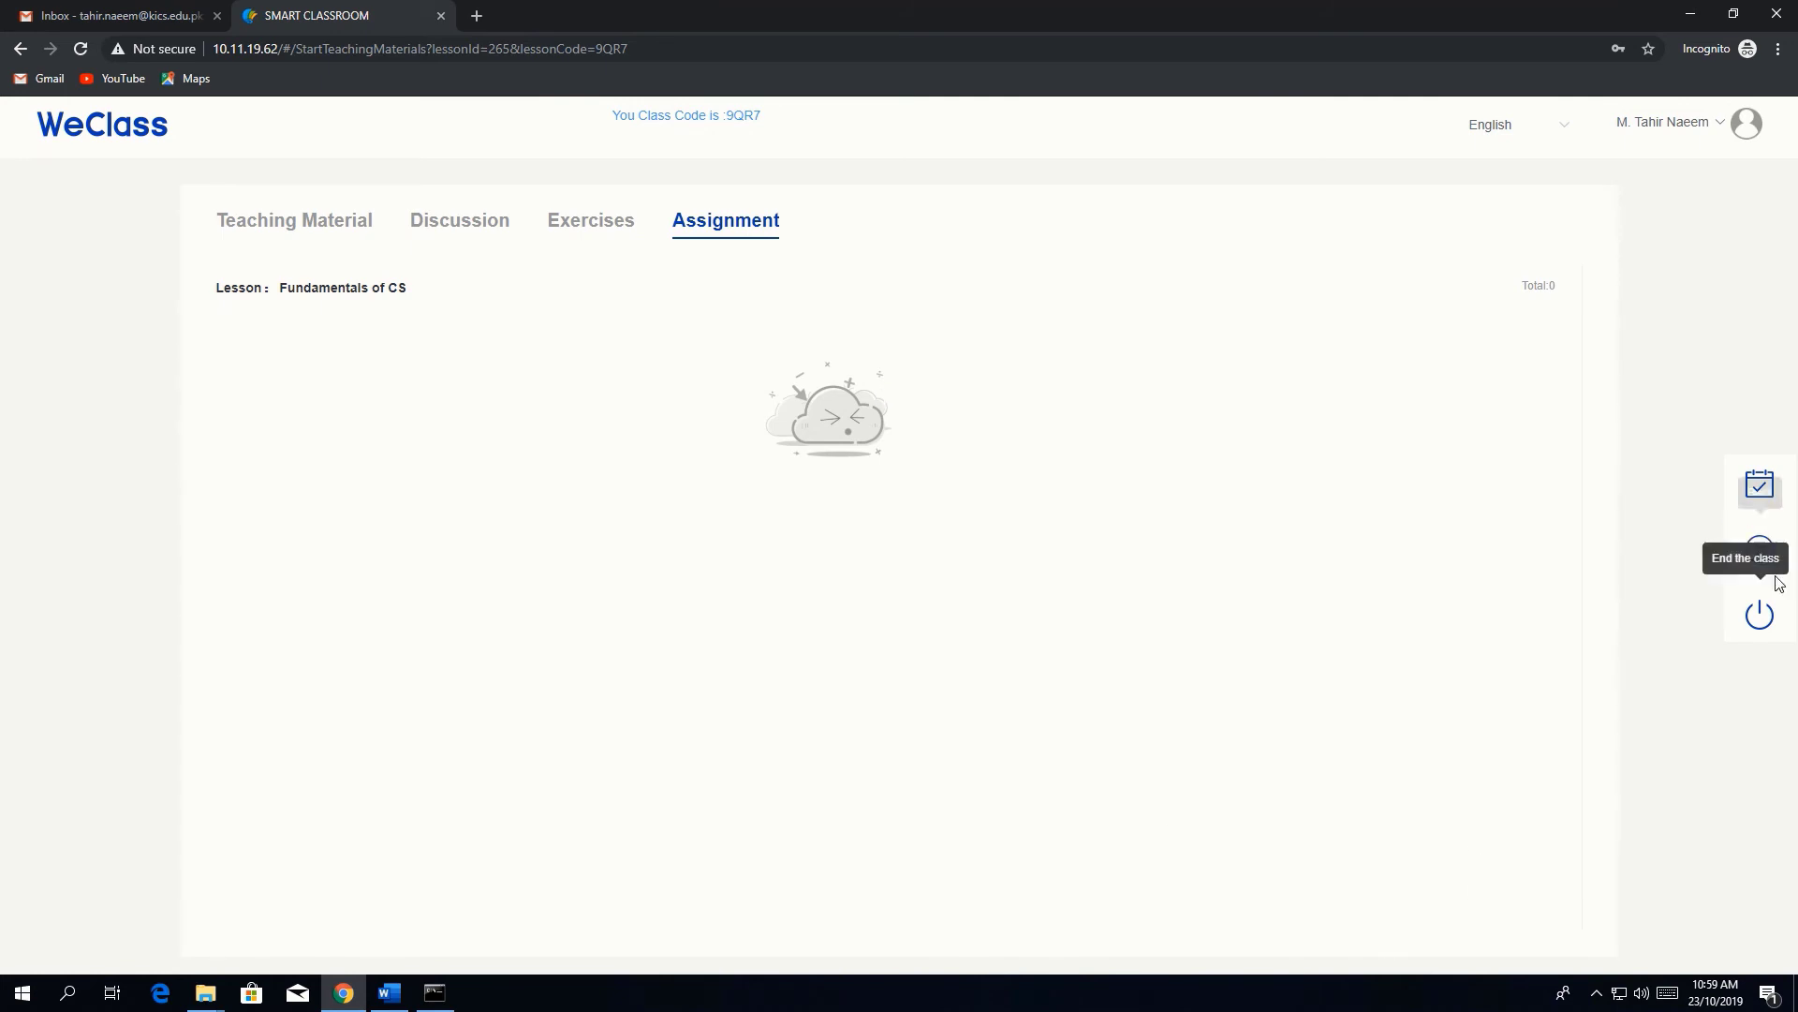
pyautogui.click(1760, 618)
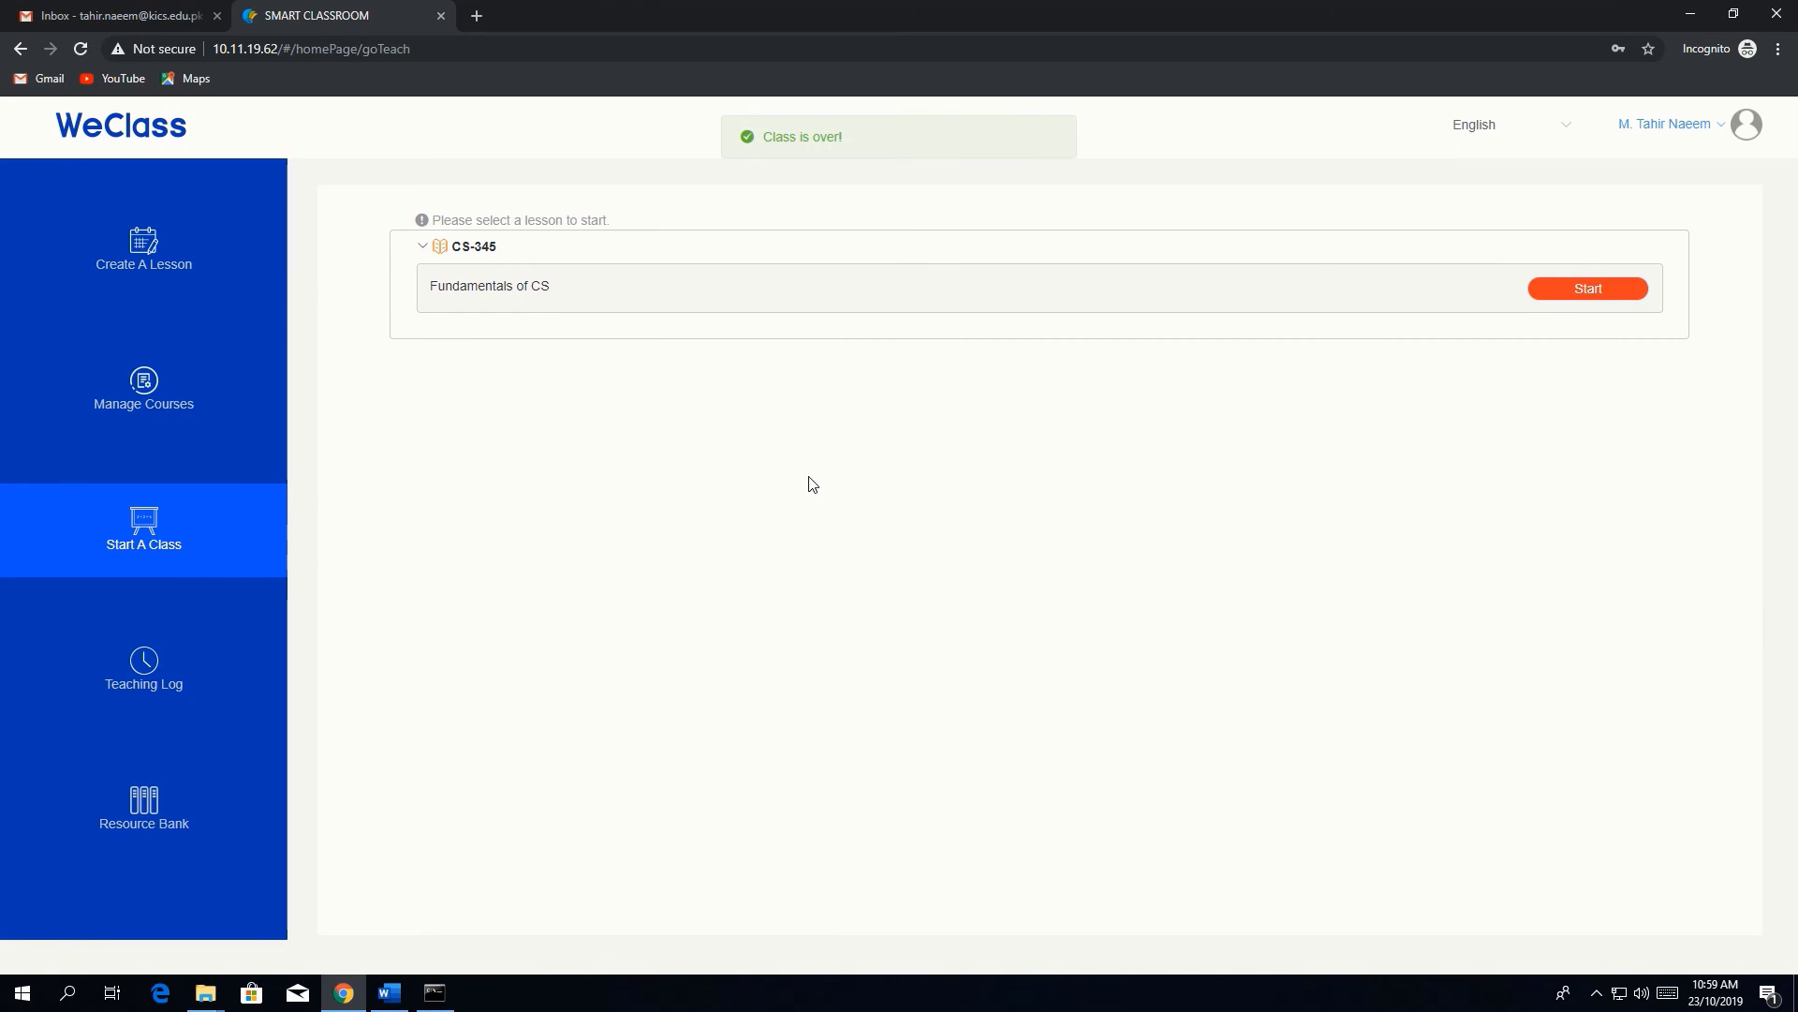
# Step: Go to Resource Bank's My Resources and start a Set operations.pptx batch upload, then close it
pyautogui.click(139, 662)
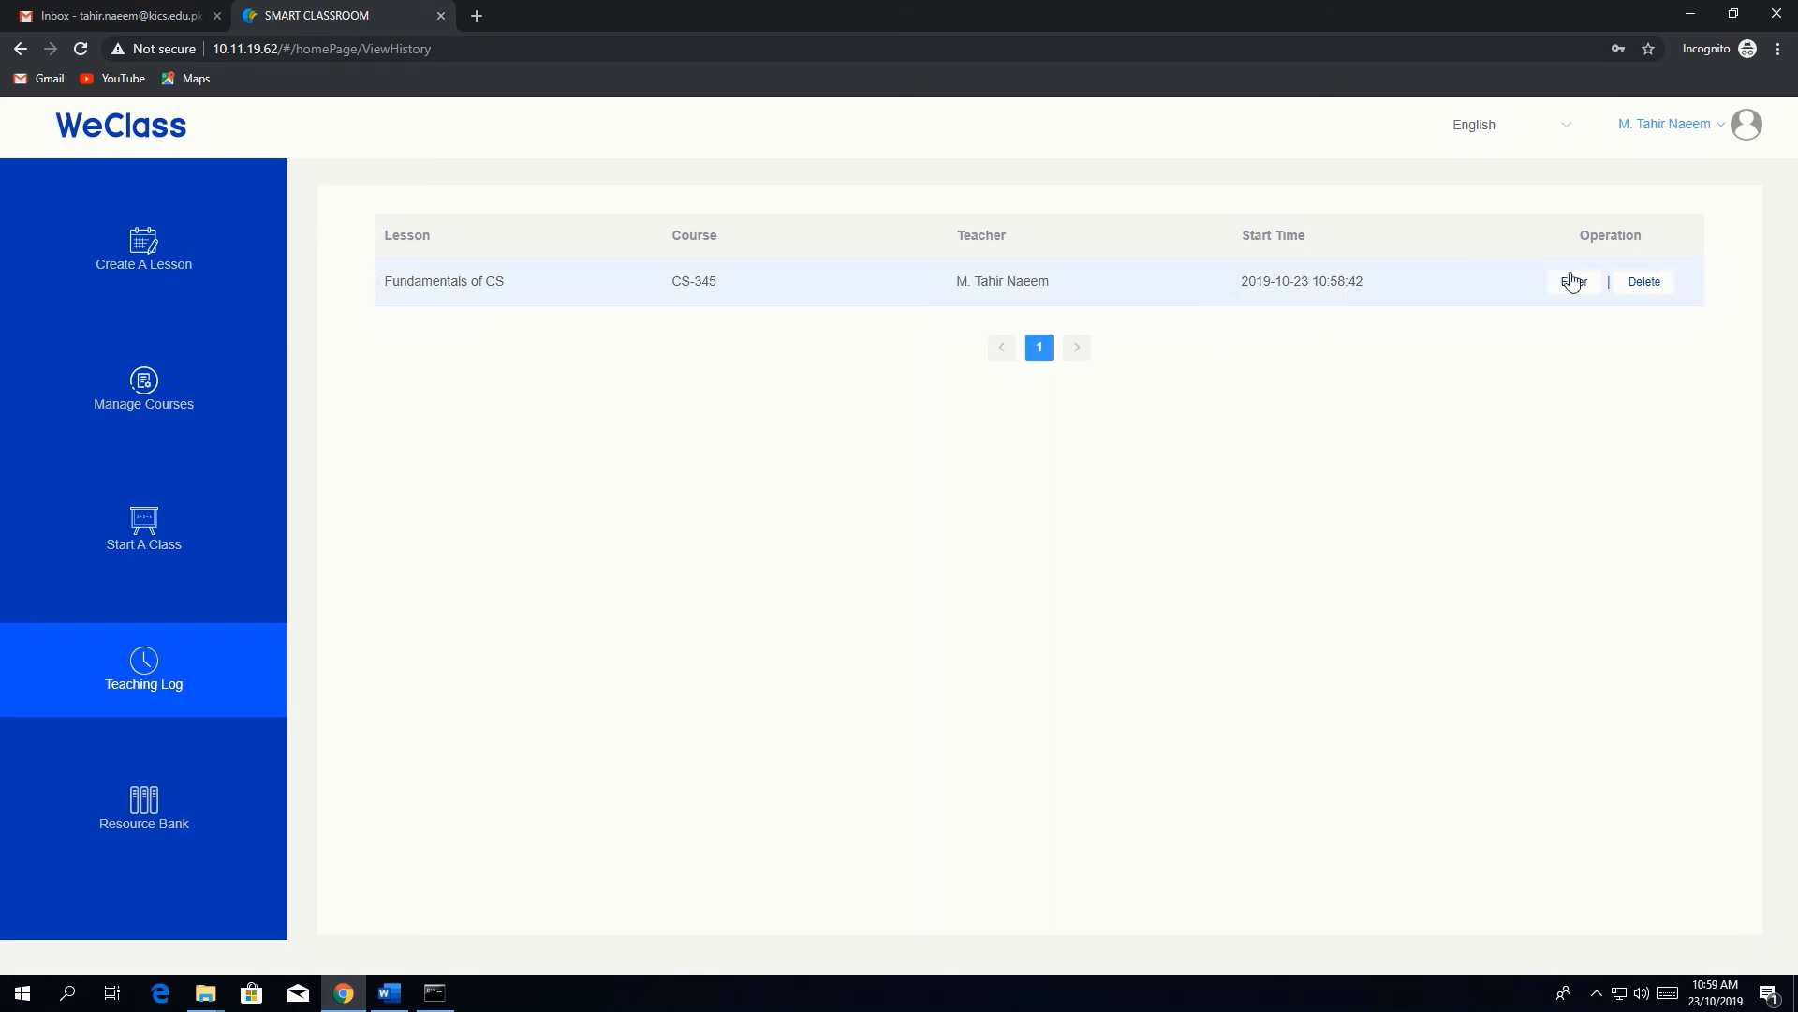
pyautogui.click(147, 807)
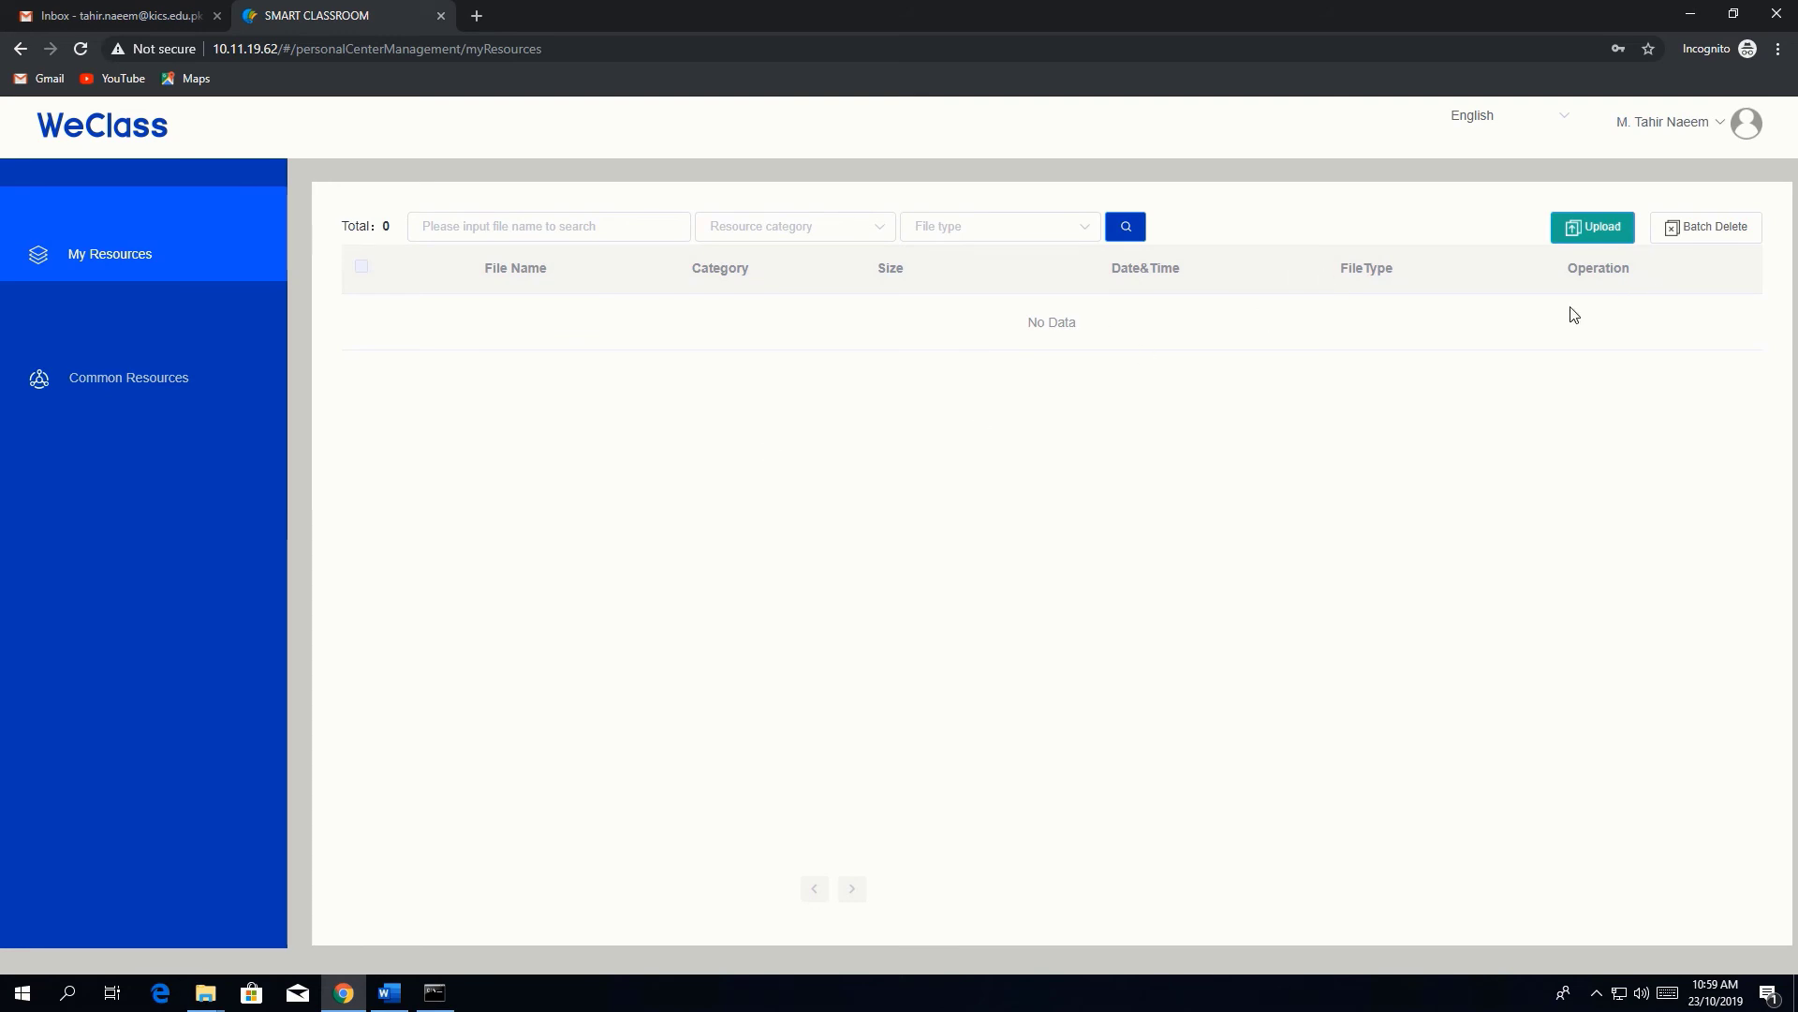
pyautogui.click(1611, 231)
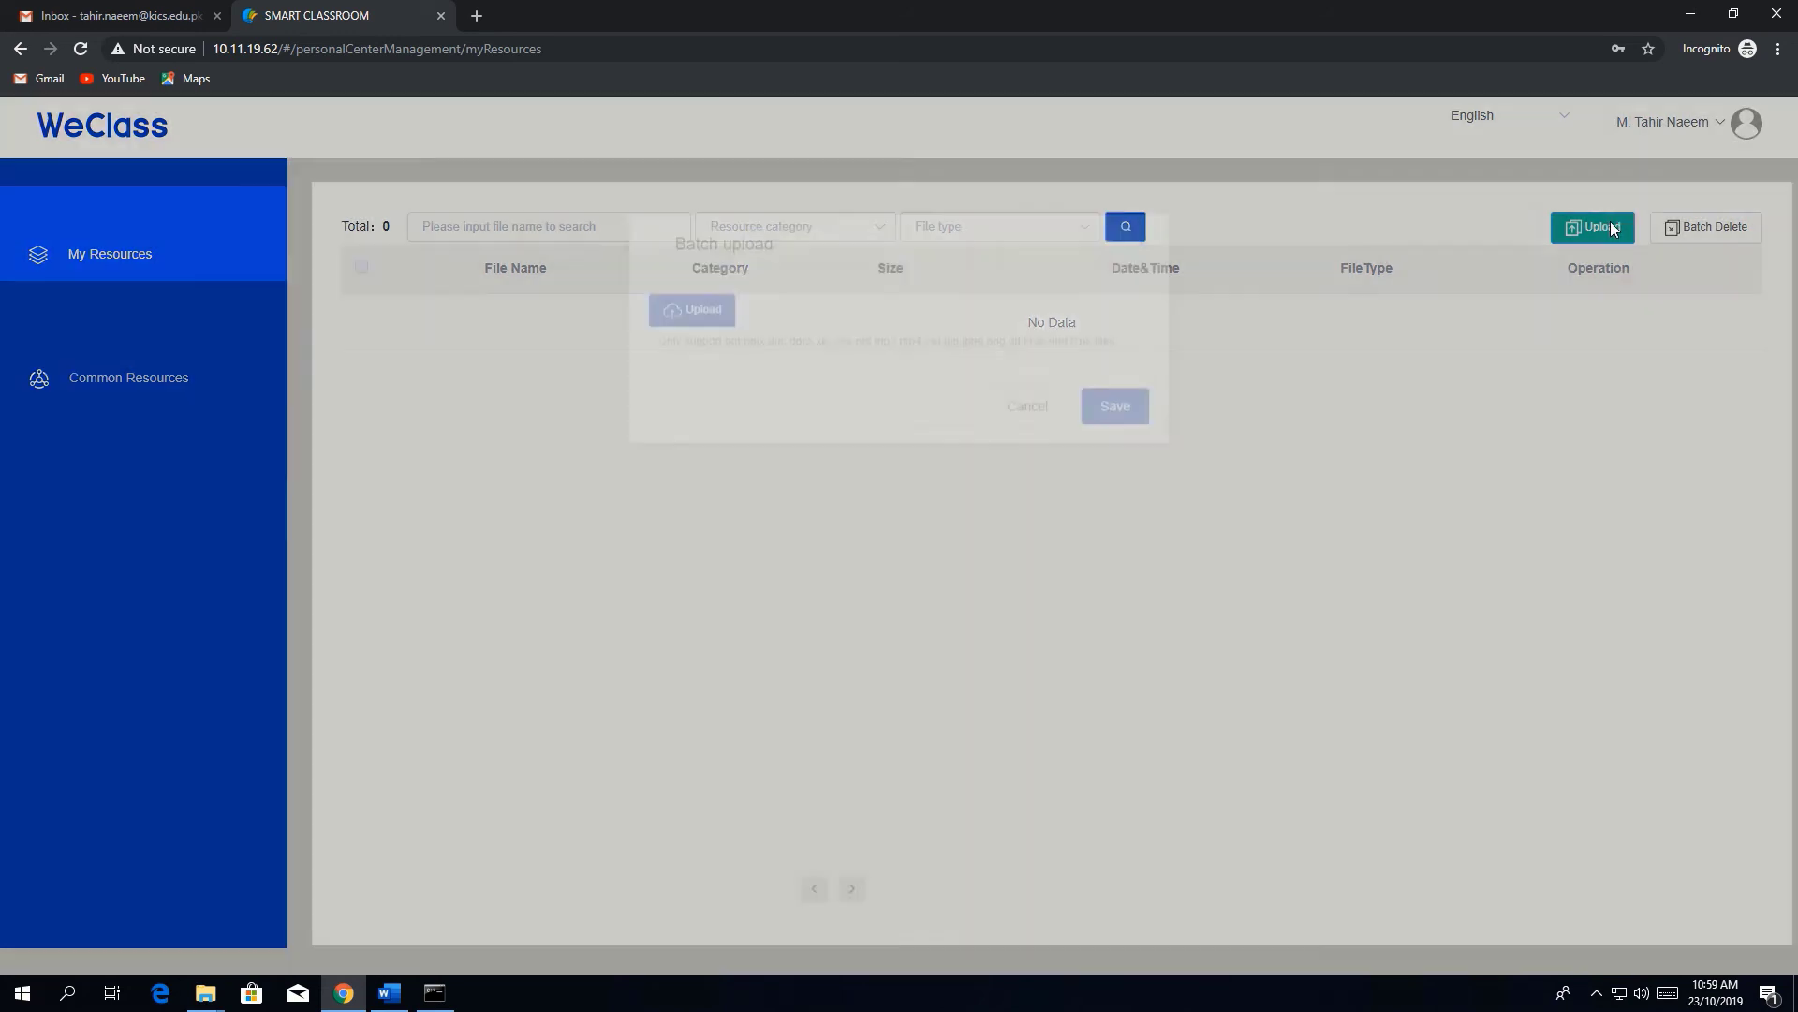
pyautogui.click(681, 328)
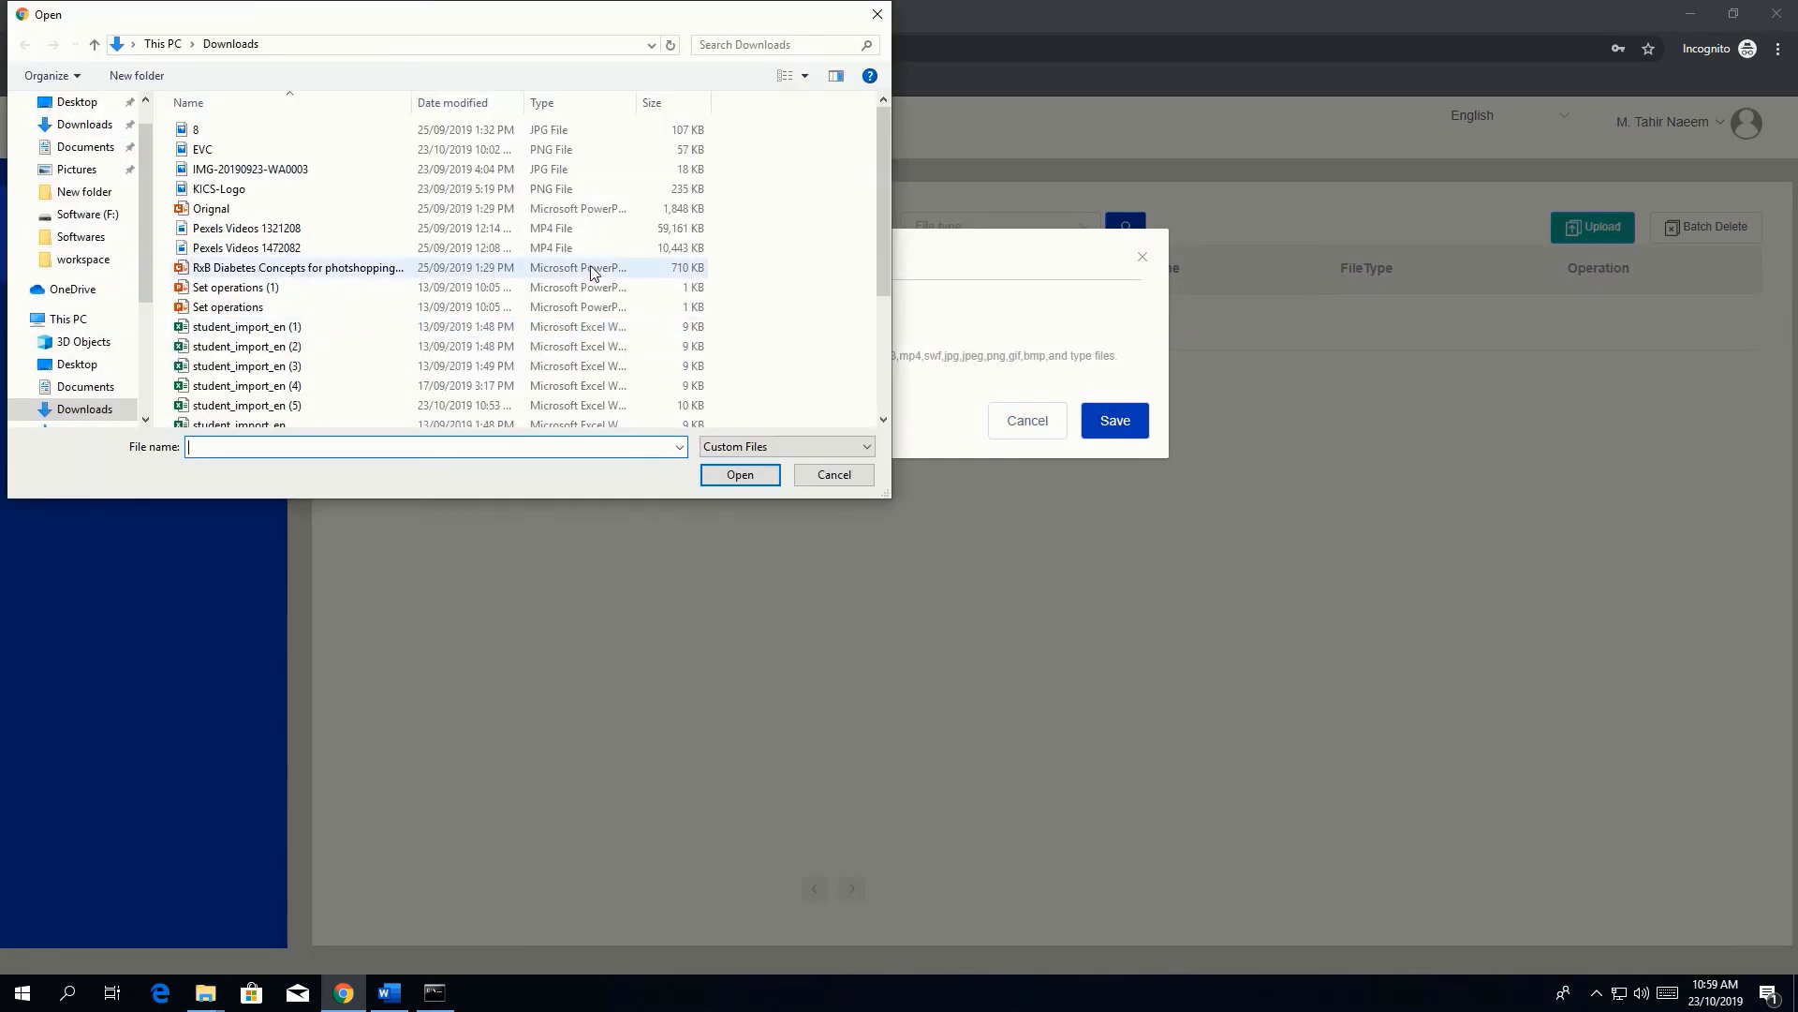
pyautogui.click(571, 307)
pyautogui.click(737, 472)
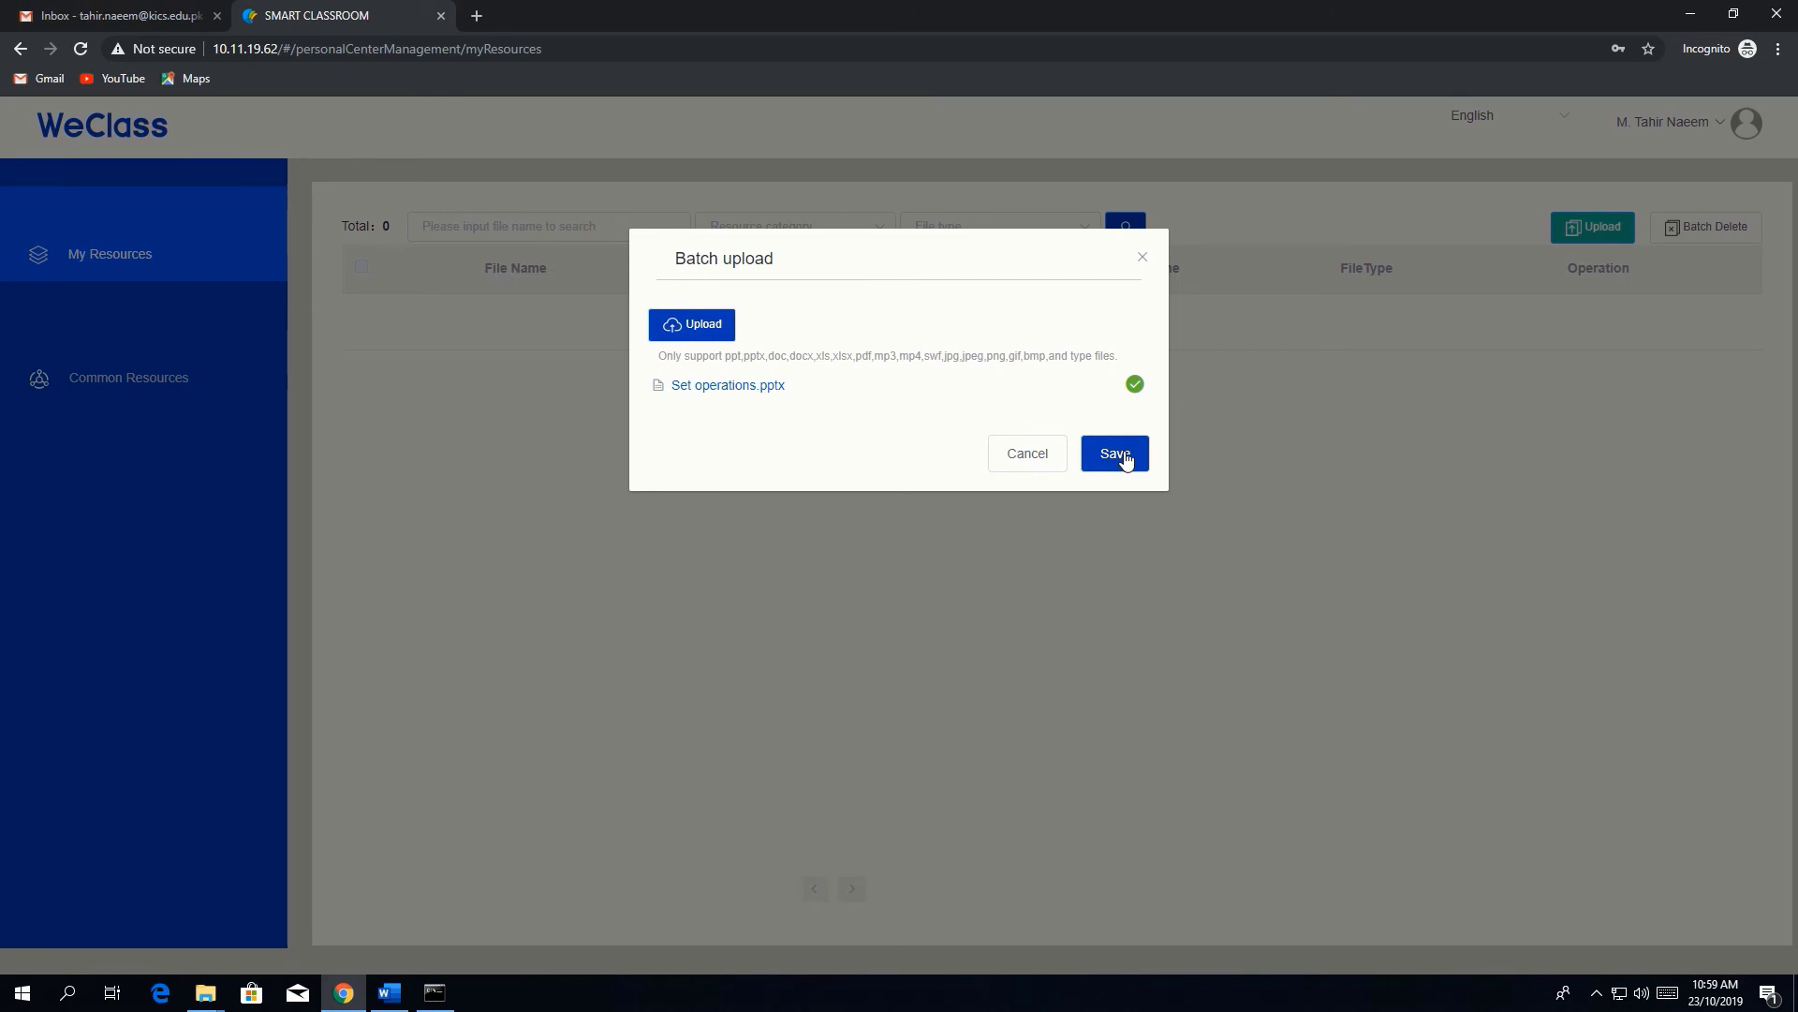
pyautogui.click(1143, 259)
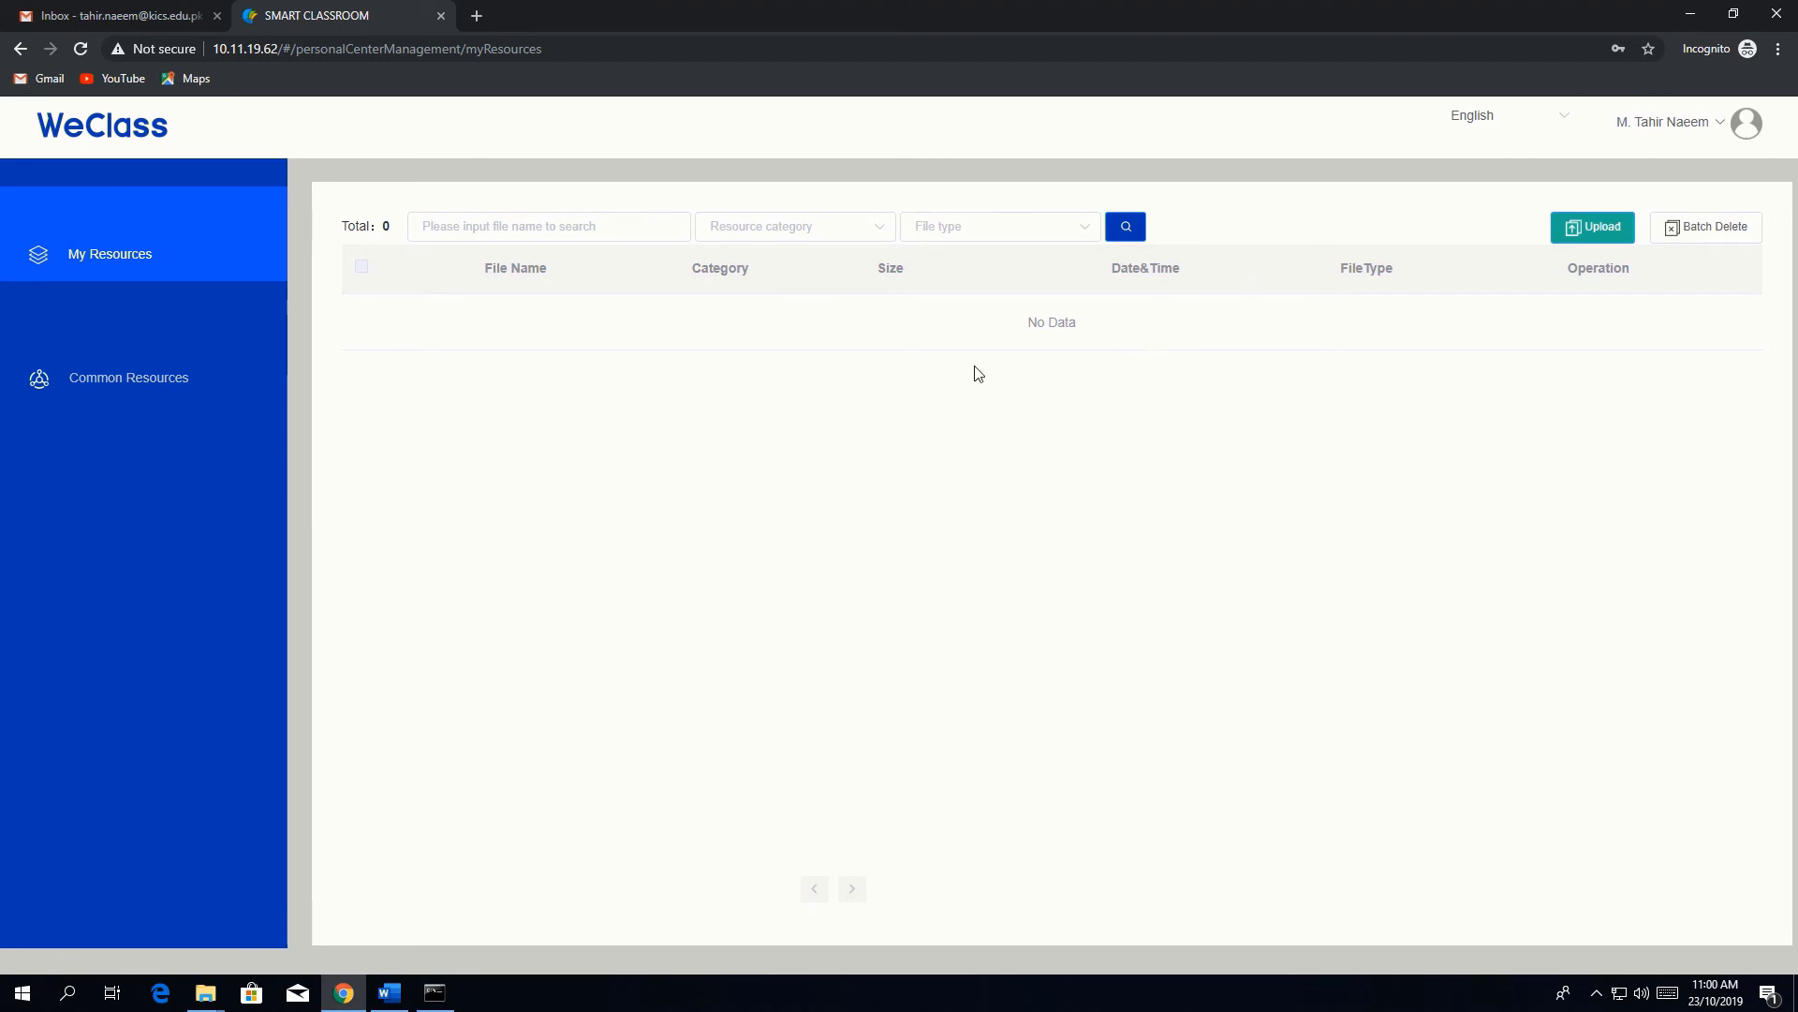
# Step: Open the Fundamentals of CS lesson under course CS-345 in Manage Courses
pyautogui.click(18, 49)
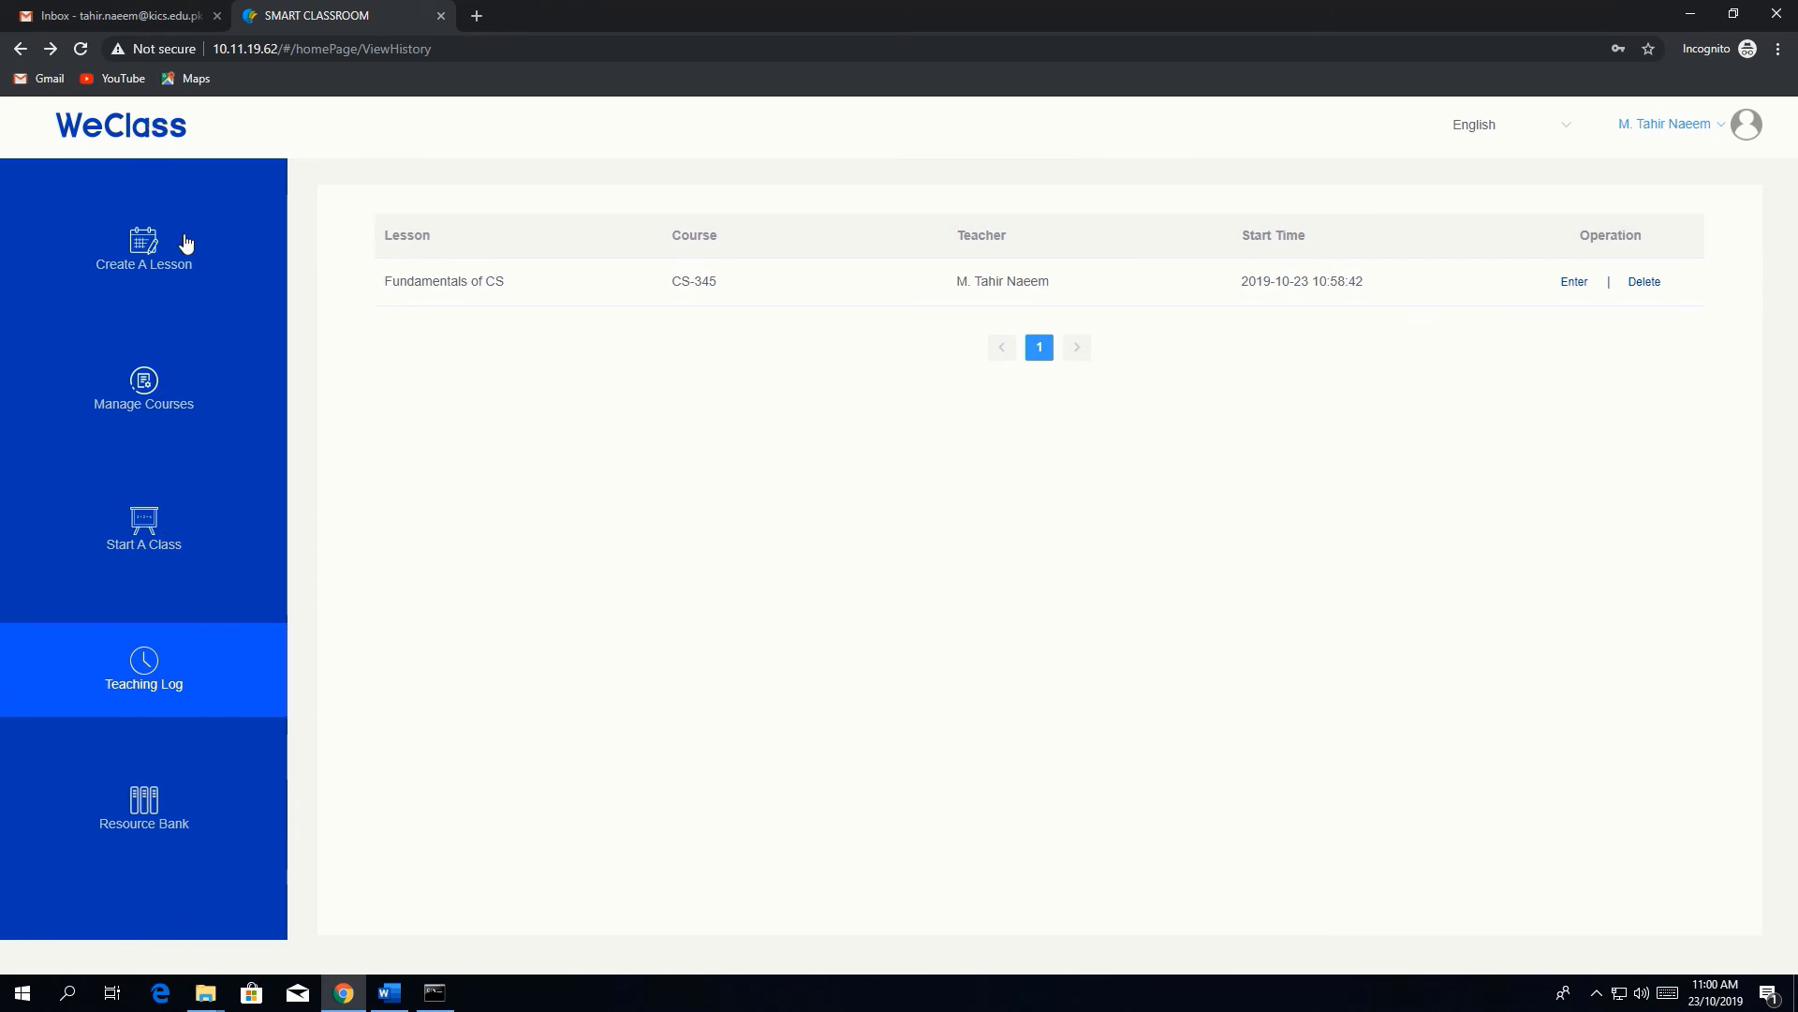
pyautogui.click(156, 390)
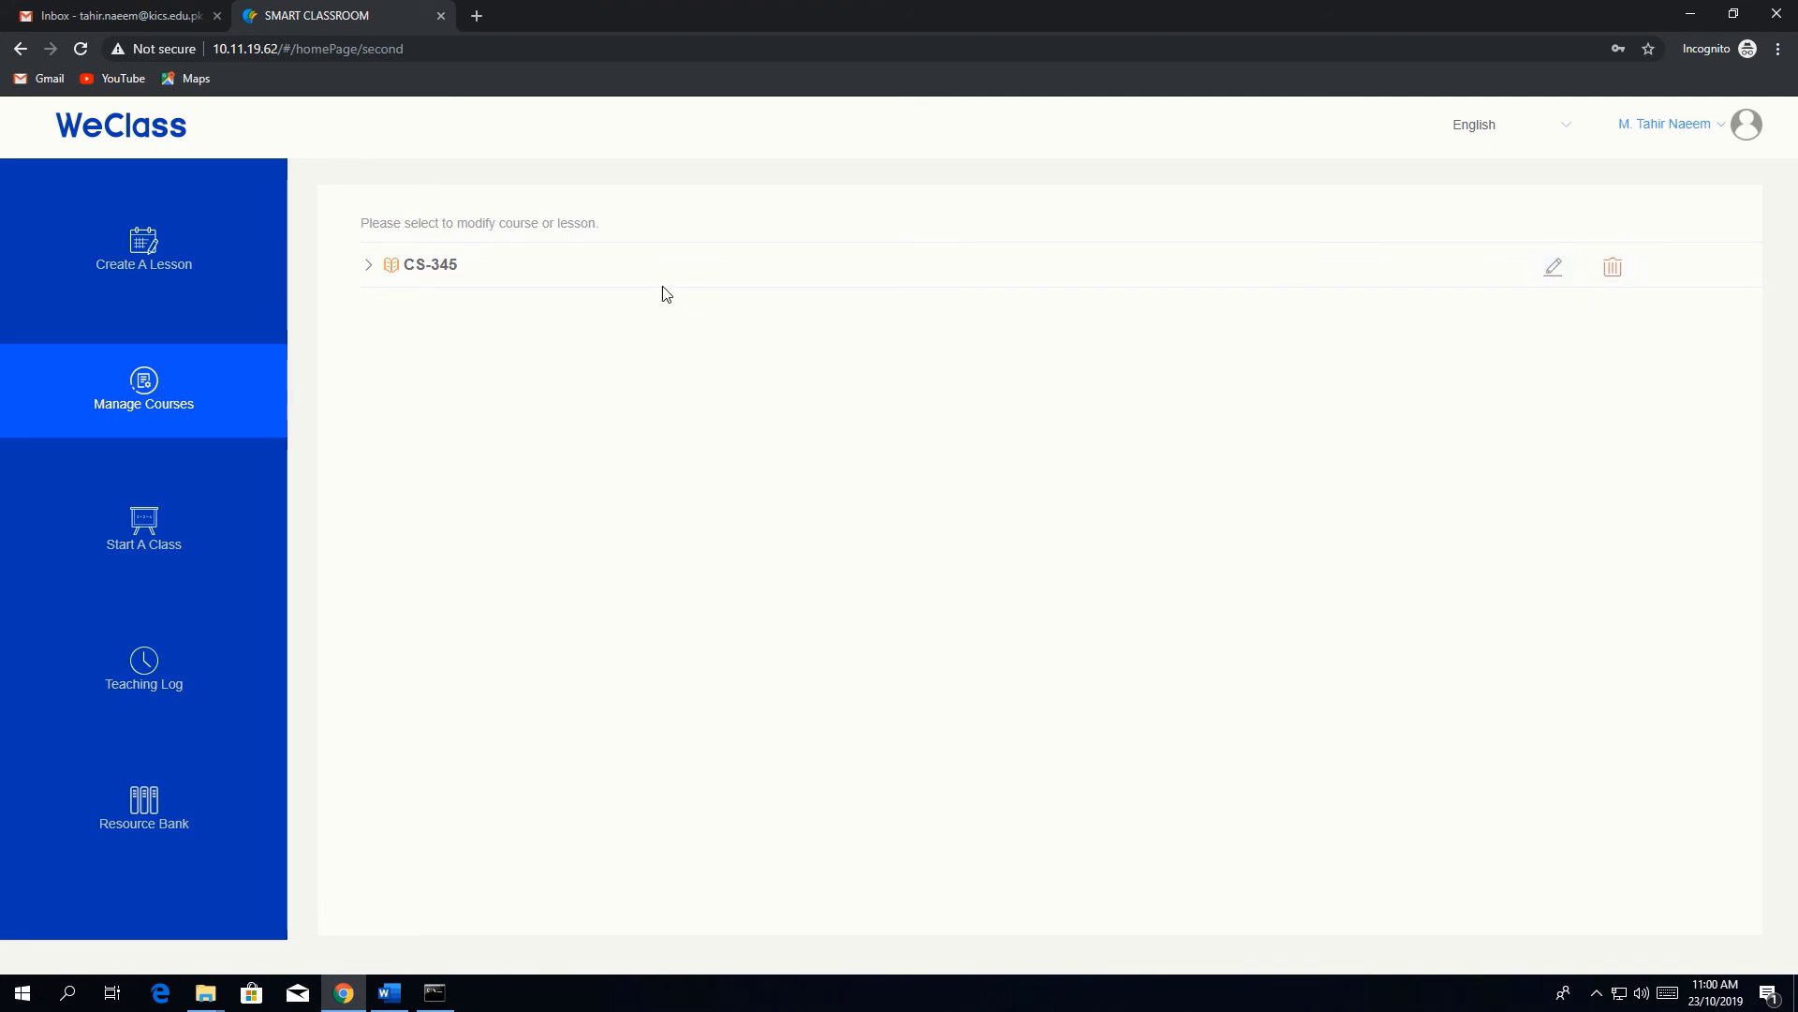
pyautogui.click(361, 265)
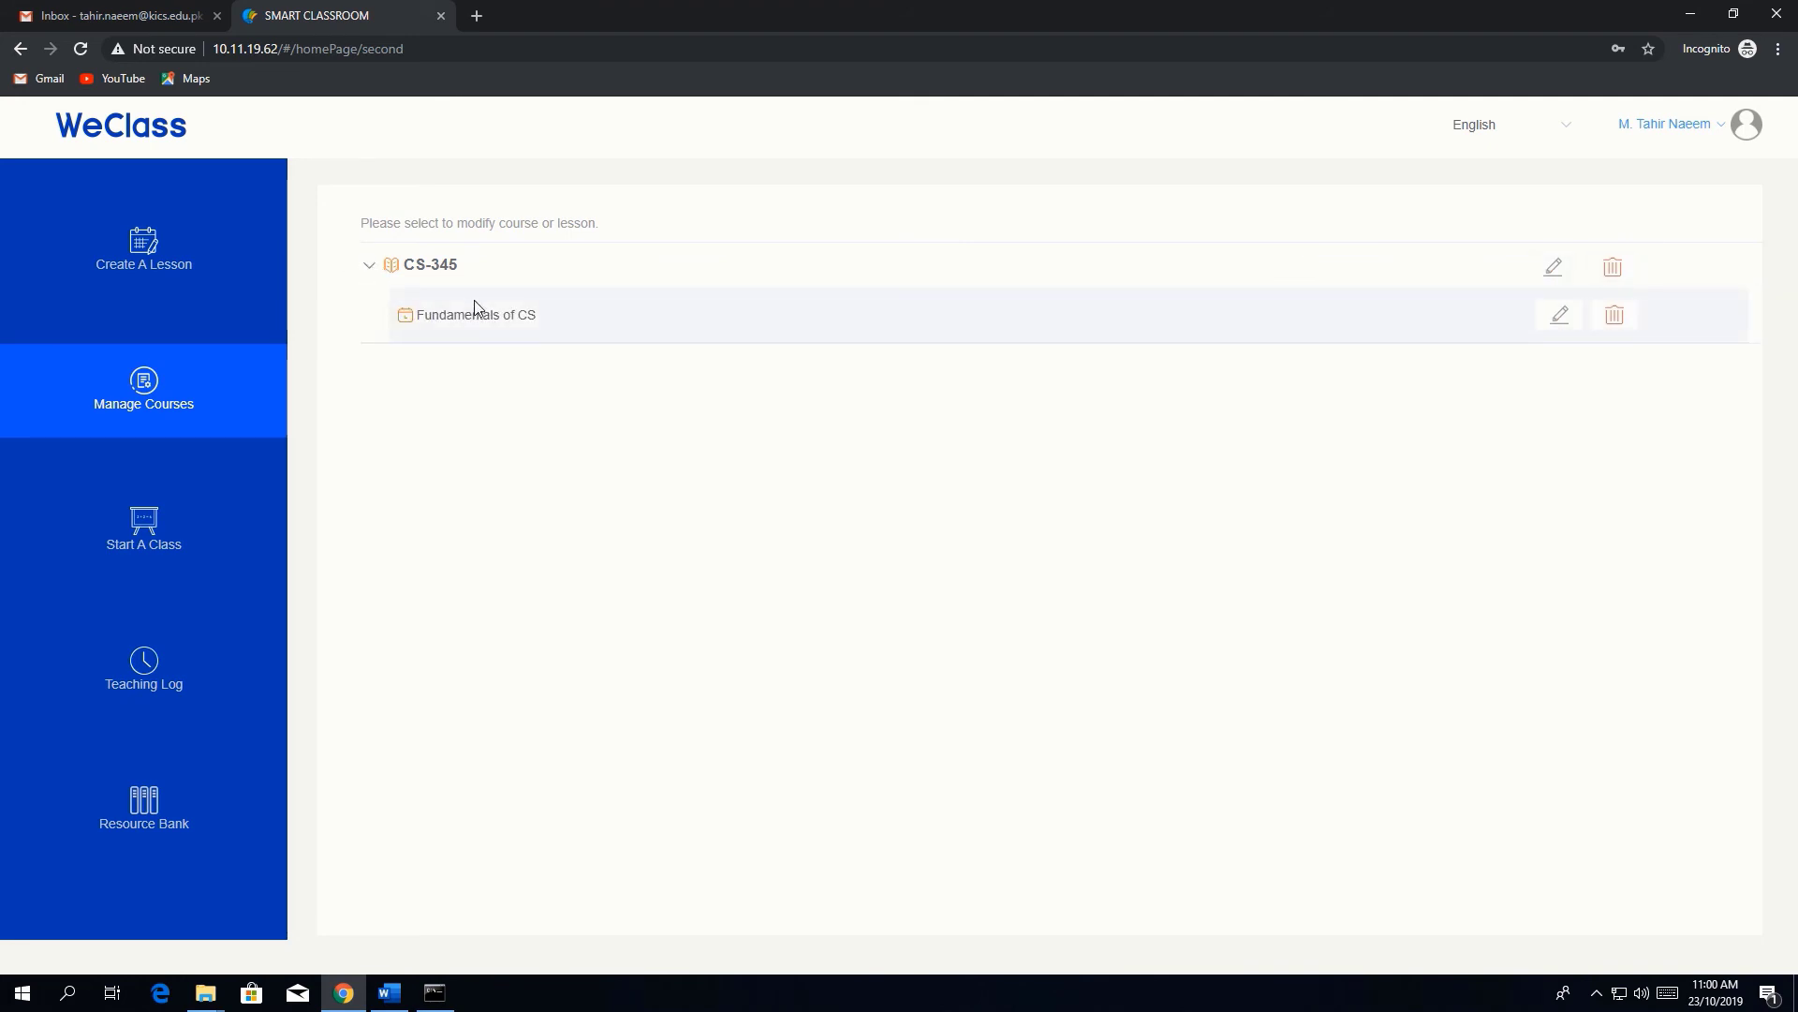
pyautogui.click(168, 273)
pyautogui.click(150, 389)
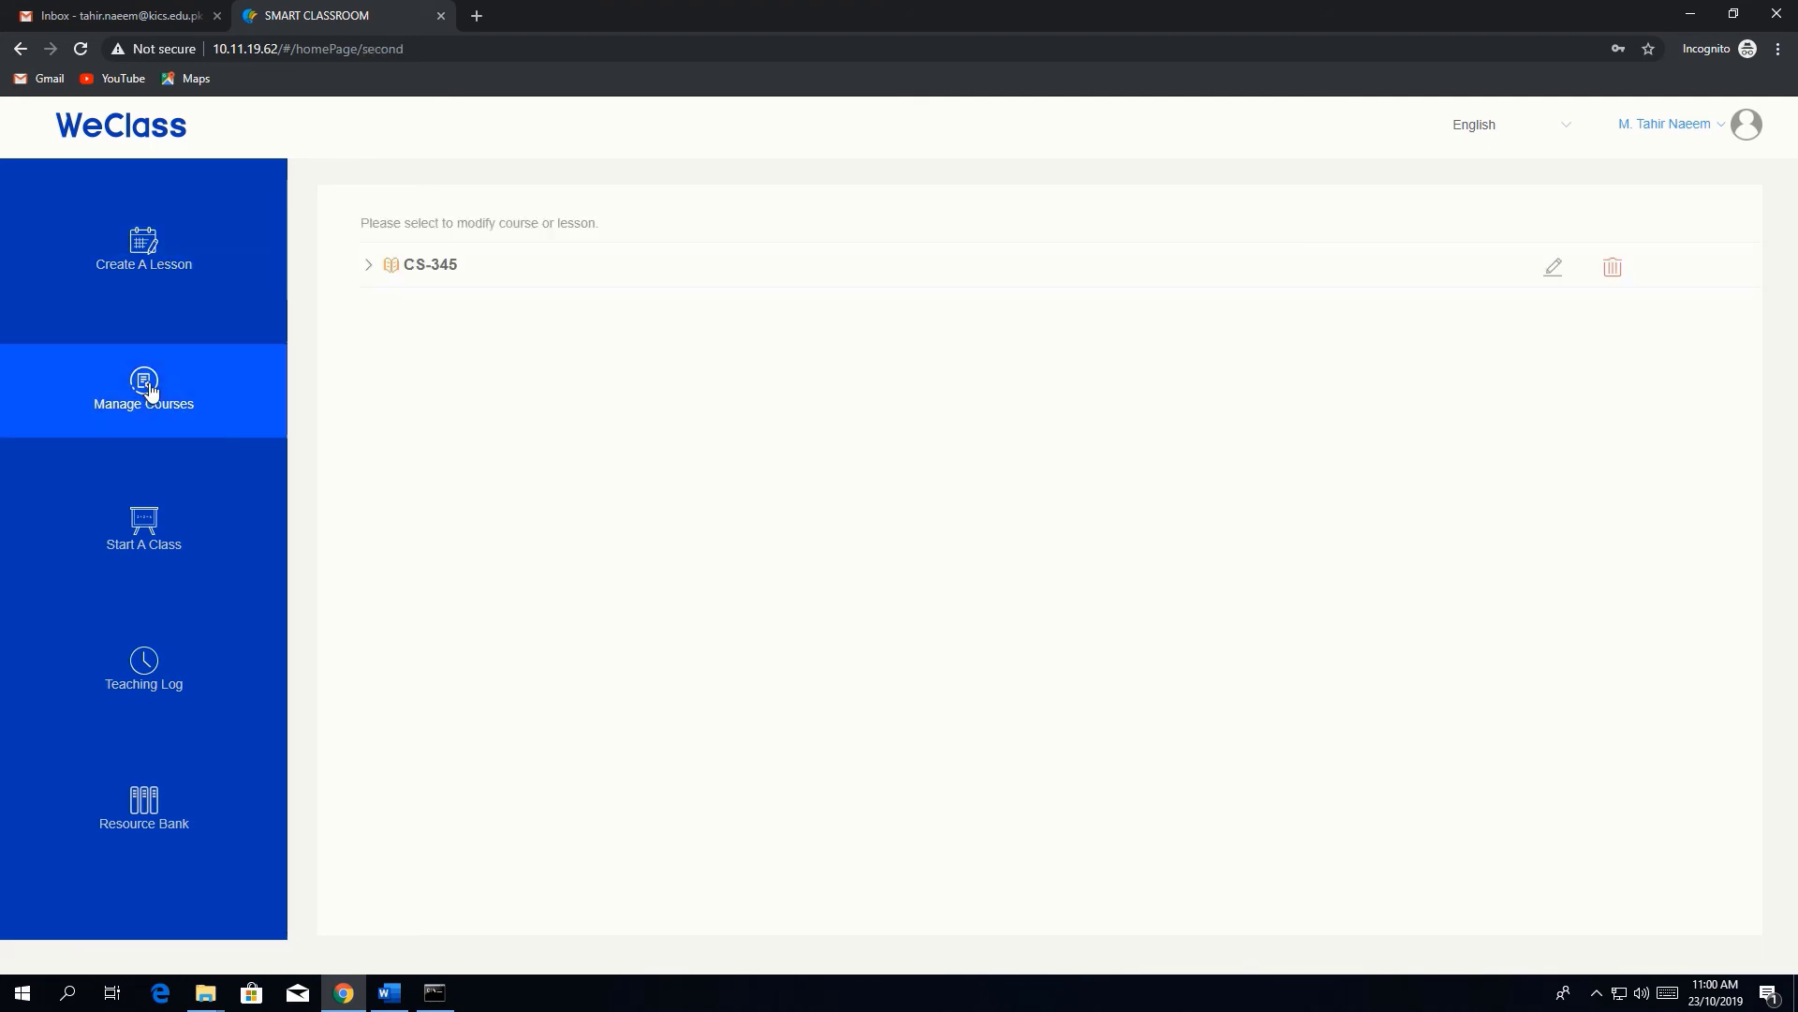
pyautogui.click(489, 263)
pyautogui.click(445, 303)
pyautogui.click(449, 265)
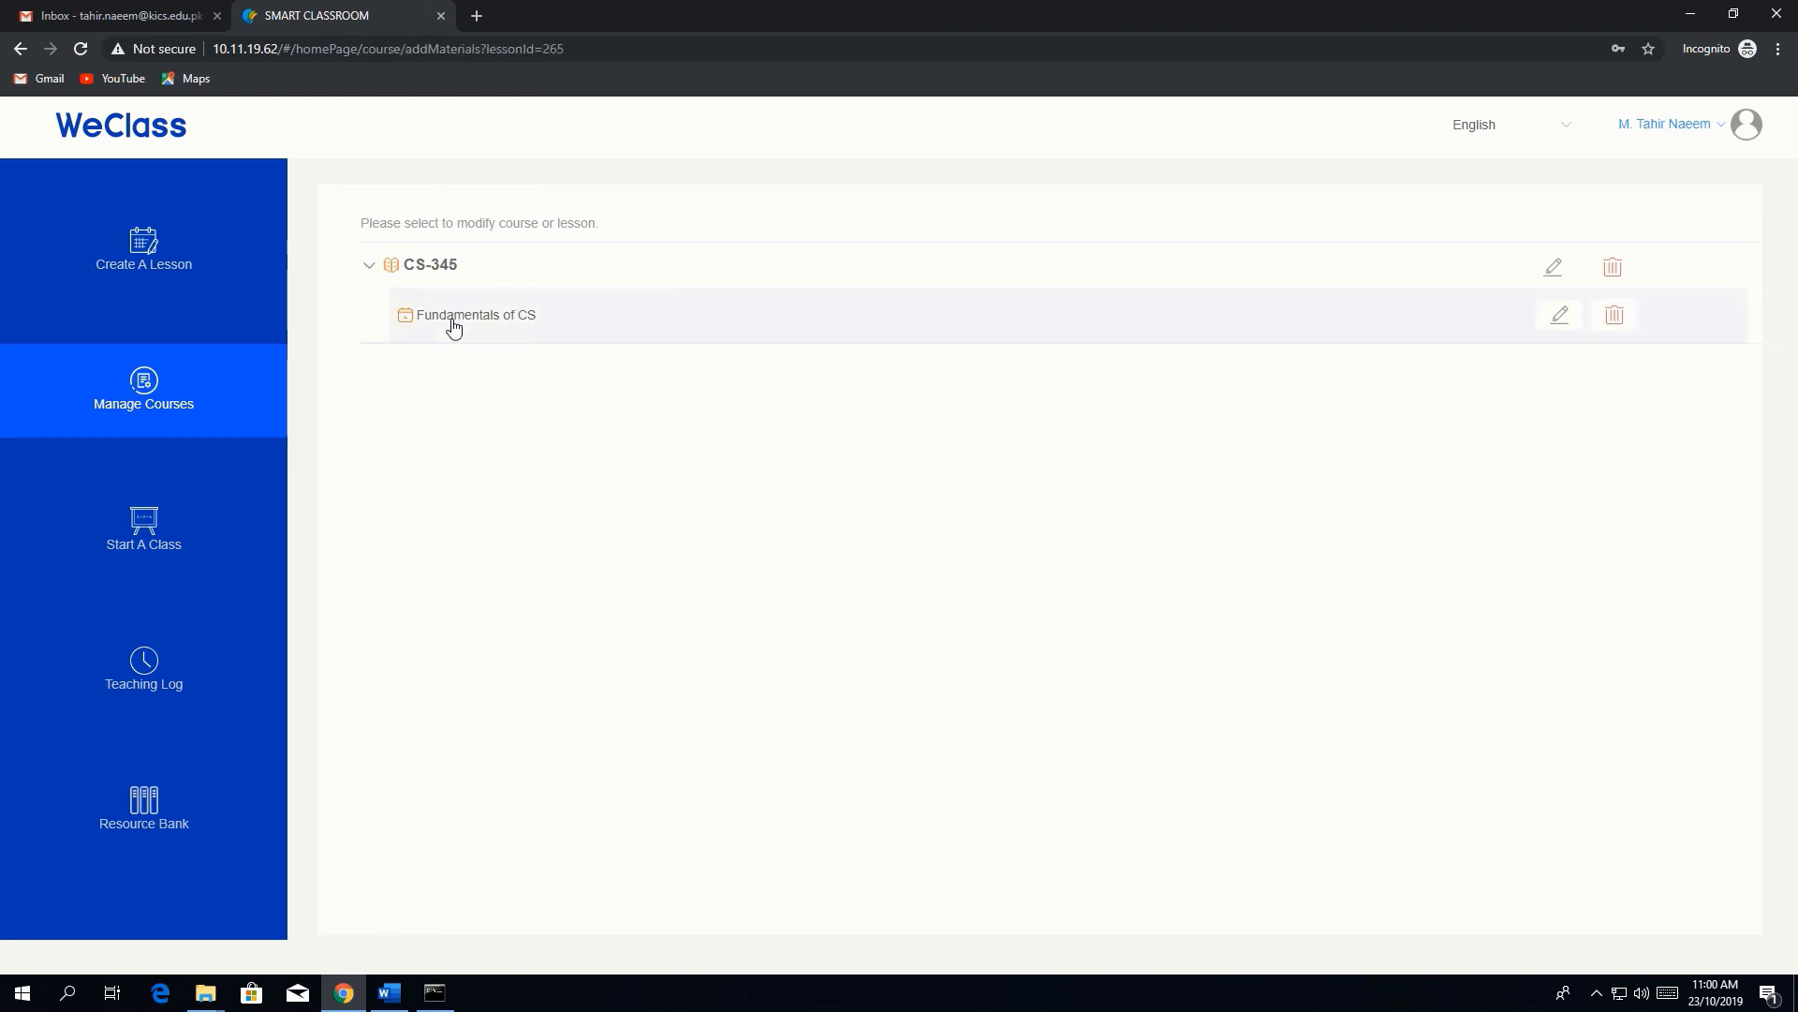
pyautogui.click(453, 318)
# Step: Publish Fundamentals of CS, start a class for it, and copy the class code
pyautogui.click(1686, 213)
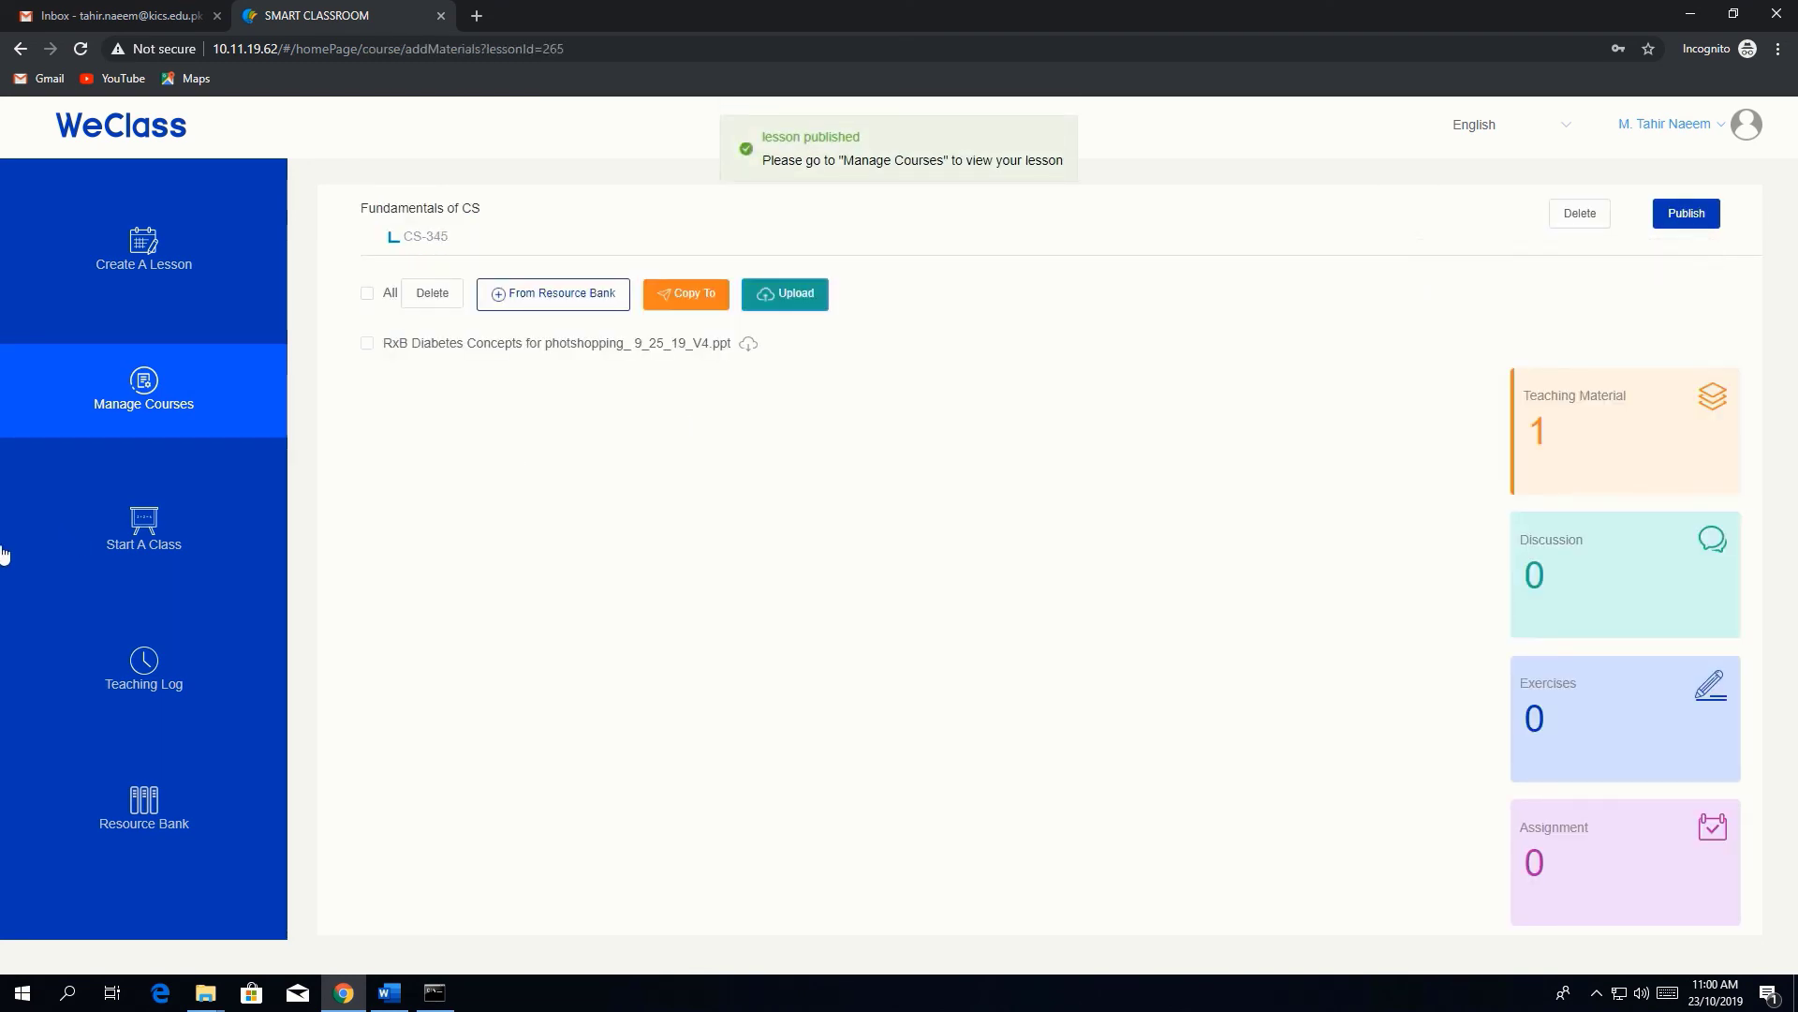
pyautogui.click(97, 532)
pyautogui.click(1553, 287)
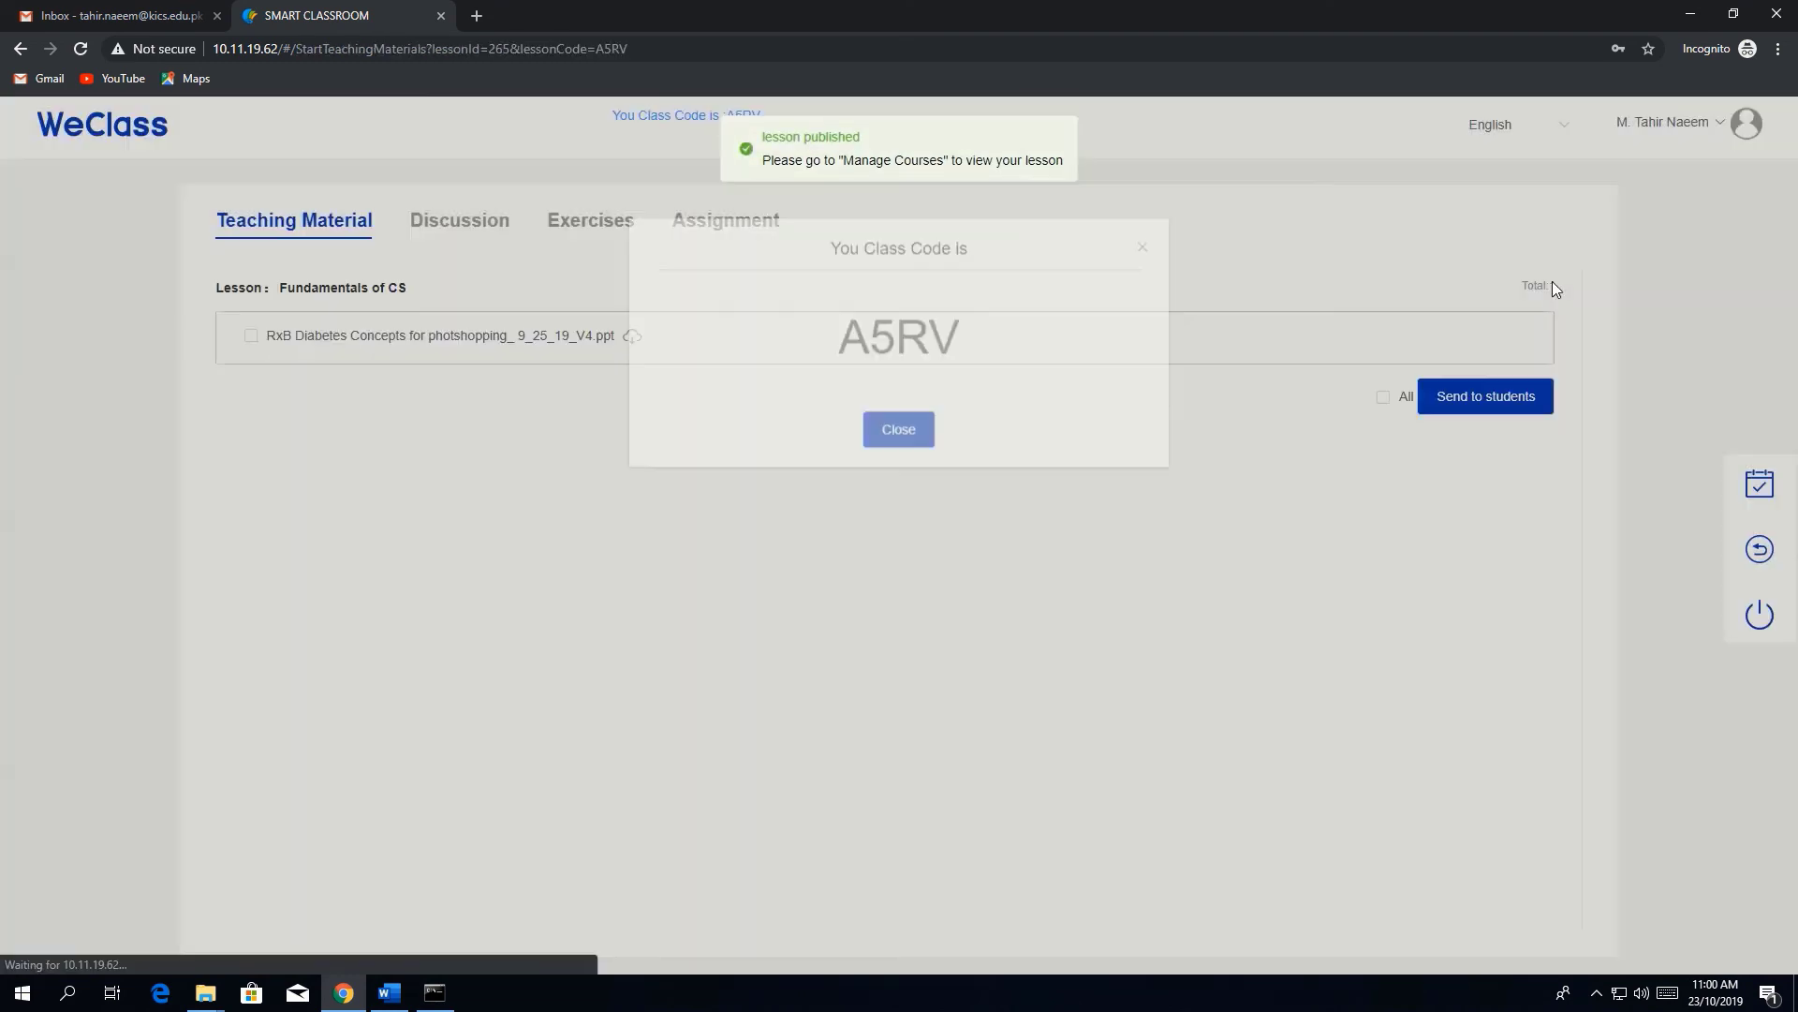
pyautogui.moveTo(964, 351); pyautogui.dragTo(845, 376)
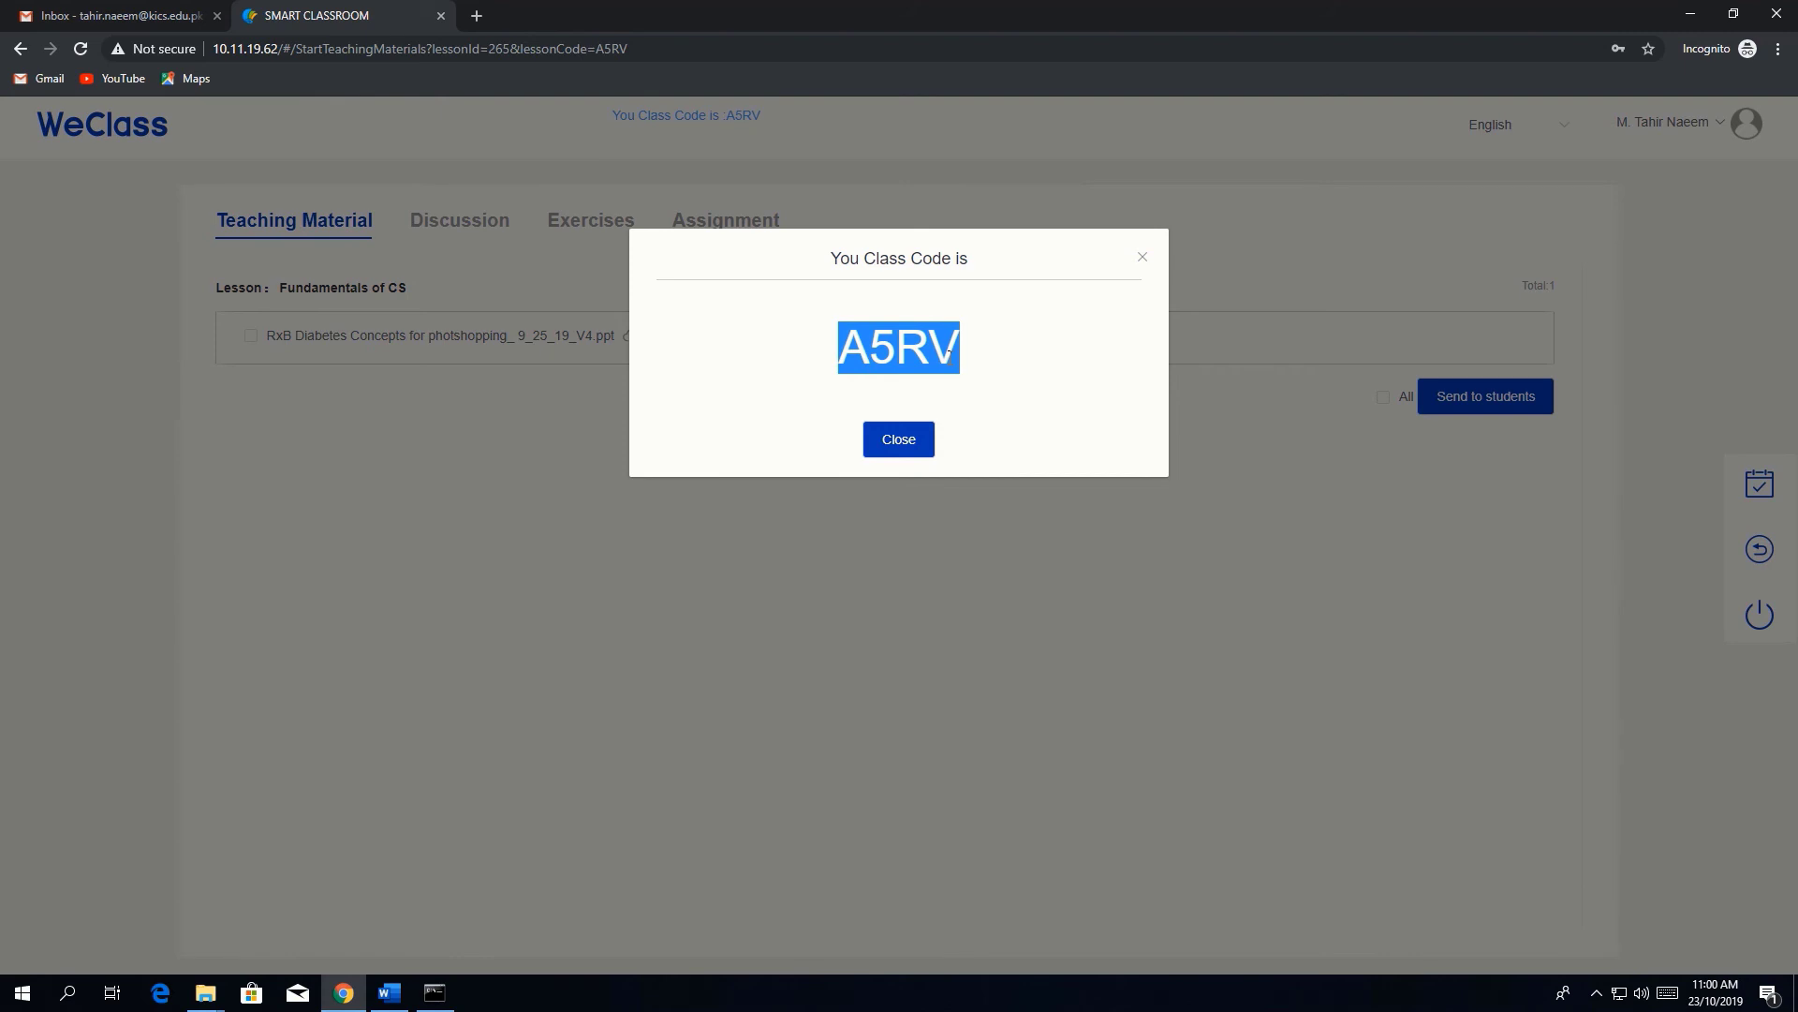
pyautogui.click(496, 510)
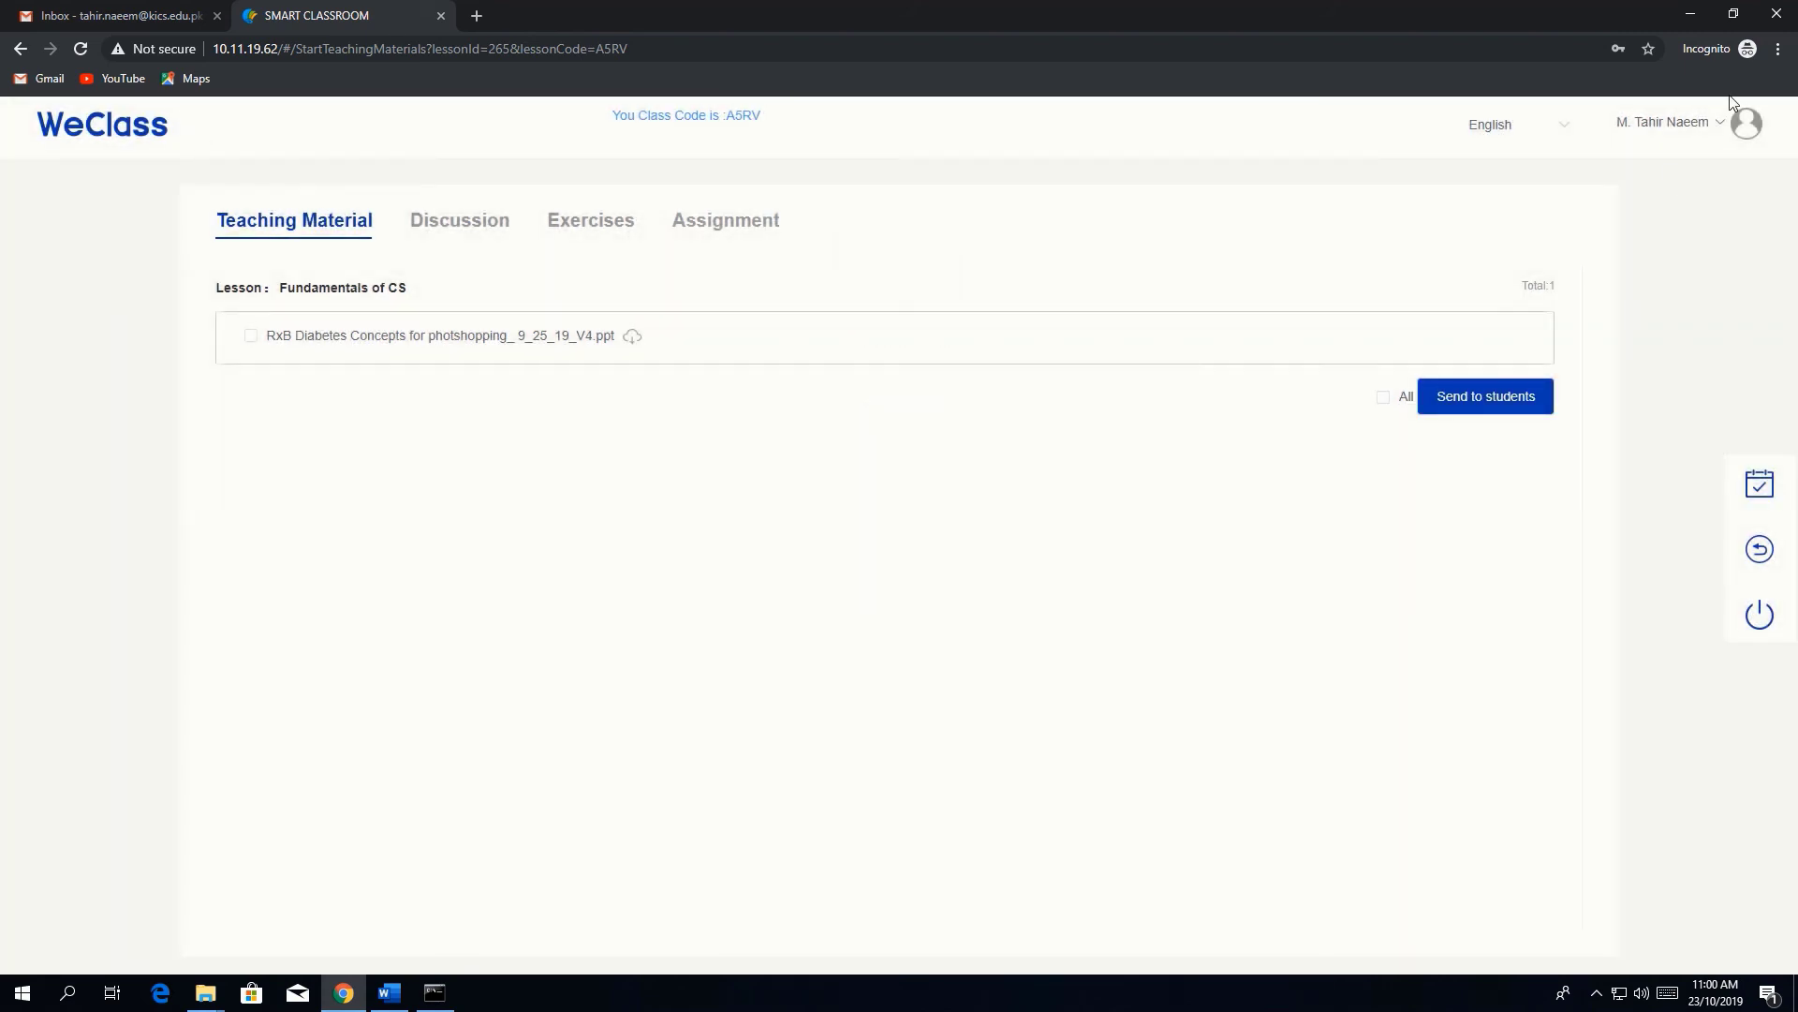
# Step: Quit the teacher account and sign in on the Admin tab with the administrator account name and password
pyautogui.moveTo(1732, 123)
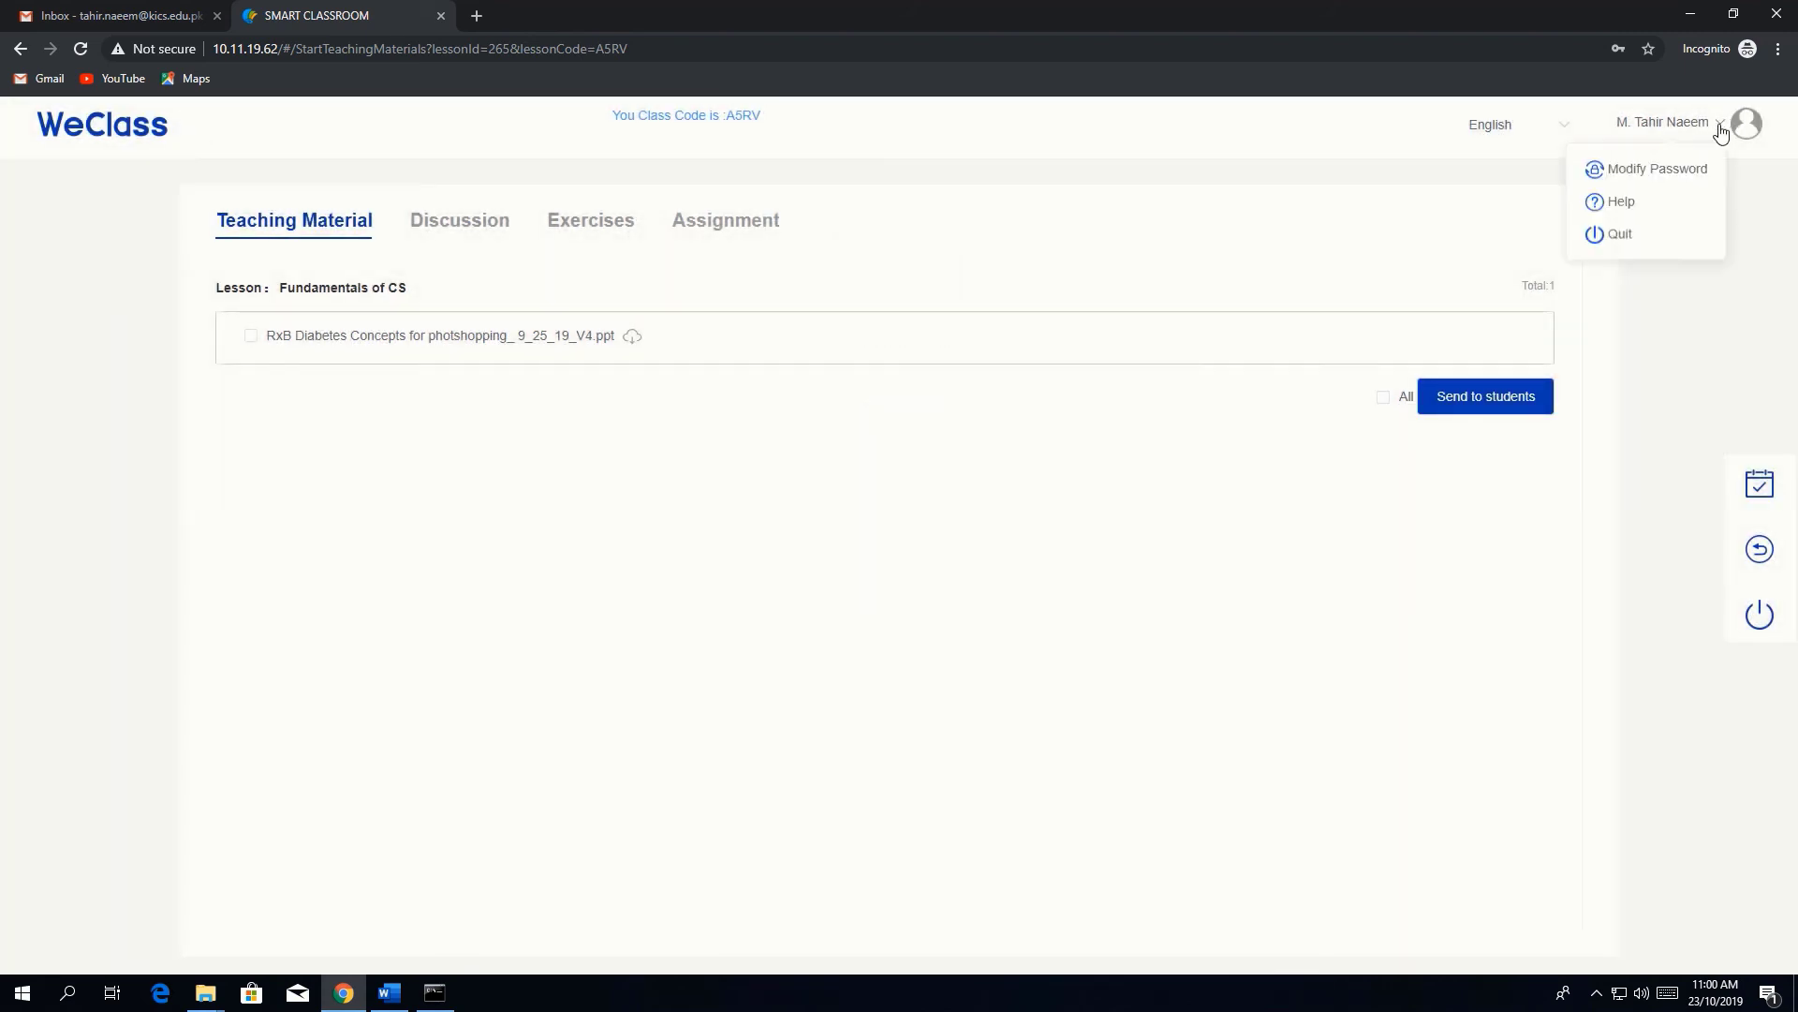
pyautogui.click(1615, 242)
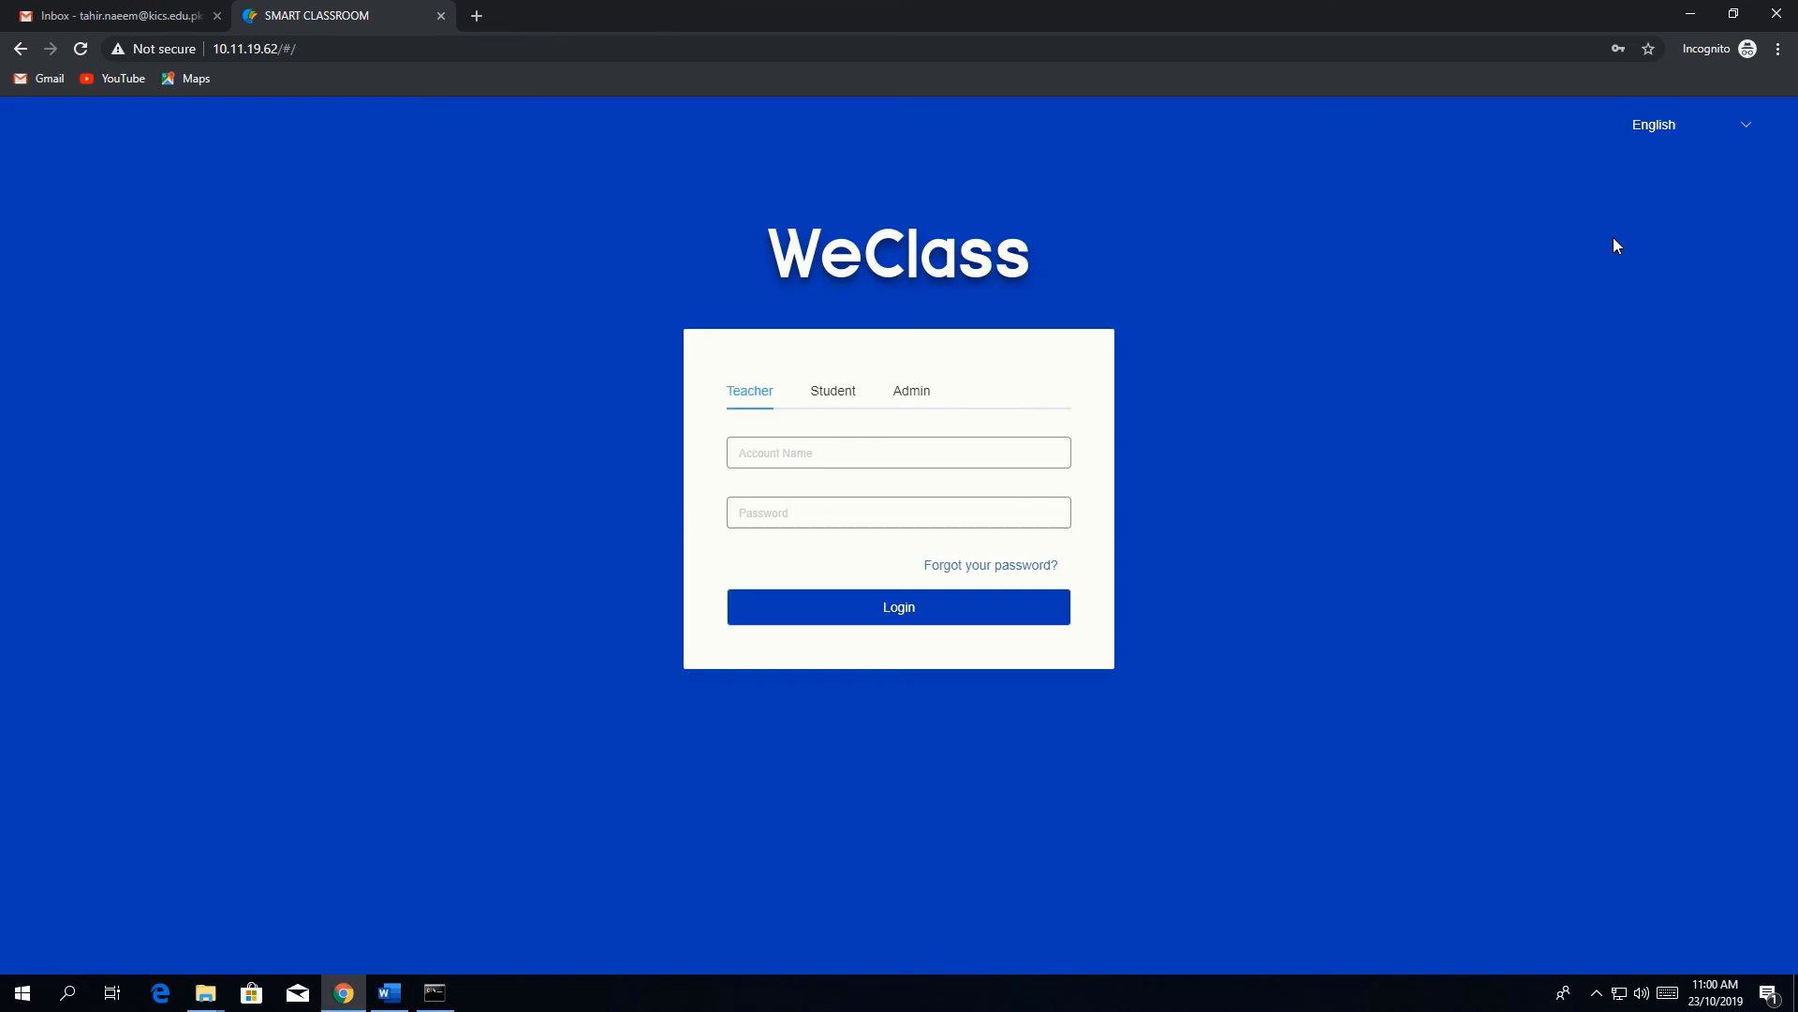
pyautogui.click(832, 398)
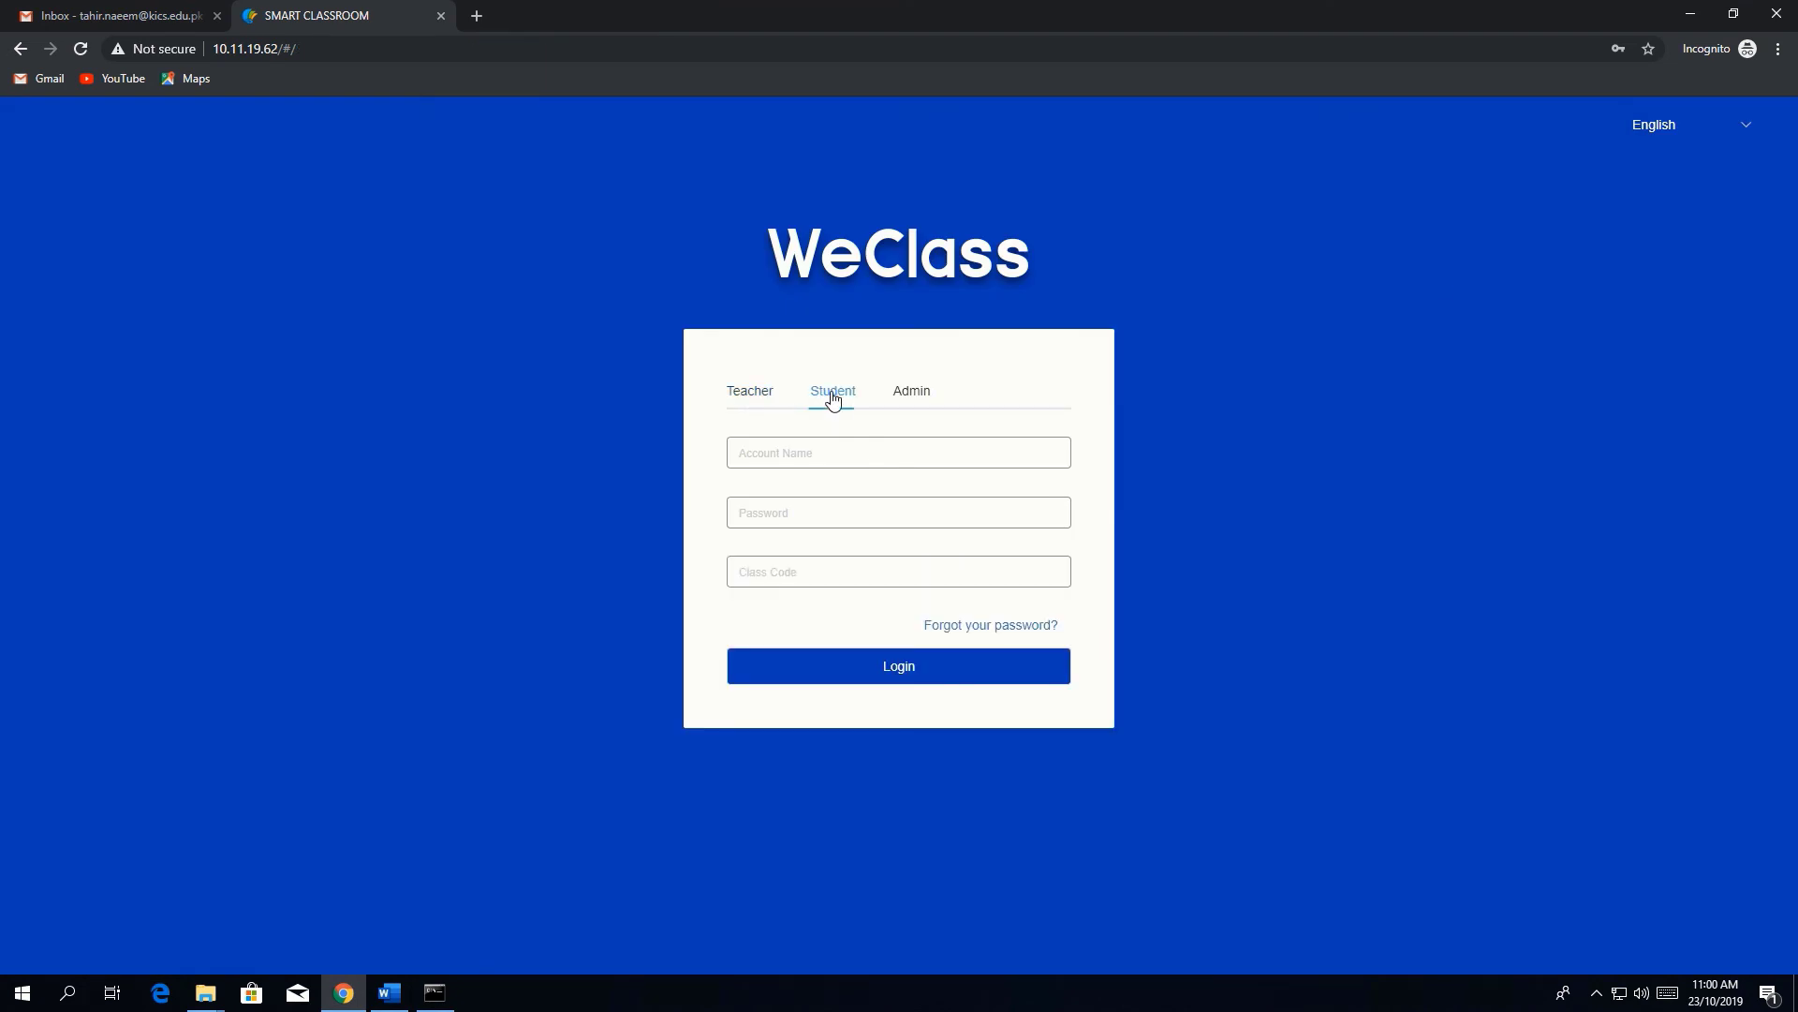
pyautogui.click(925, 390)
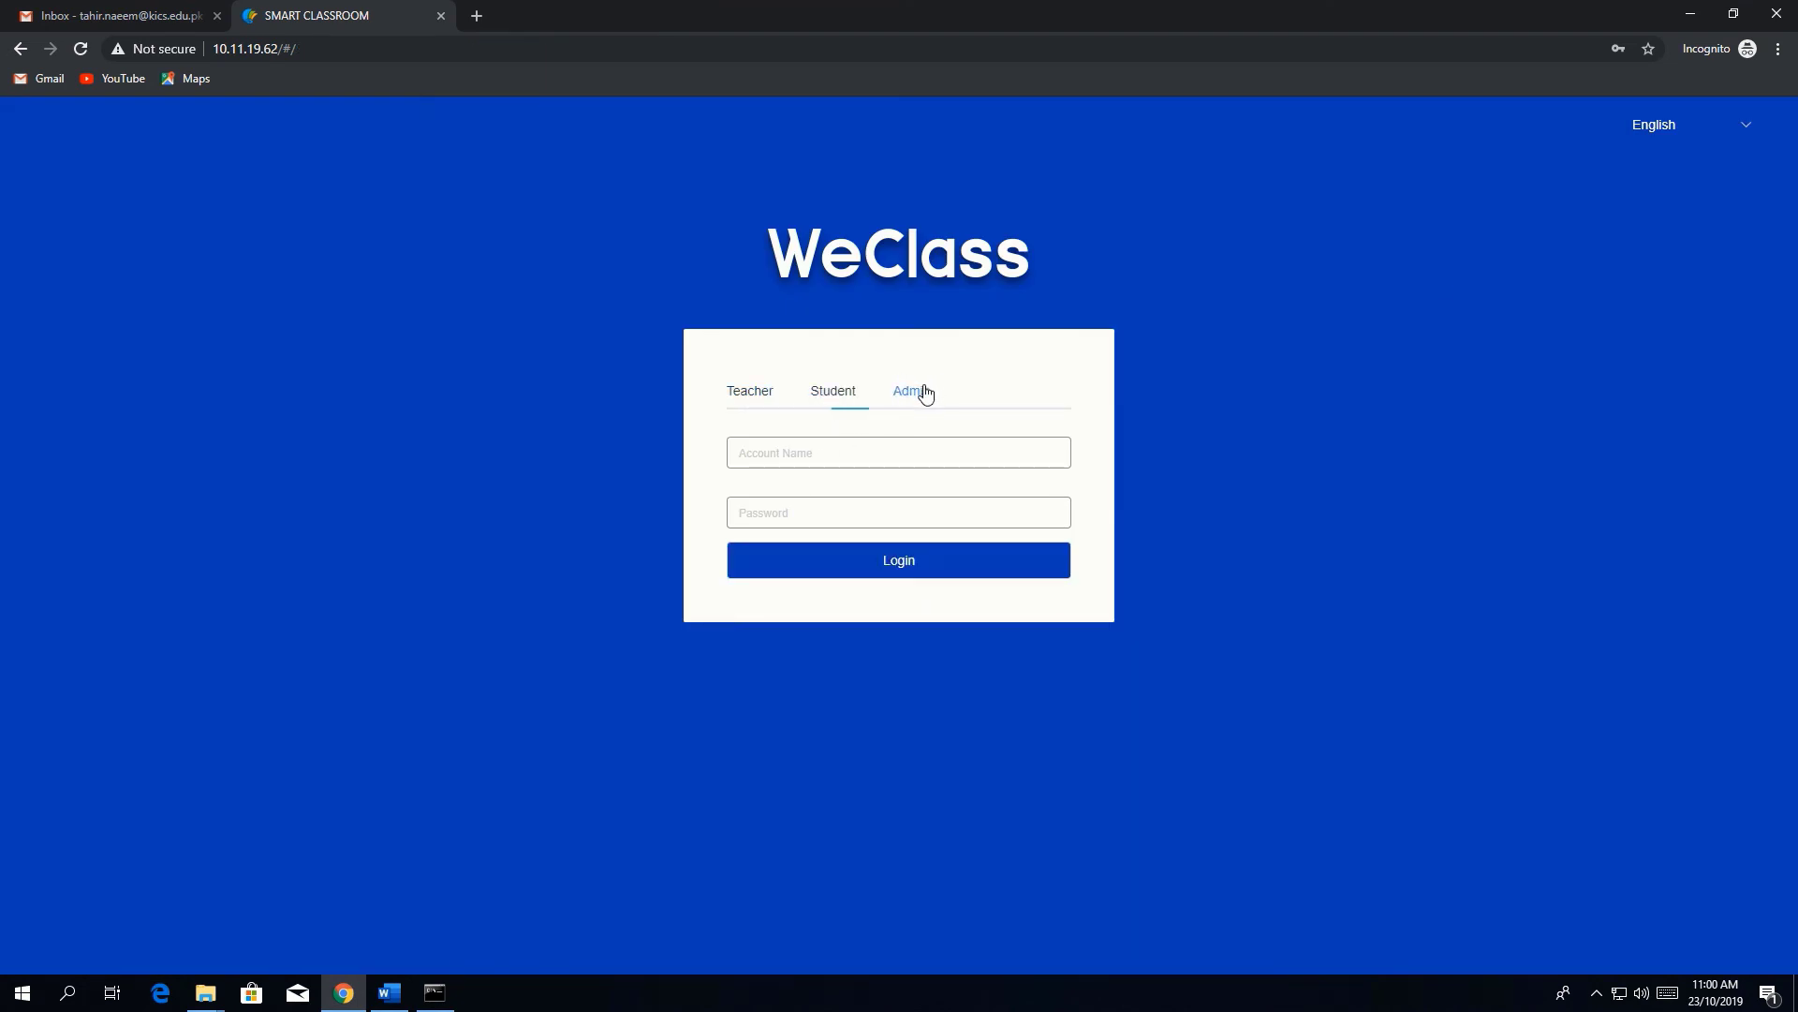
pyautogui.click(830, 454)
pyautogui.write('admin')
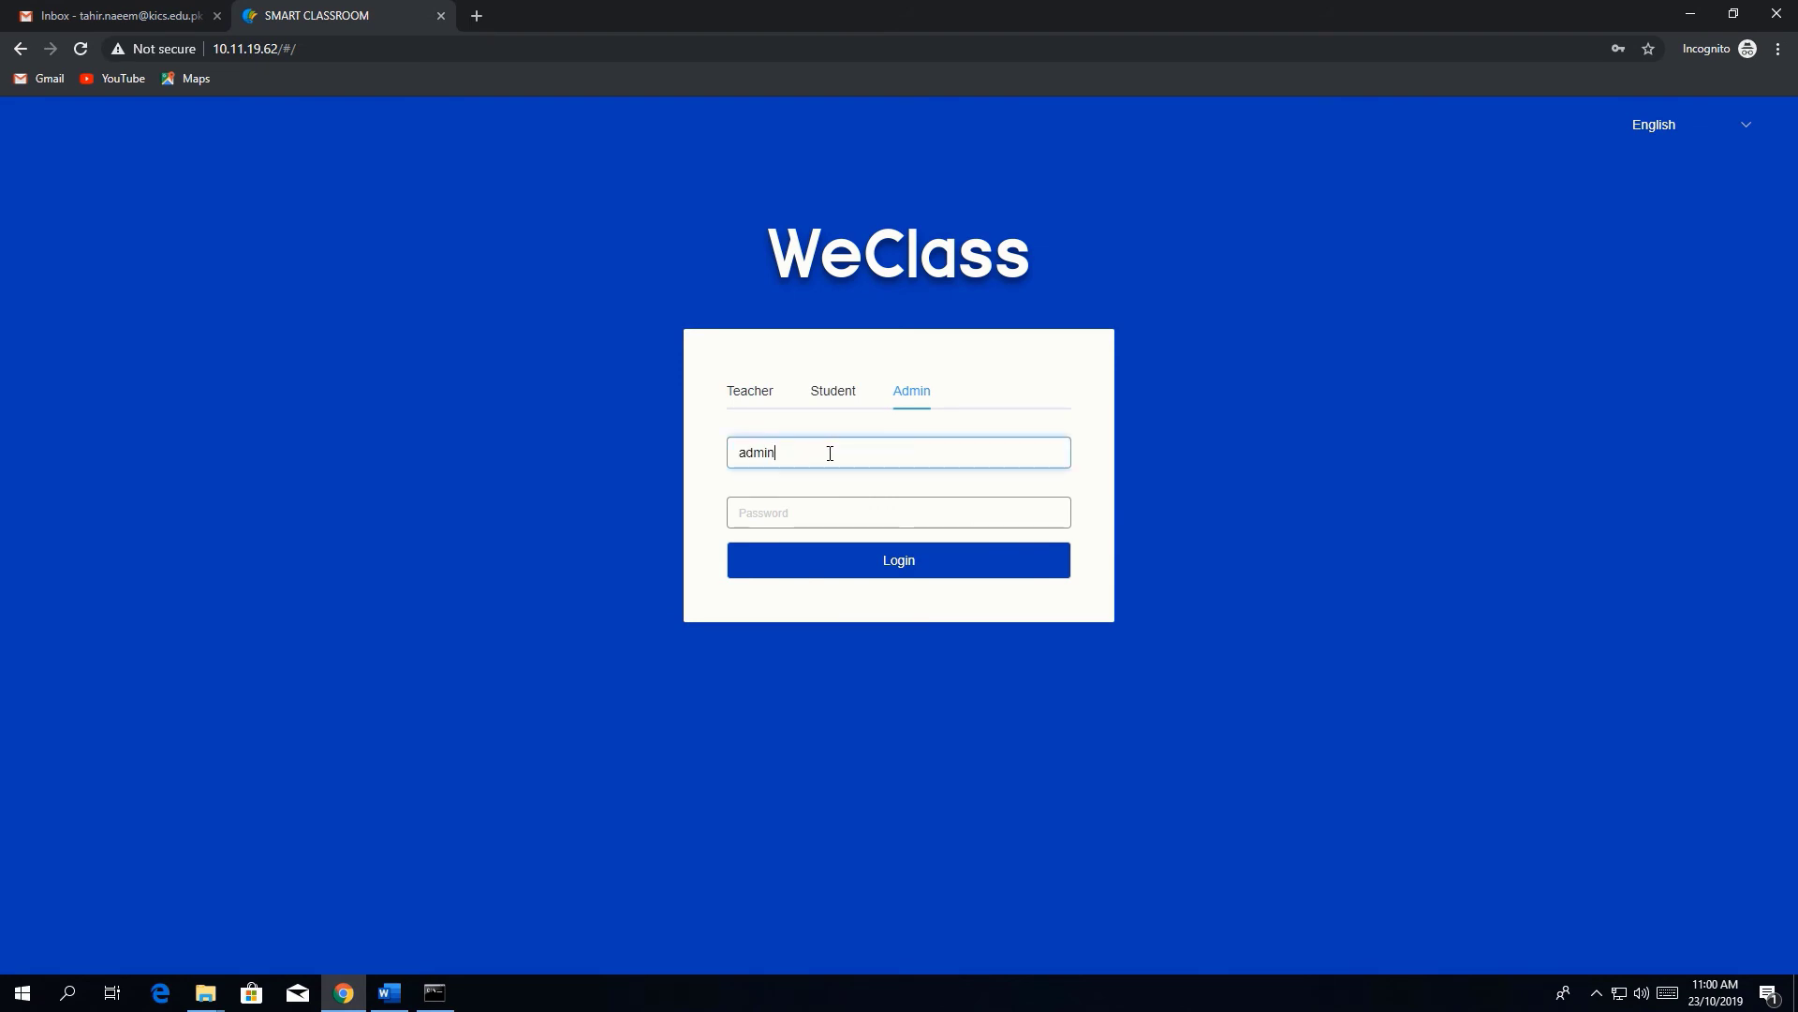
pyautogui.press('Tab')
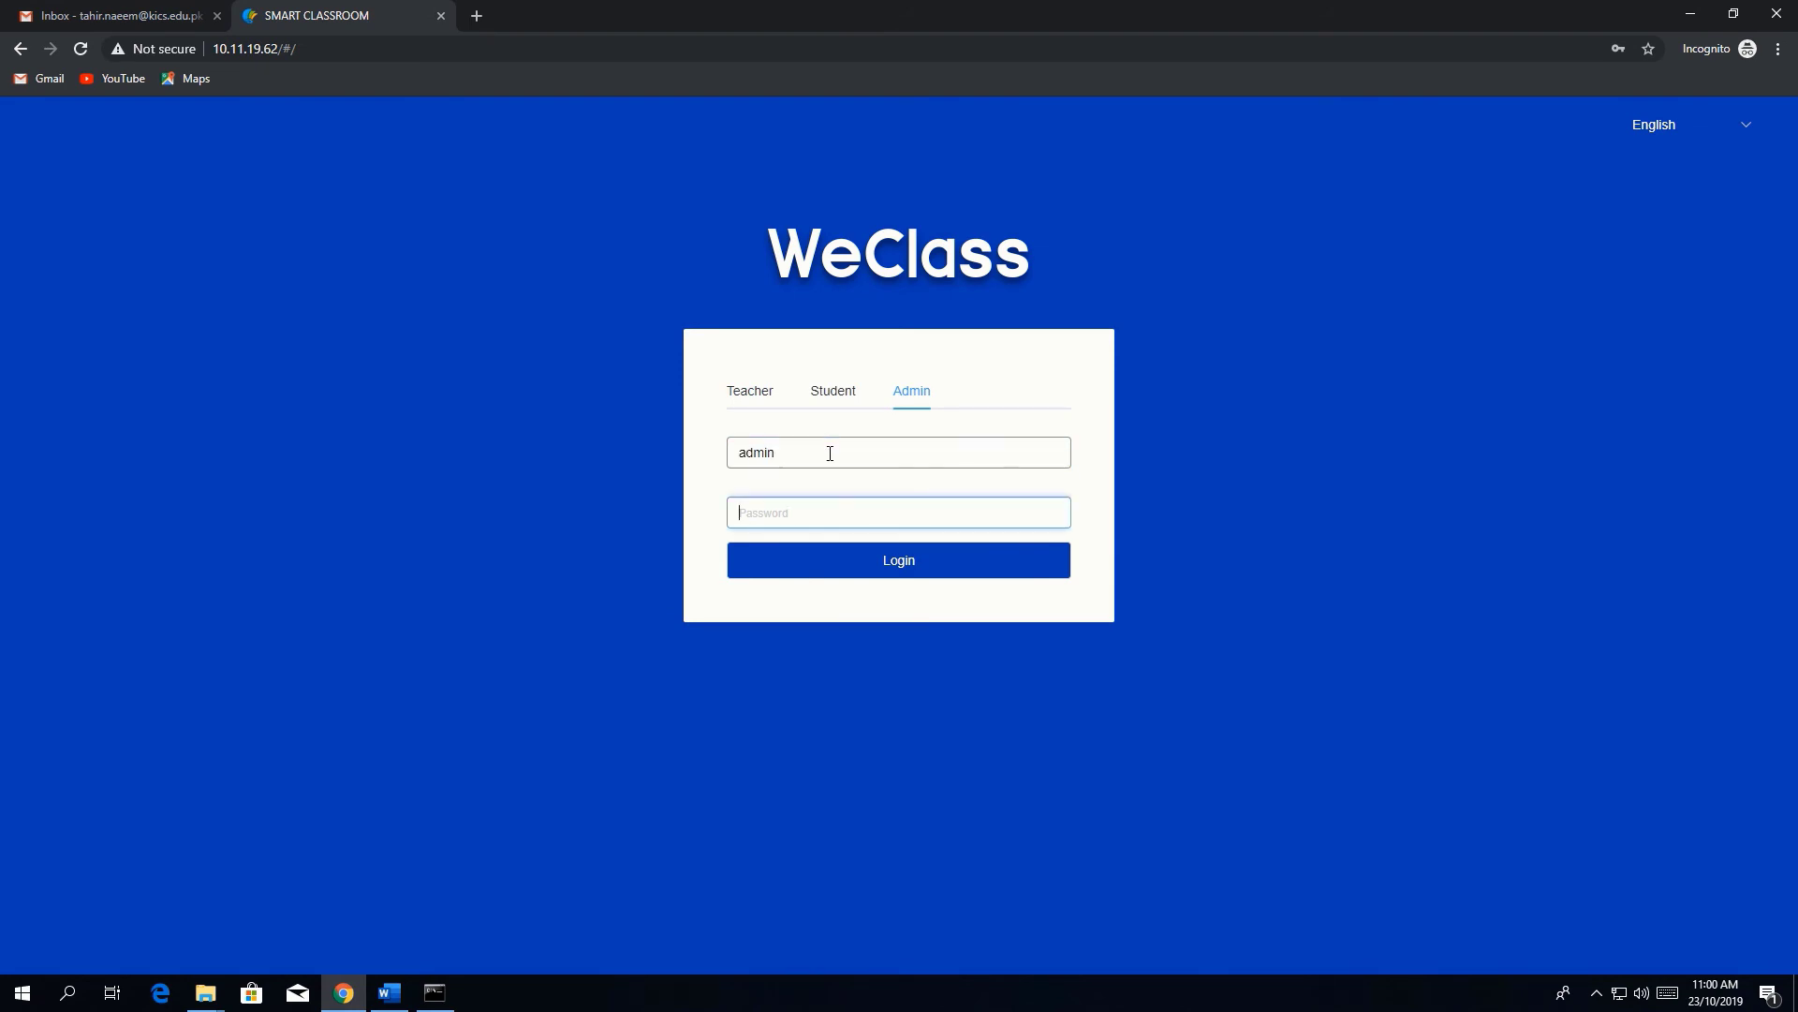
pyautogui.press('Return')
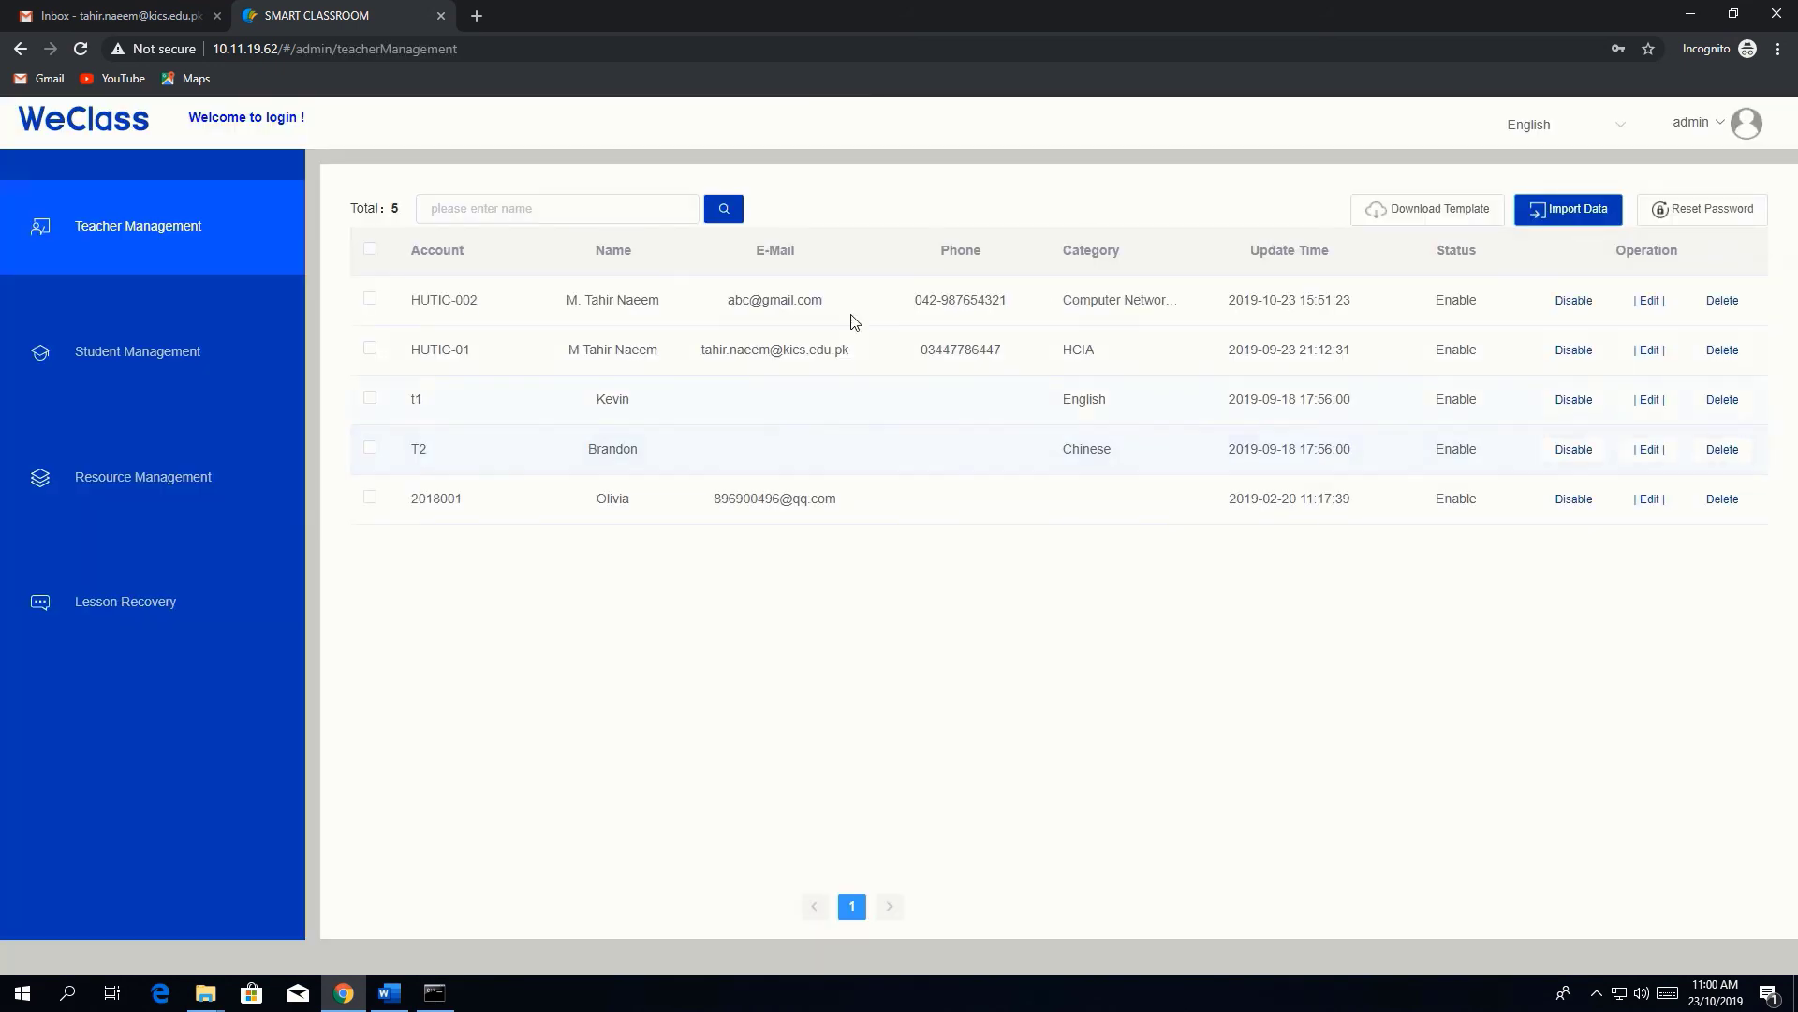
# Step: View the 17 students in Student Management, log out, and switch to the Student login tab
pyautogui.click(129, 359)
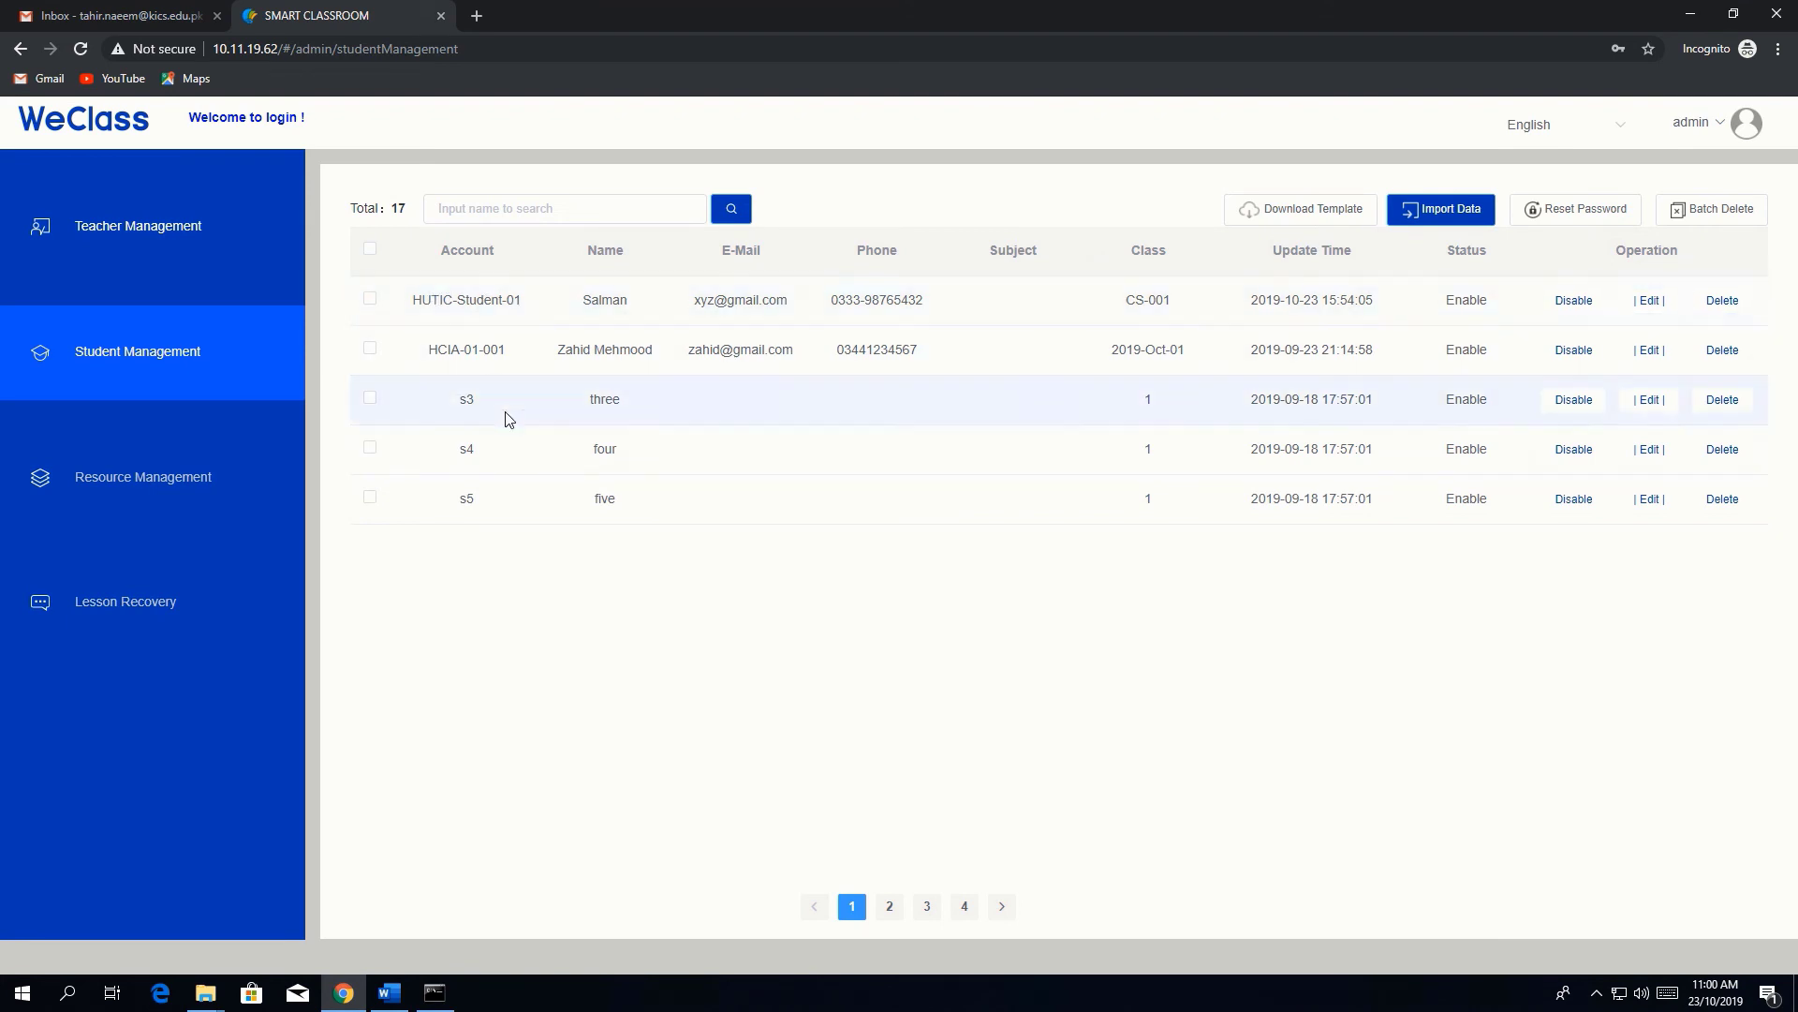
pyautogui.moveTo(1718, 123)
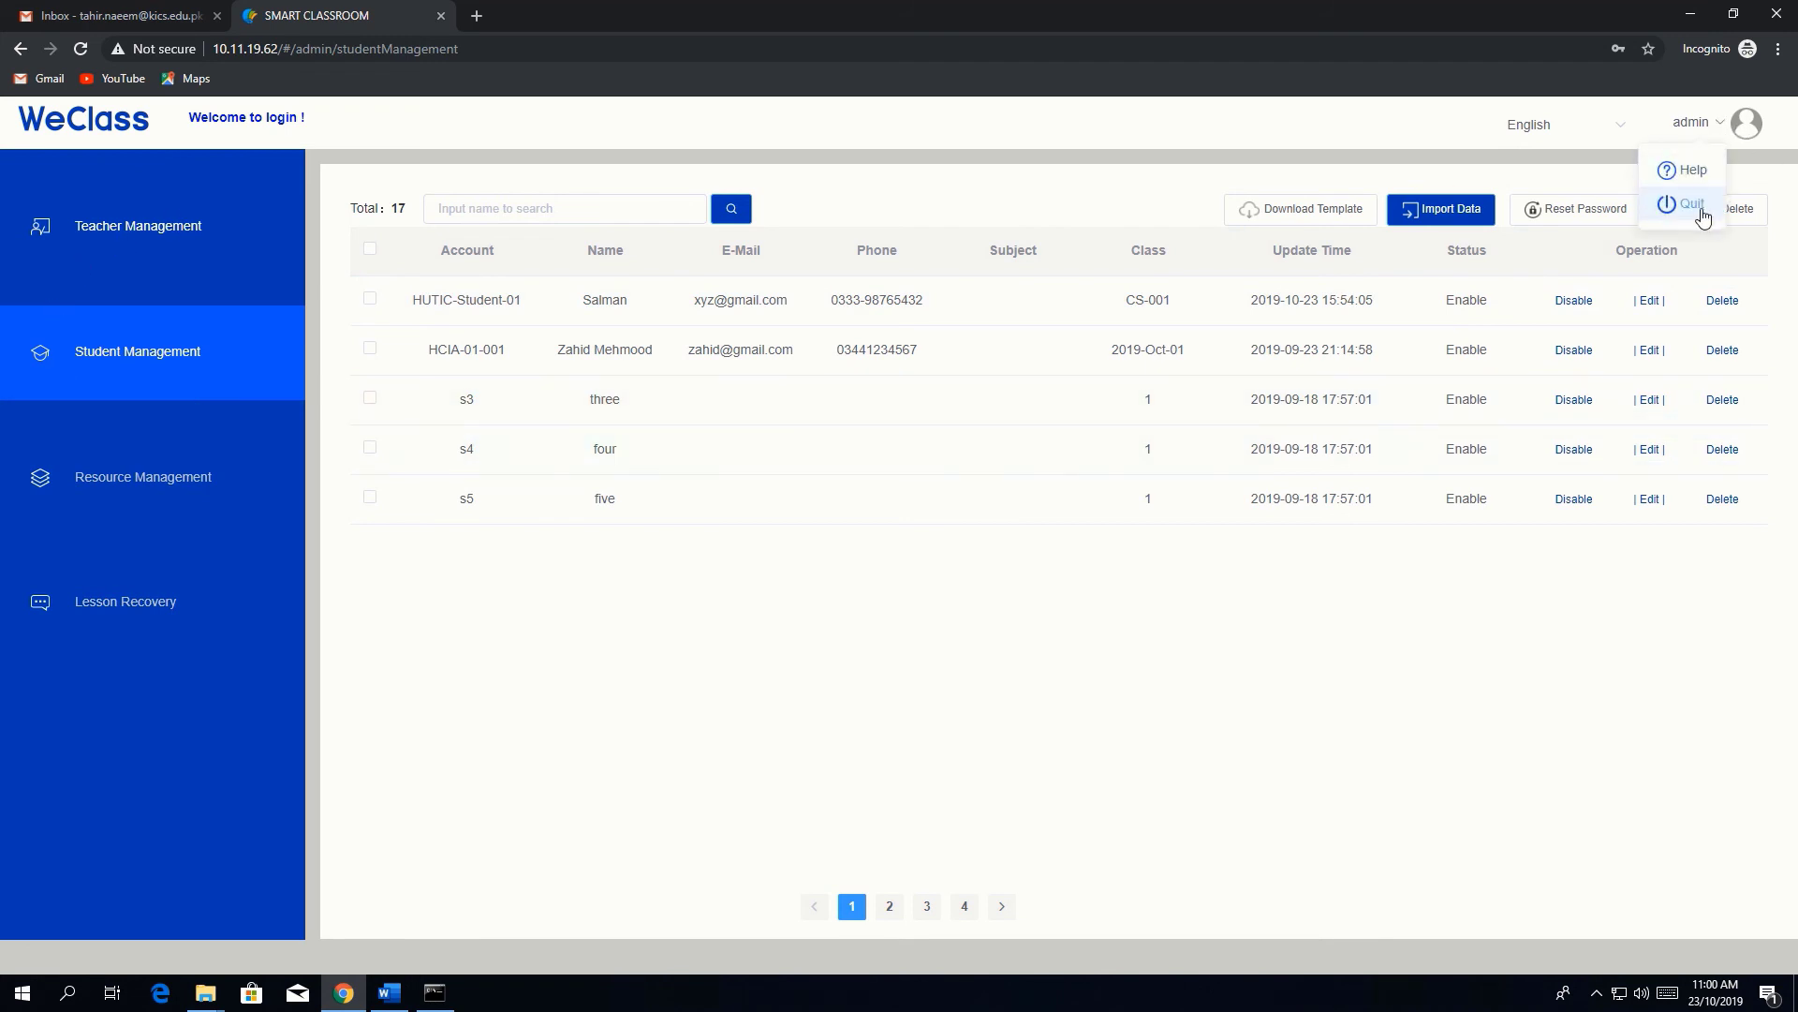
pyautogui.click(1696, 202)
pyautogui.click(833, 391)
pyautogui.click(824, 452)
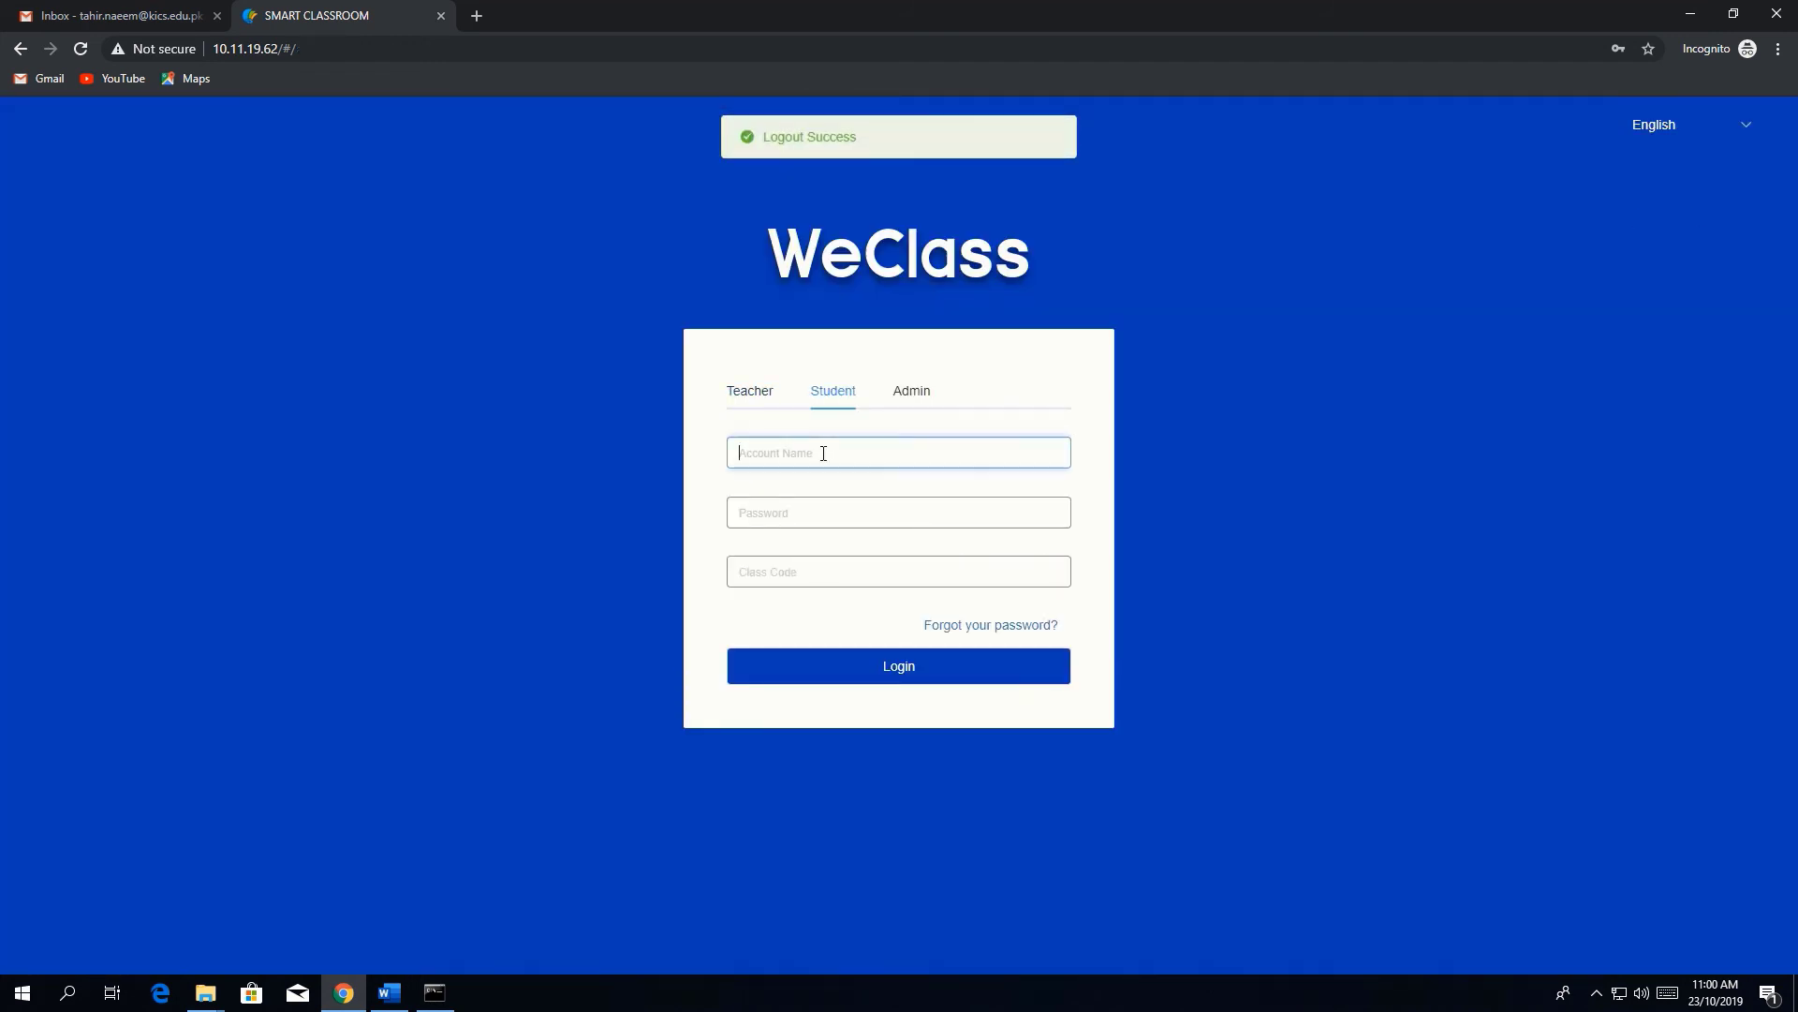
pyautogui.write('HUTIVC')
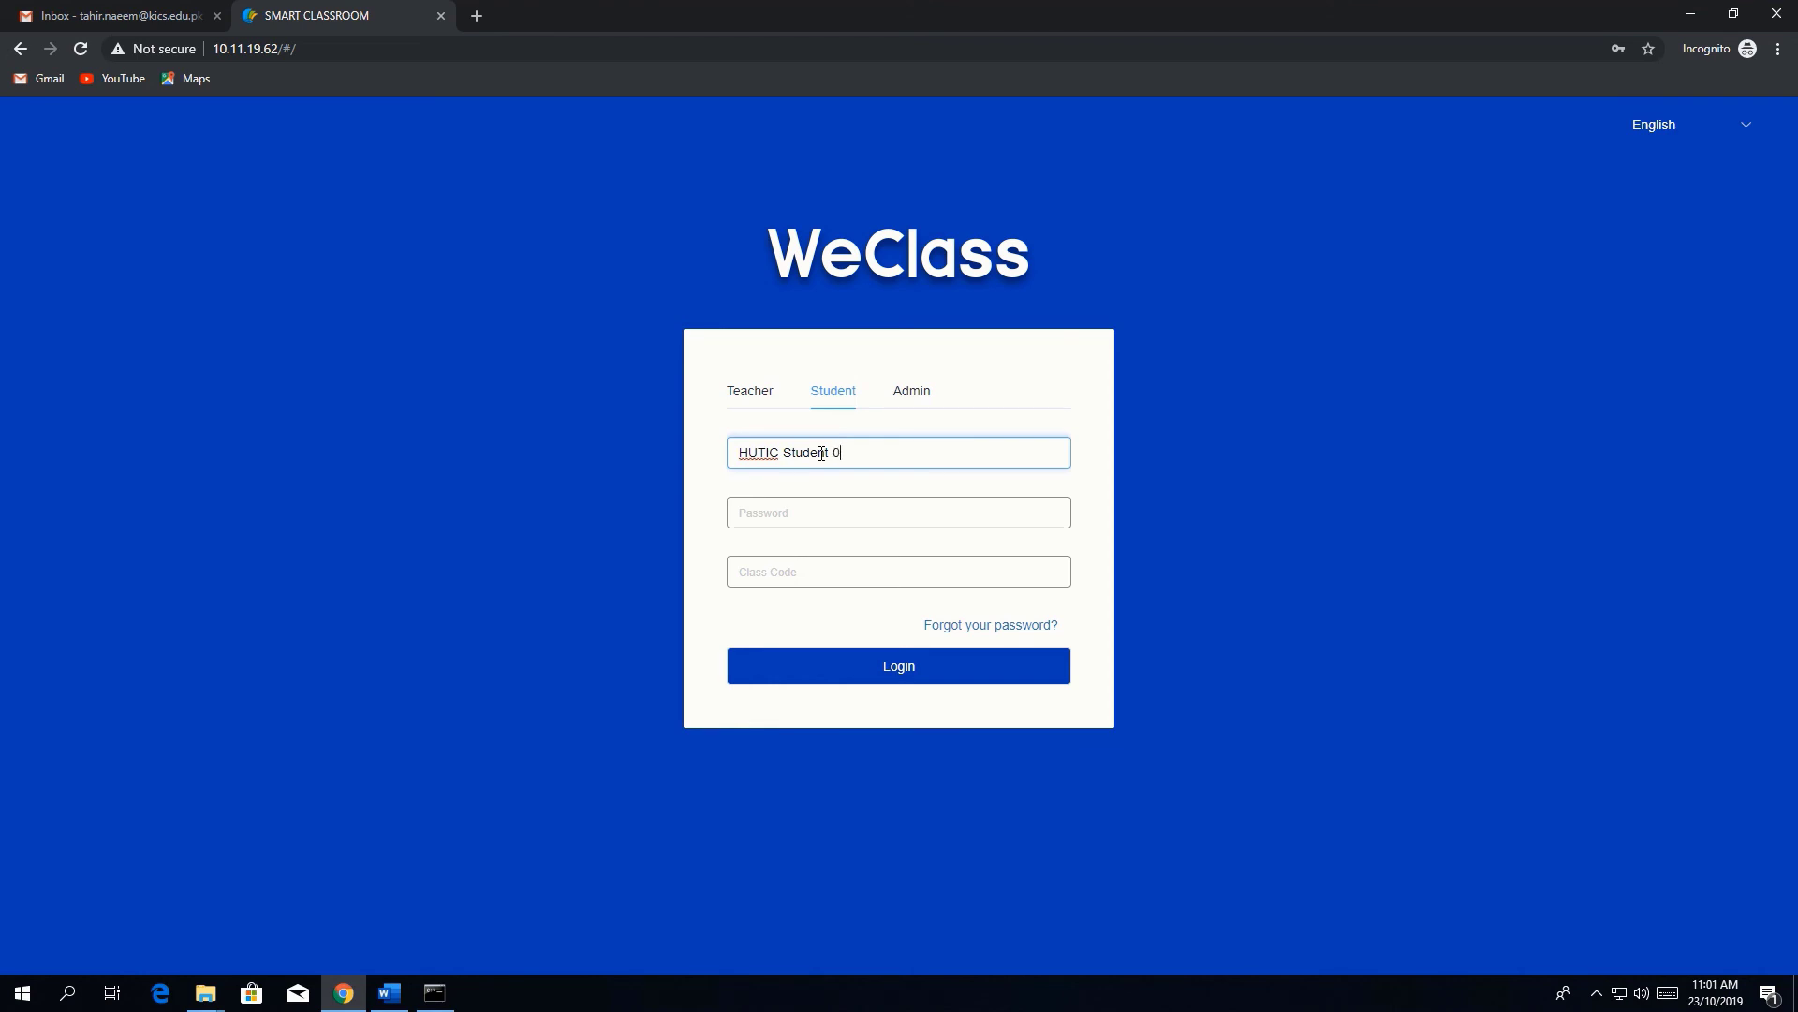
pyautogui.click(826, 510)
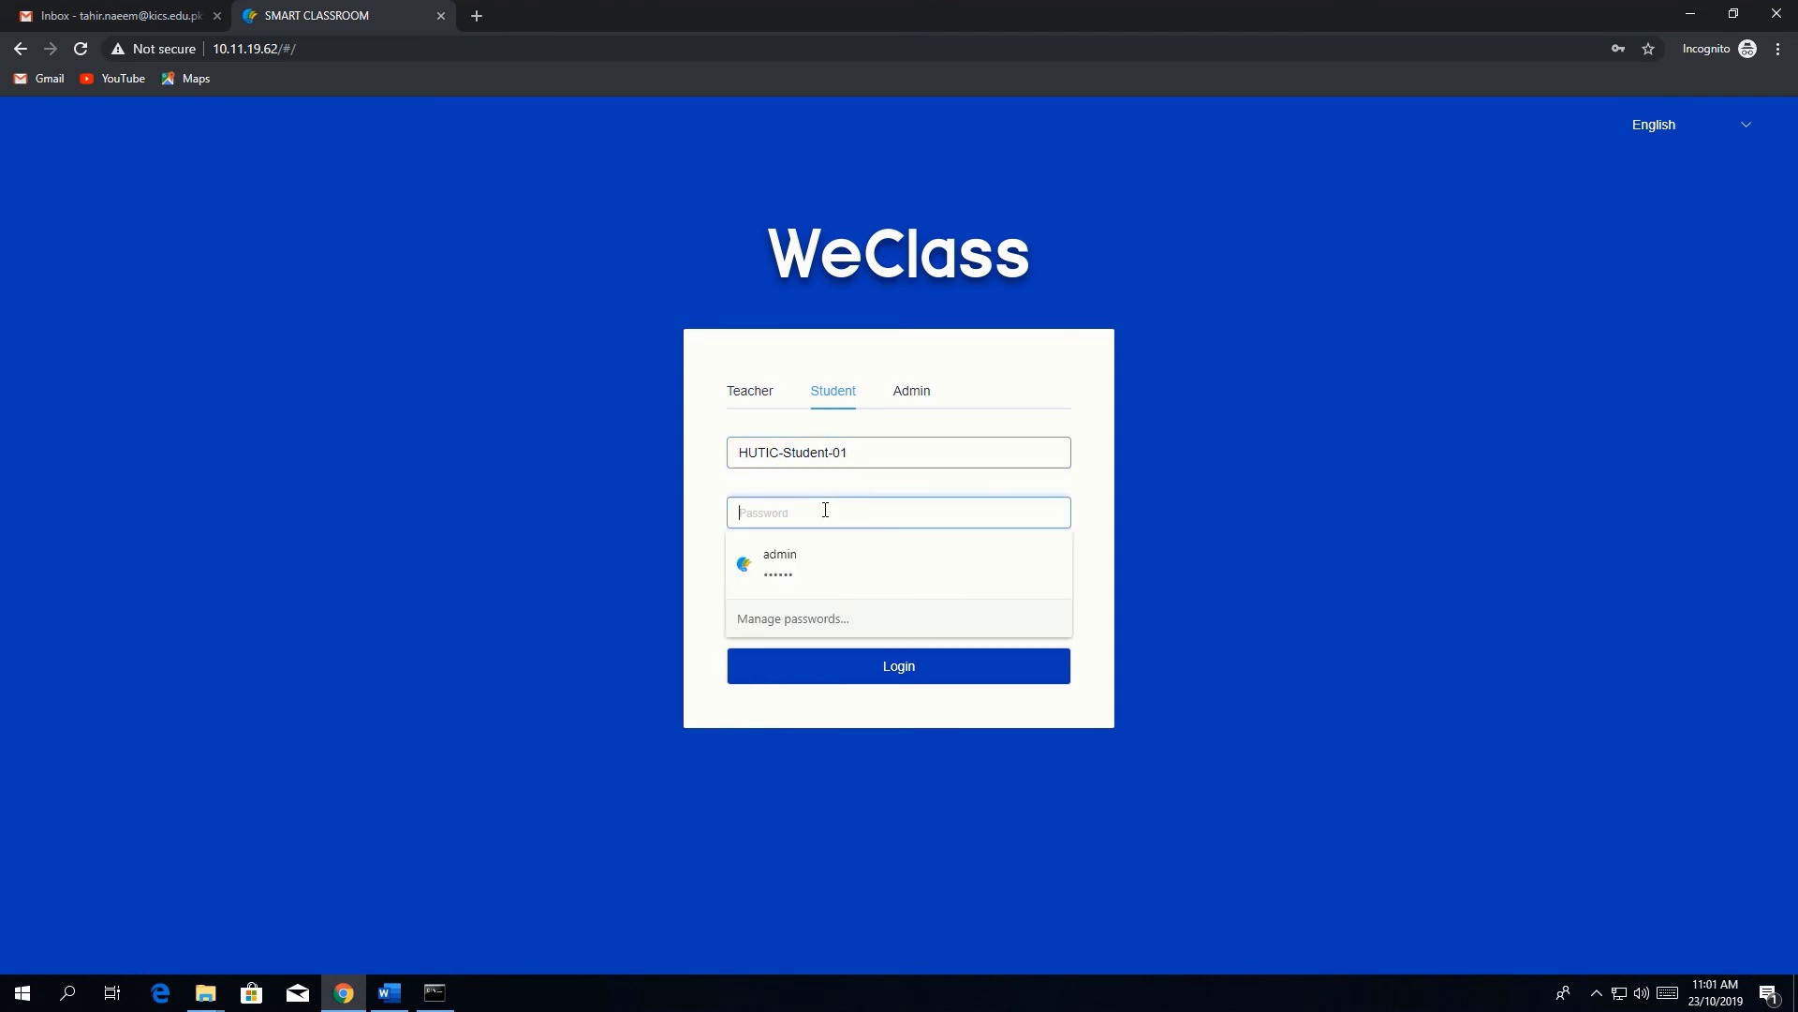
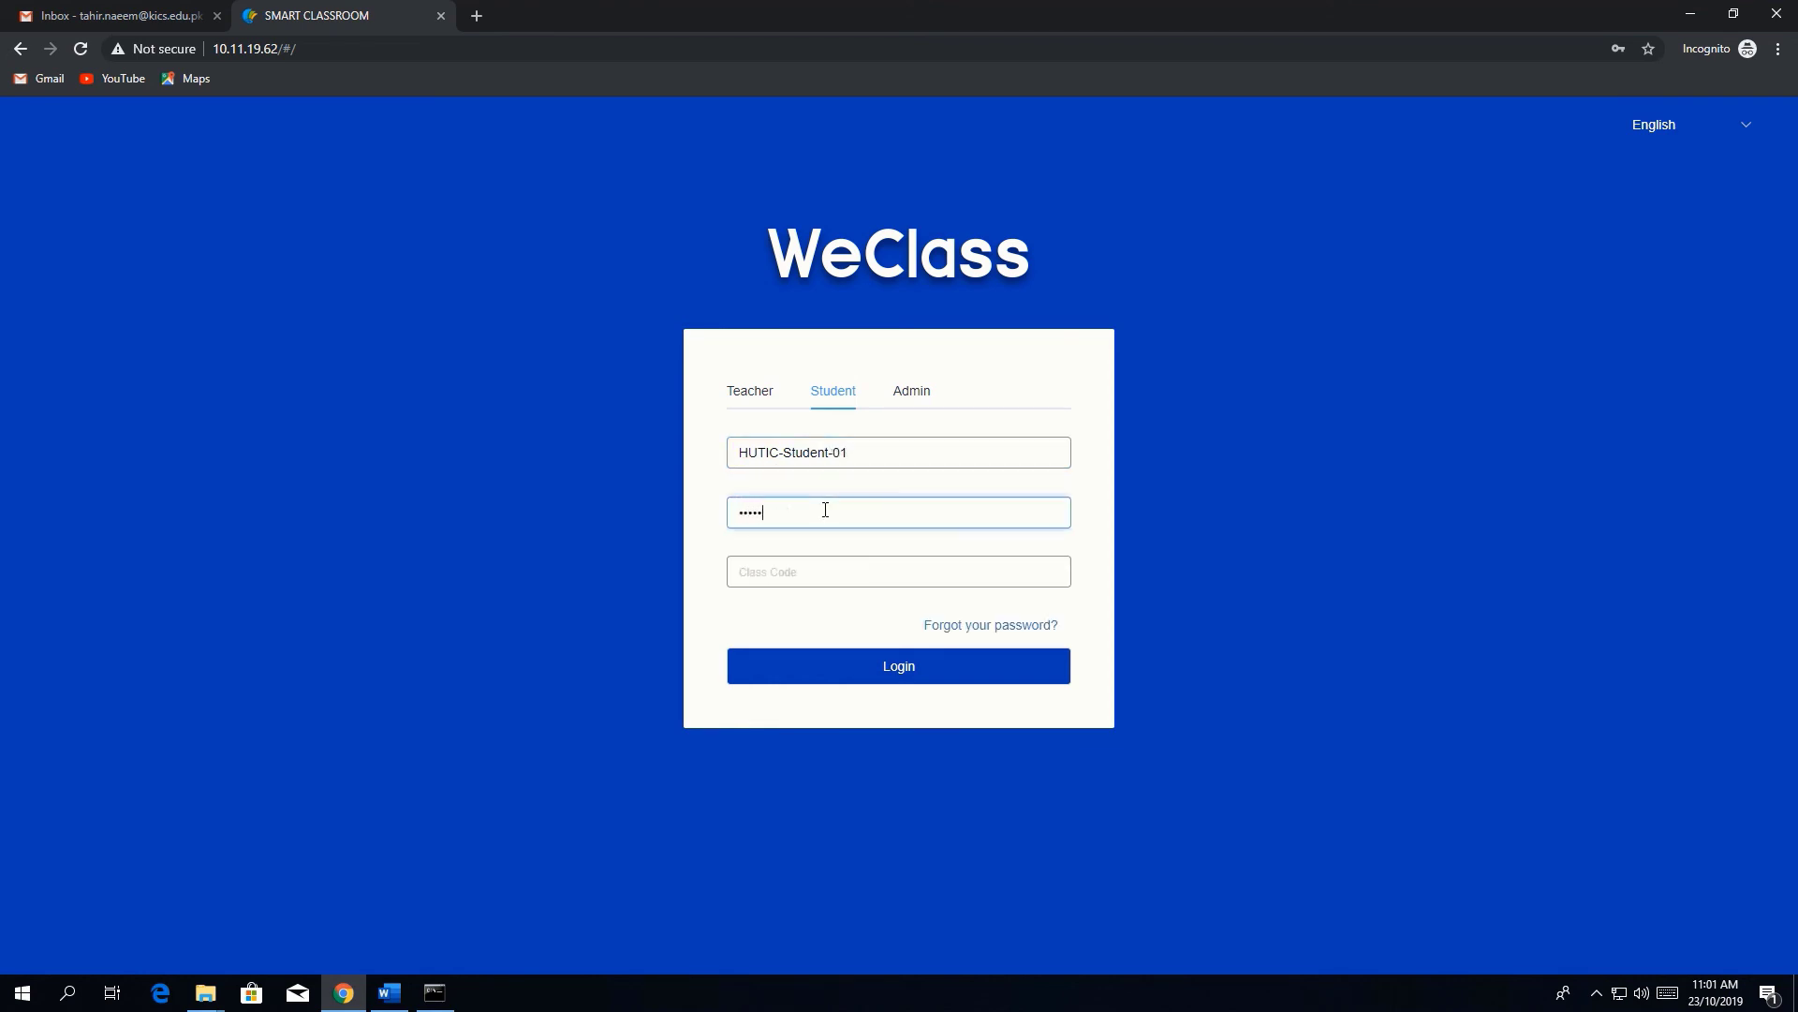
pyautogui.click(836, 573)
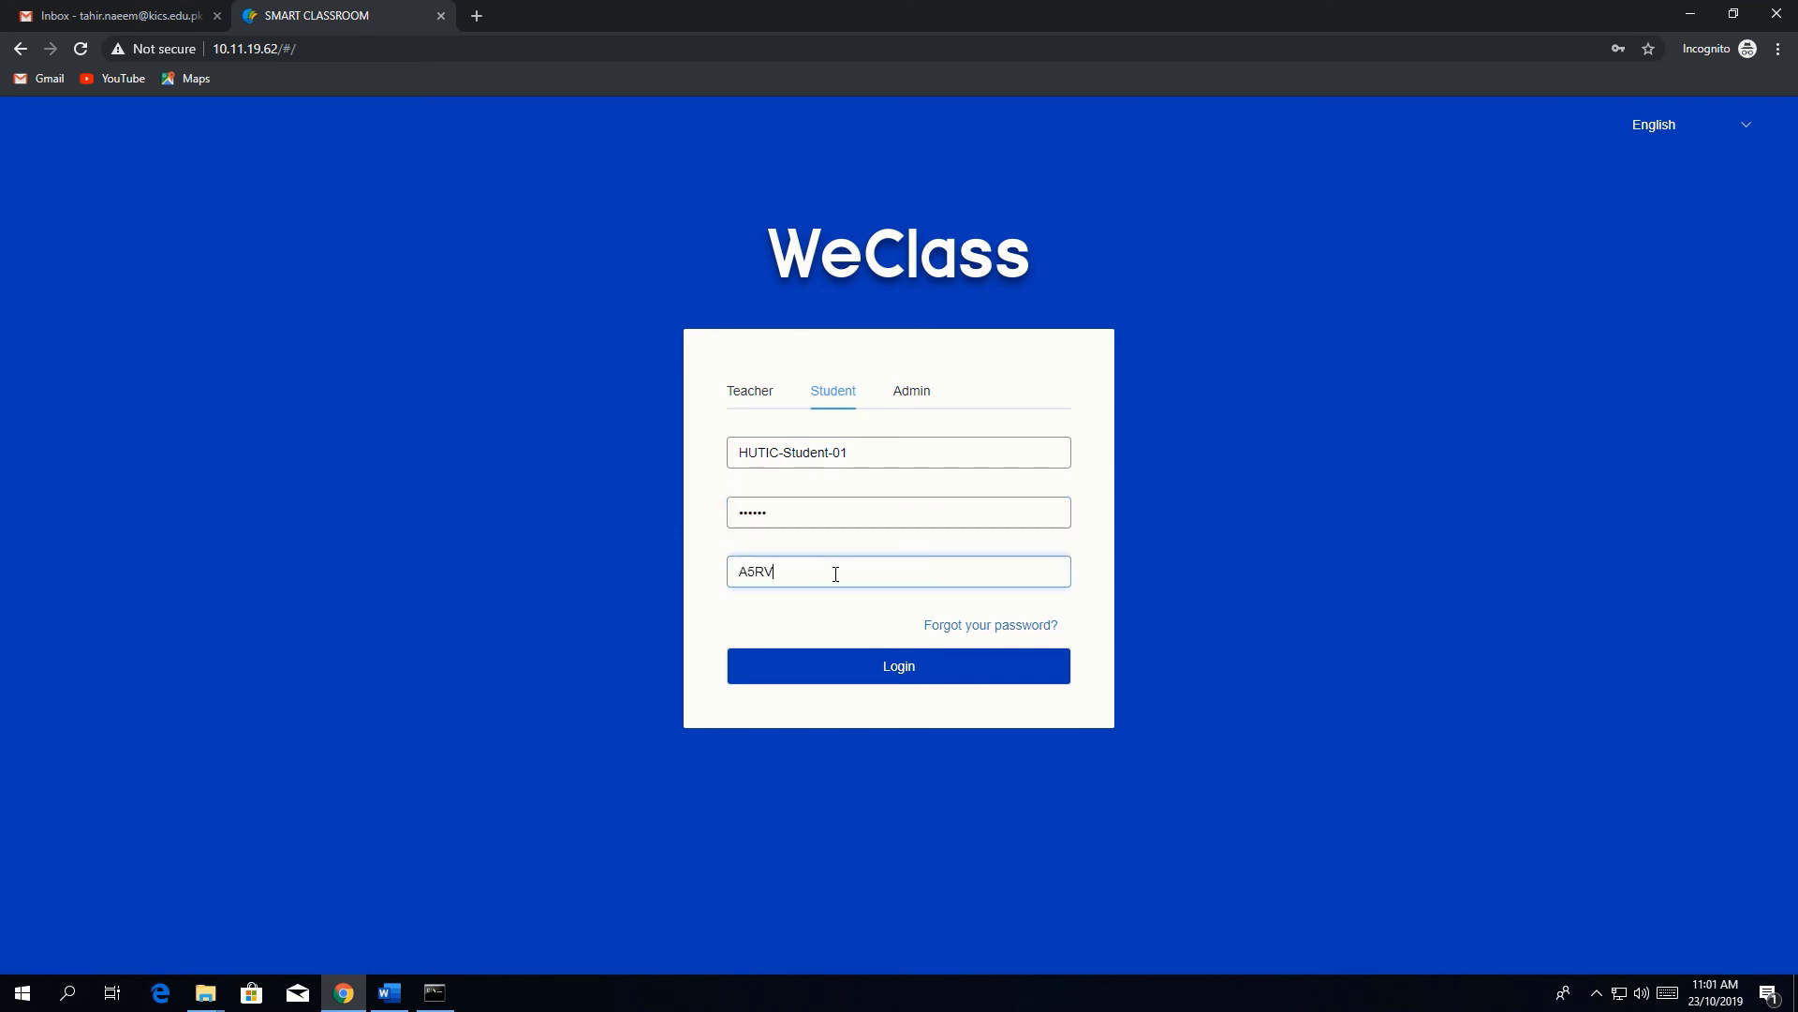
pyautogui.click(877, 685)
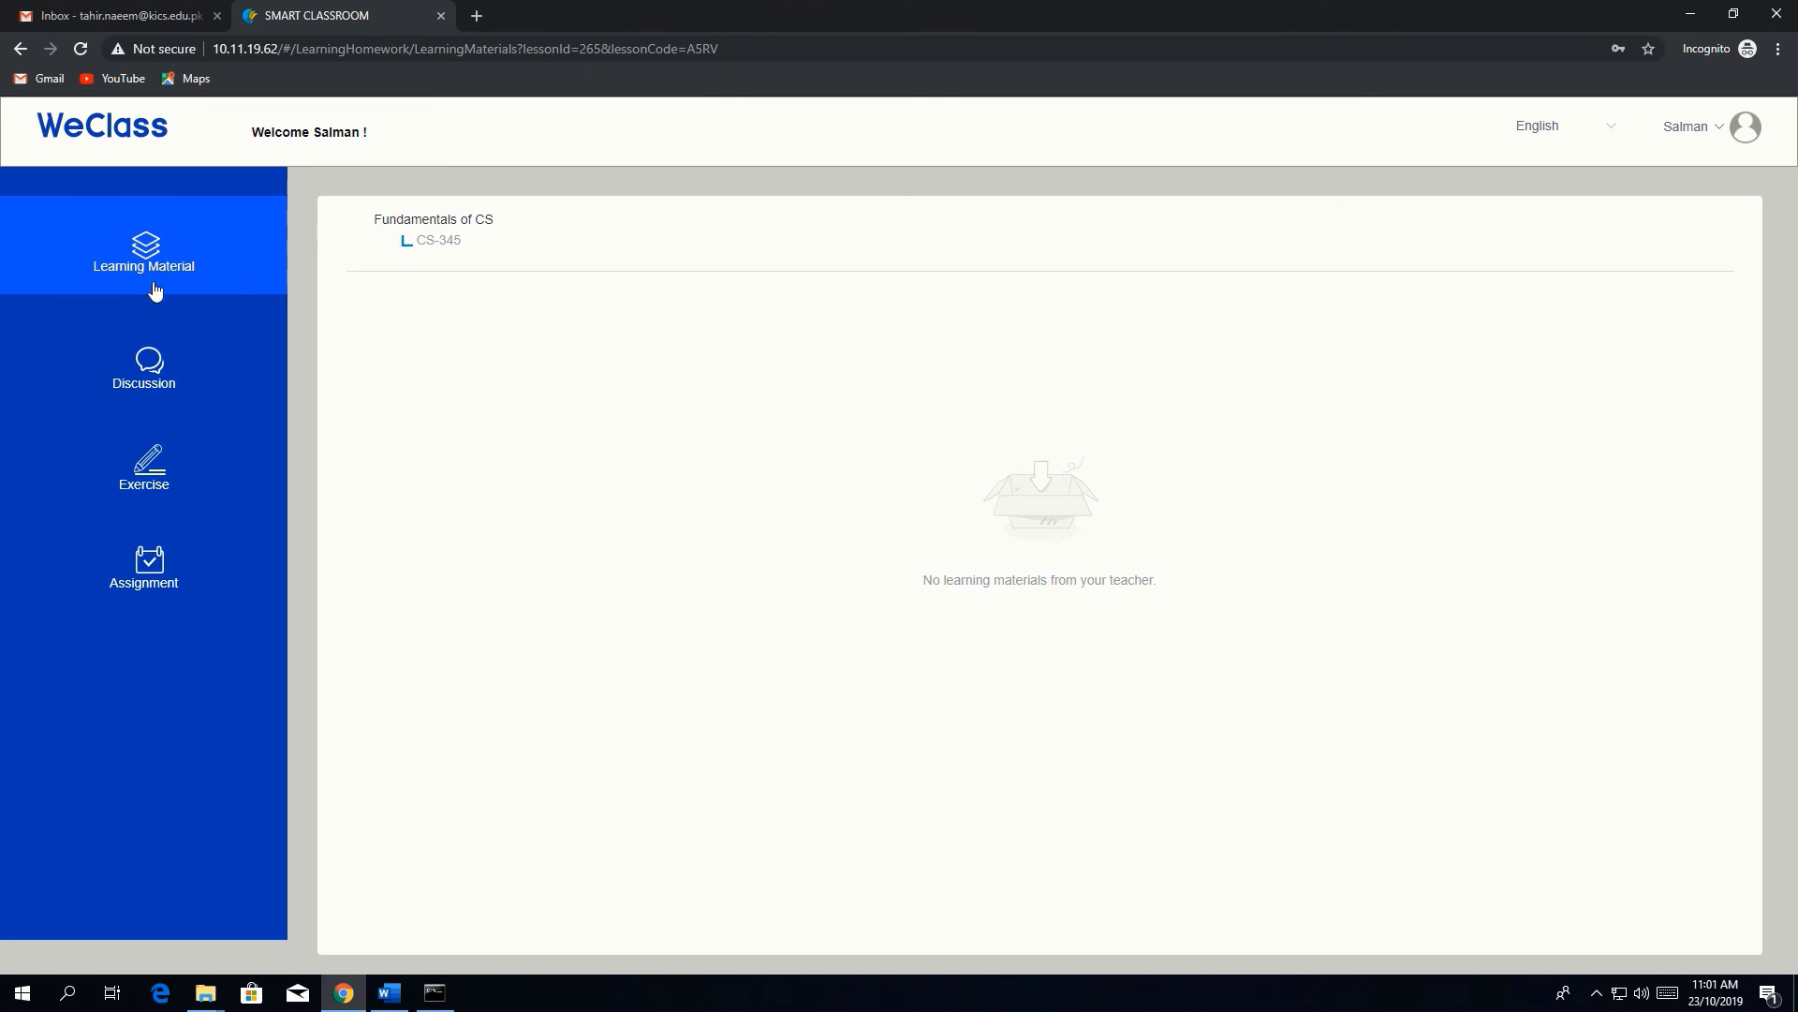
# Step: Browse Discussion, Exercise and Assignment, return to Learning Material, then quit the student account
pyautogui.click(165, 381)
pyautogui.click(157, 453)
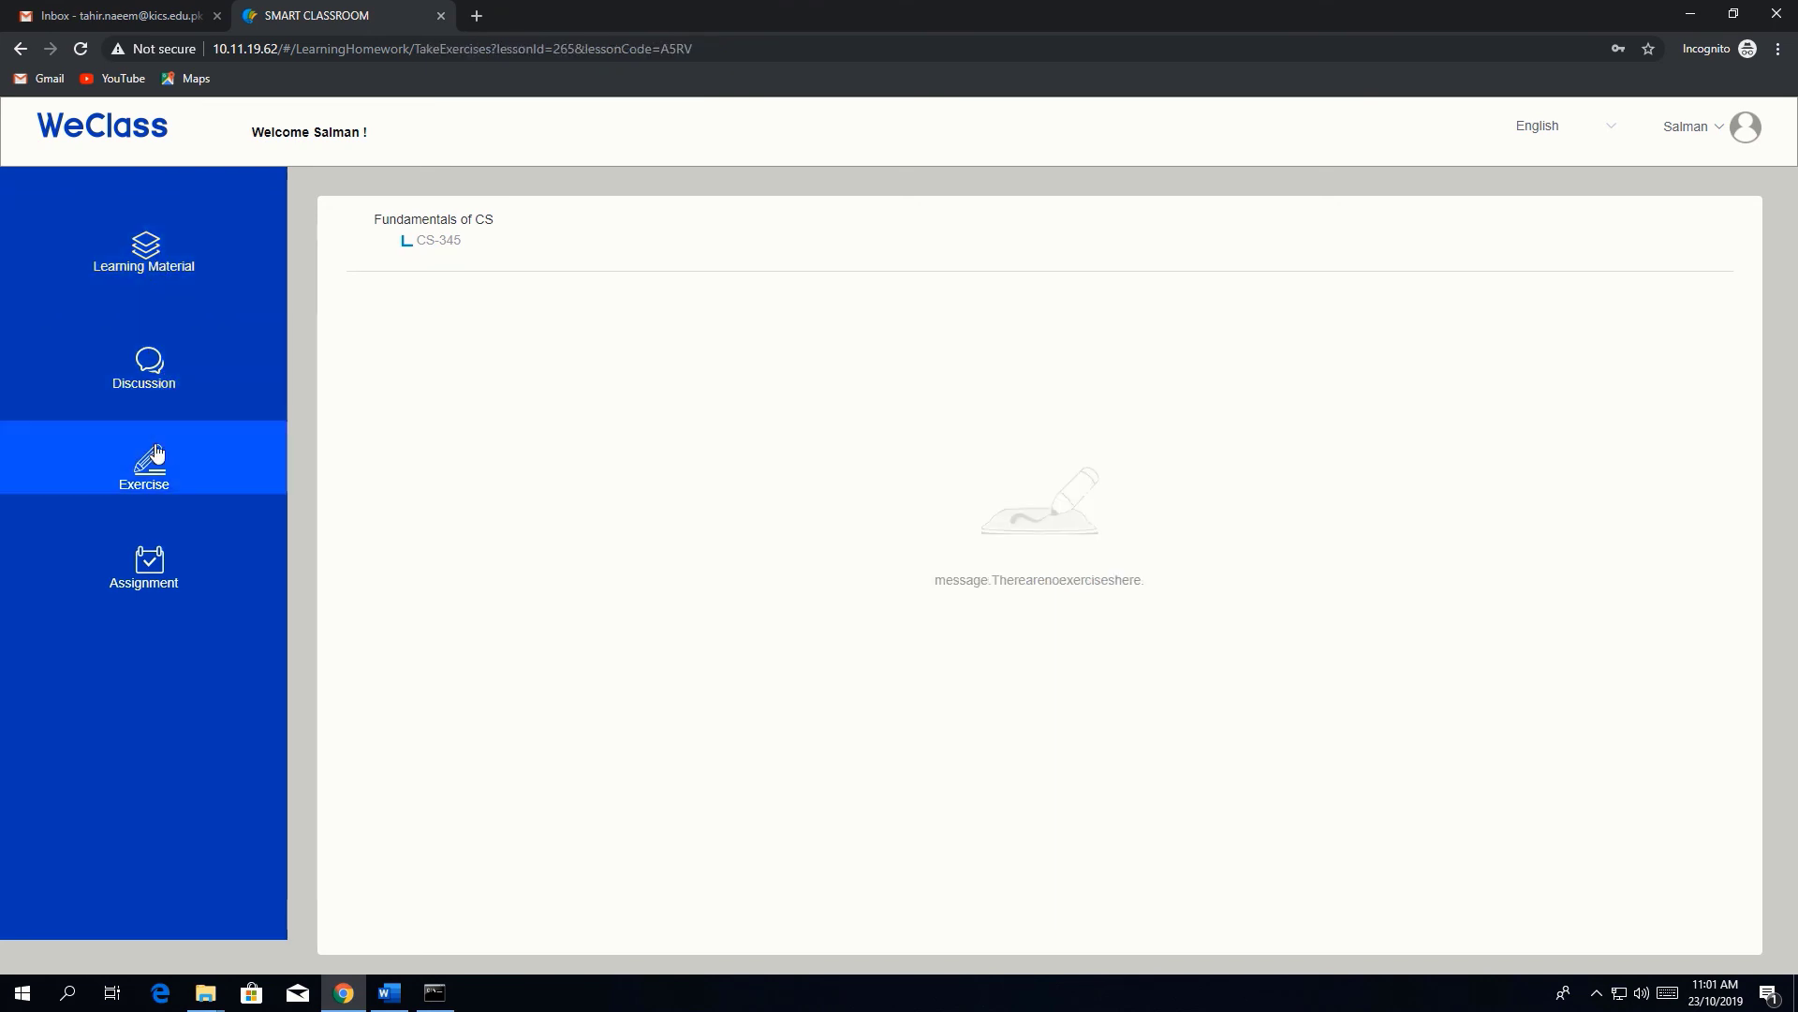
pyautogui.click(148, 566)
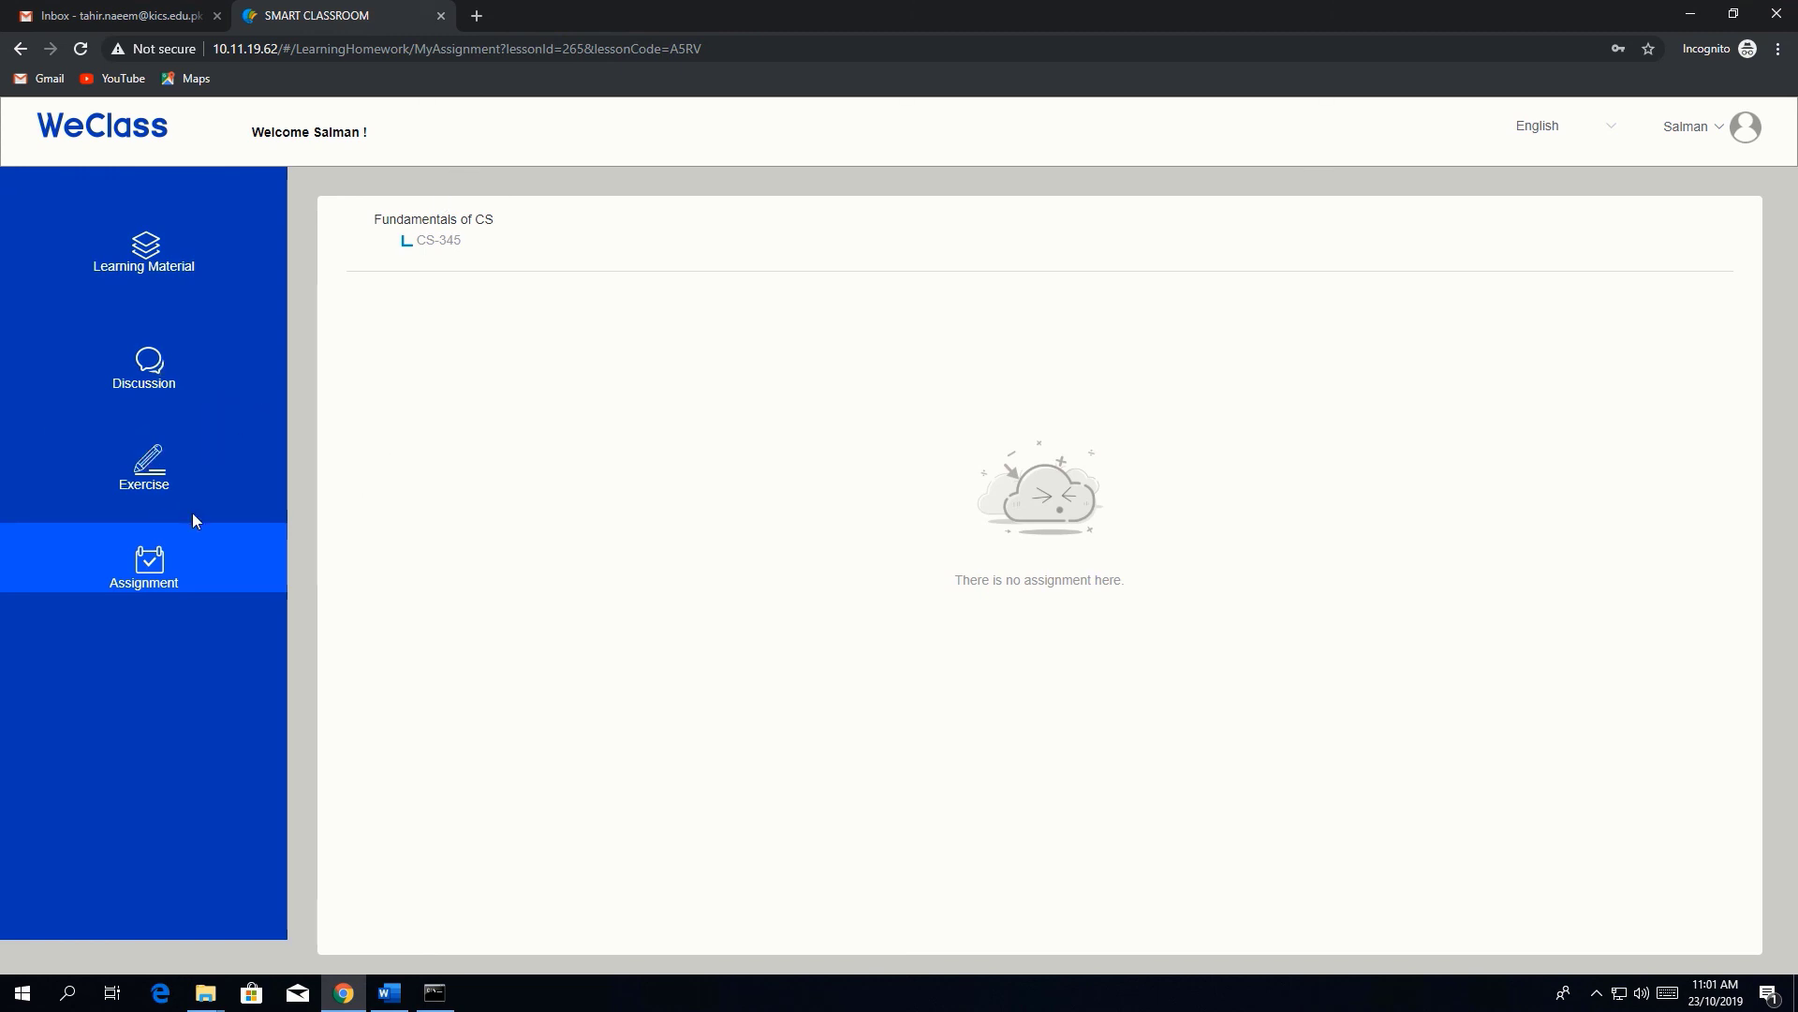
pyautogui.click(144, 264)
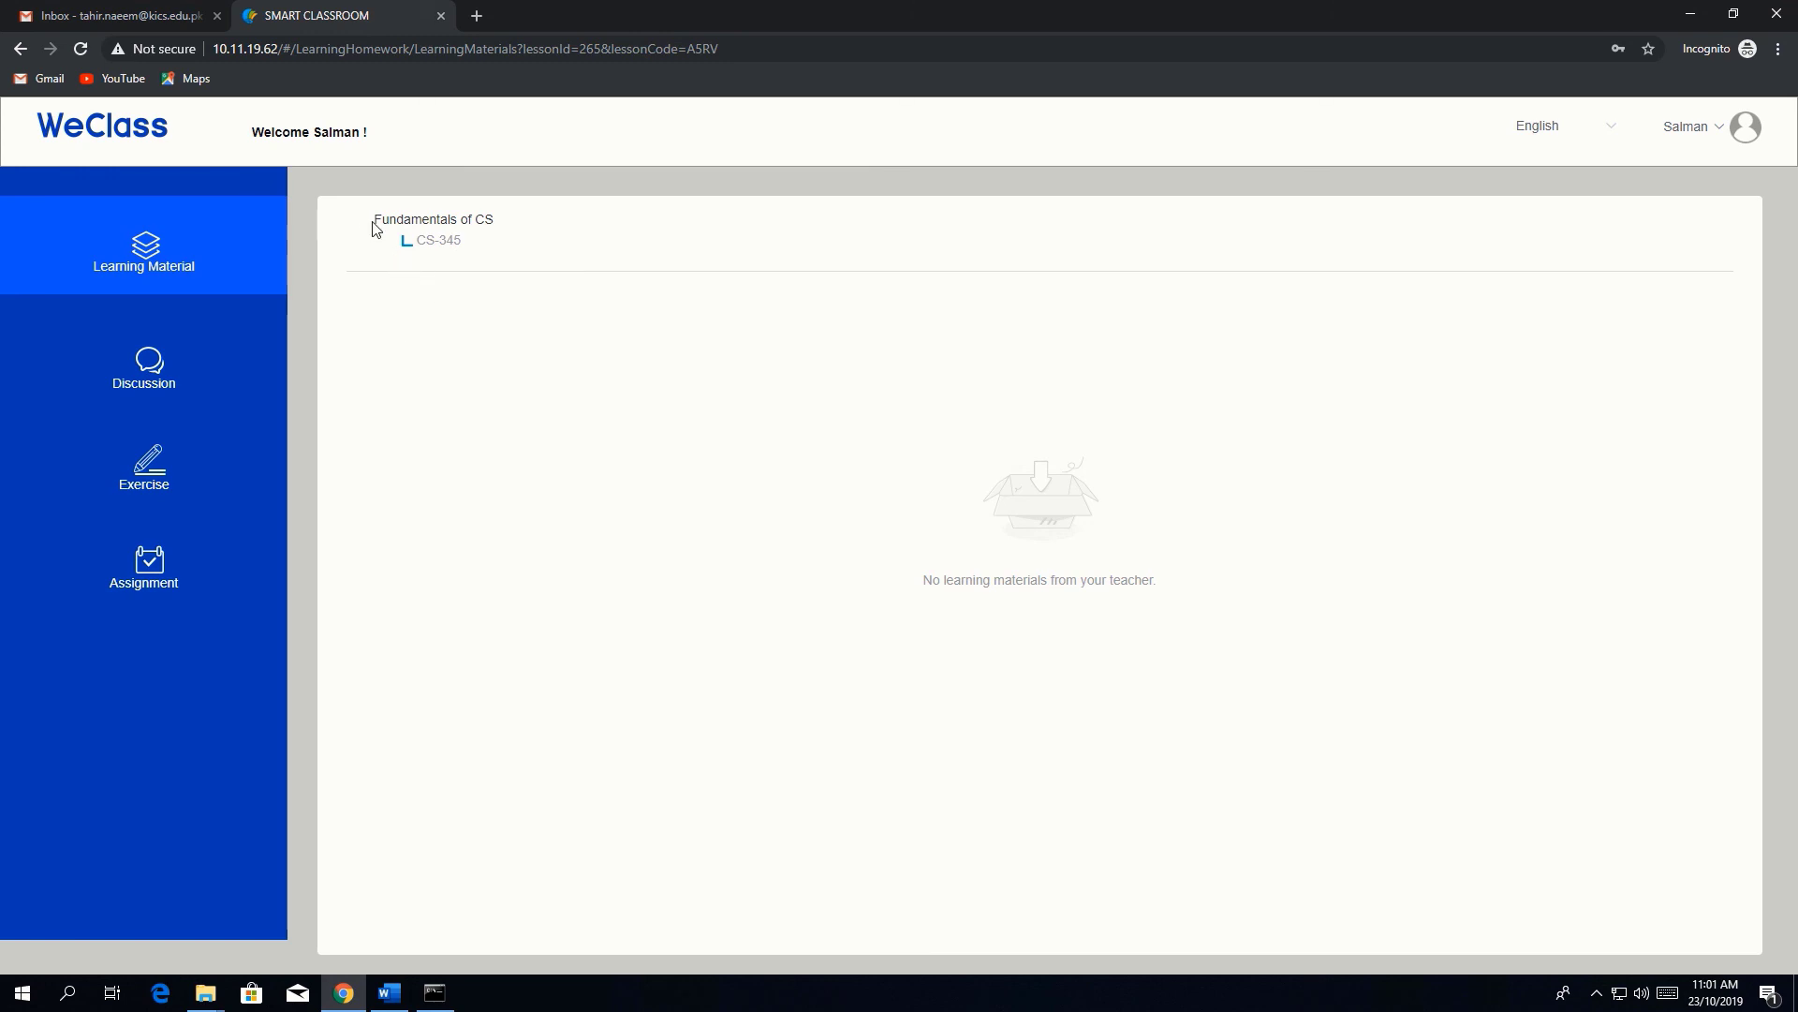
pyautogui.moveTo(377, 218); pyautogui.dragTo(479, 255)
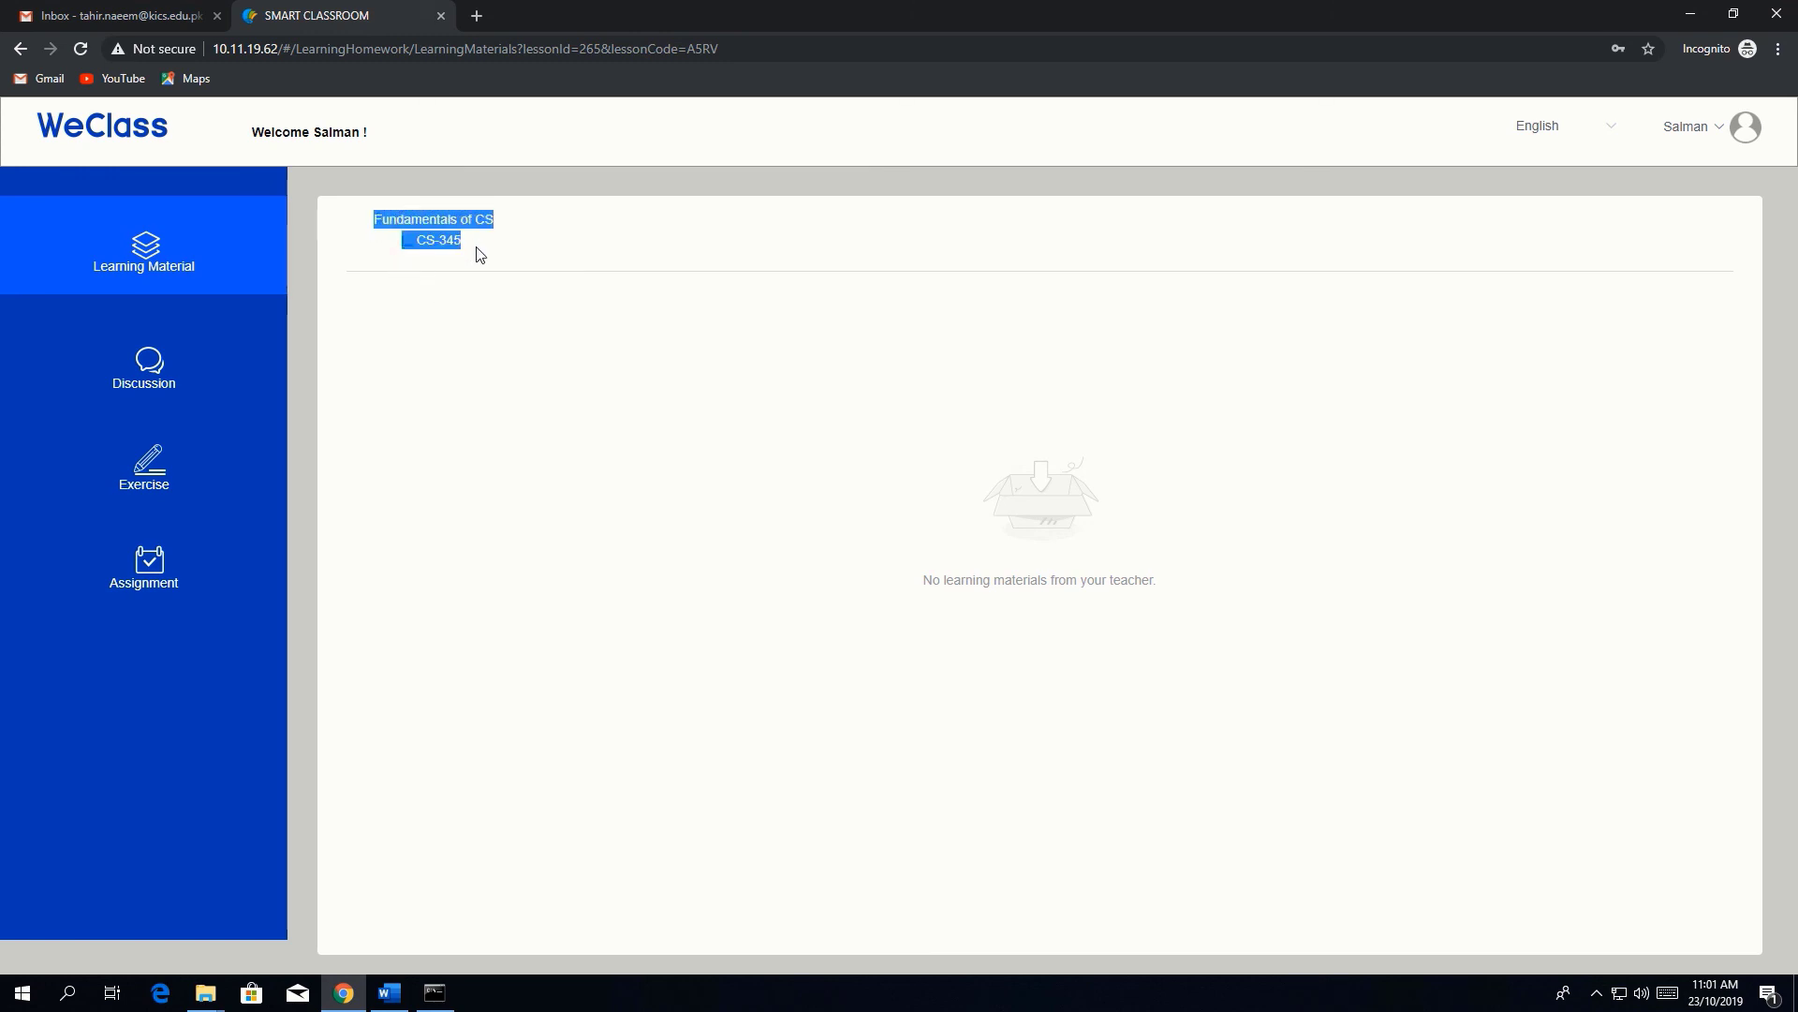
pyautogui.click(1717, 127)
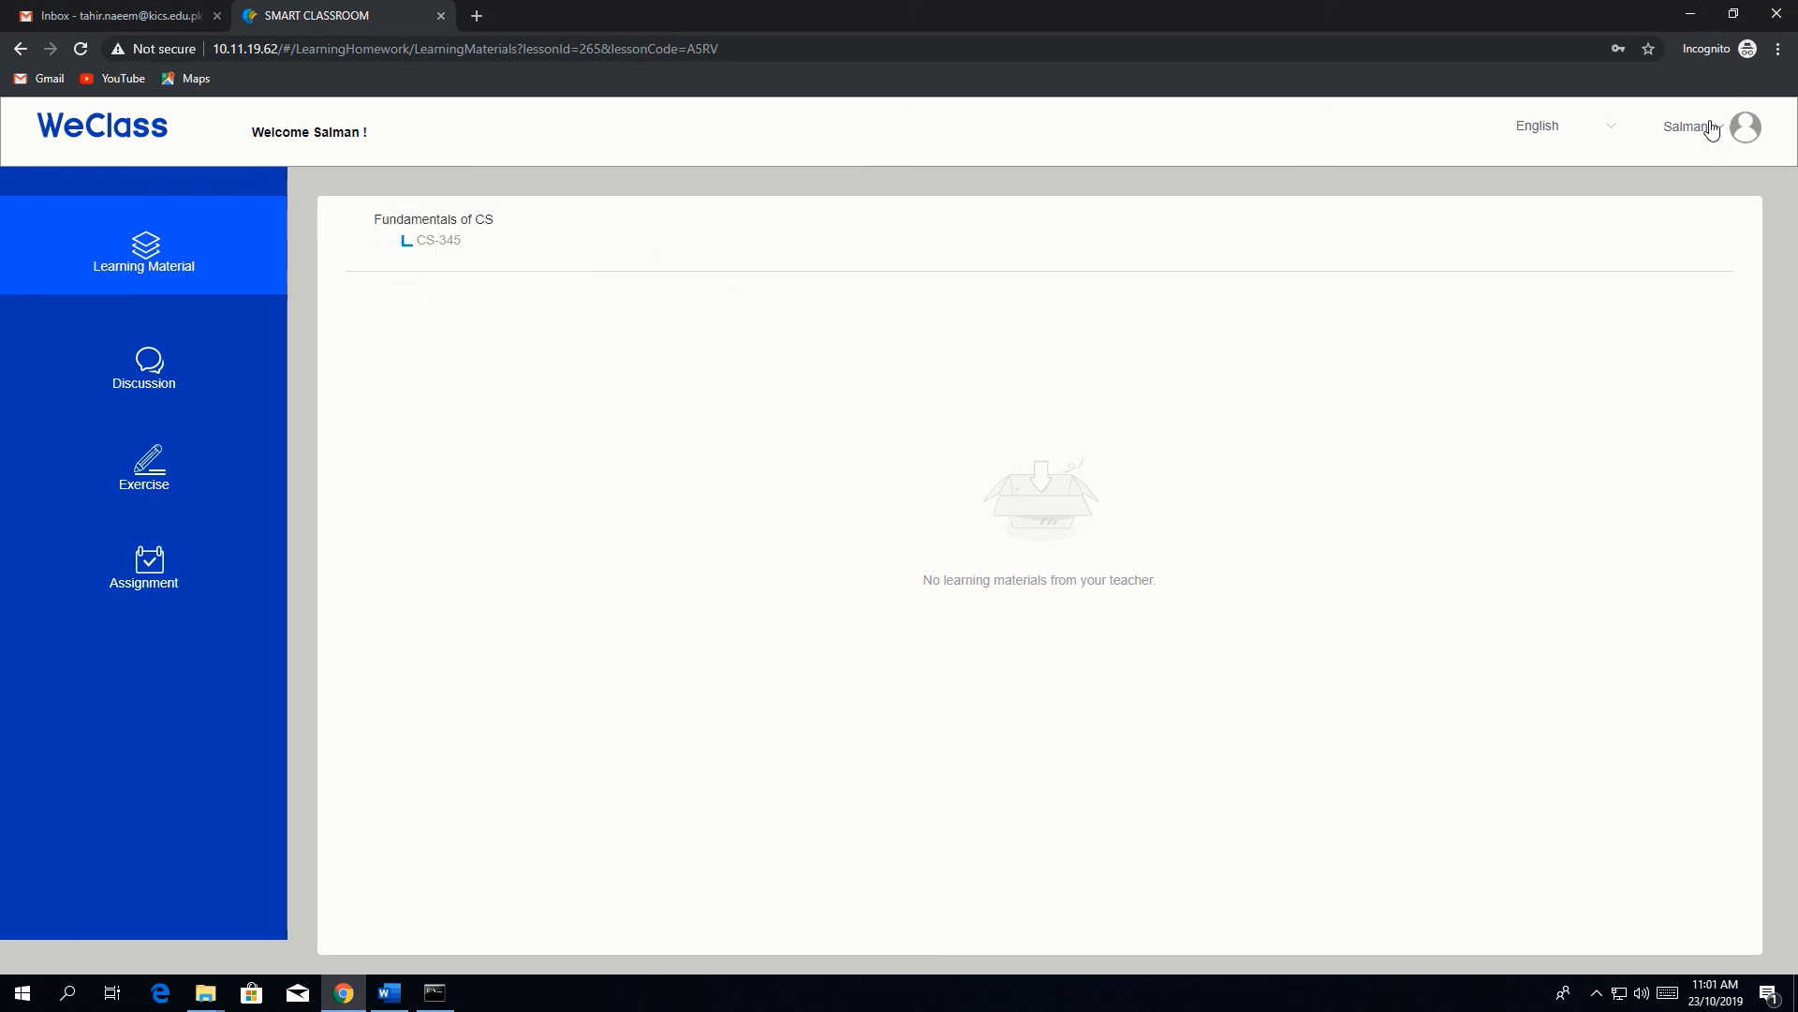
pyautogui.click(1612, 243)
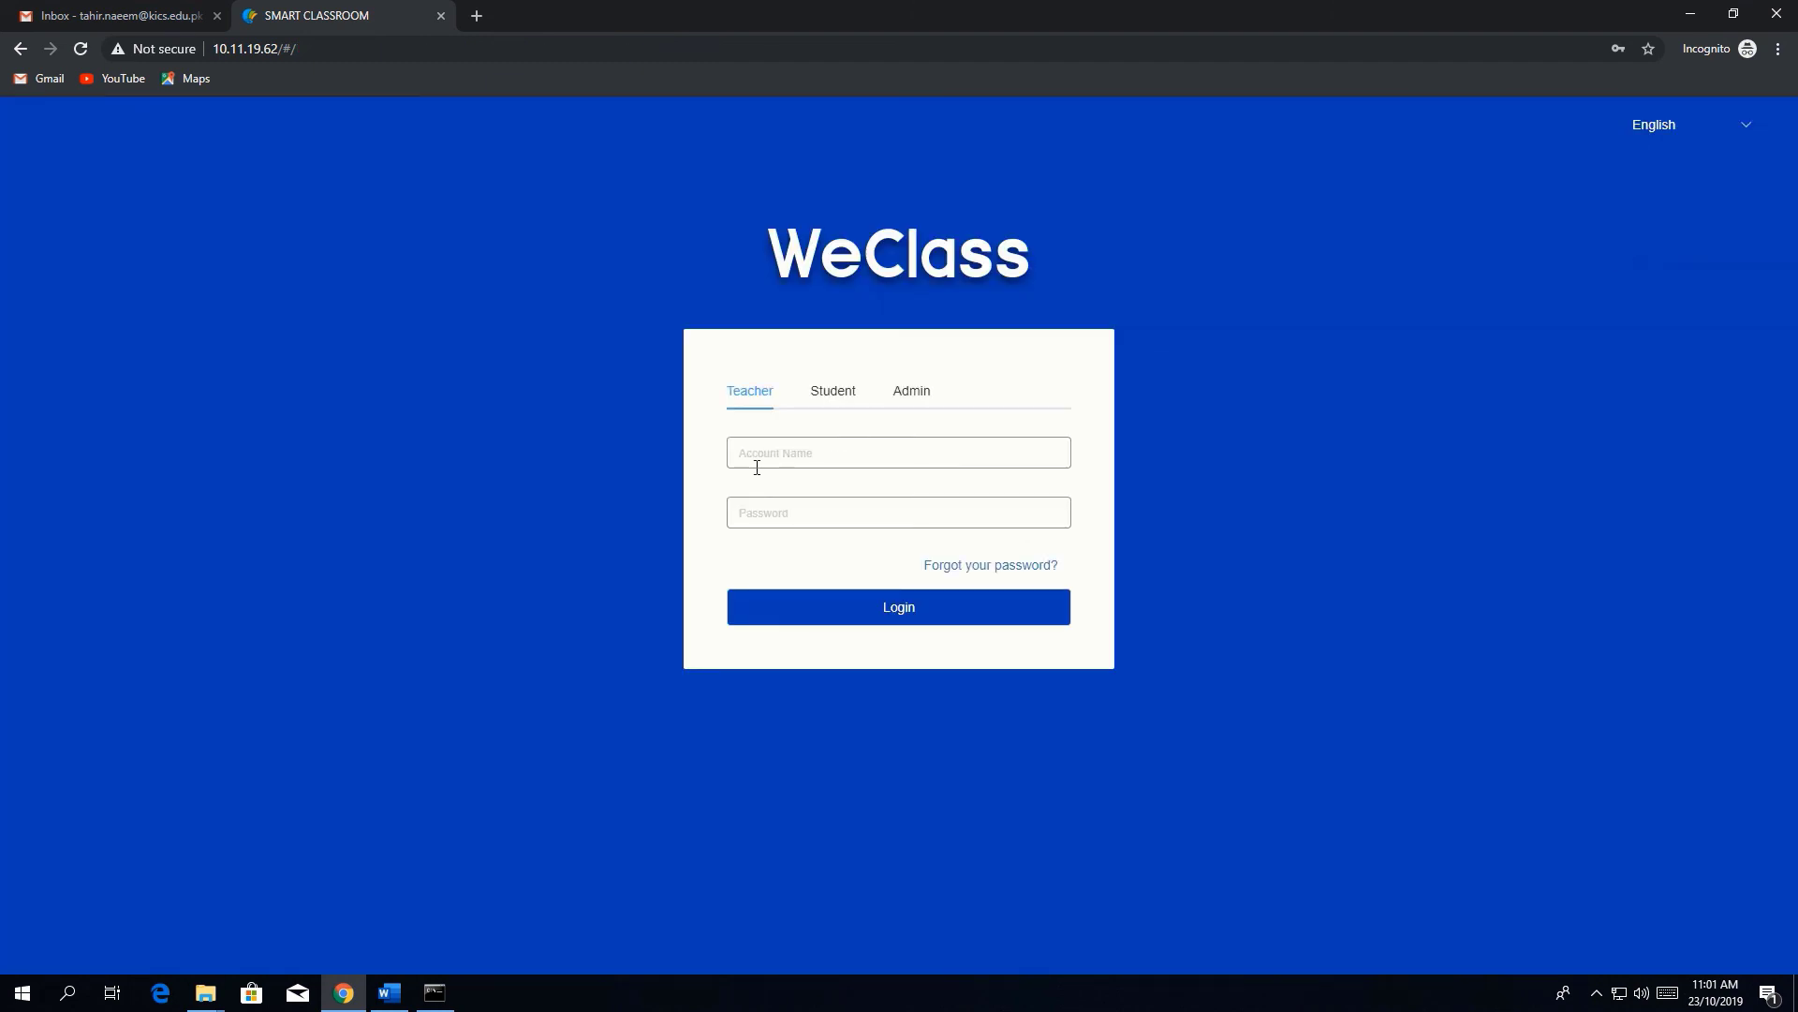
# Step: Log in as a teacher, fixing the account name and re-entering the password after a rejected attempt
pyautogui.click(790, 452)
pyautogui.write('HU')
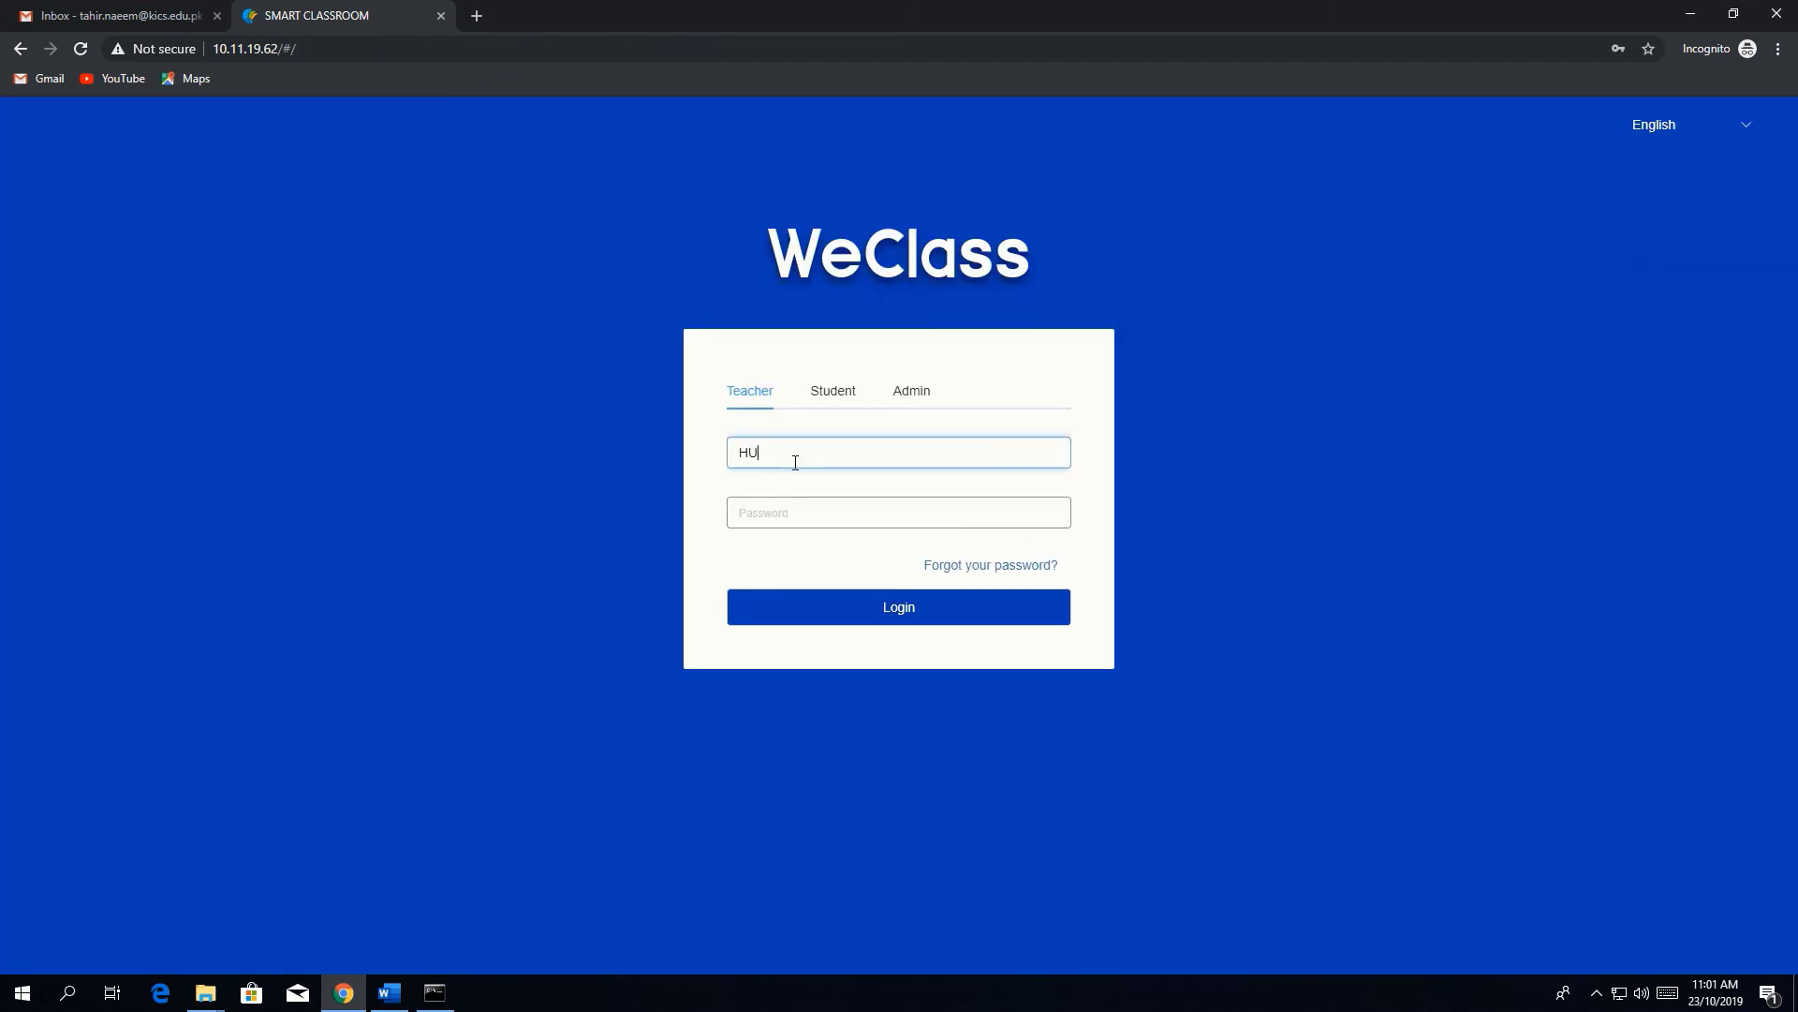
pyautogui.write('TIC-001')
pyautogui.press('Tab')
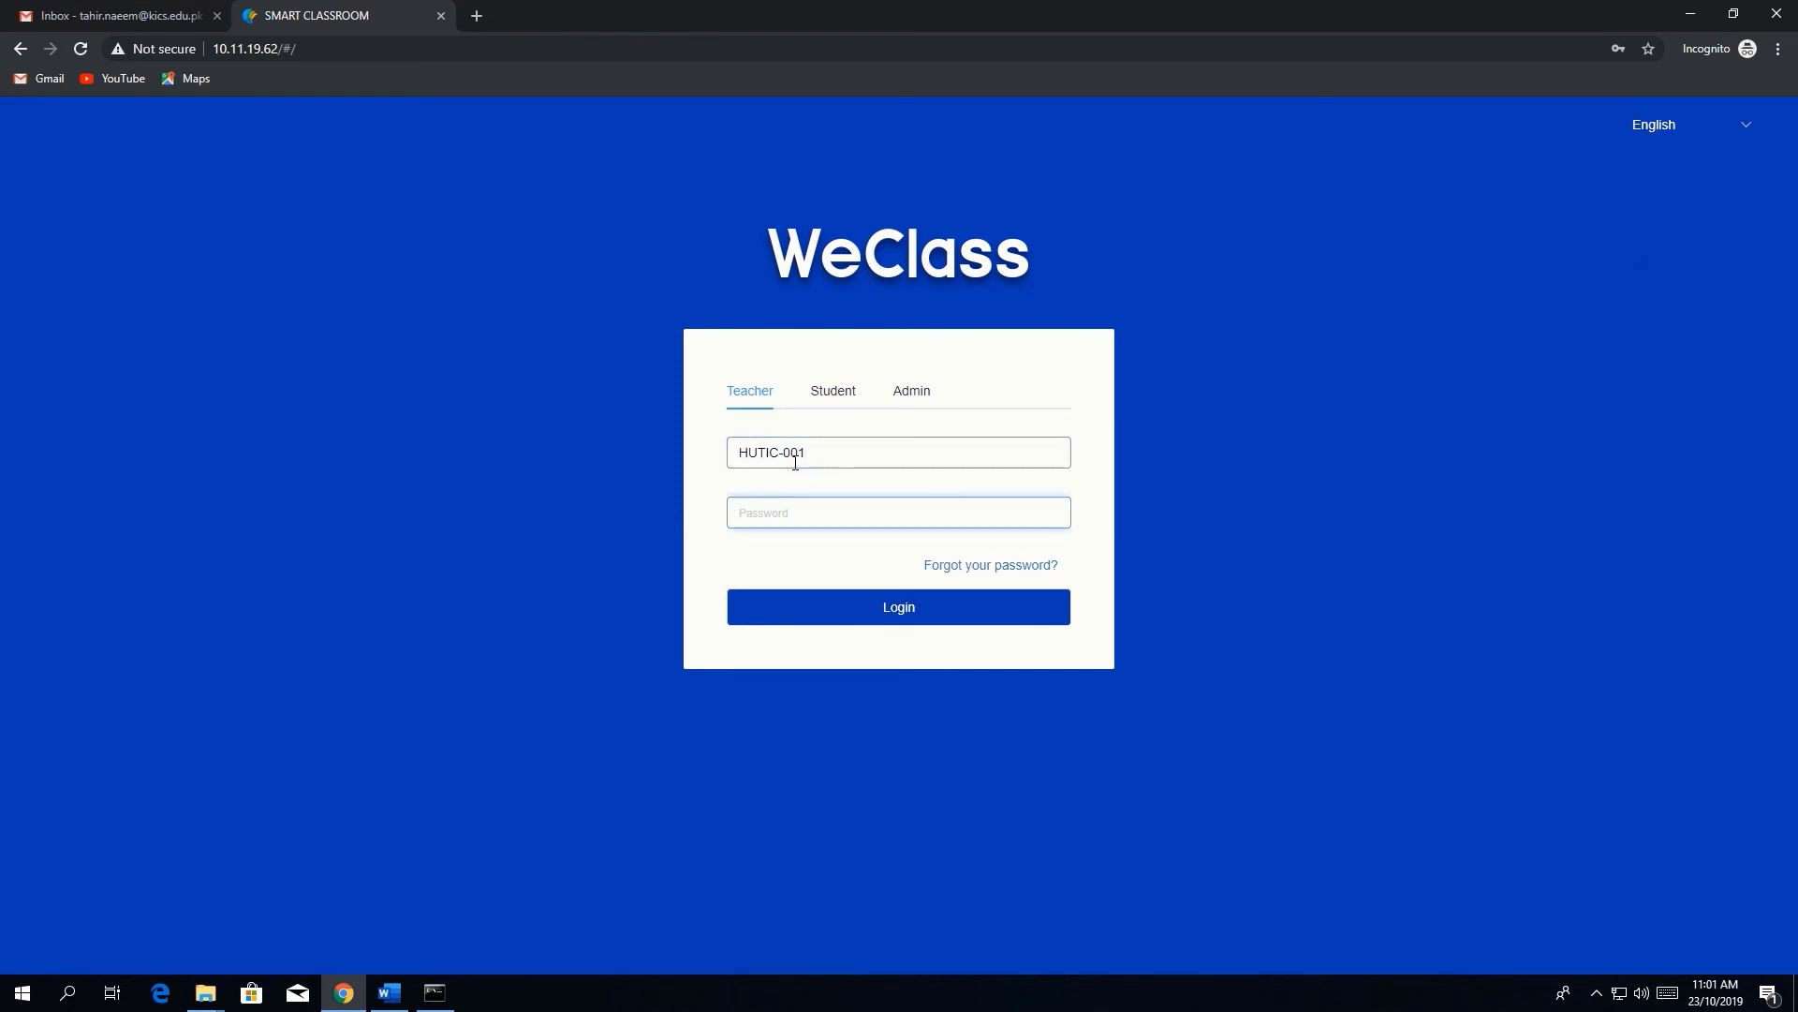
pyautogui.press('Return')
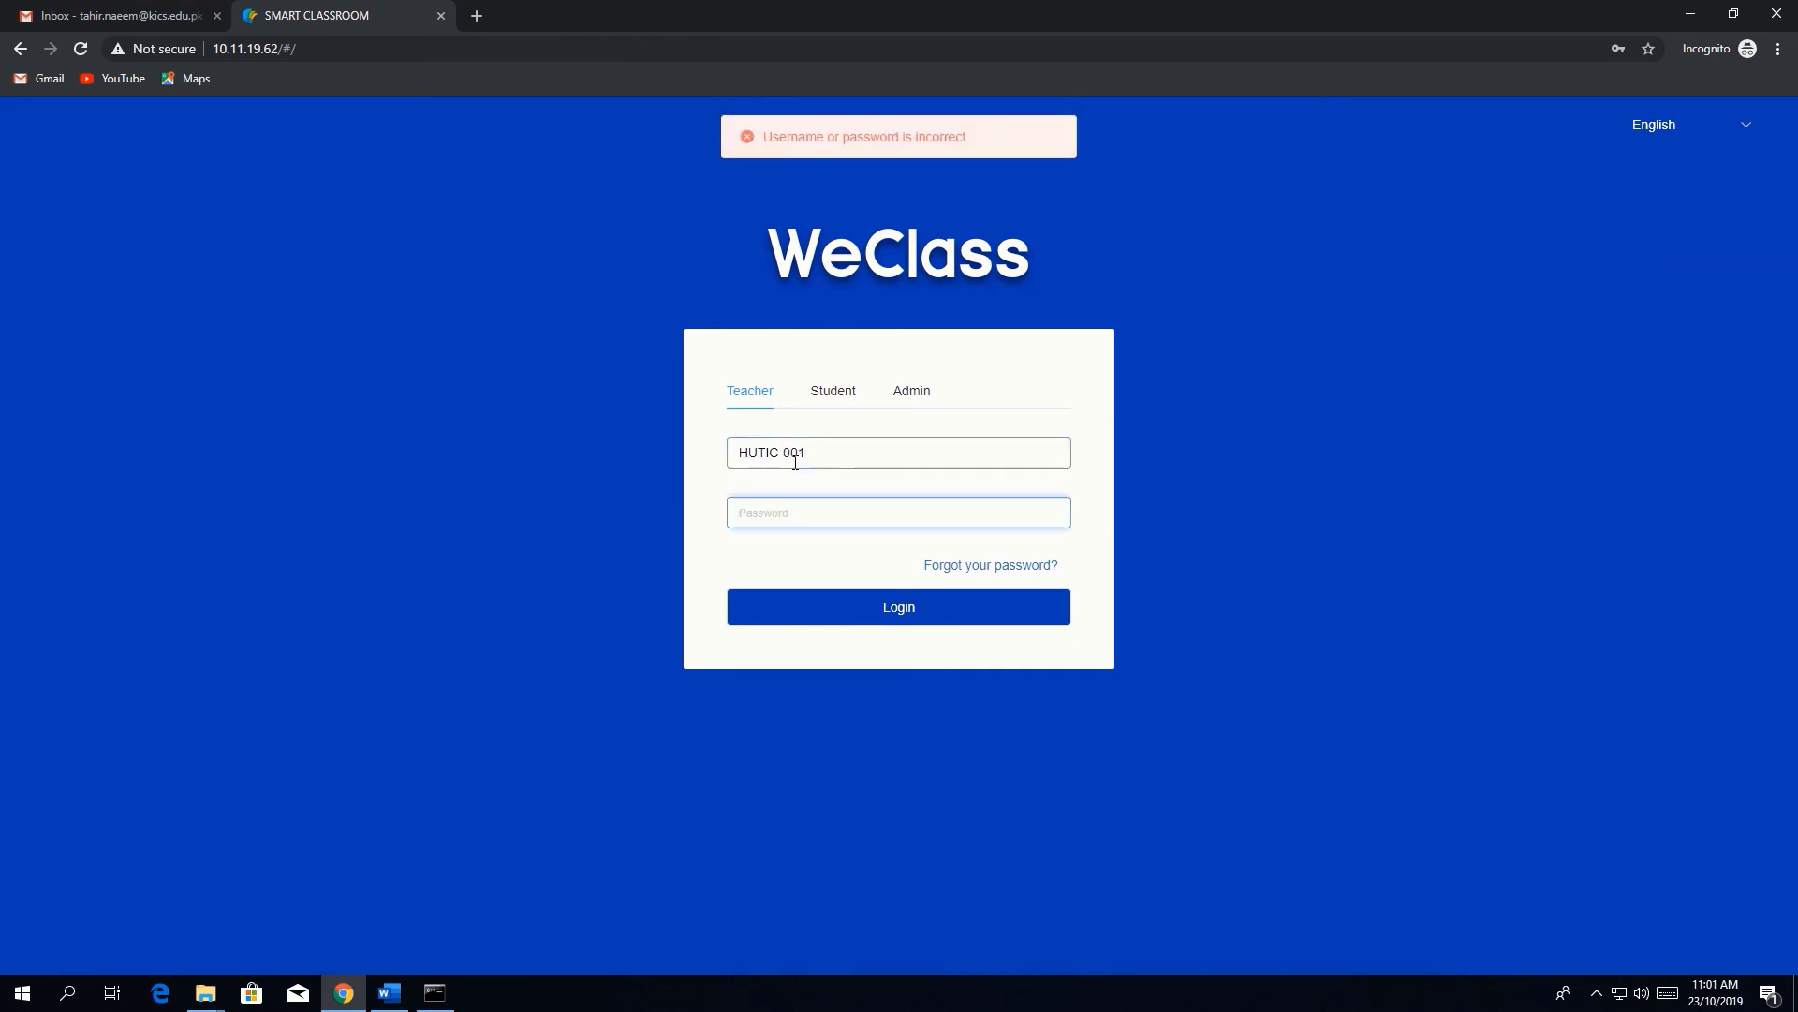
pyautogui.click(819, 456)
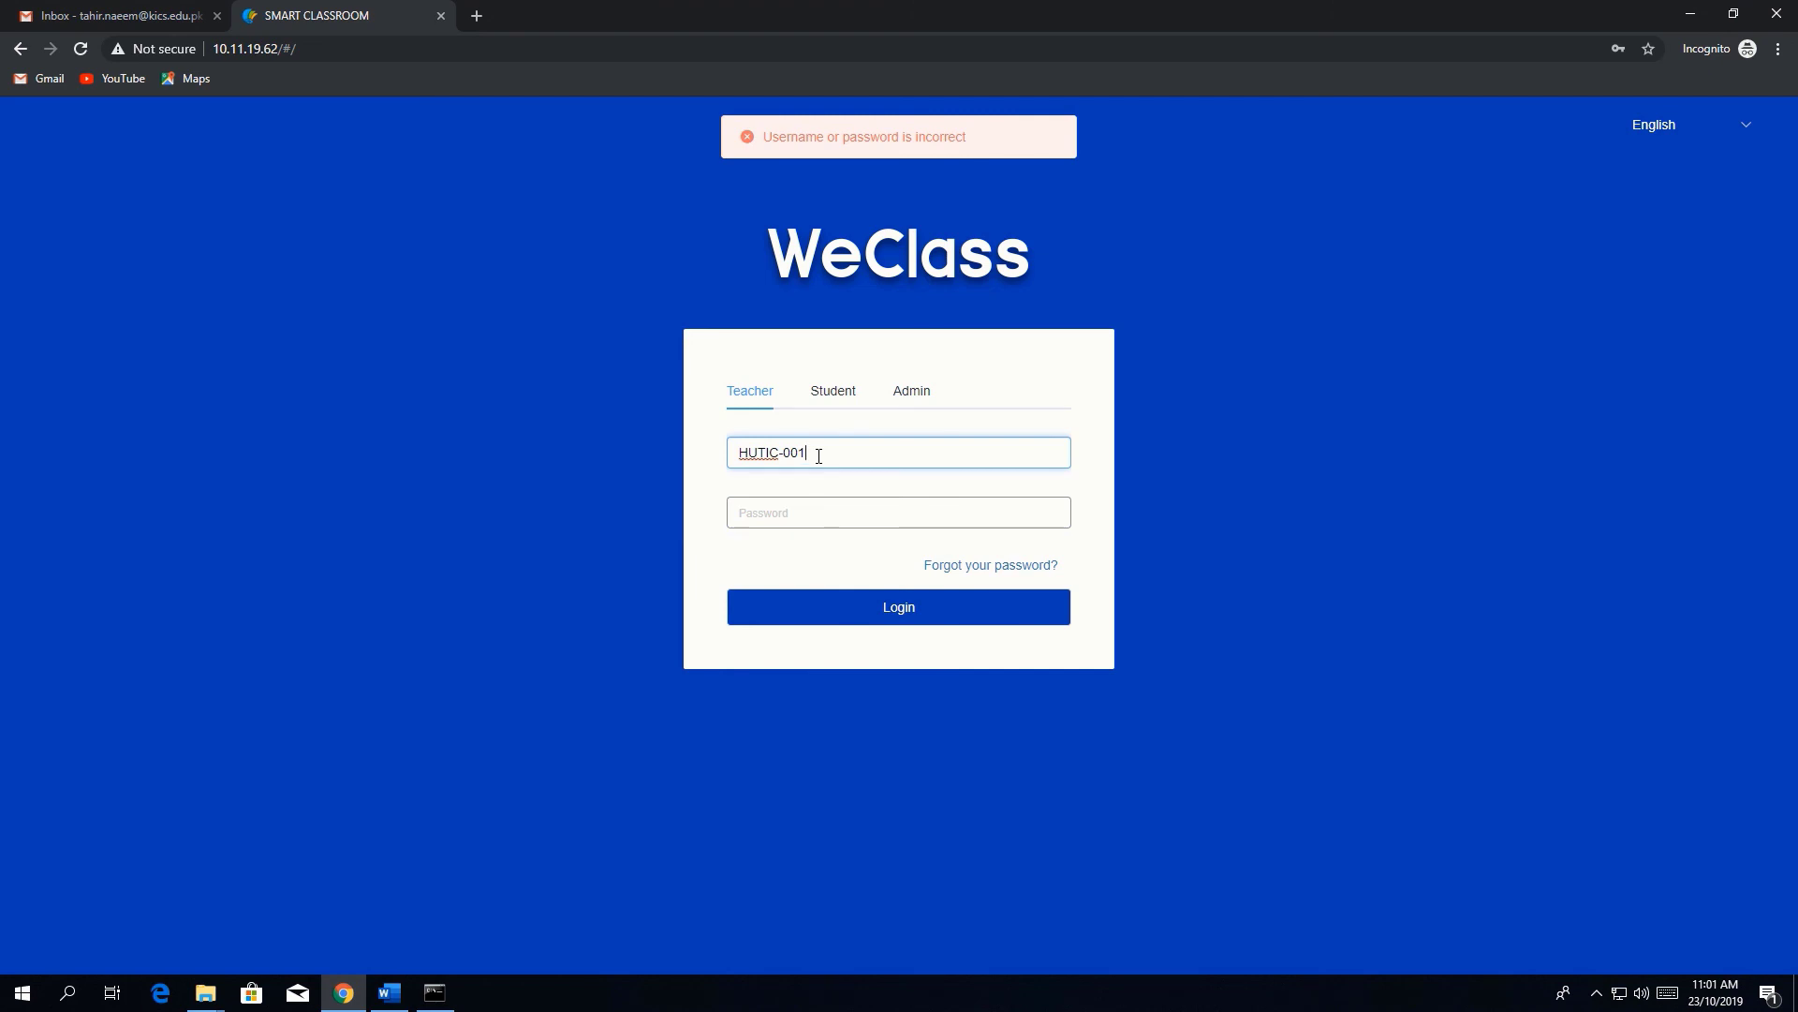
pyautogui.press('BackSpace')
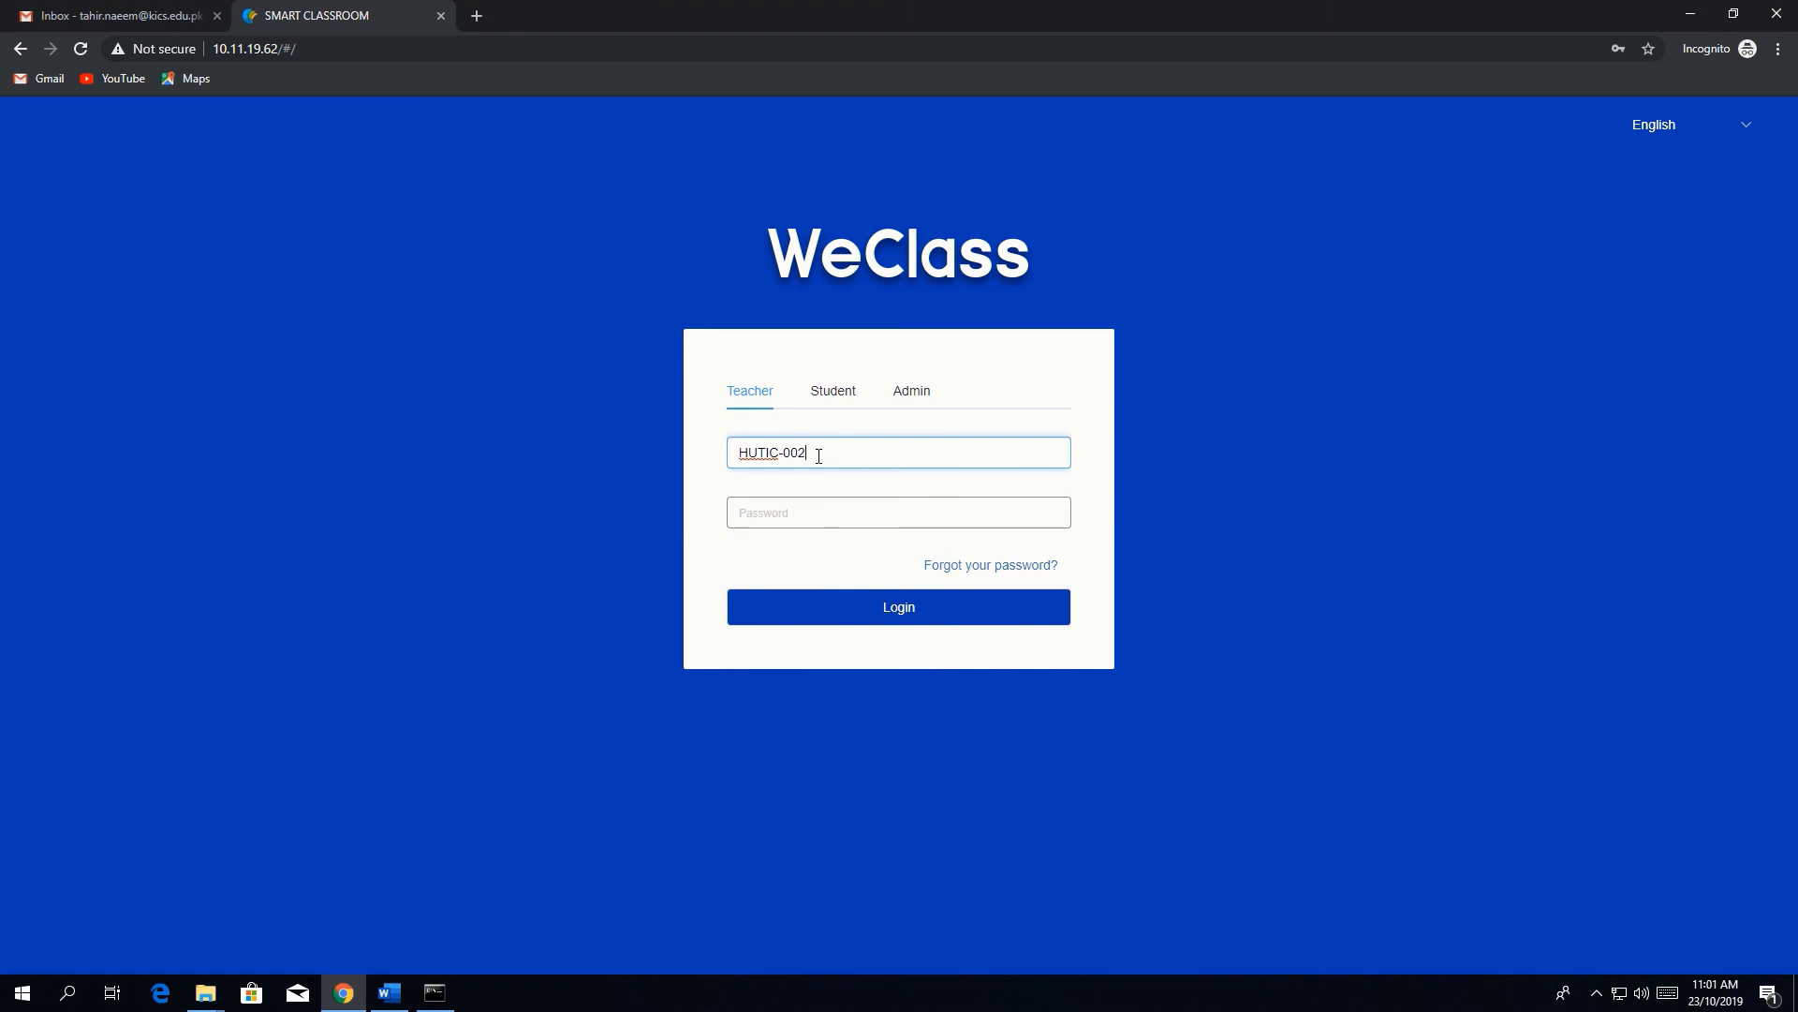
pyautogui.press('Tab')
pyautogui.write('1')
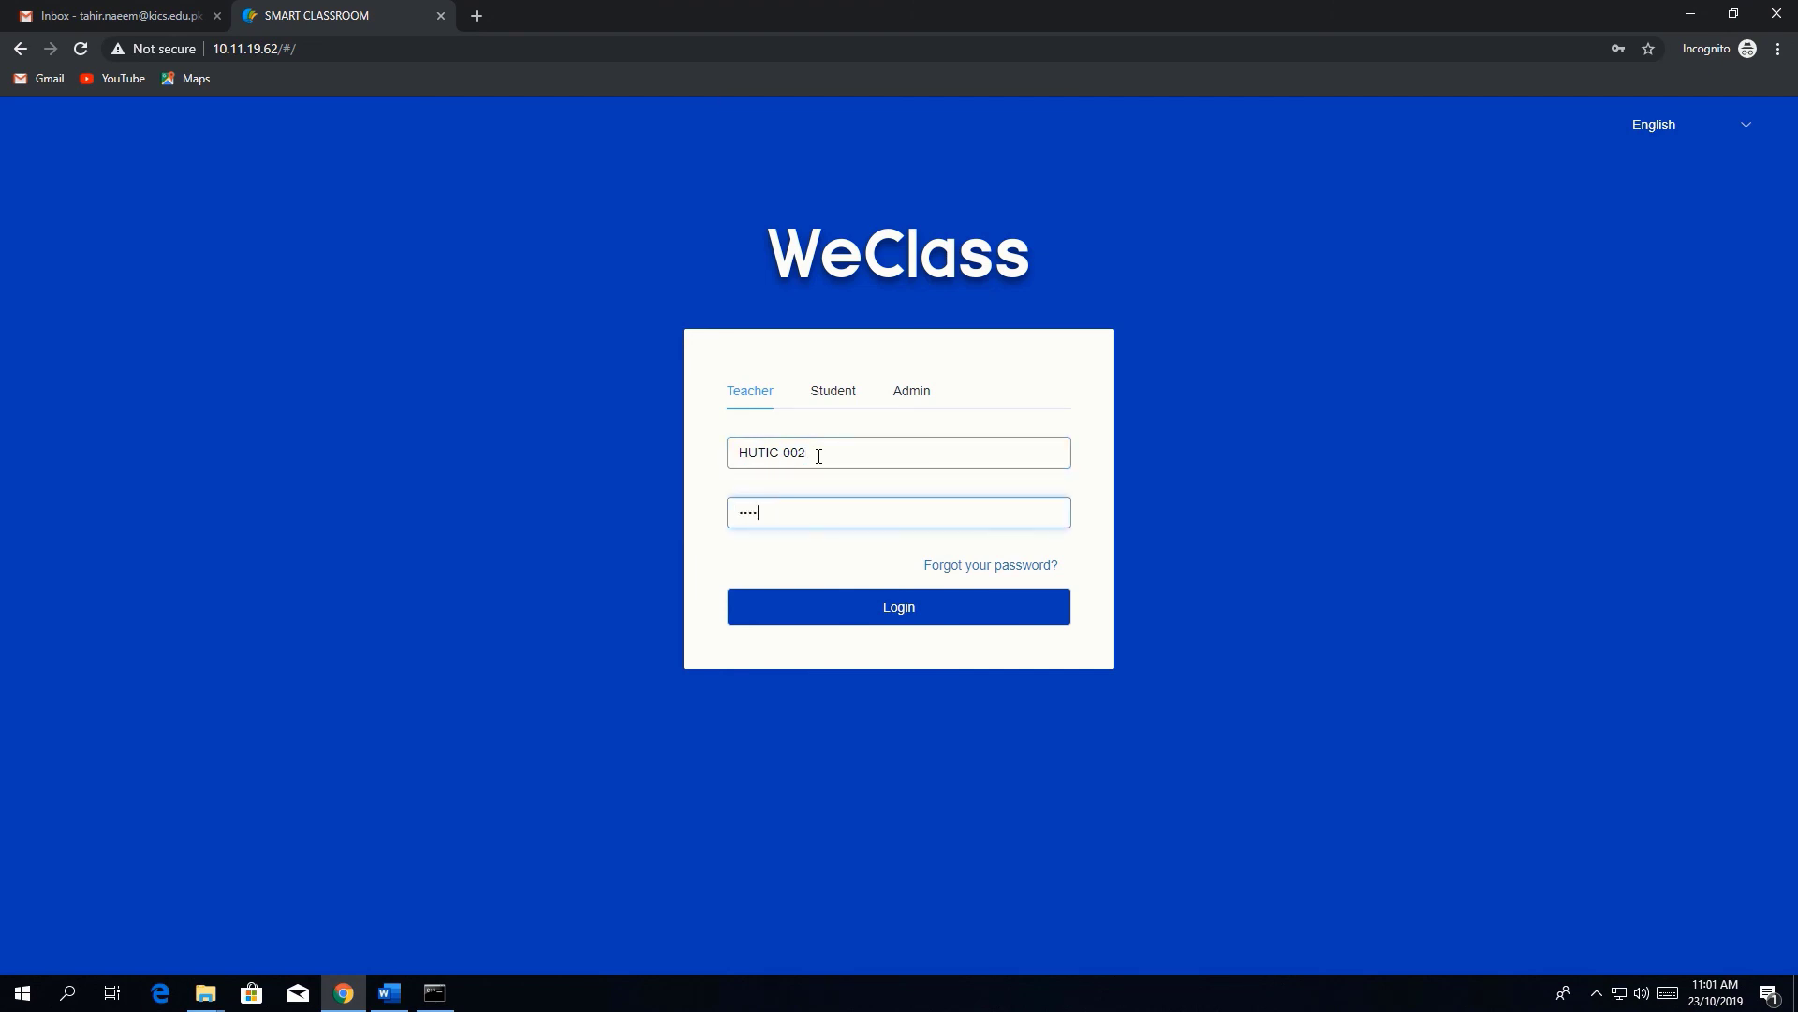
pyautogui.press('Return')
pyautogui.write('1')
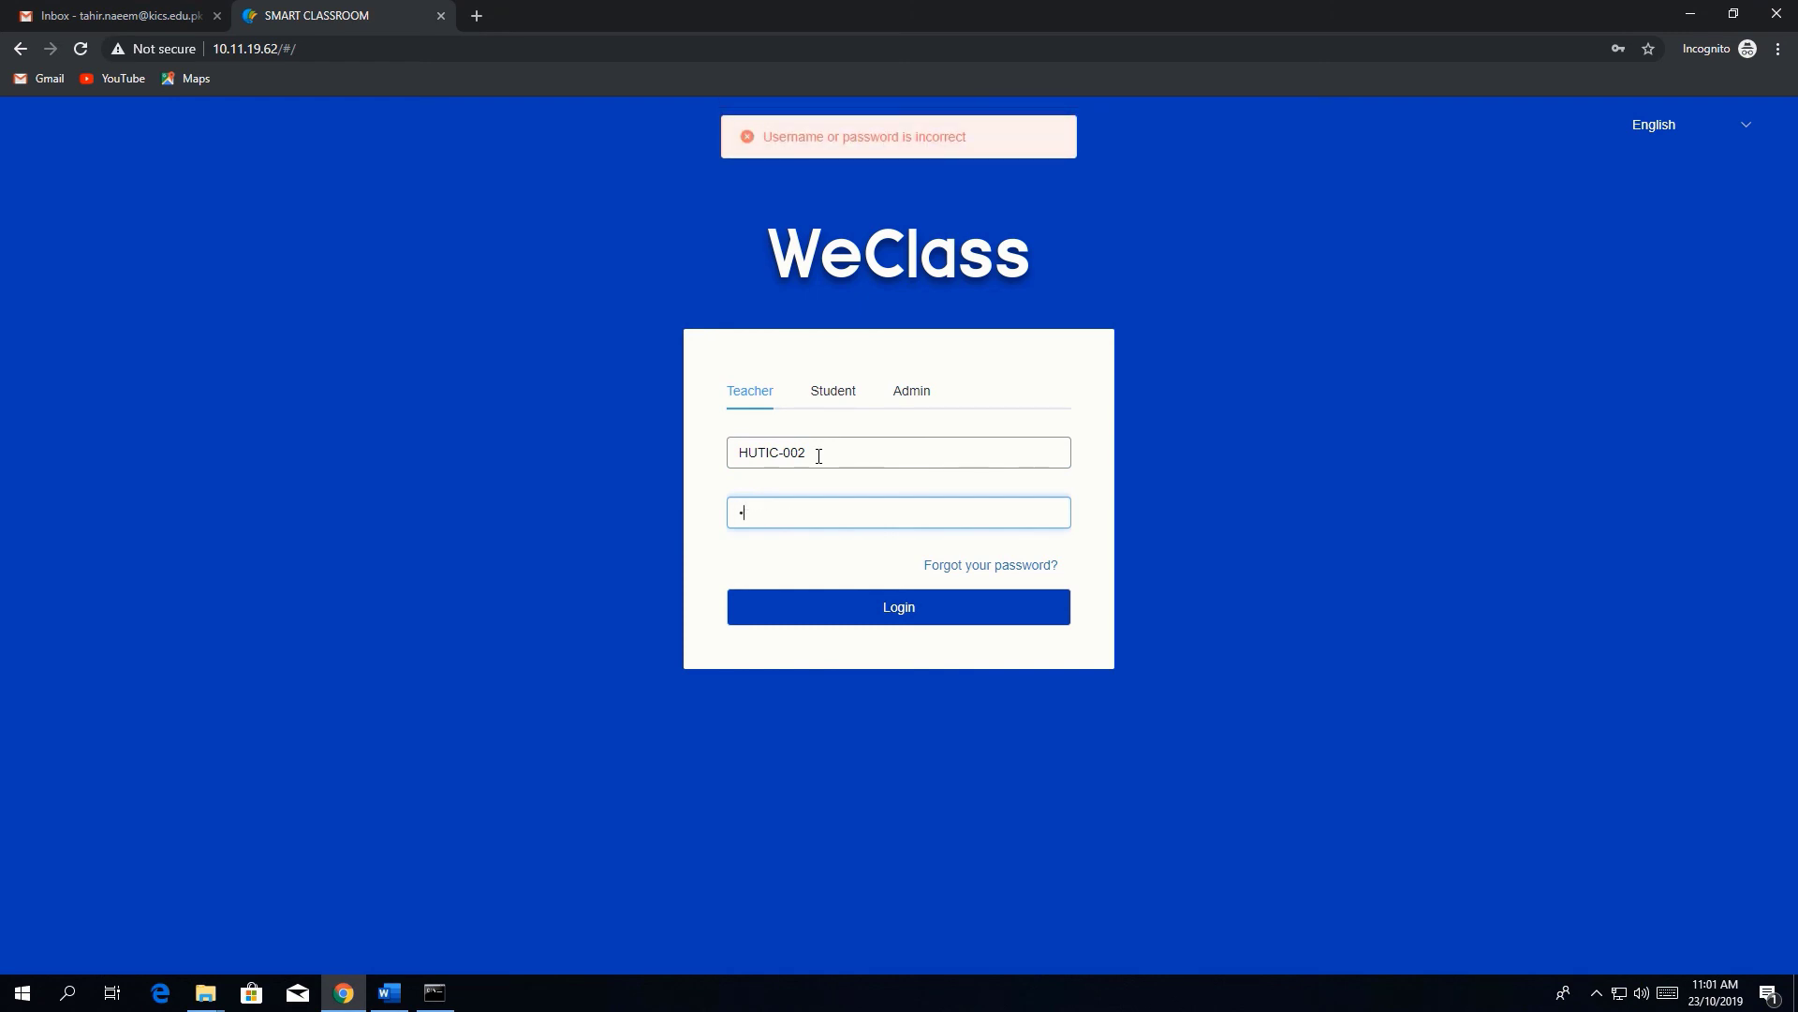
pyautogui.press('Return')
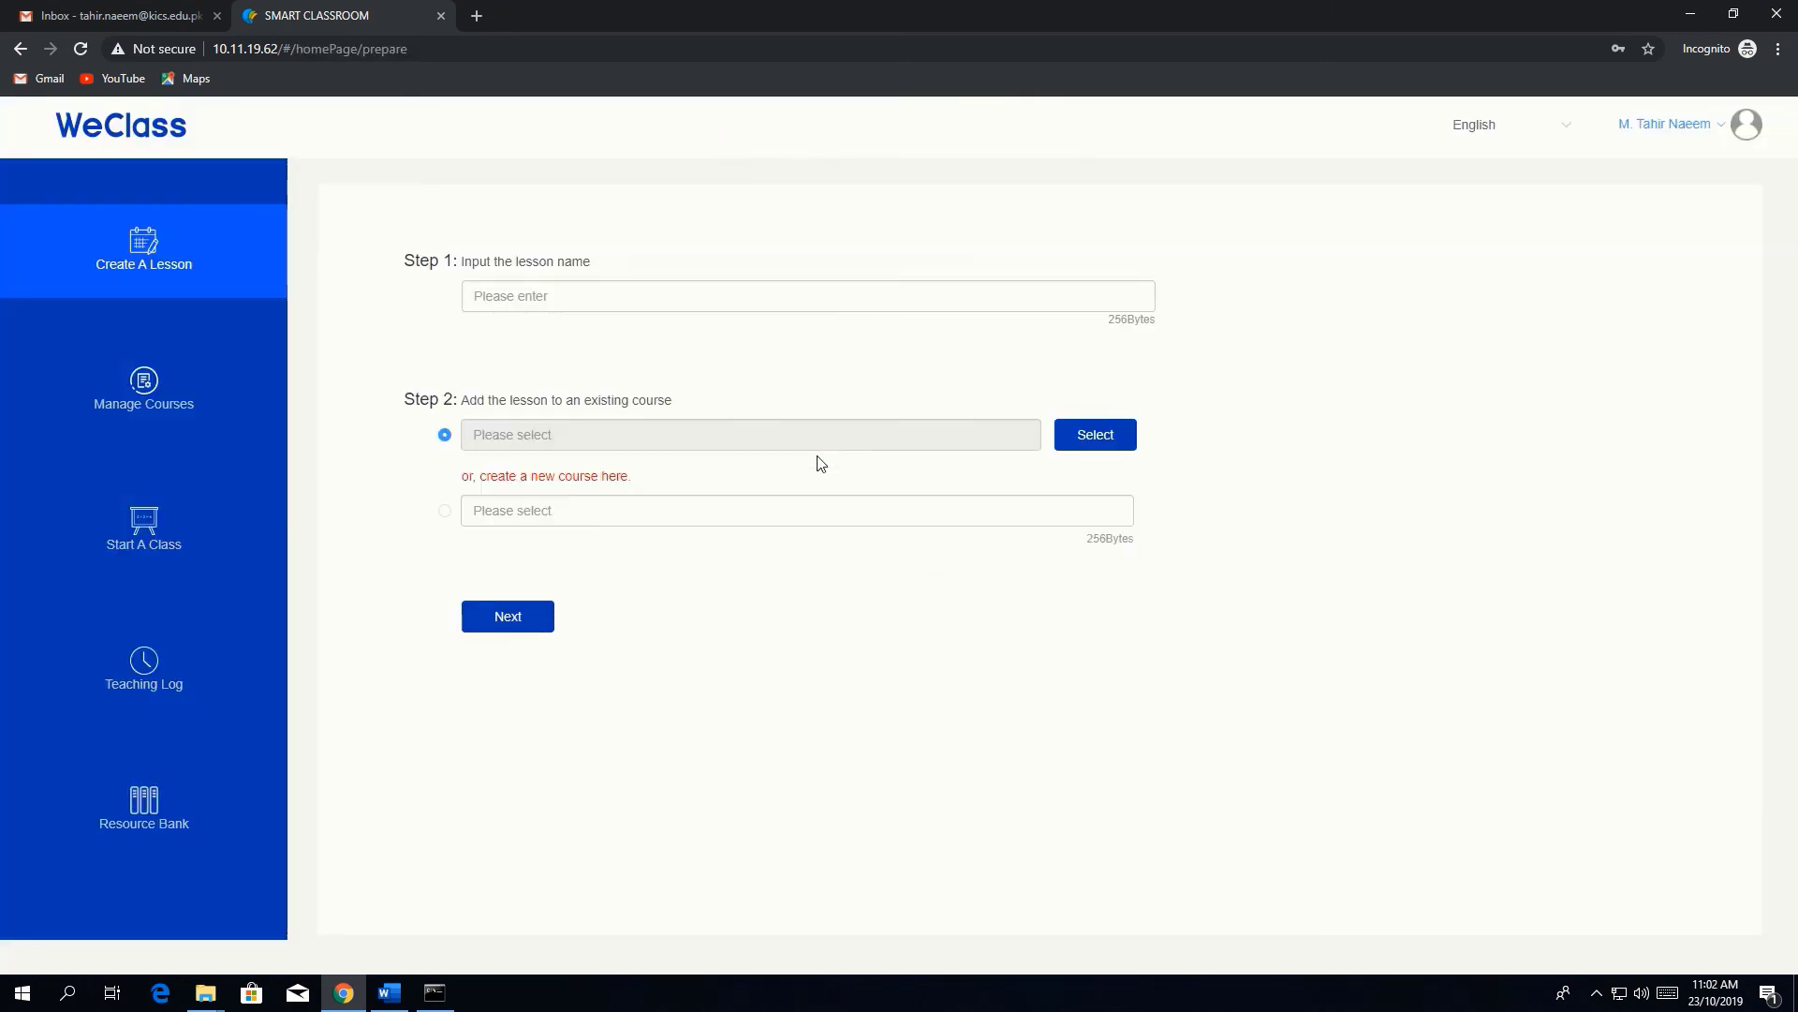
# Step: Continue the Fundamentals of CS class from Start A Class and dismiss the class code notice
pyautogui.click(193, 401)
pyautogui.click(145, 543)
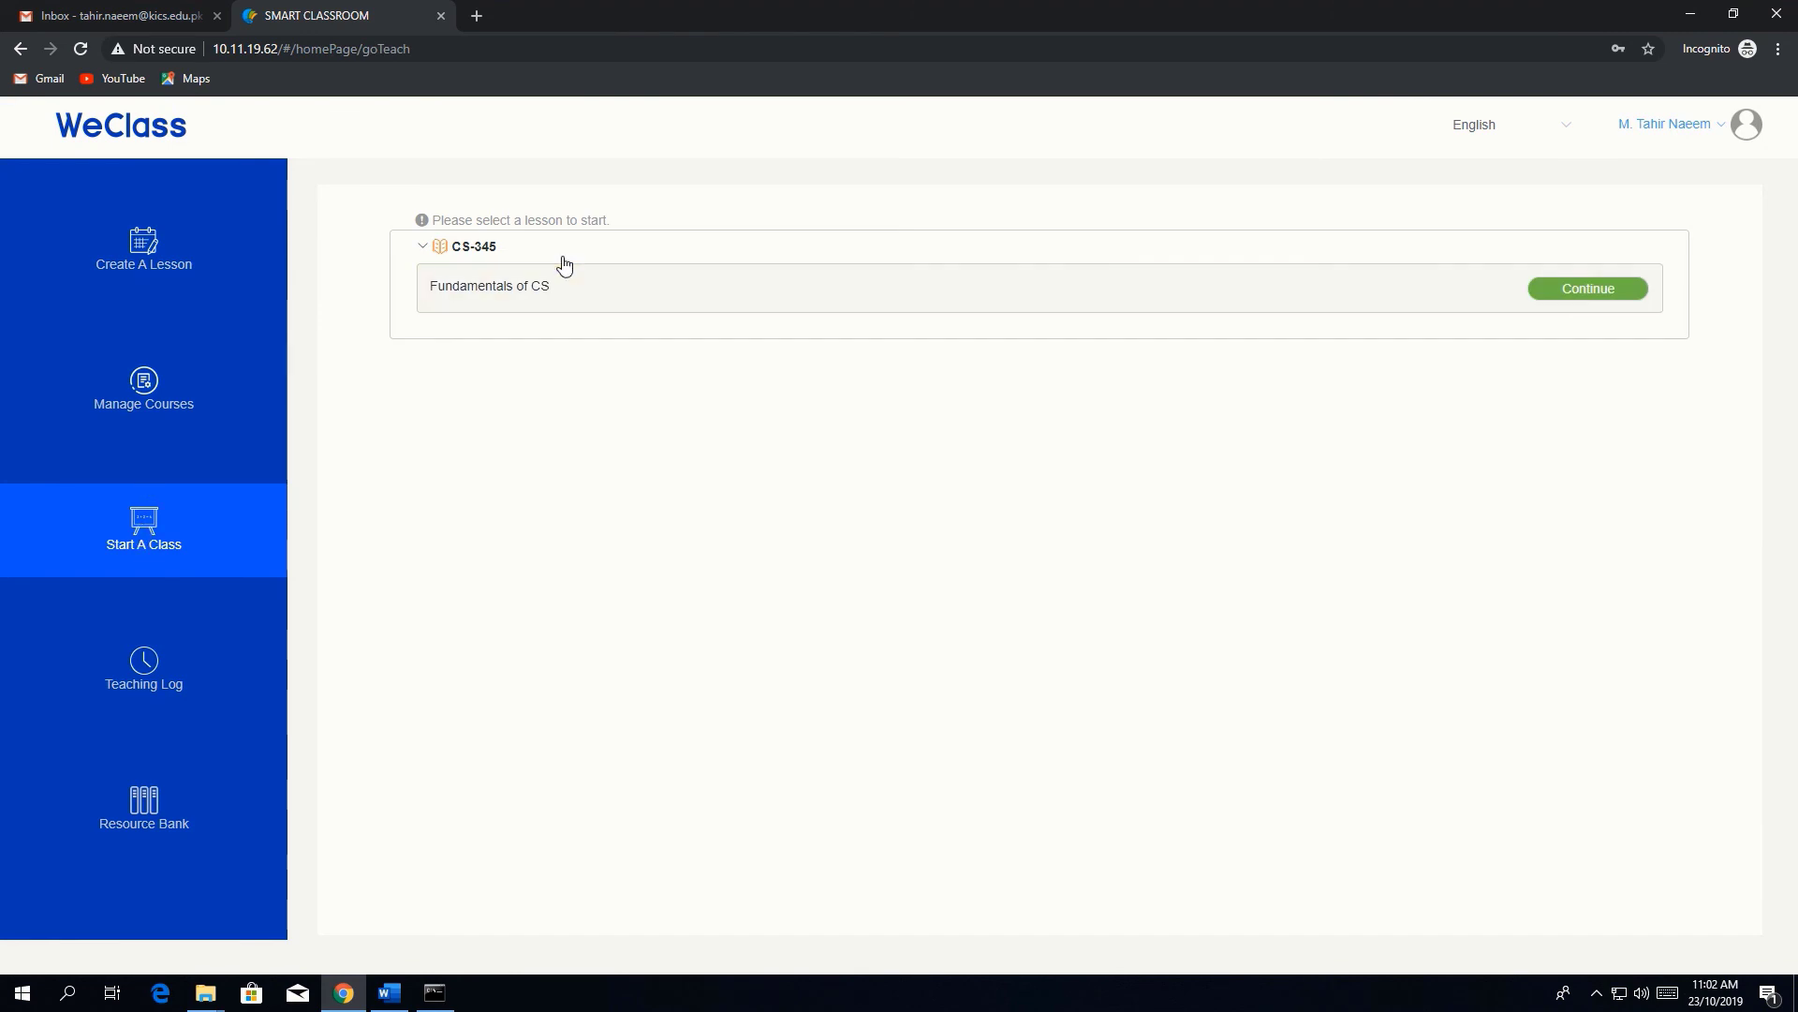
pyautogui.click(1597, 289)
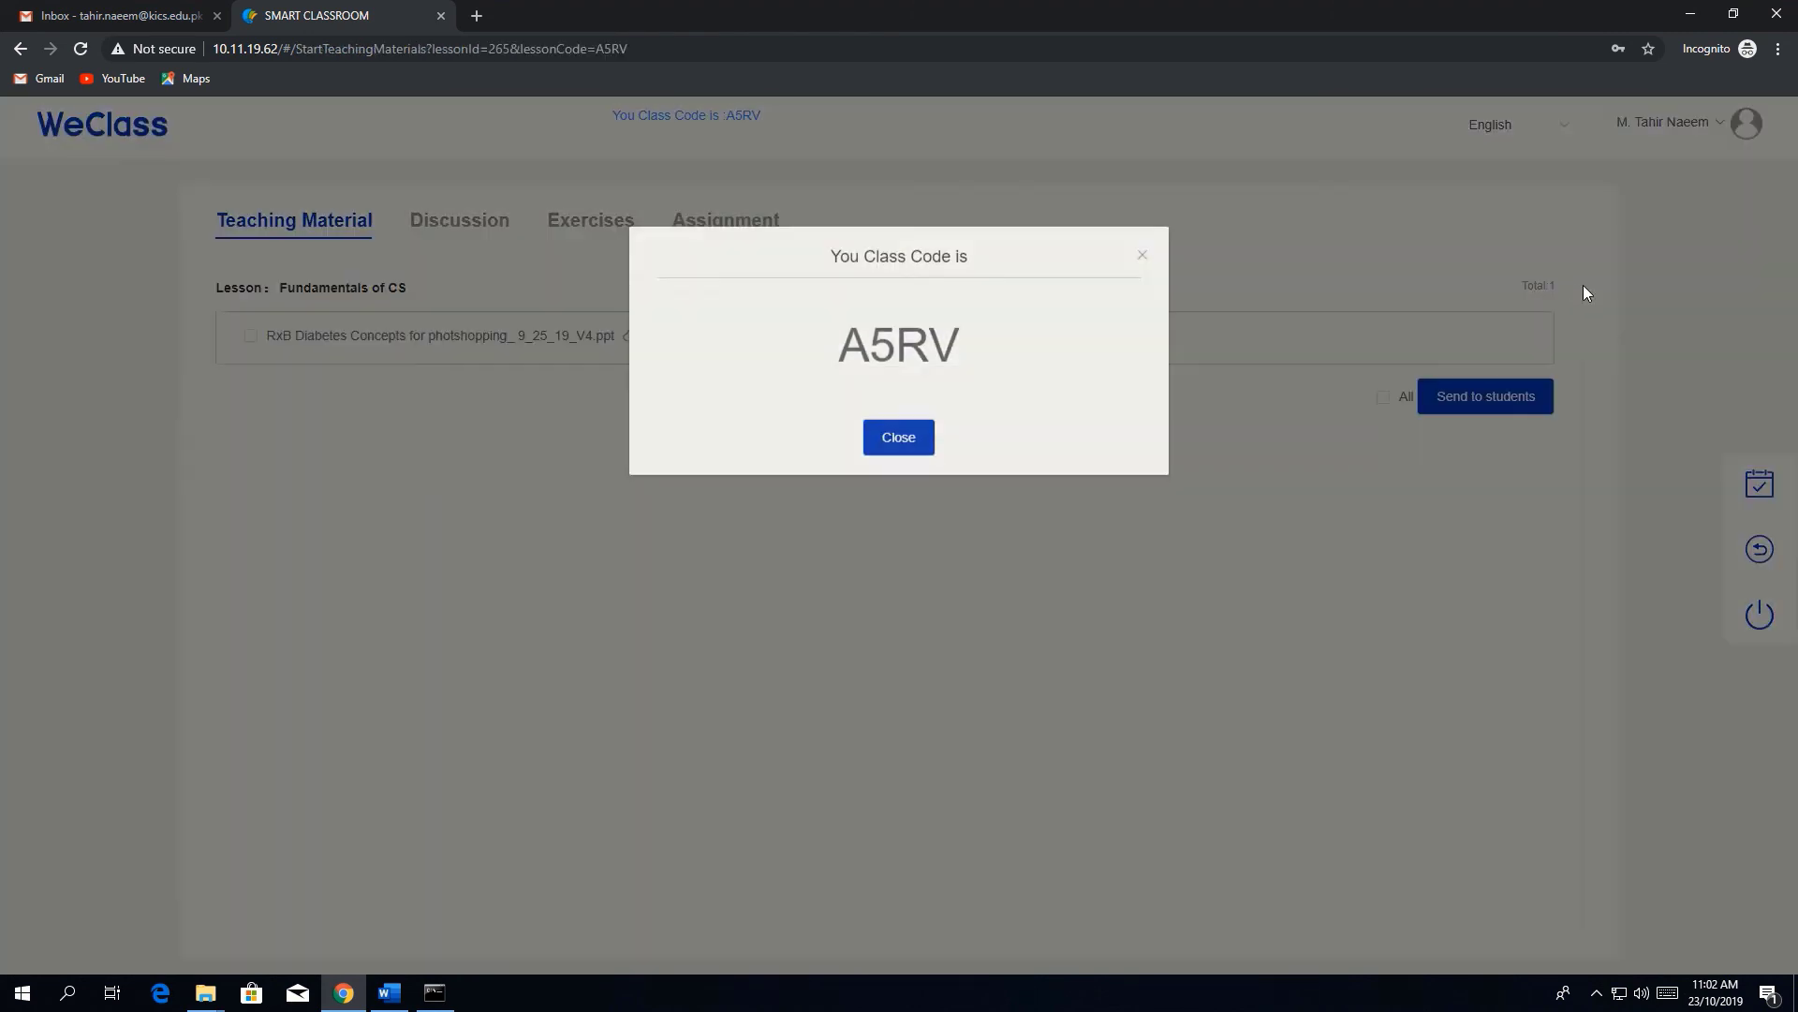
pyautogui.click(901, 450)
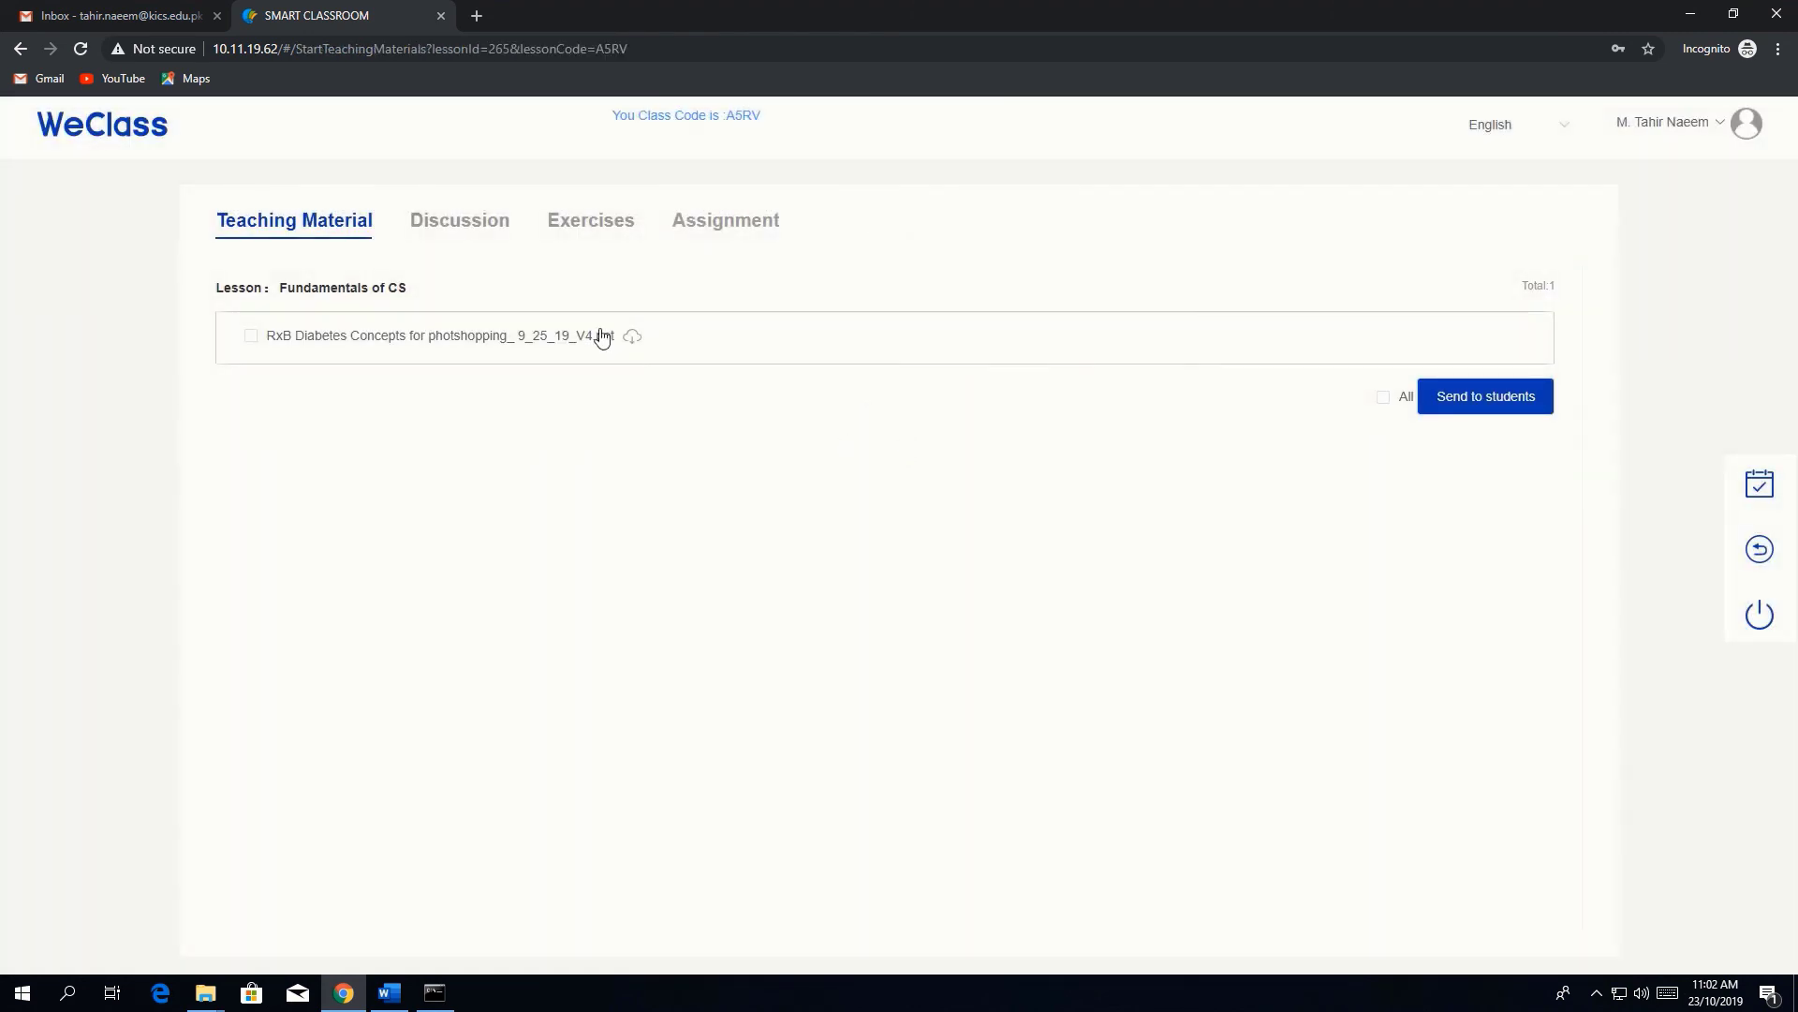
# Step: Send all lesson files, the RxB Diabetes Concepts .ppt, to students and log out
pyautogui.click(1385, 399)
pyautogui.click(1507, 393)
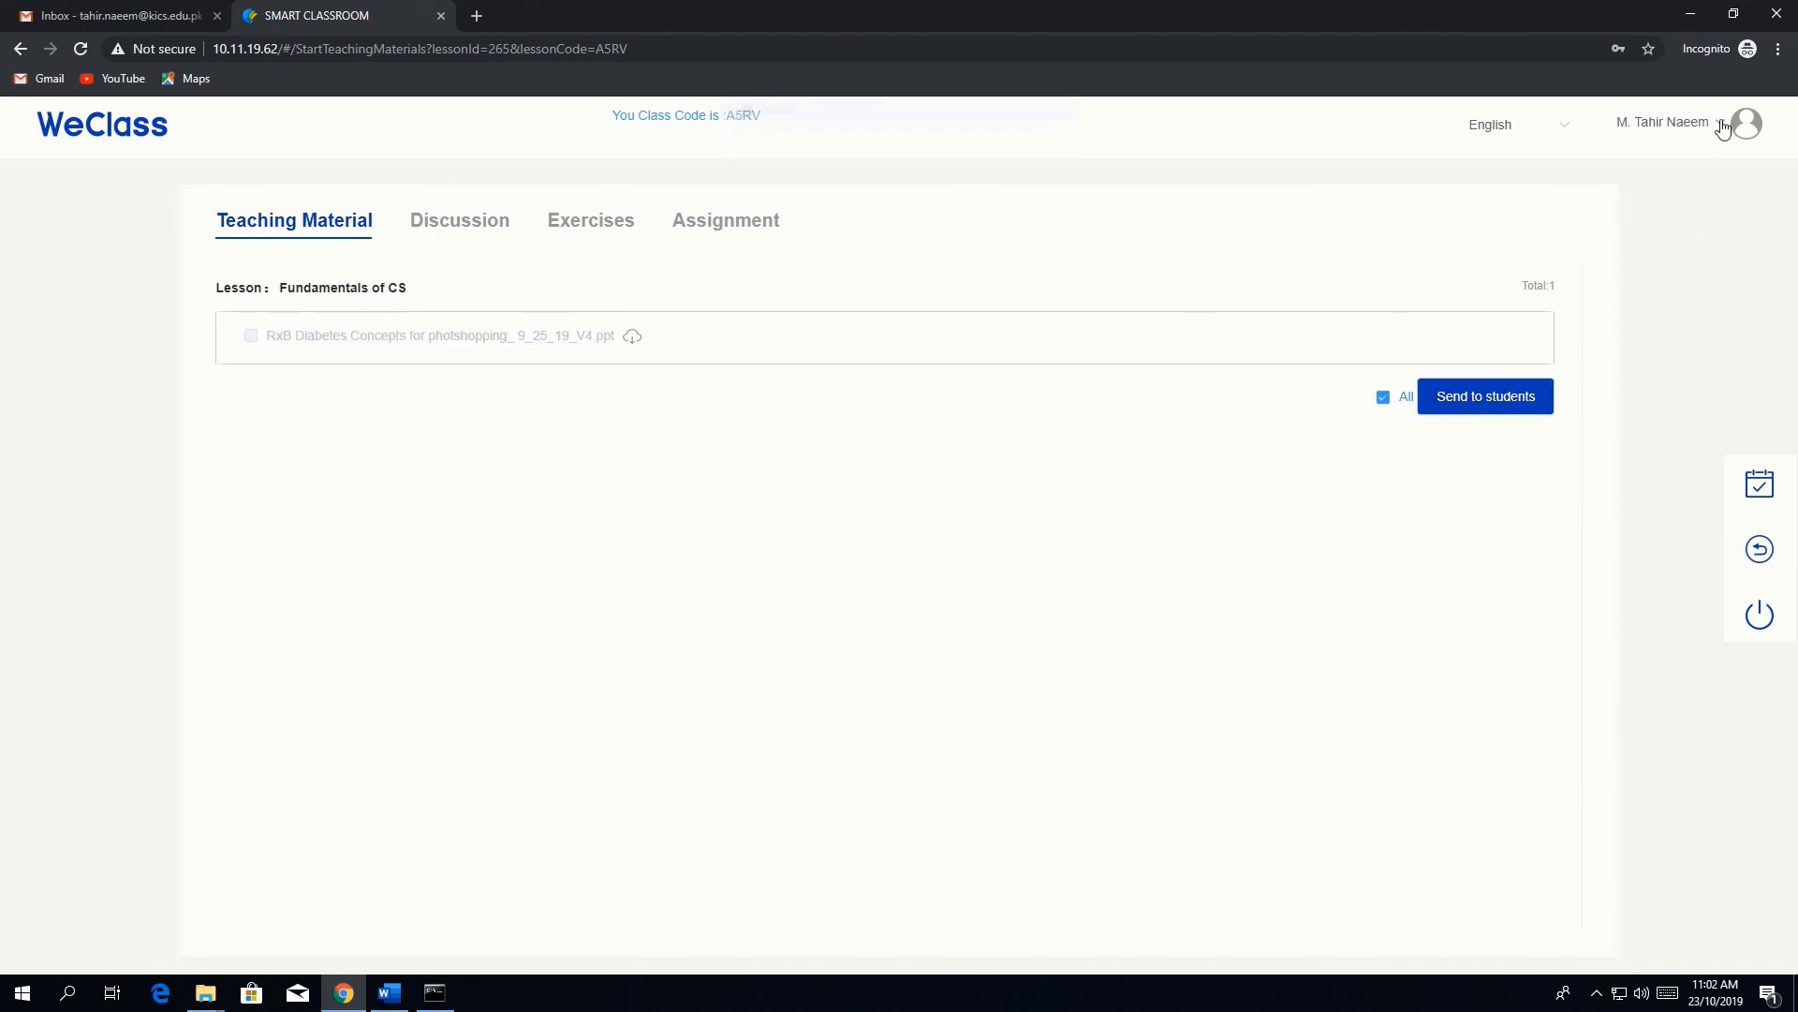
pyautogui.moveTo(1720, 124)
pyautogui.click(1625, 239)
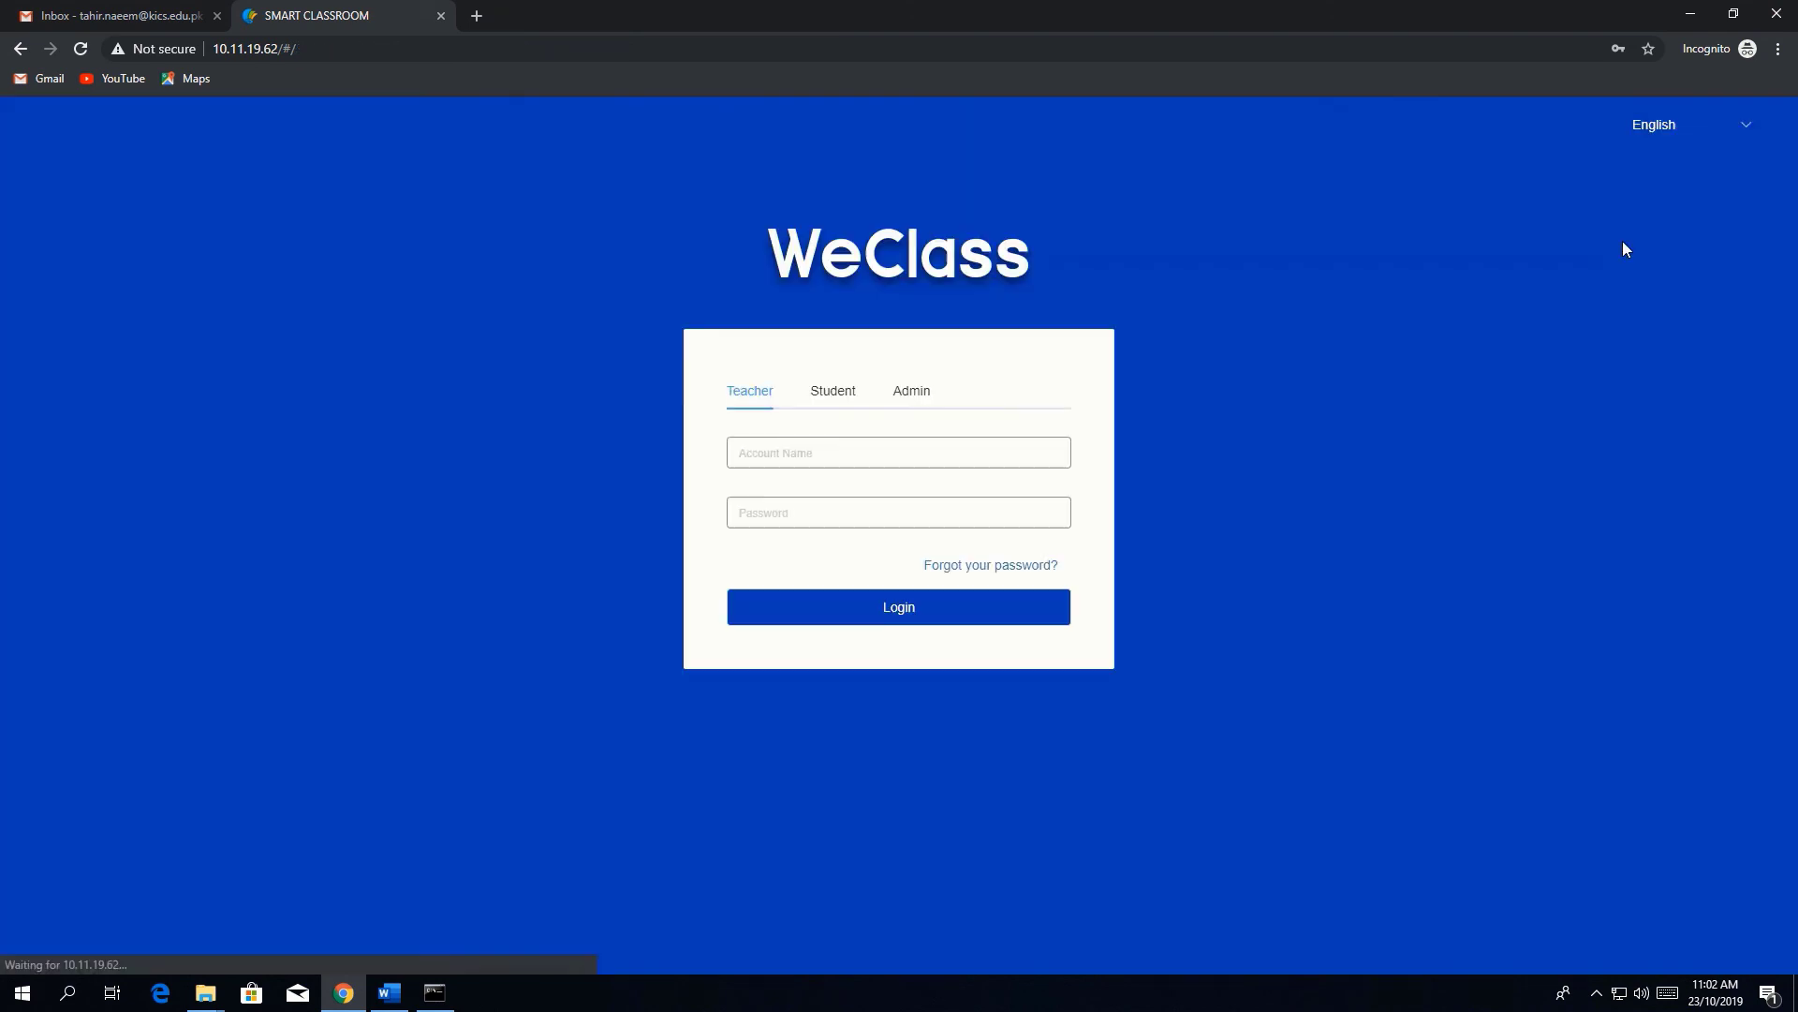
pyautogui.click(829, 394)
pyautogui.click(816, 466)
pyautogui.write('hut')
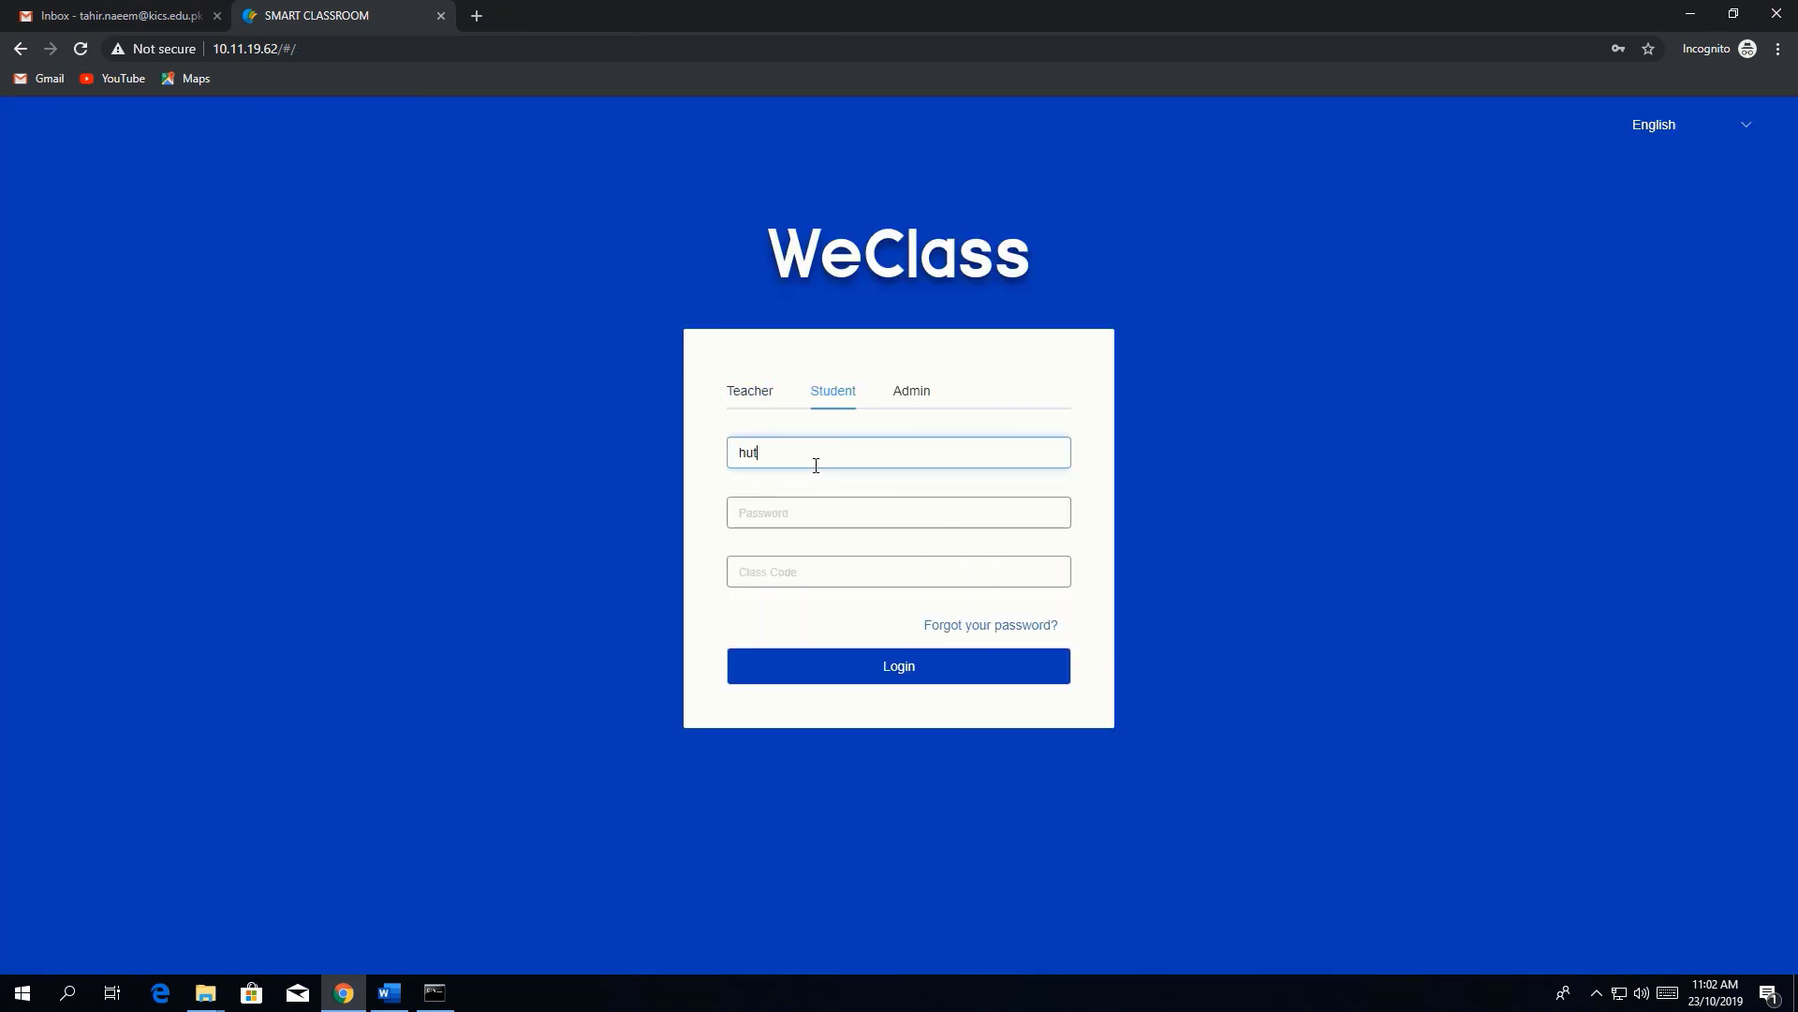
pyautogui.press('Return')
pyautogui.press('BackSpace')
pyautogui.press('BackSpace')
pyautogui.press('BackSpace')
pyautogui.write('HU')
pyautogui.press('Tab')
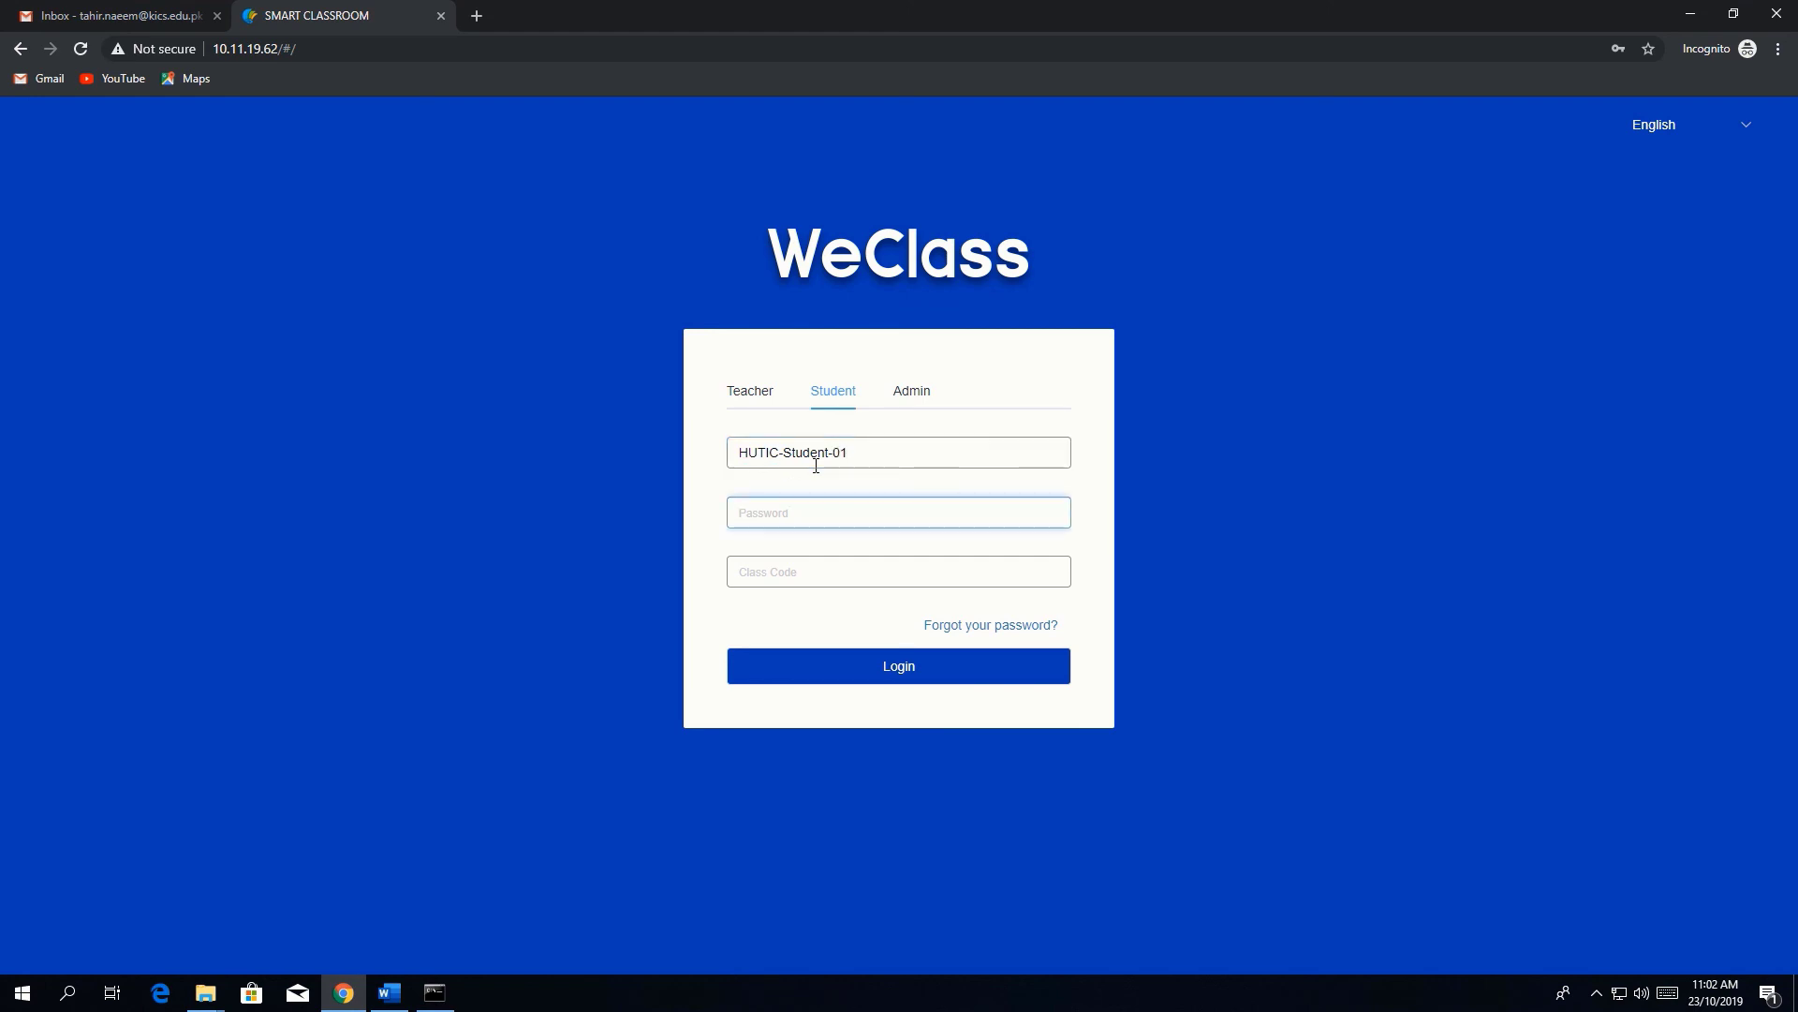
pyautogui.write('a')
pyautogui.press('Tab')
pyautogui.write('`')
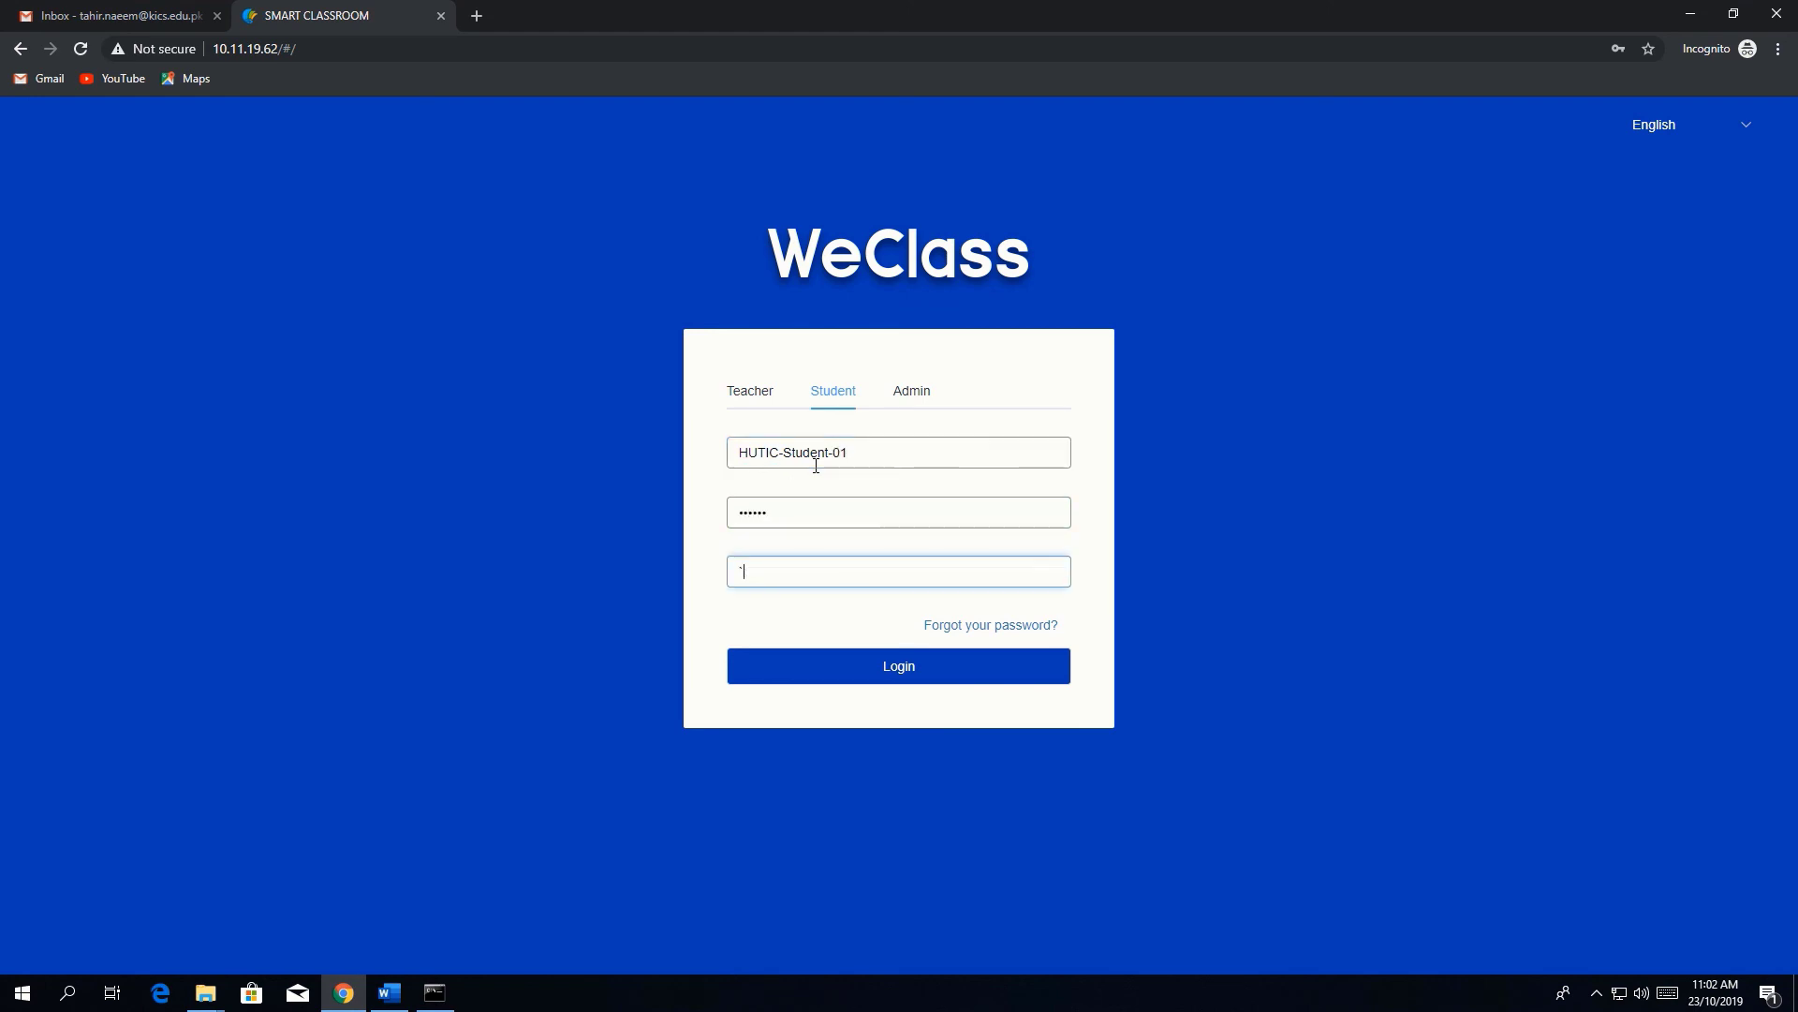
pyautogui.press('BackSpace')
pyautogui.press('BackSpace')
pyautogui.press('BackSpace')
pyautogui.write('A5RV')
pyautogui.click(932, 672)
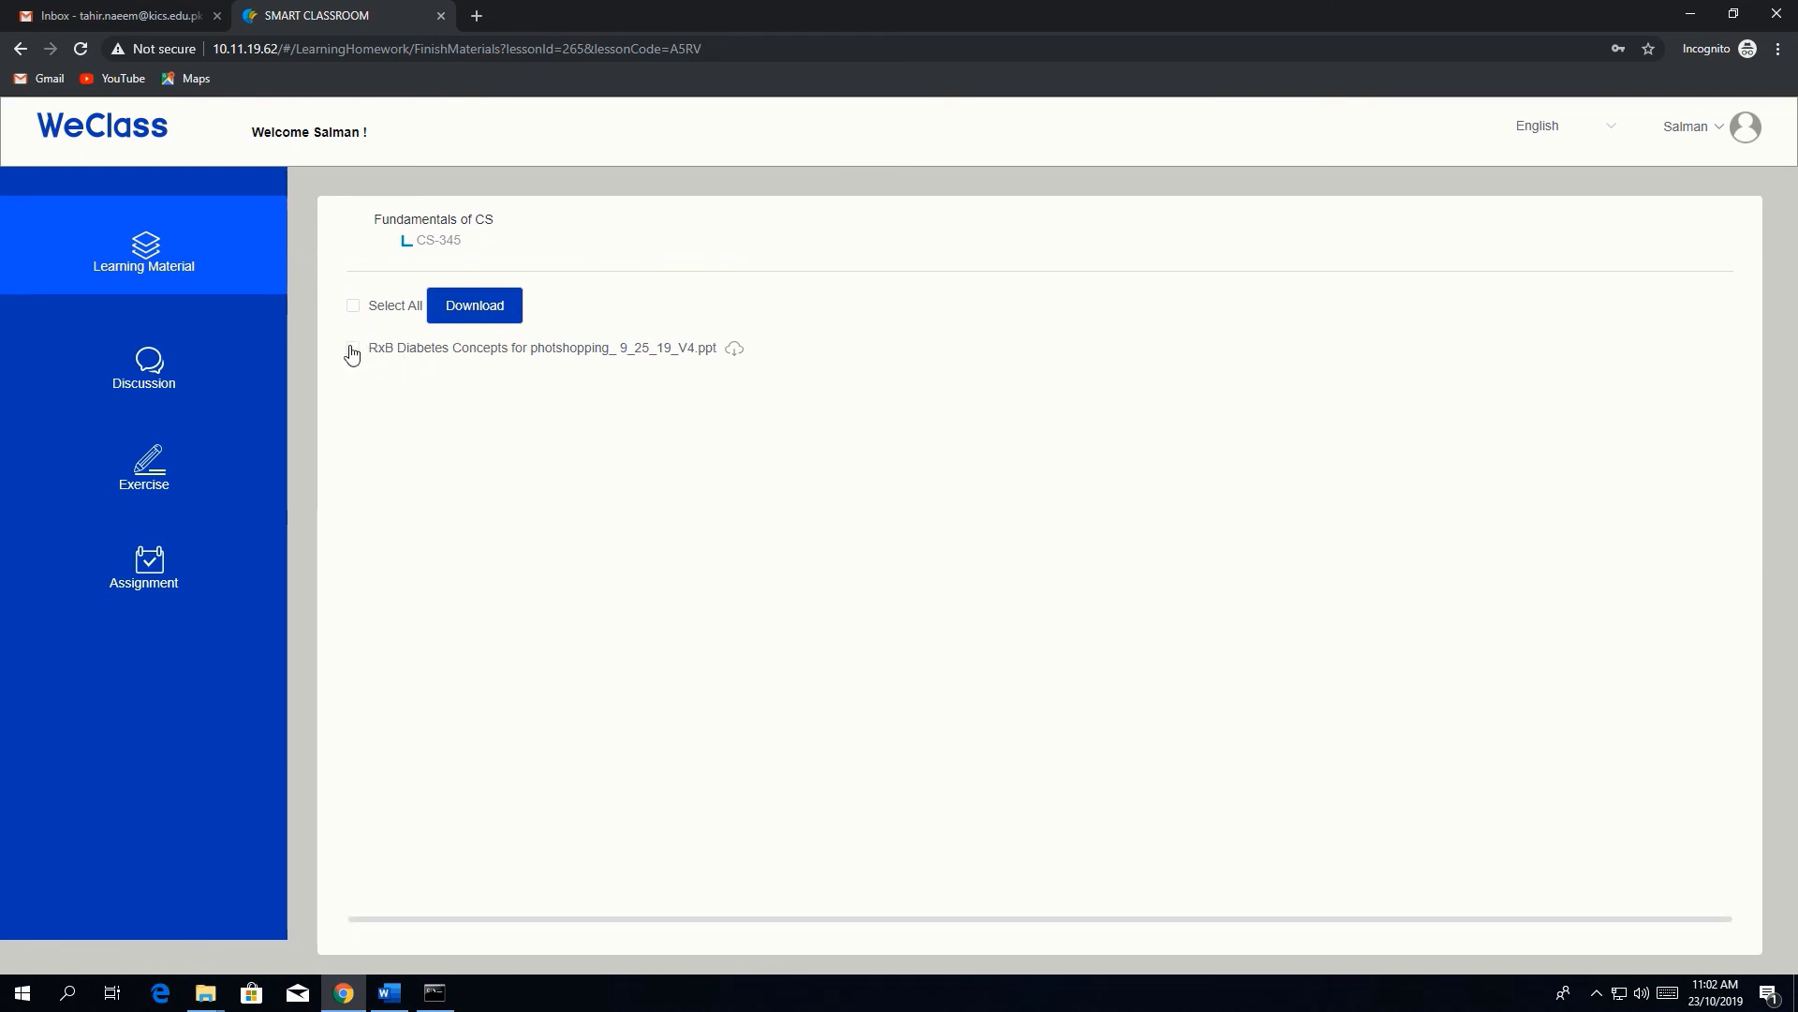
# Step: Download the ticked lesson file and open Fundamentals+of+CS.zip from Chrome's download shelf
pyautogui.click(359, 348)
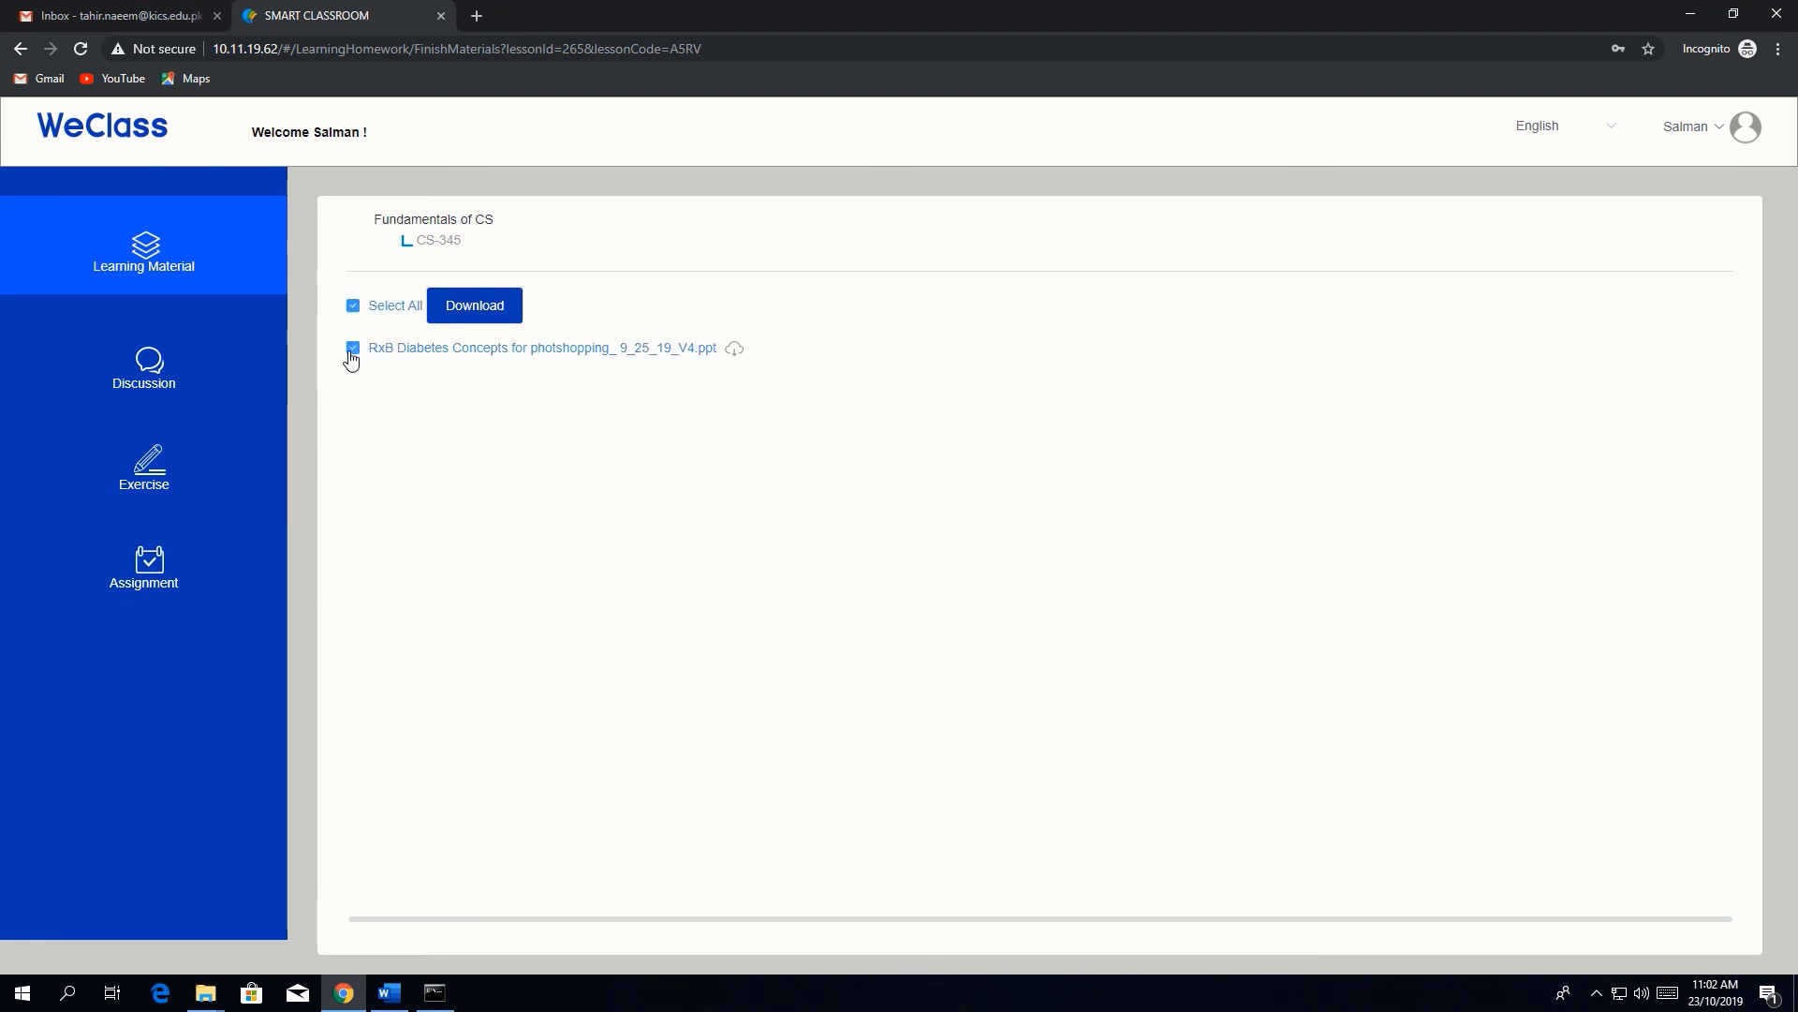
pyautogui.click(480, 309)
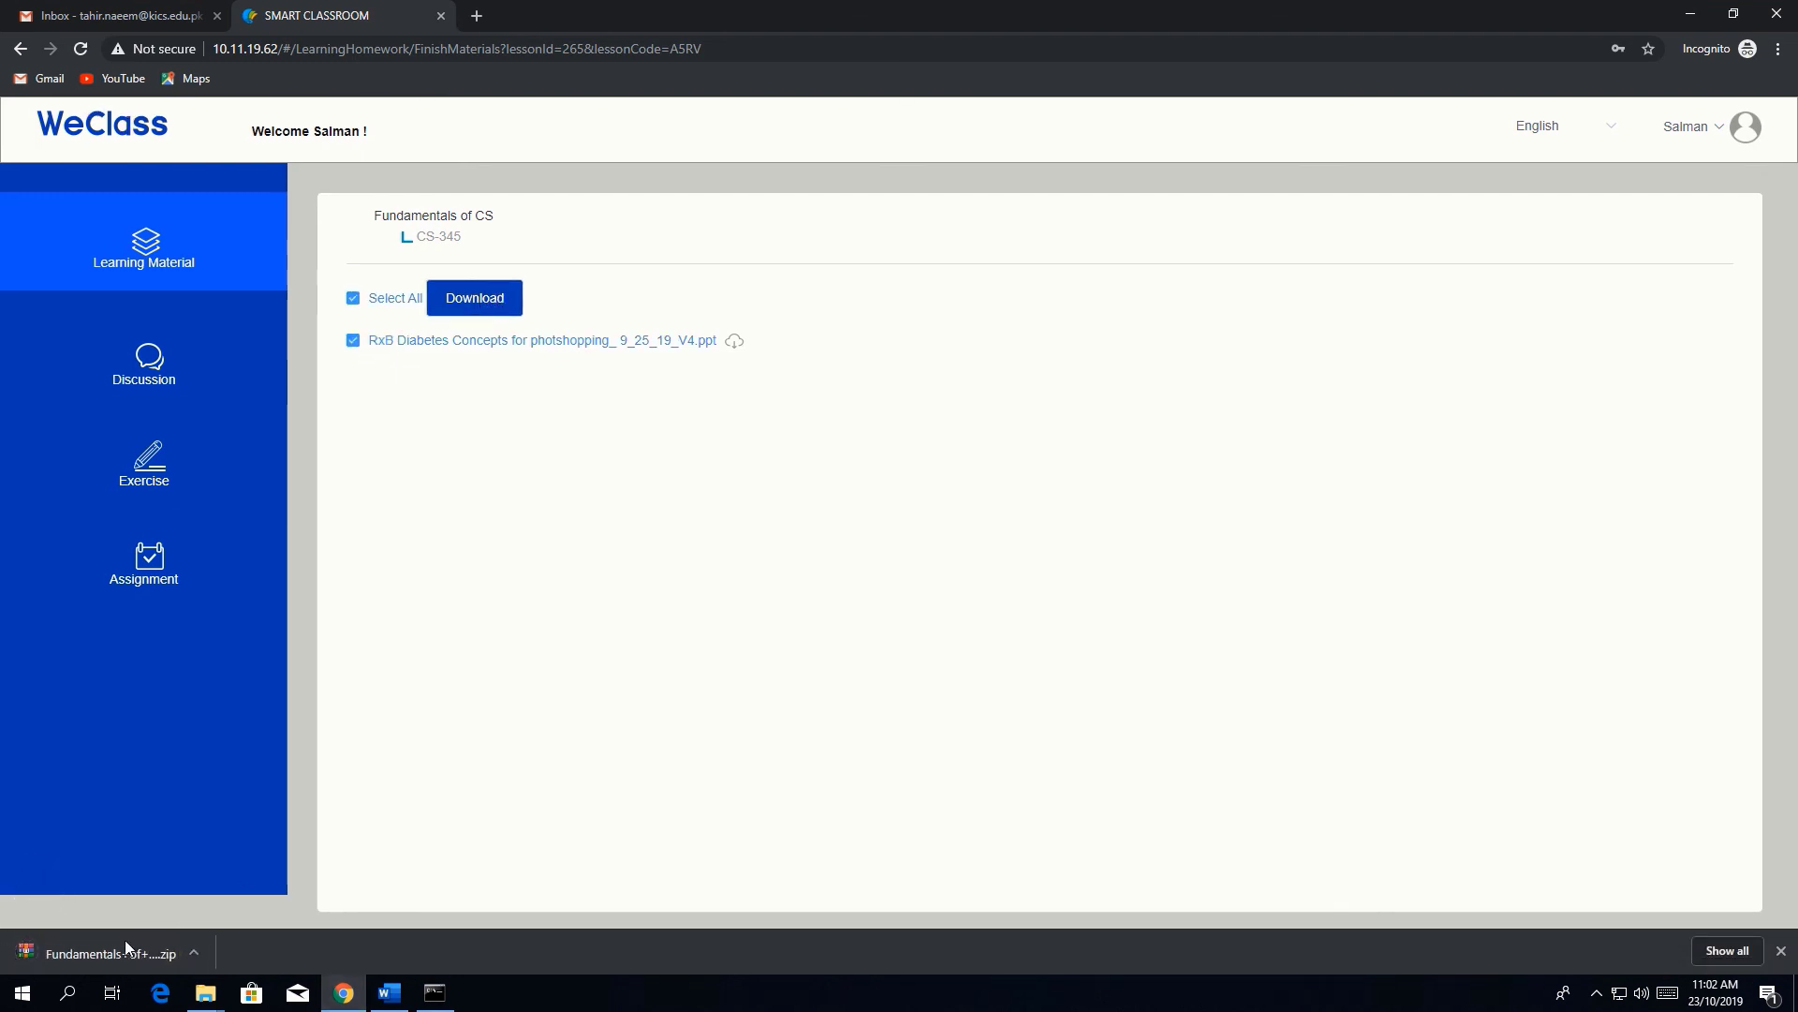
pyautogui.click(195, 950)
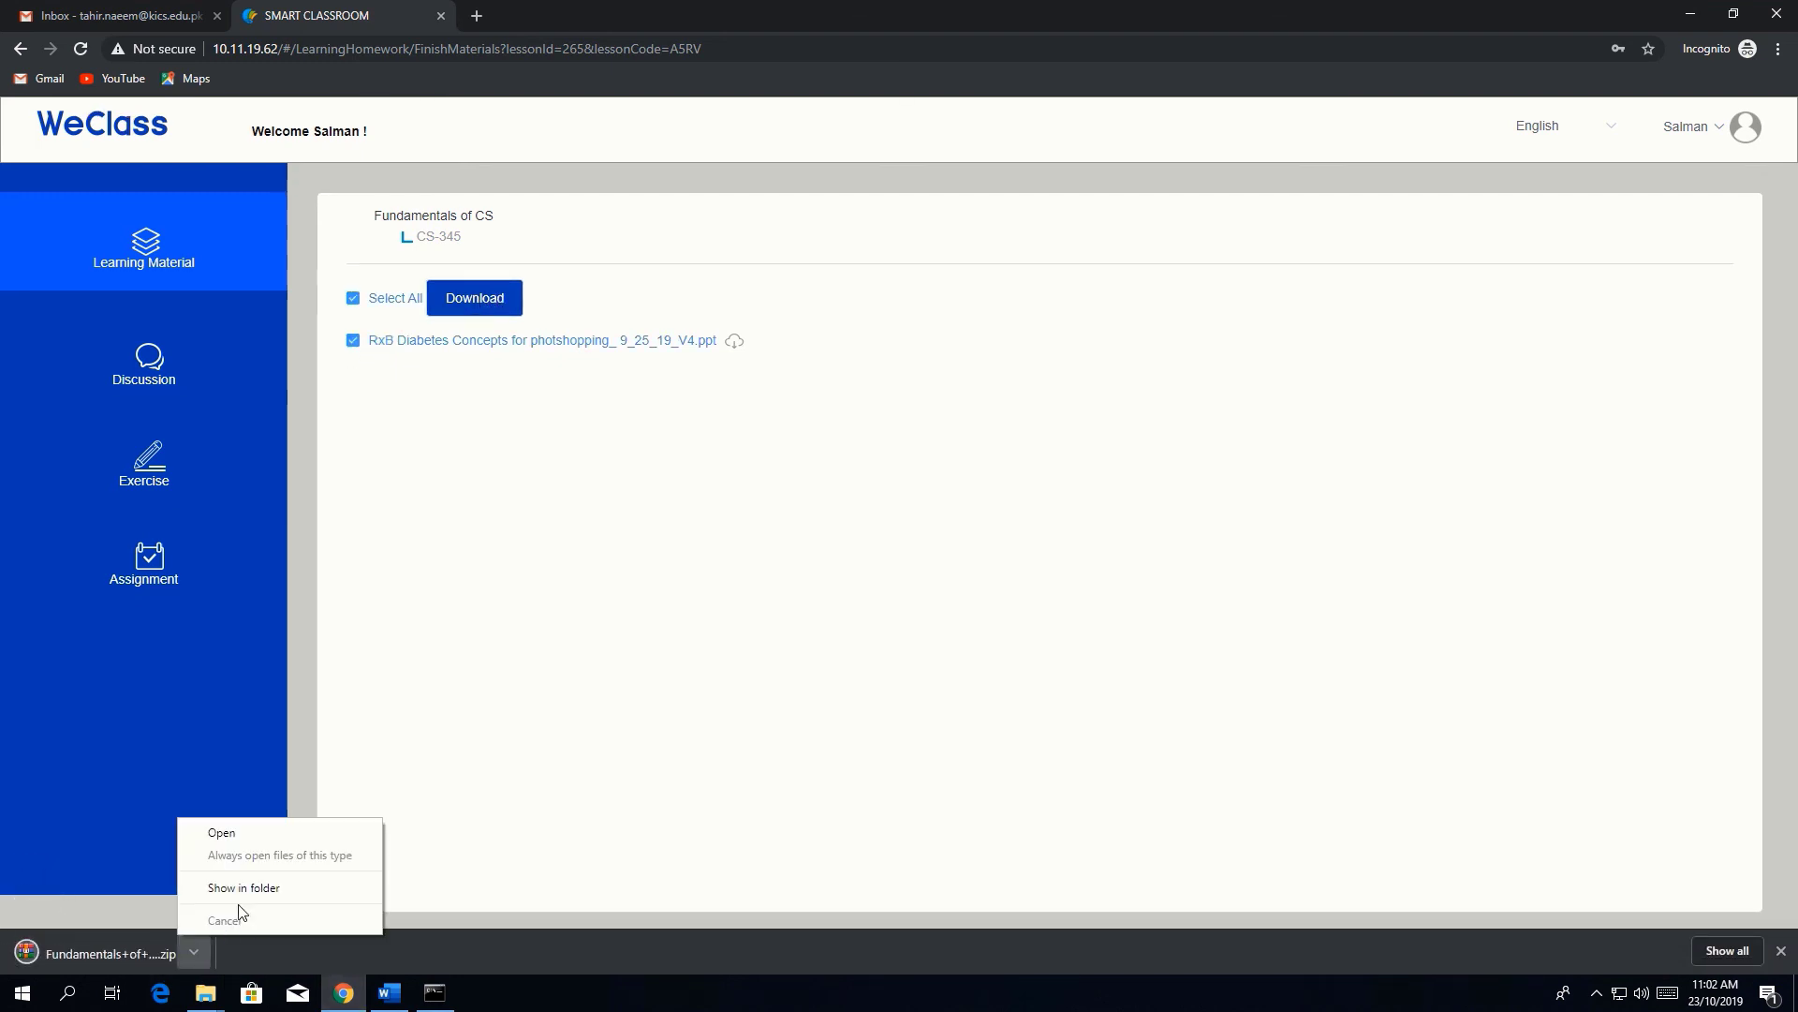
pyautogui.click(236, 836)
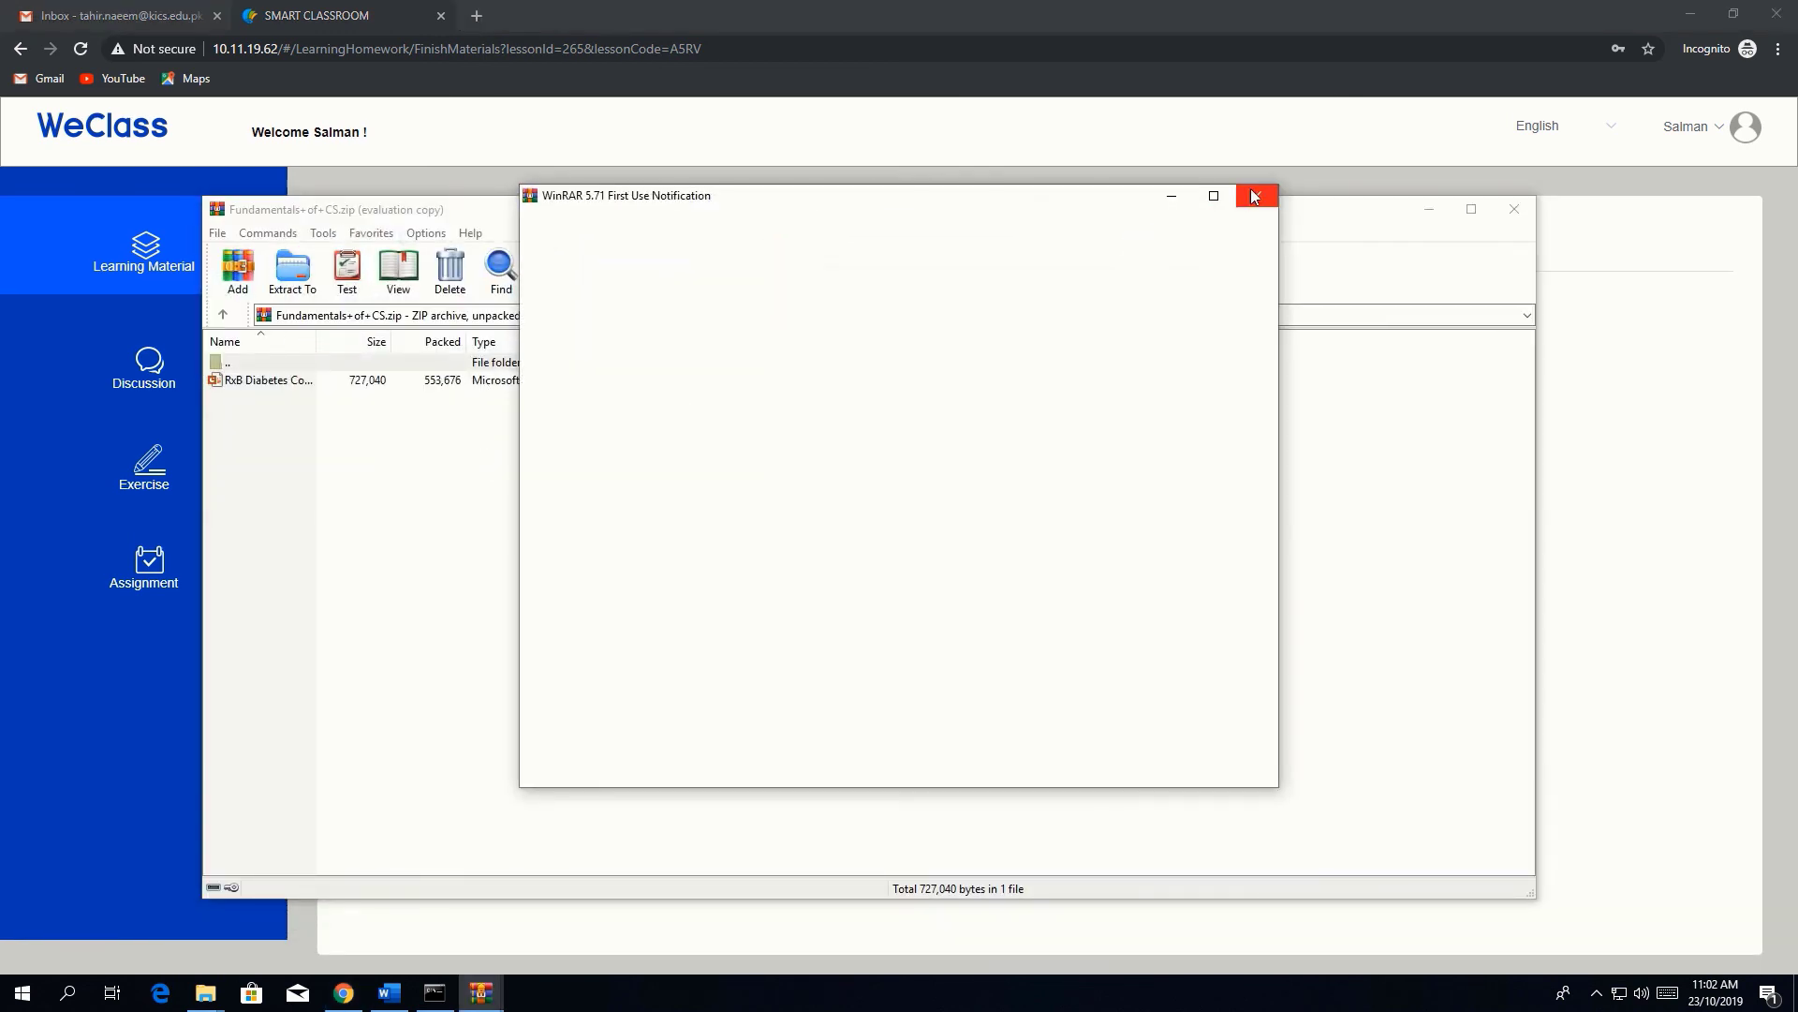
# Step: Open the RxB Diabetes presentation from the archive, view slides 2 and 1, then close PowerPoint
pyautogui.click(1254, 197)
pyautogui.click(294, 382)
pyautogui.doubleClick(293, 382)
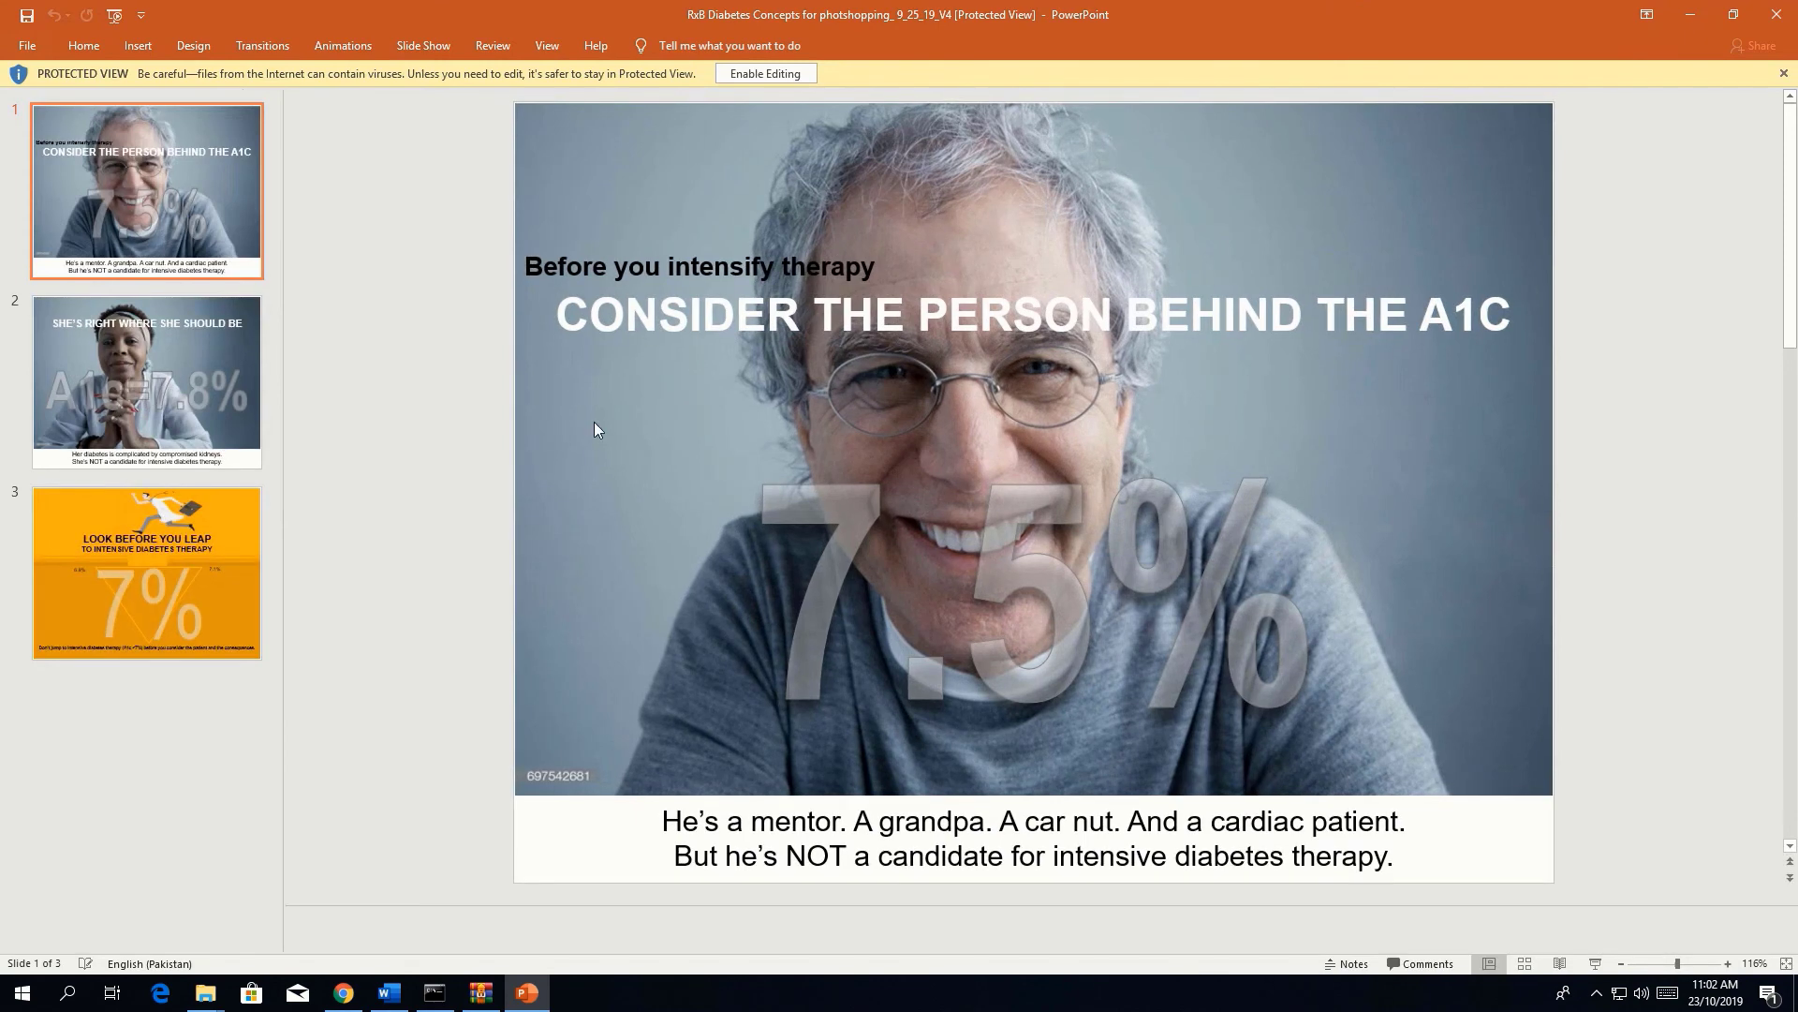
pyautogui.click(142, 373)
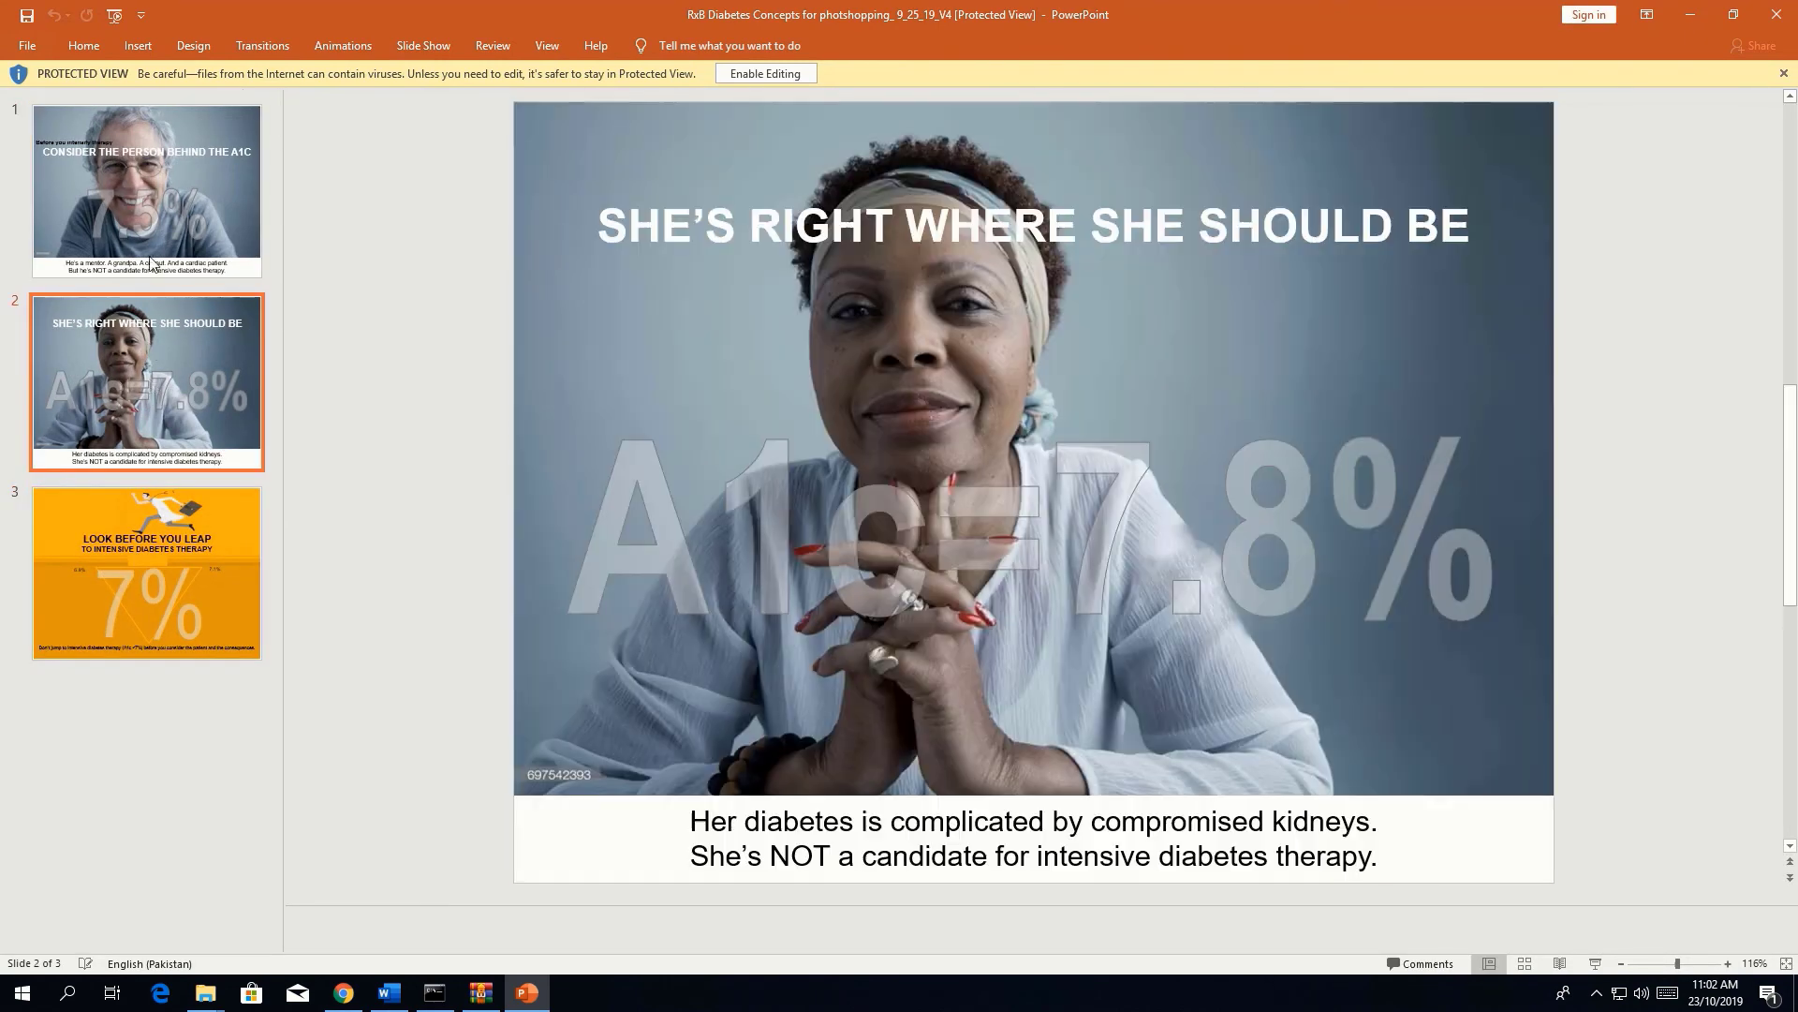
pyautogui.click(150, 212)
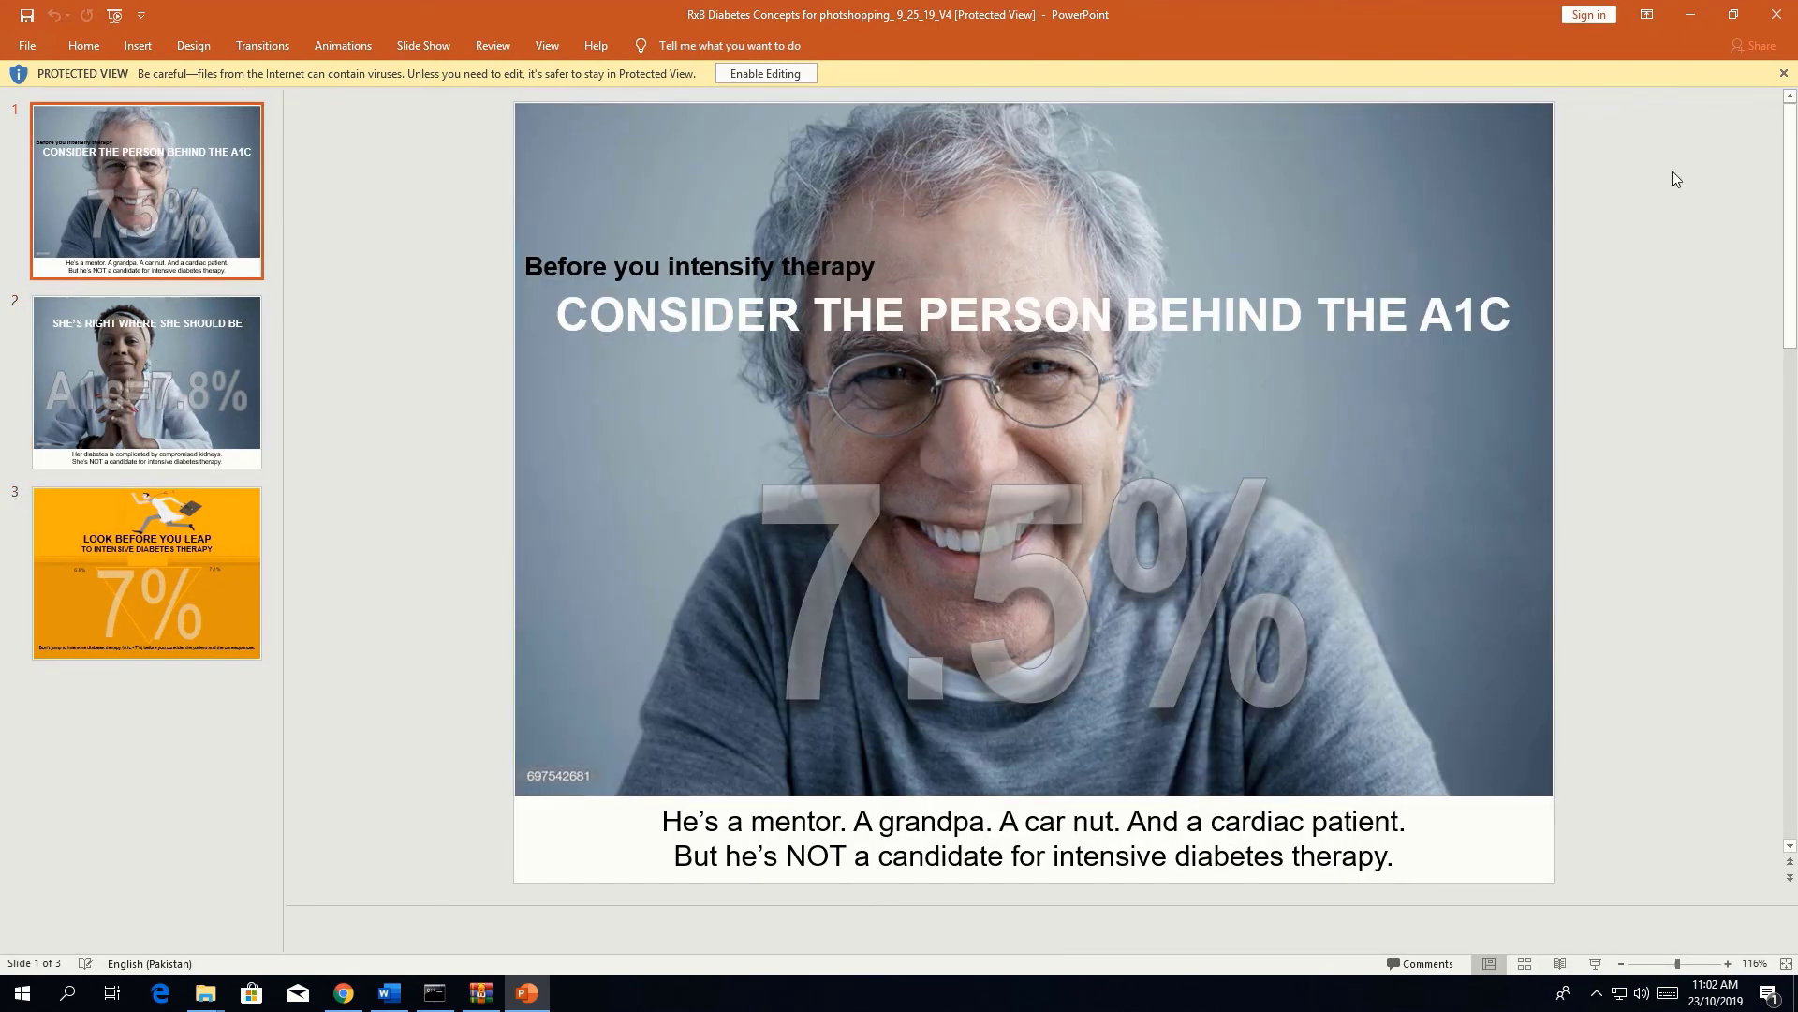
pyautogui.click(1777, 17)
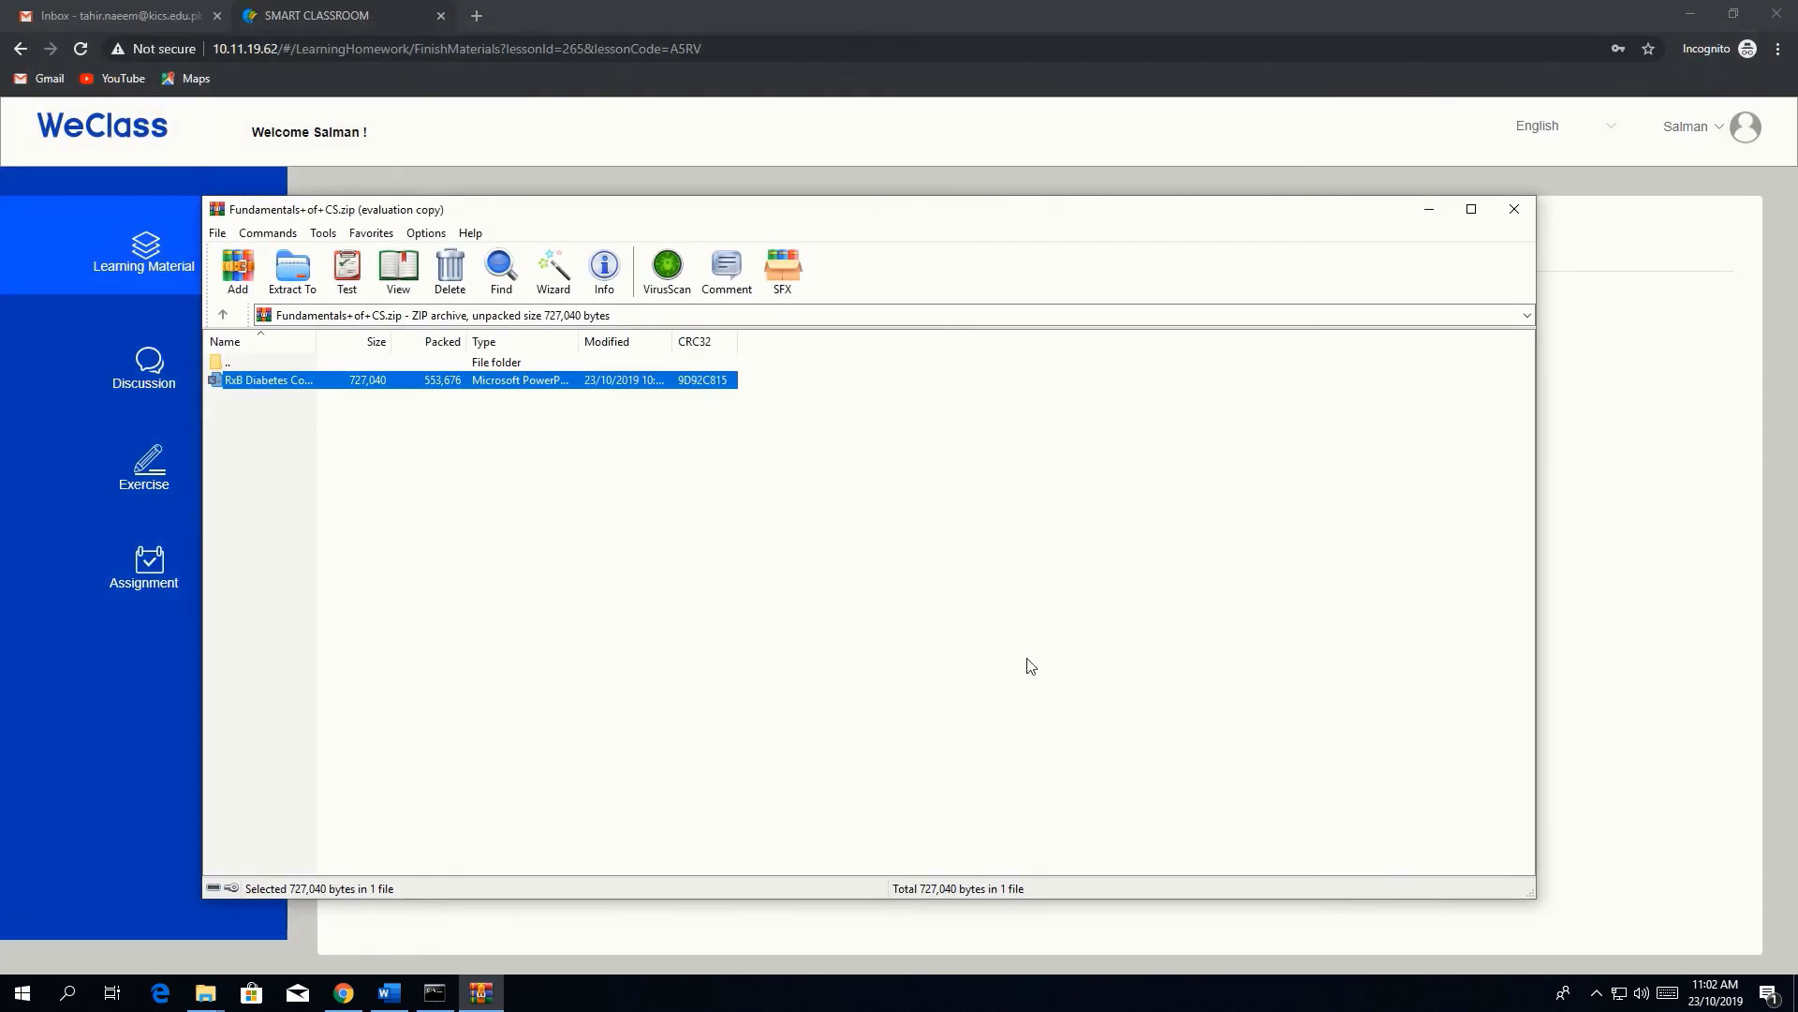
# Step: Close WinRAR and view the lesson's empty Discussion, Exercise and Assignment pages
pyautogui.click(1499, 216)
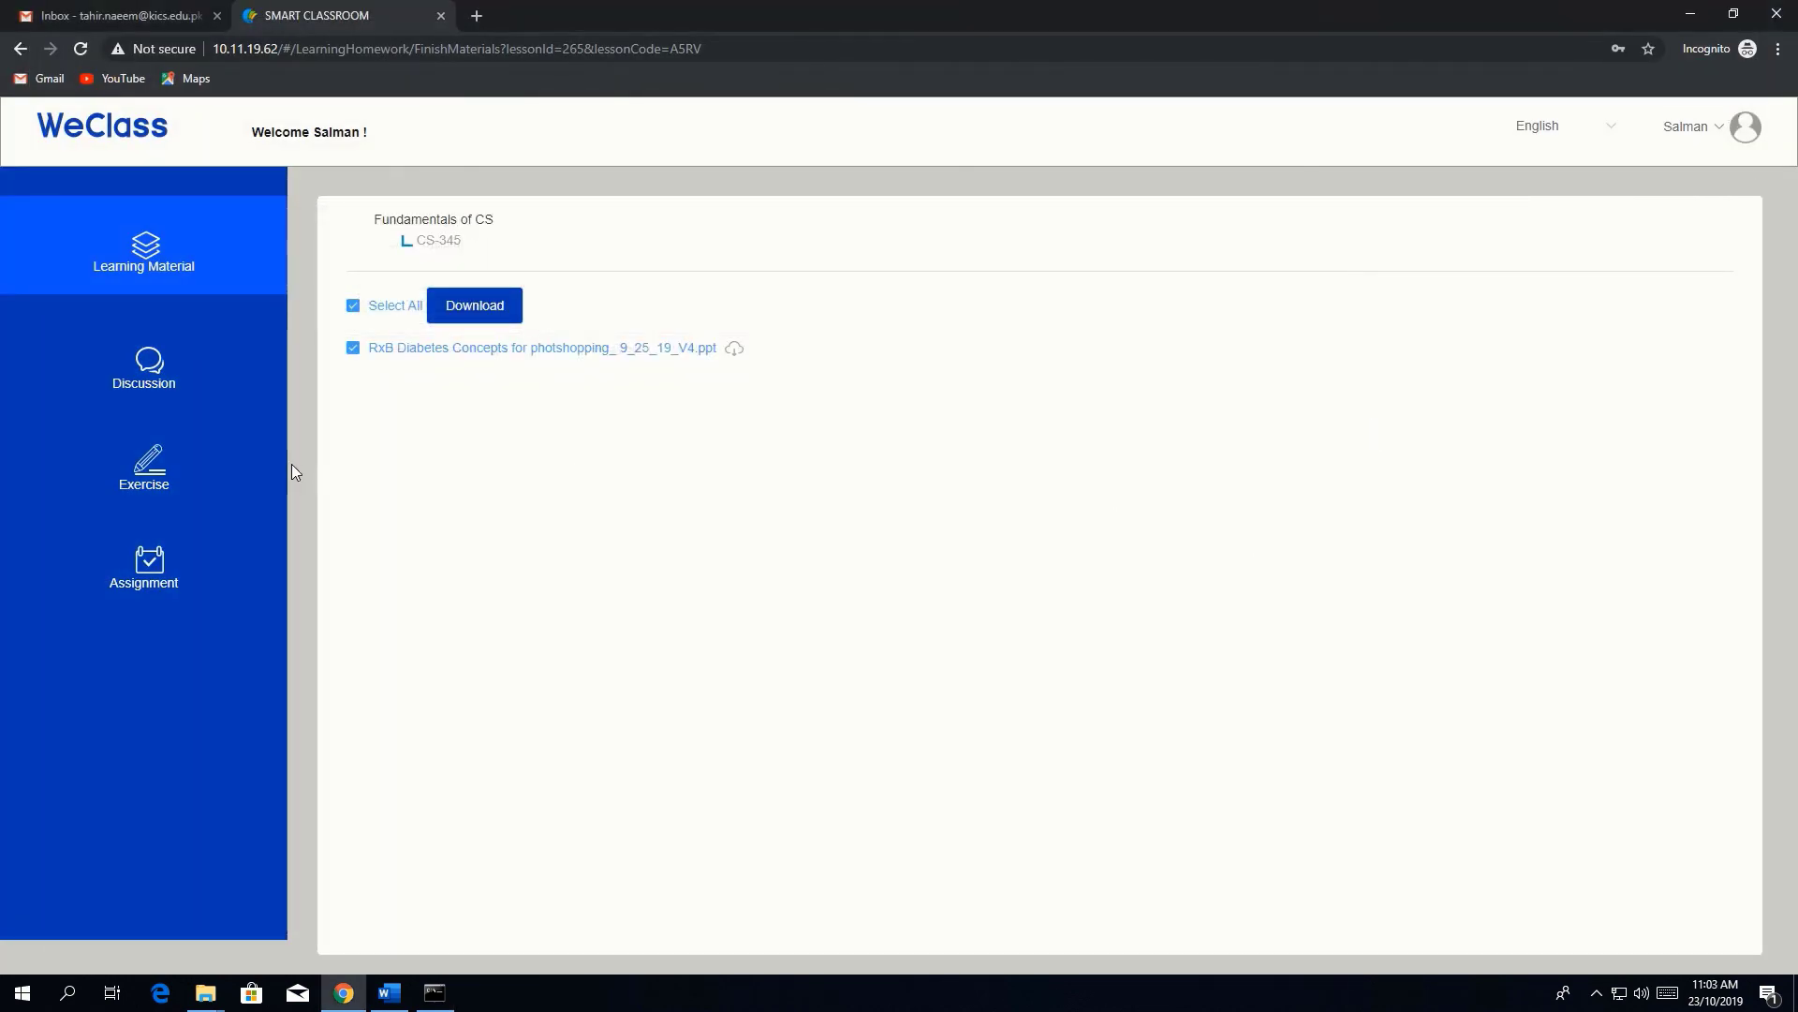
pyautogui.moveTo(1708, 139)
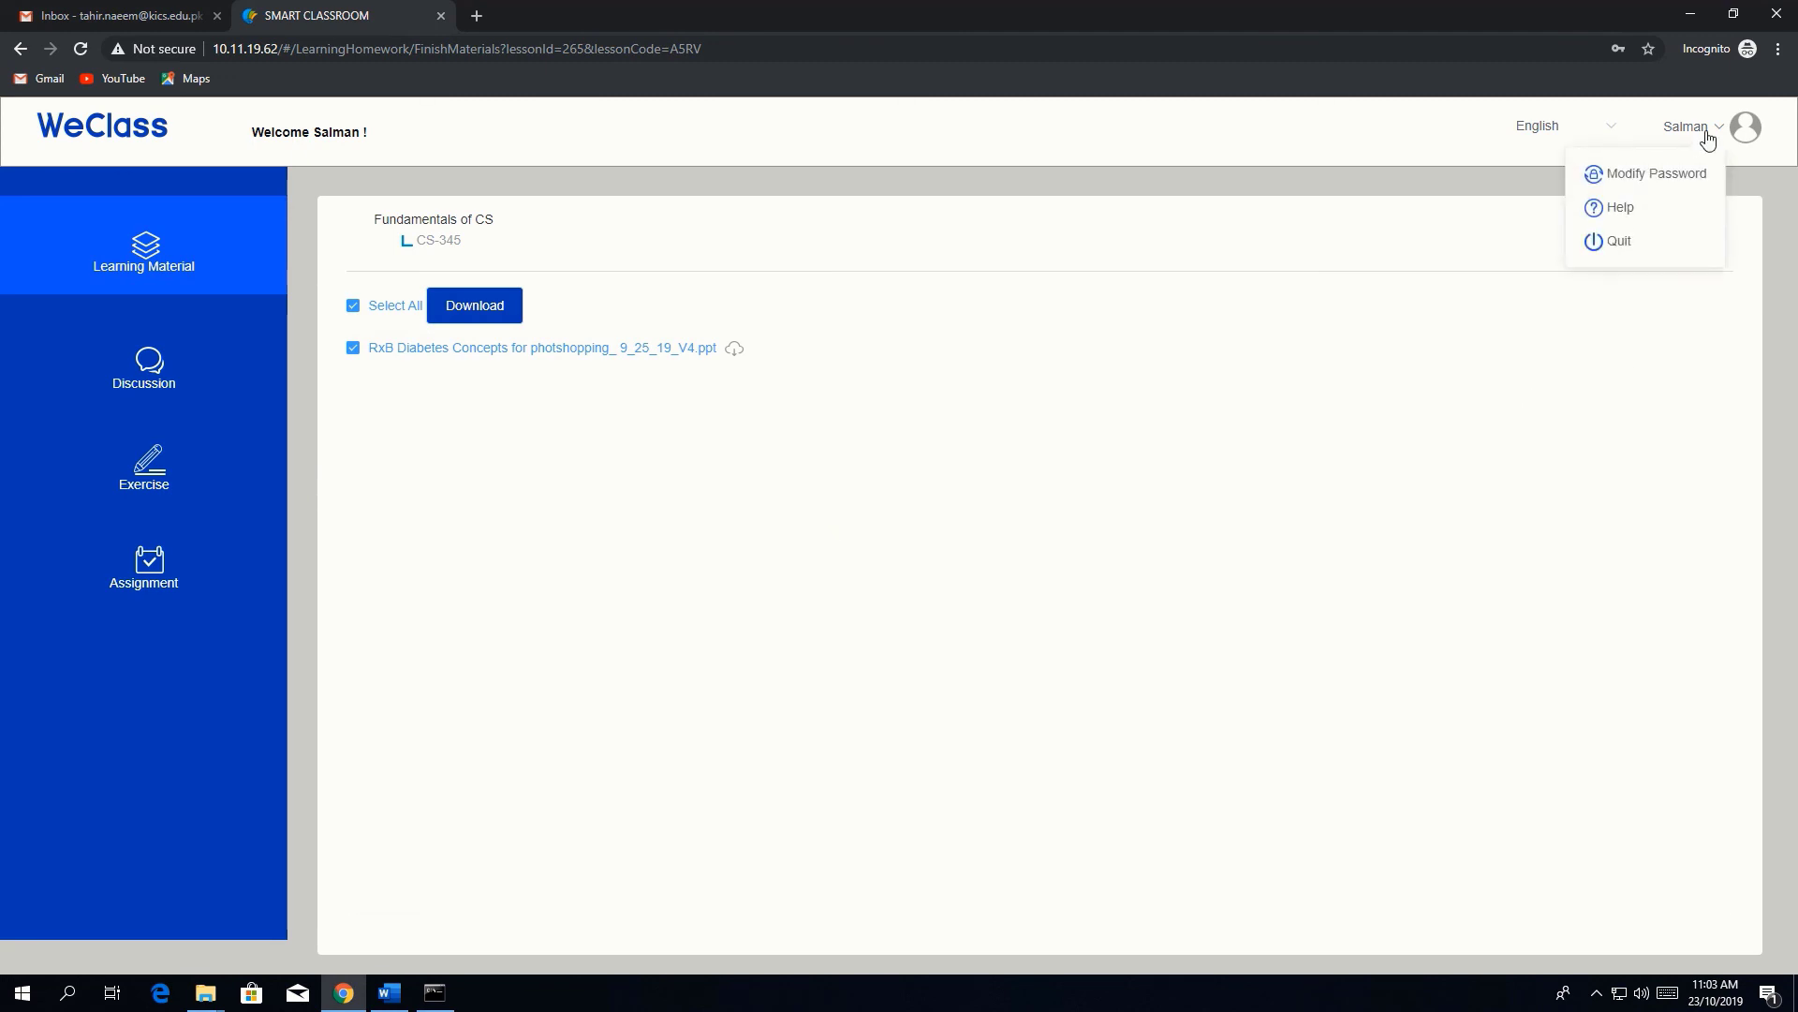
pyautogui.click(138, 379)
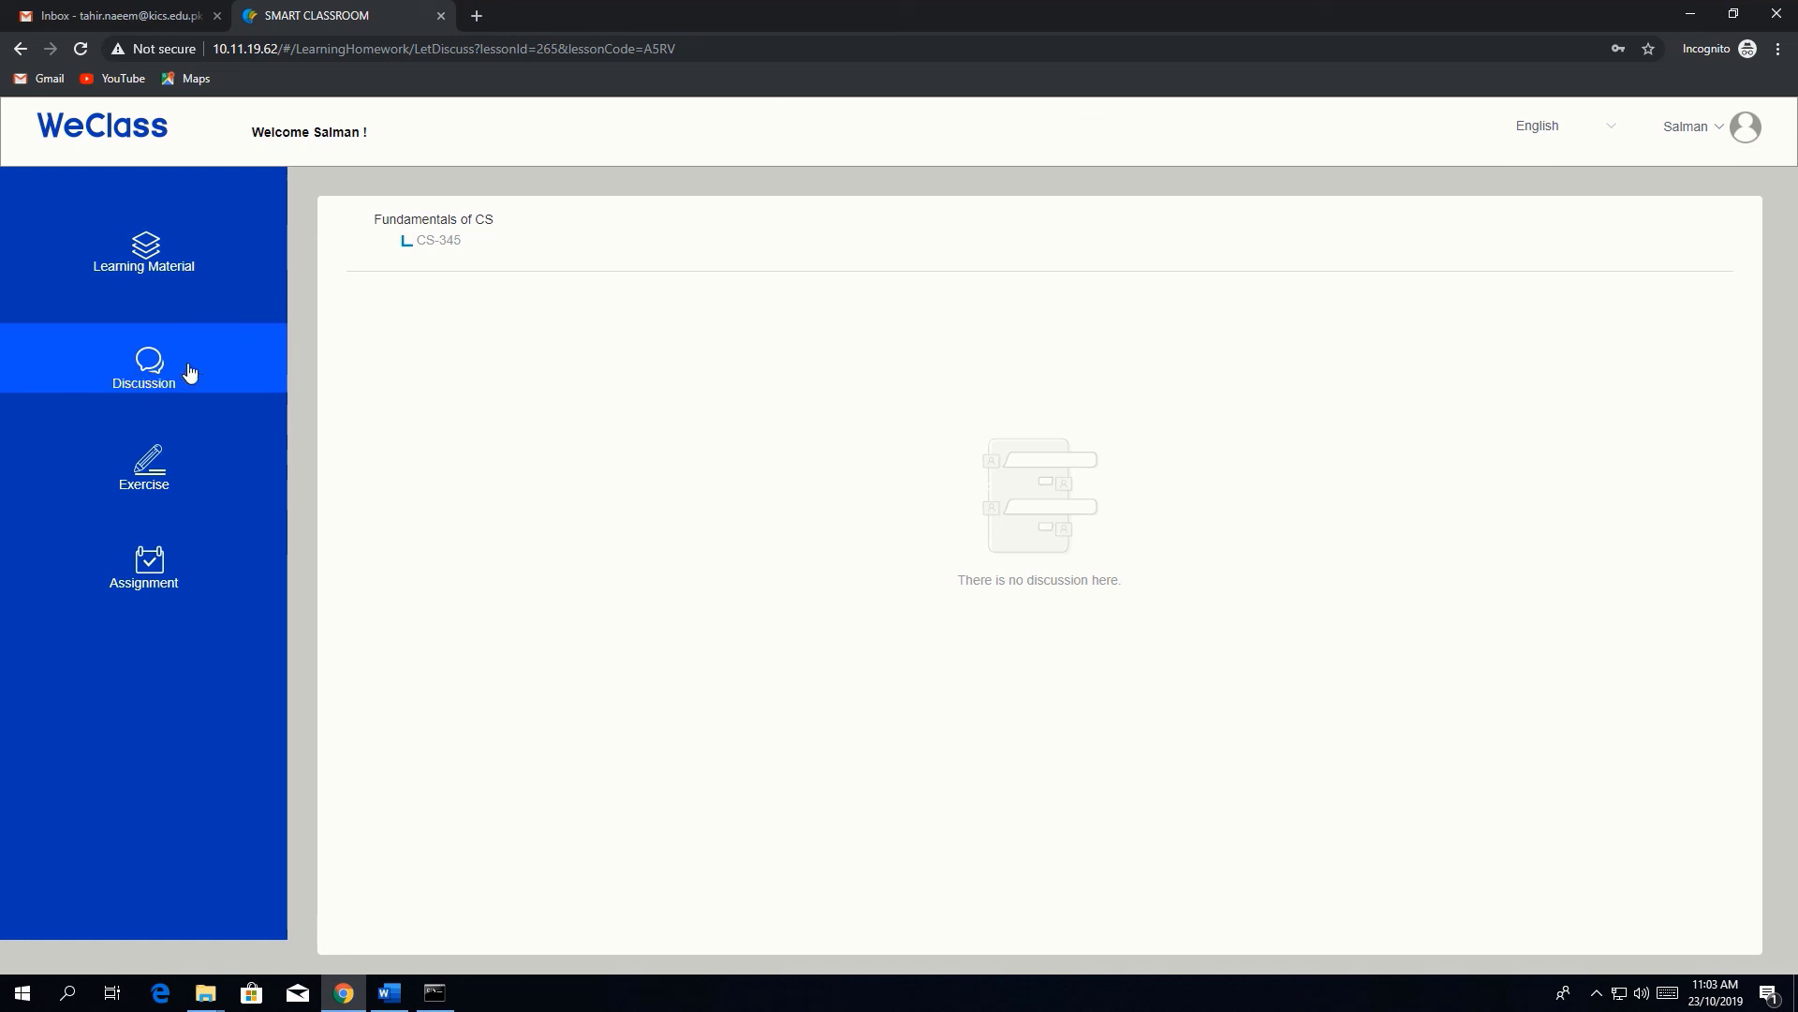
pyautogui.click(161, 472)
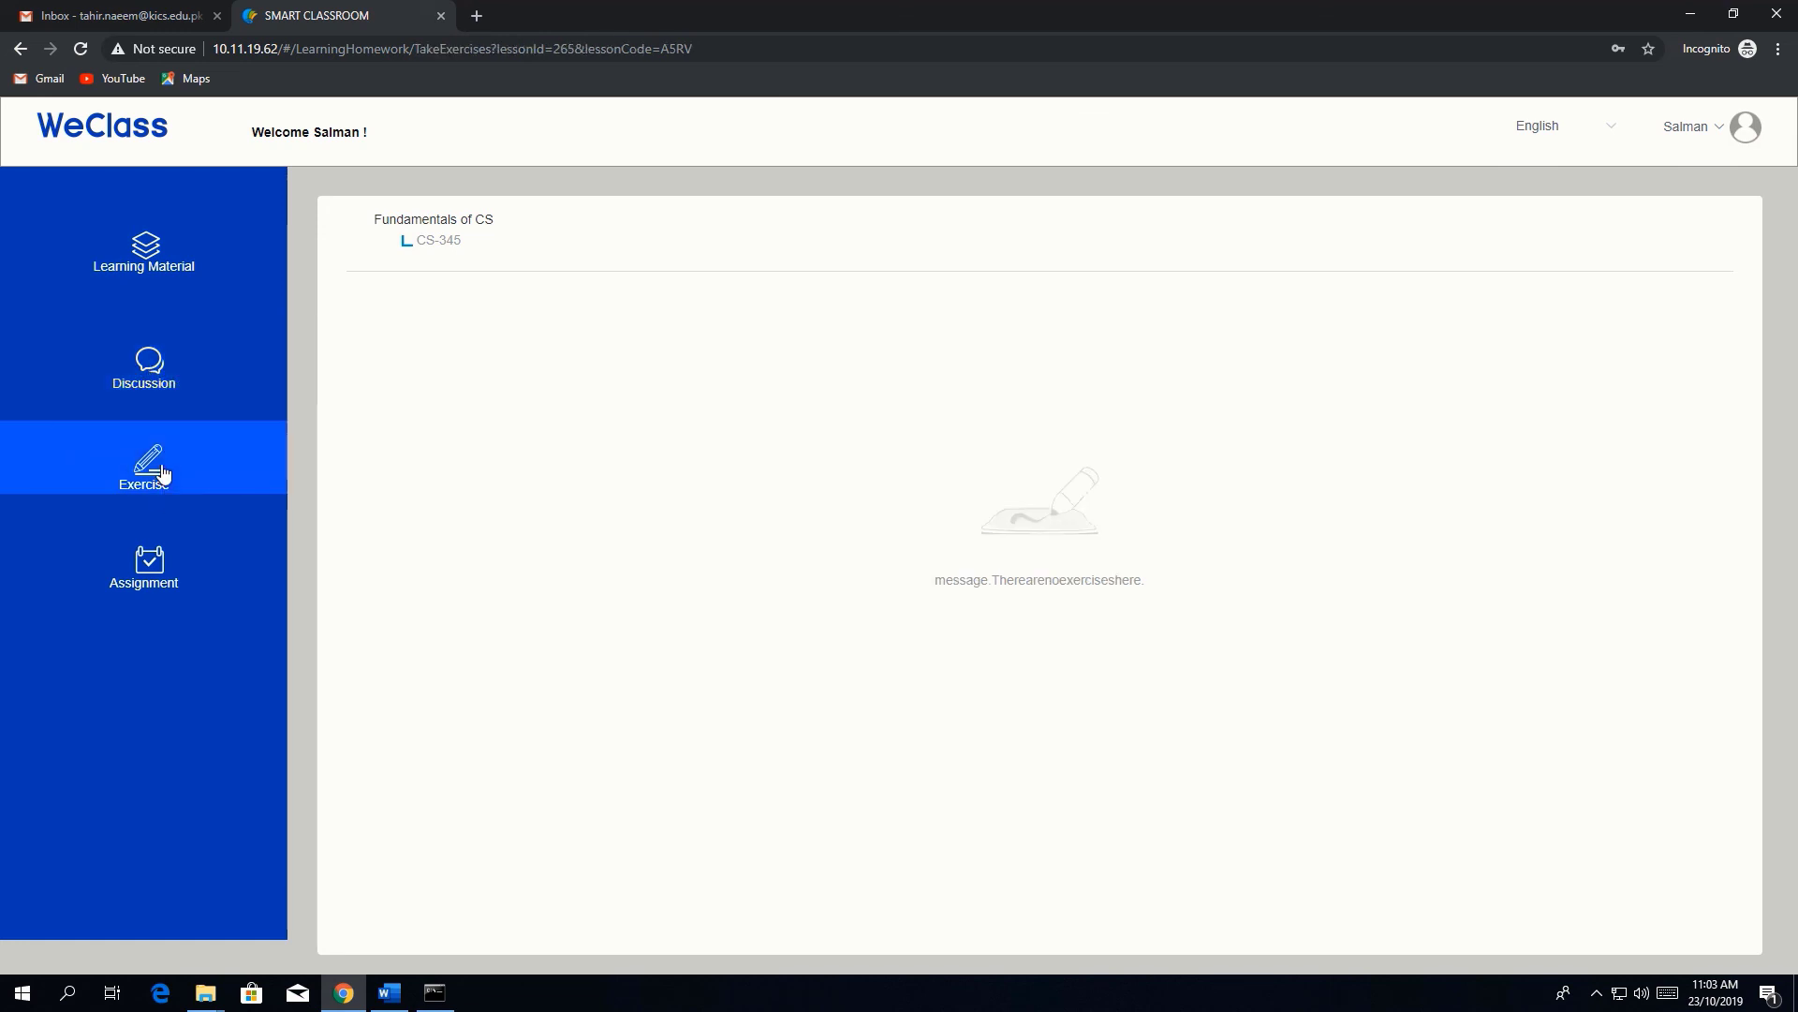
pyautogui.click(169, 562)
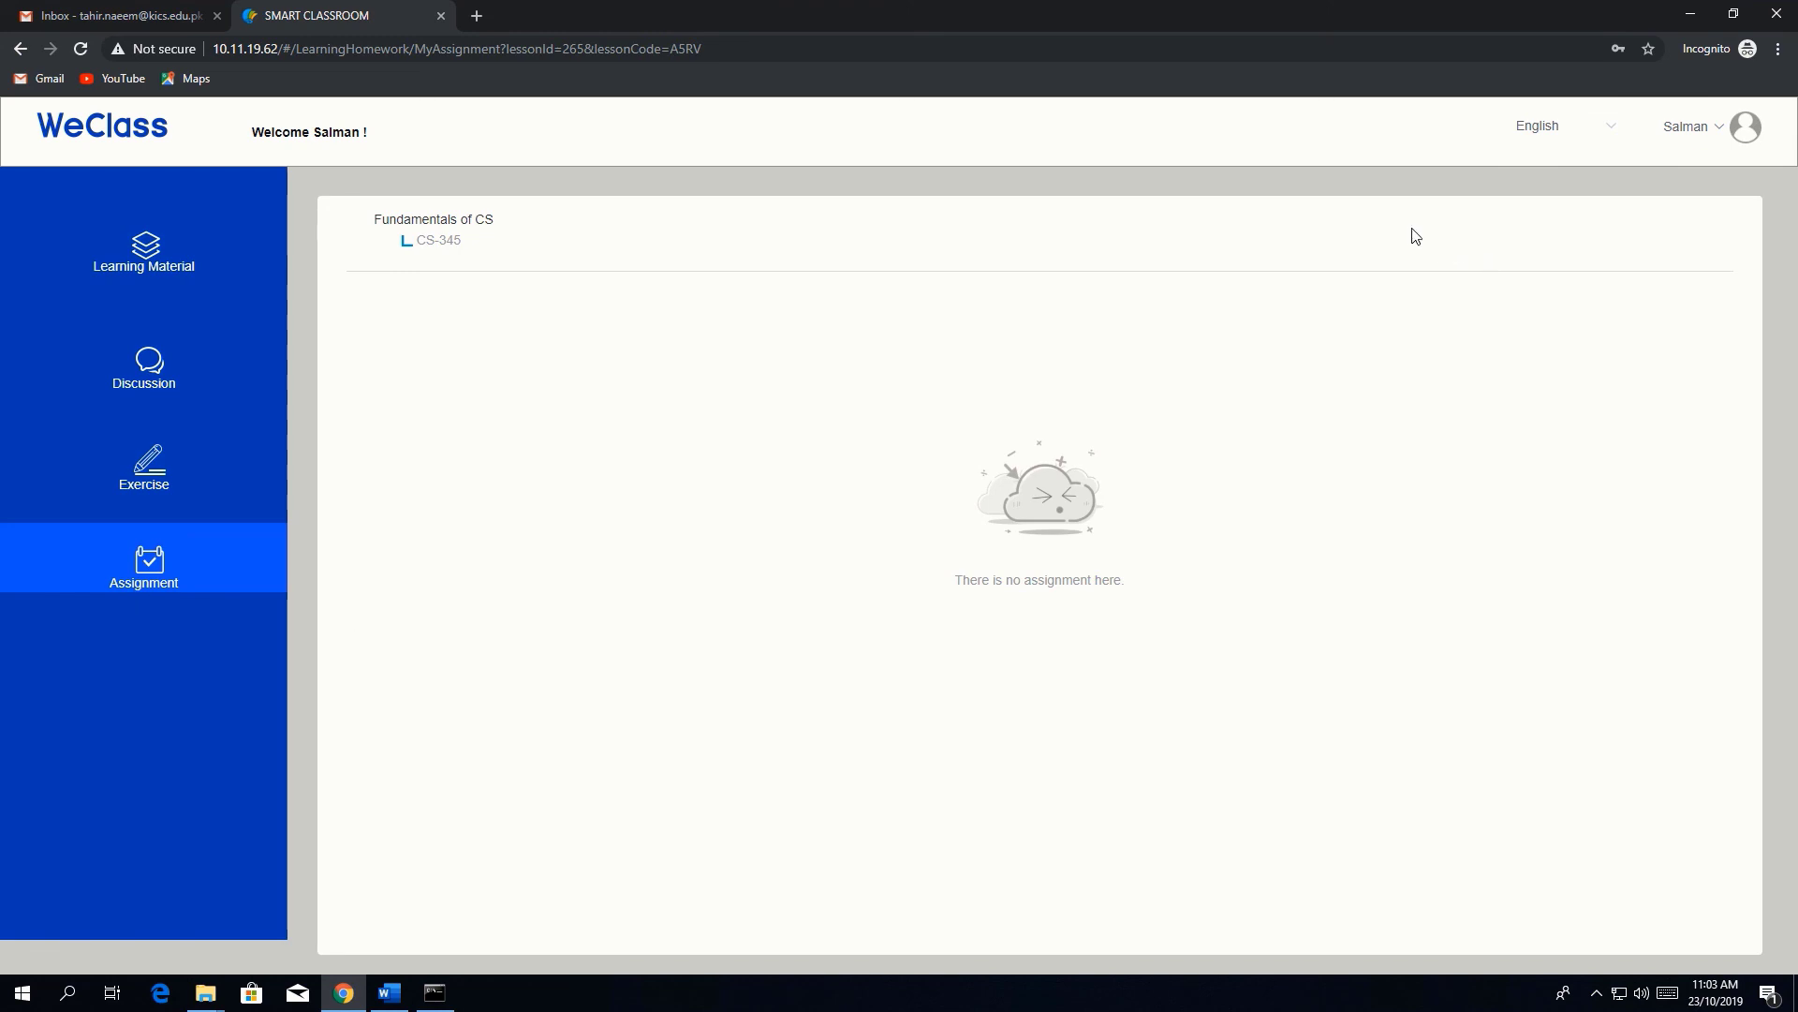
# Step: Sign the student out via Quit in the account menu, minimize Chrome, and show hidden tray icons
pyautogui.moveTo(1720, 131)
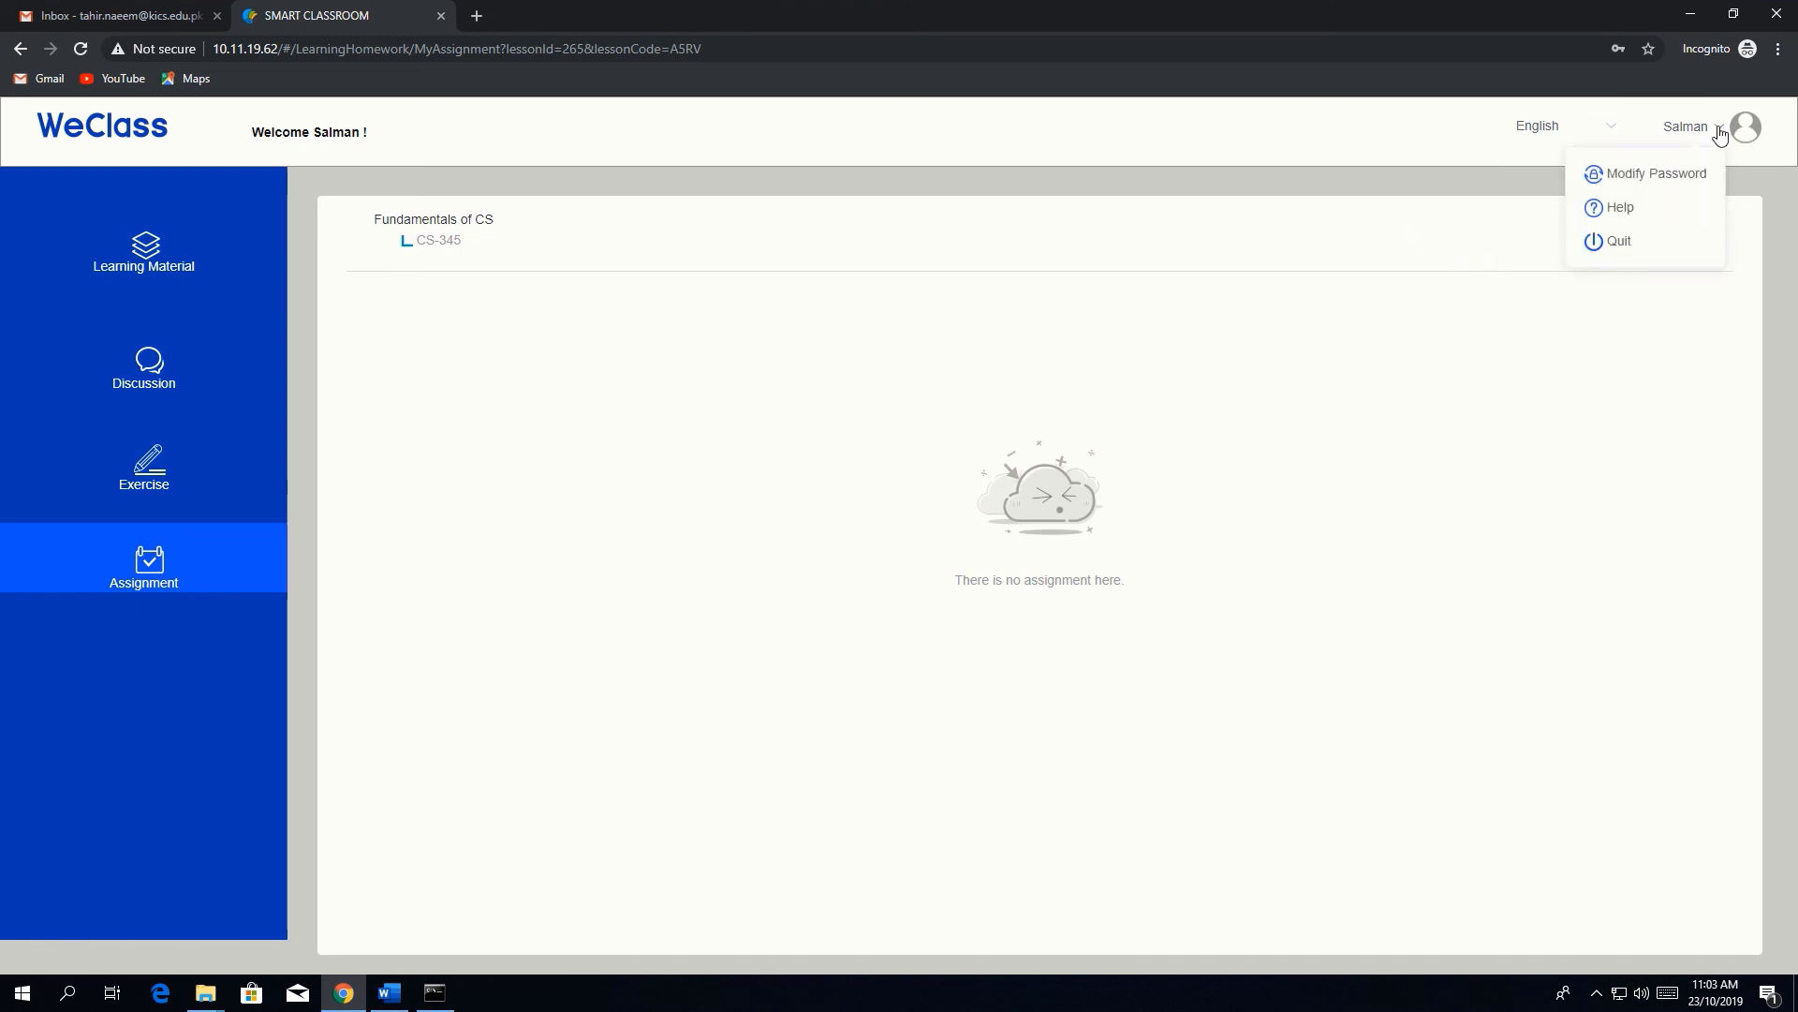
pyautogui.click(1618, 243)
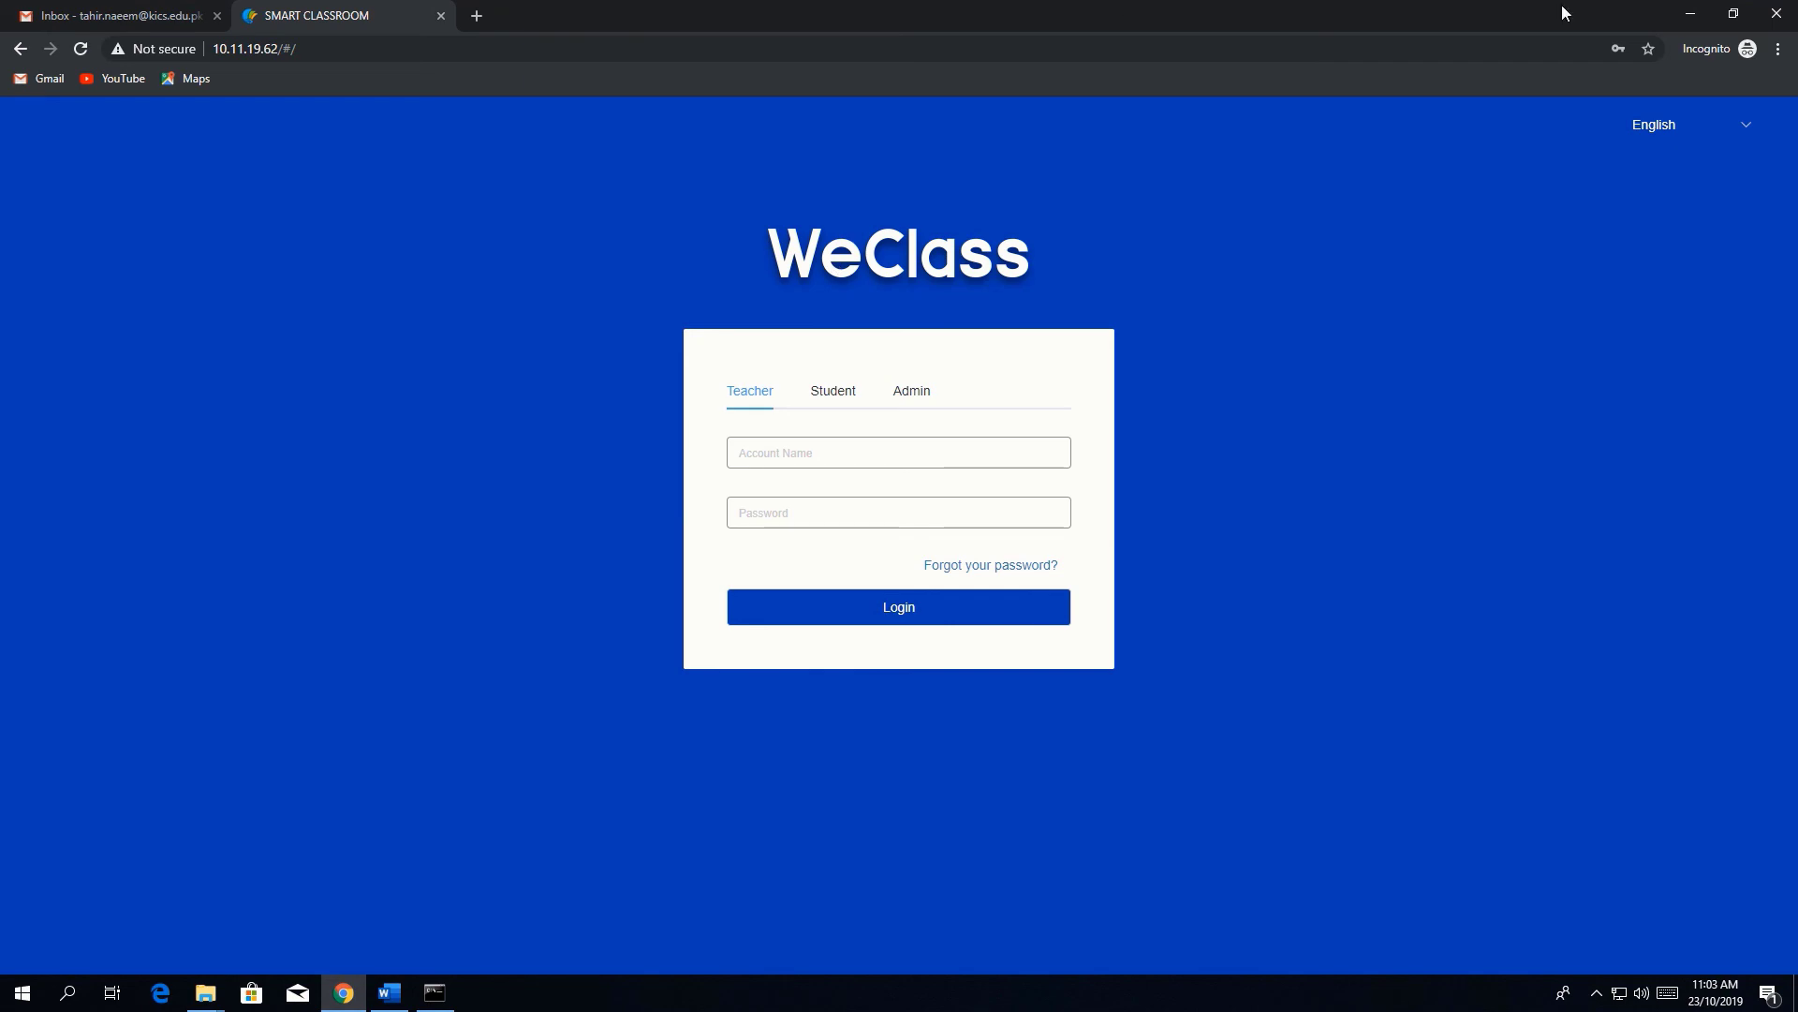
pyautogui.click(1691, 13)
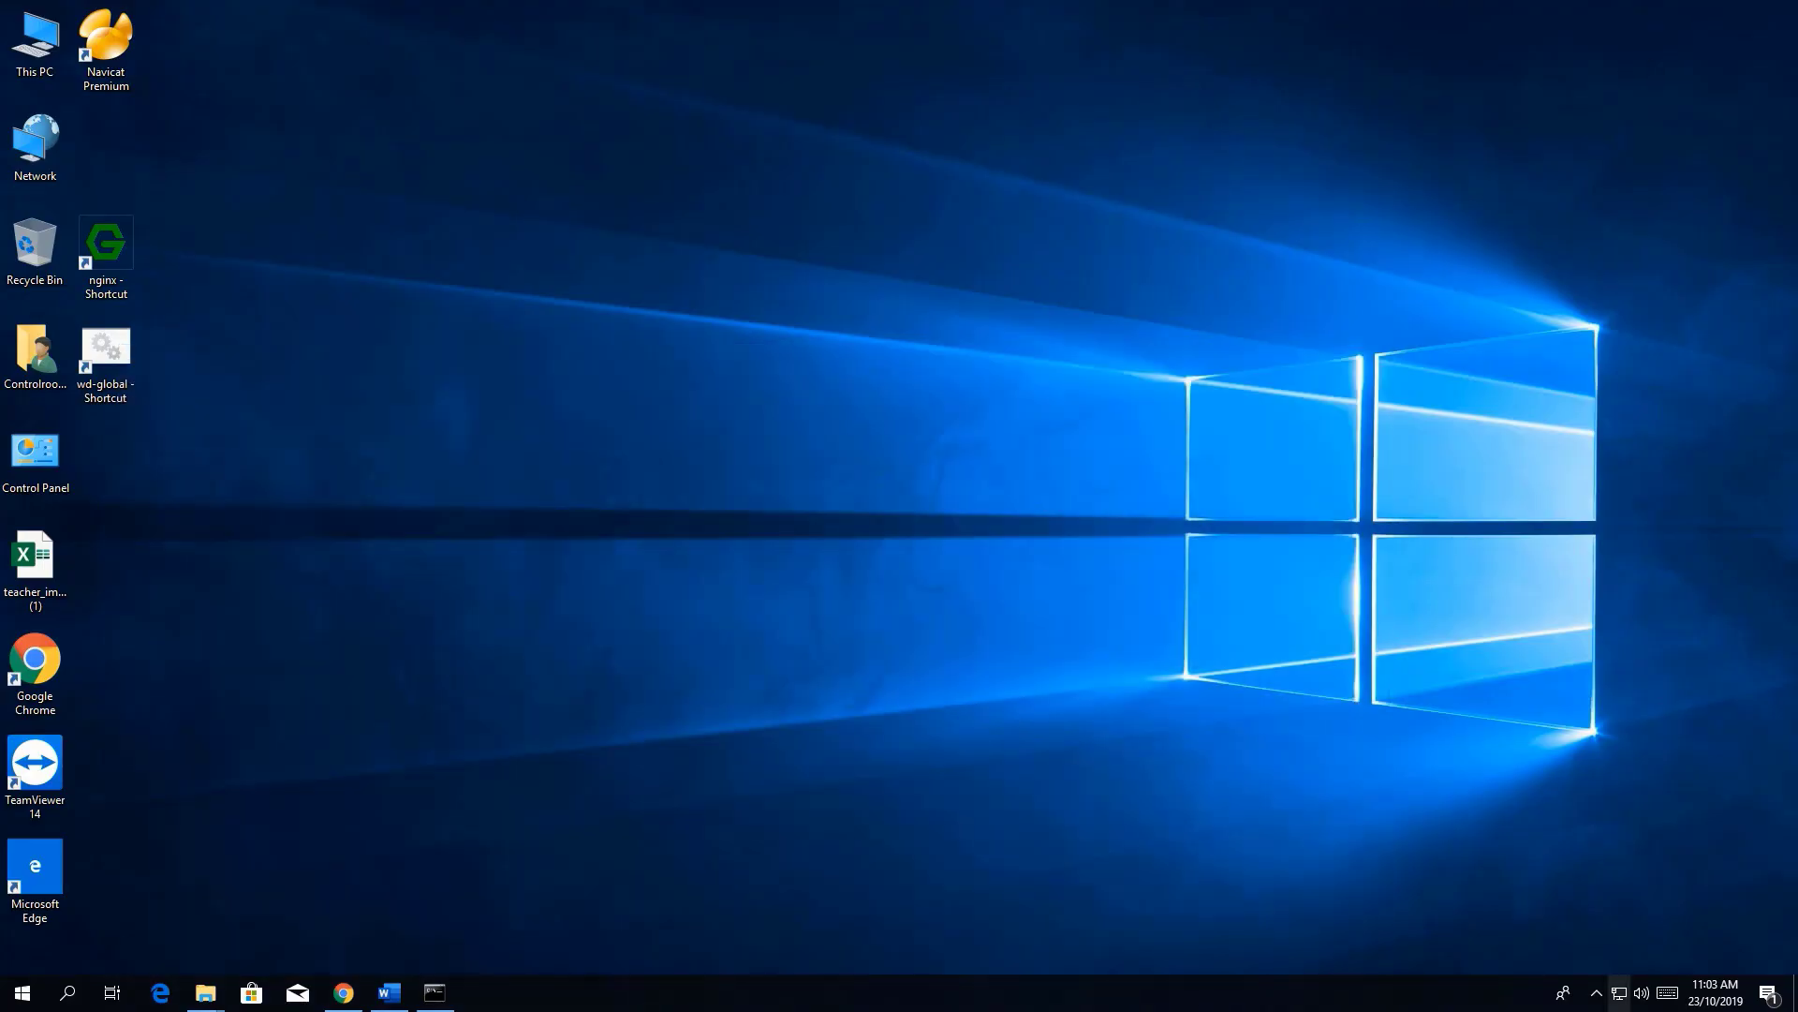
pyautogui.click(1599, 996)
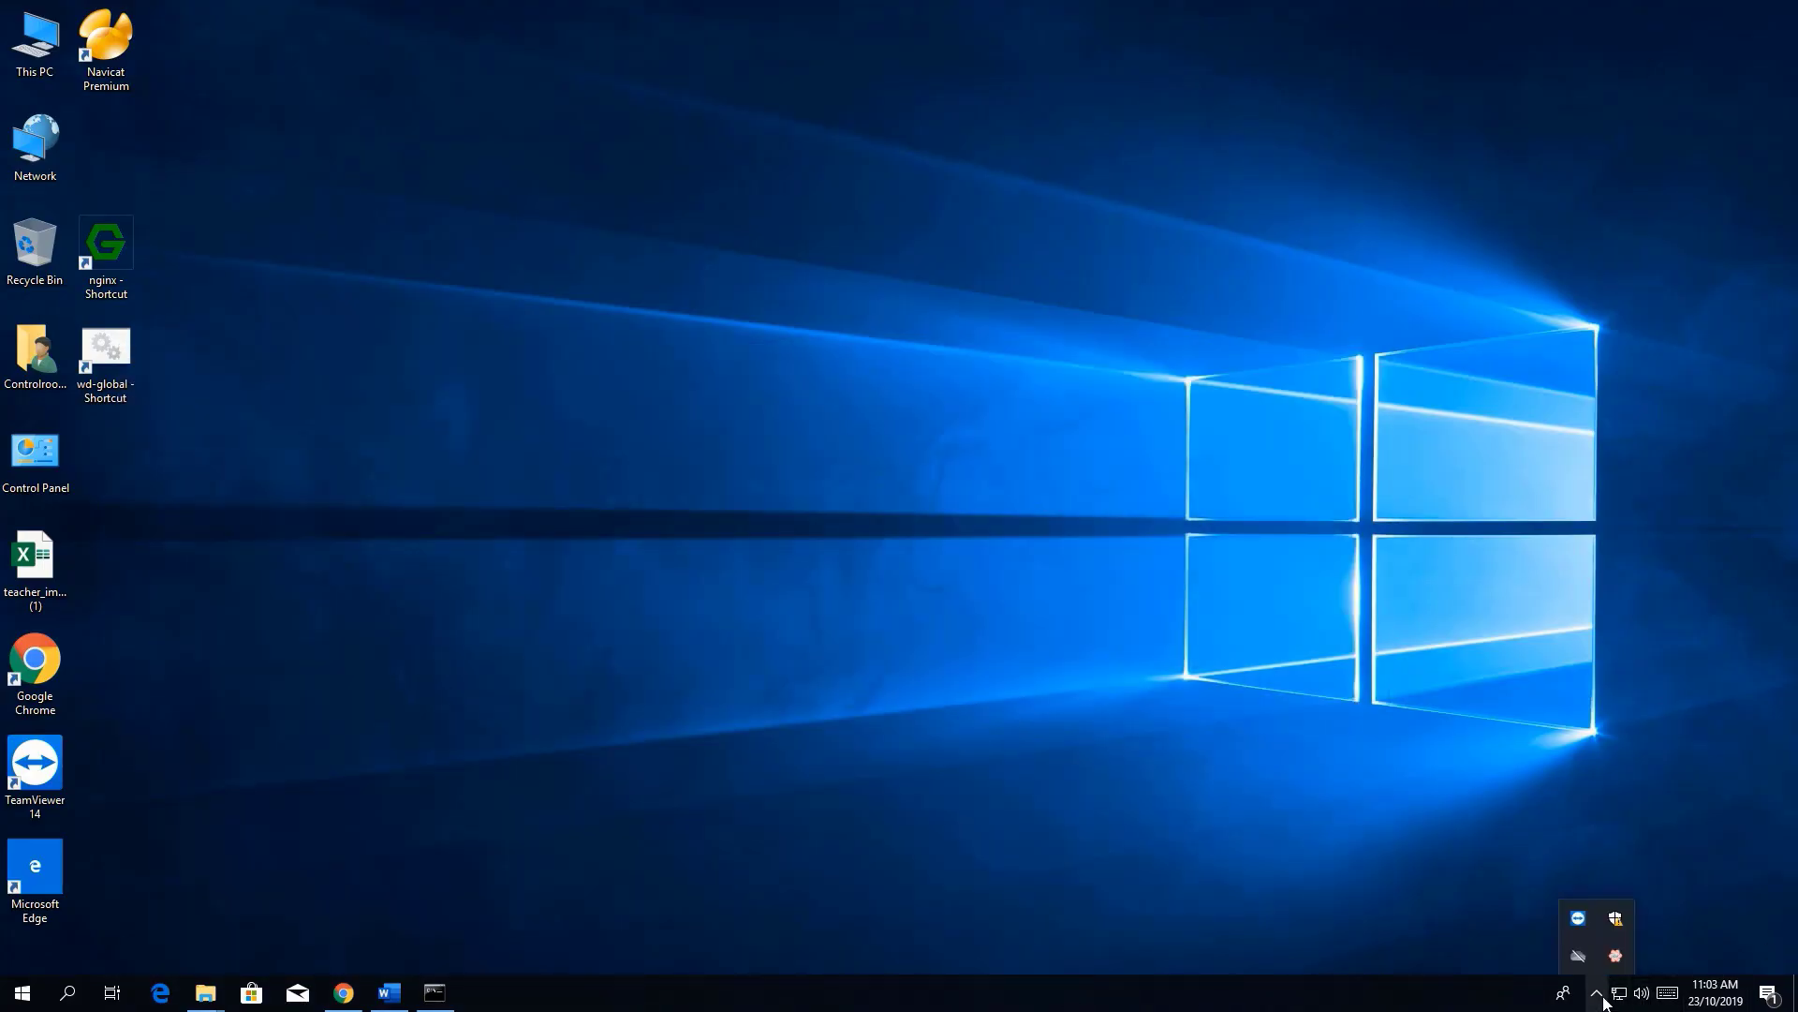